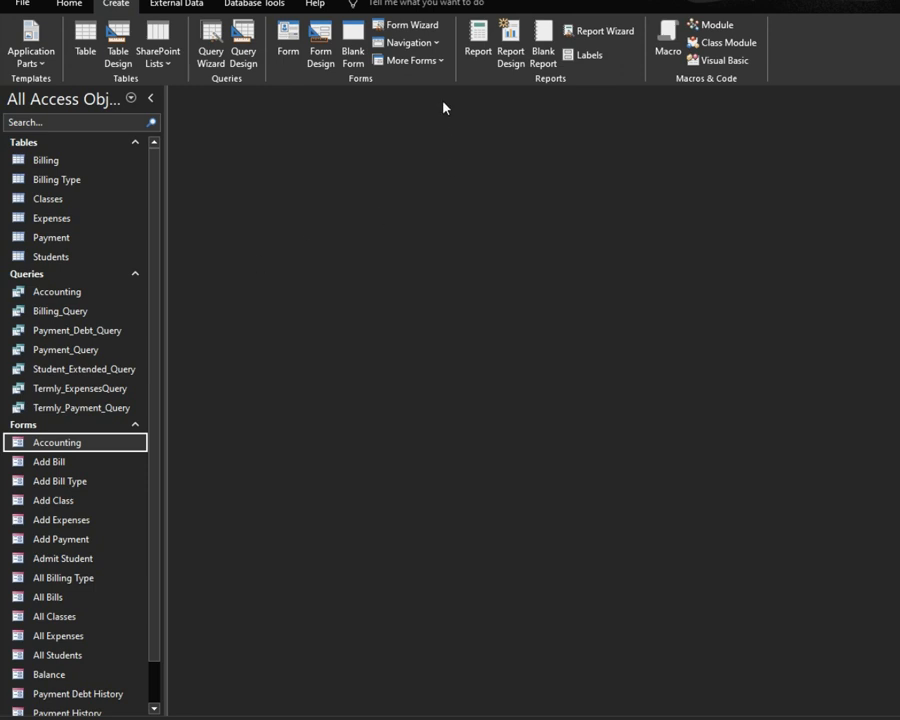
Create a navigation form with the Horizontal Tabs and Vertical Tabs, Left layout and name its first horizontal tab CLASSES
left_click(434, 44)
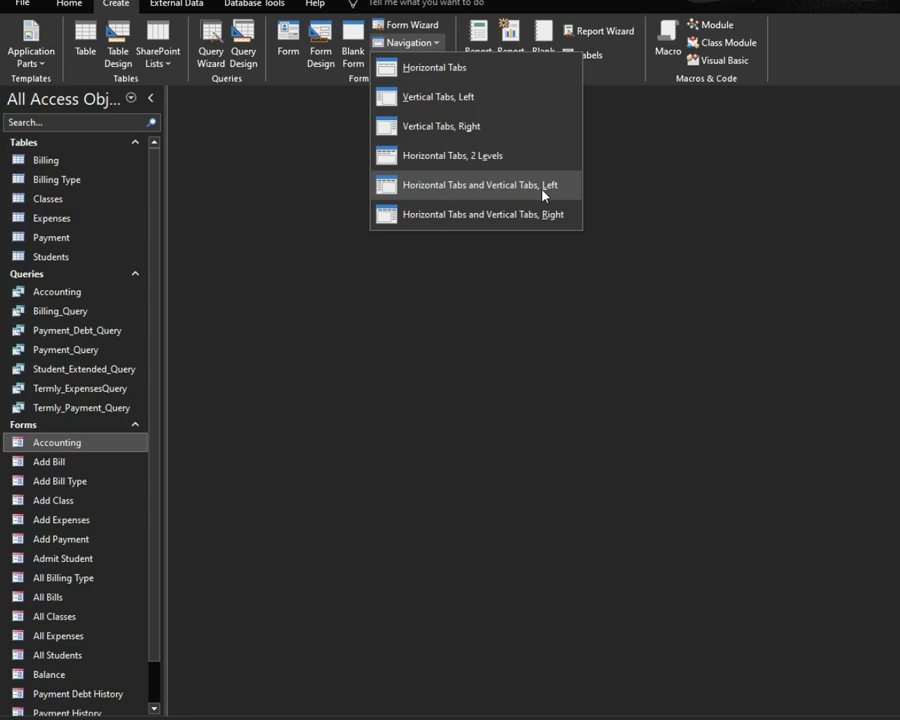
left_click(461, 191)
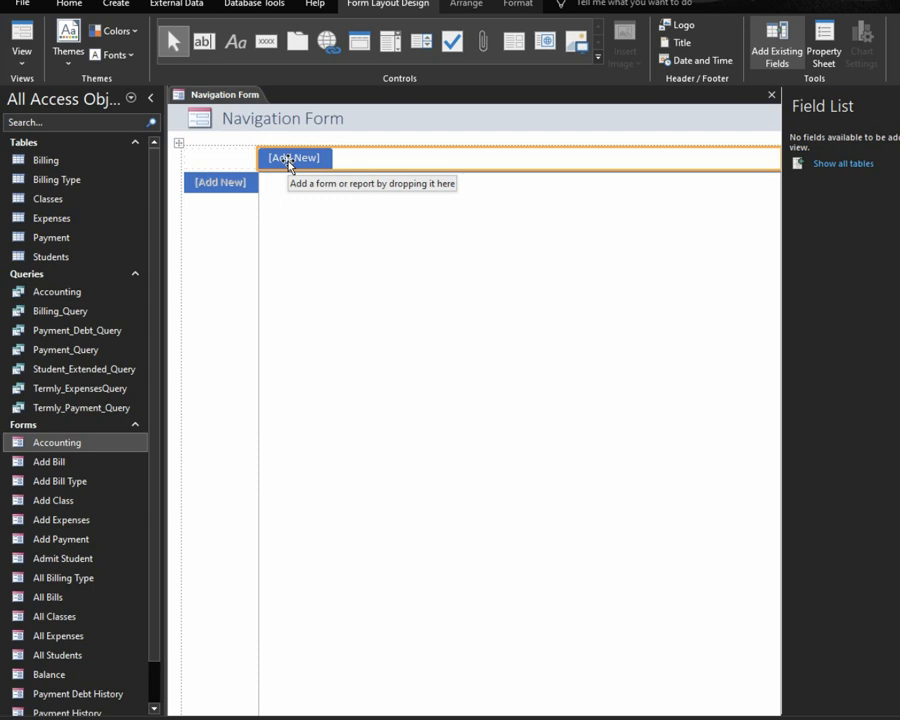
left_click(290, 162)
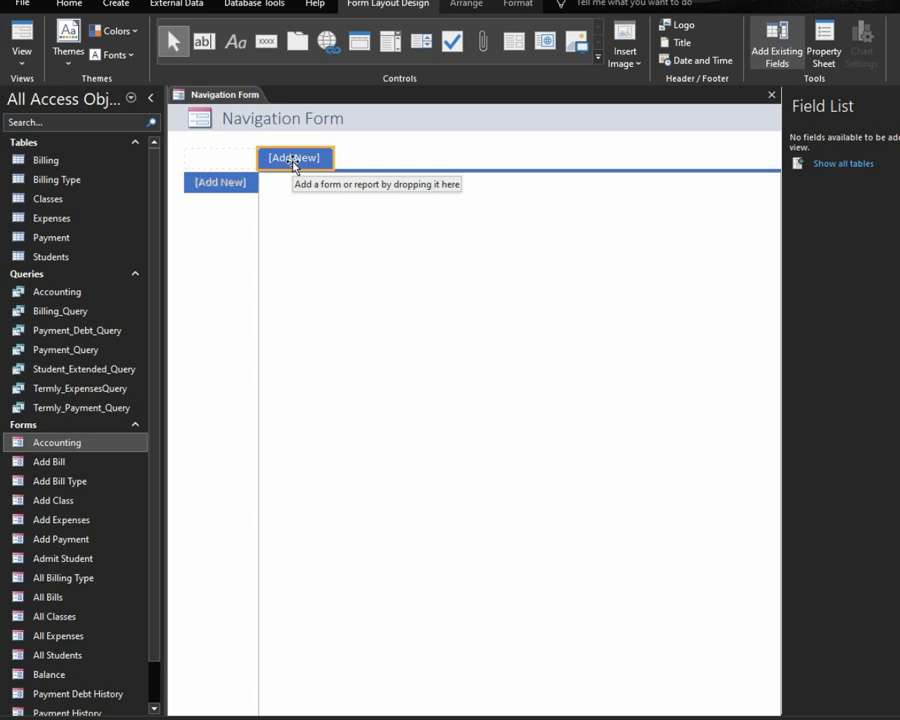
left_click(294, 166)
type("C")
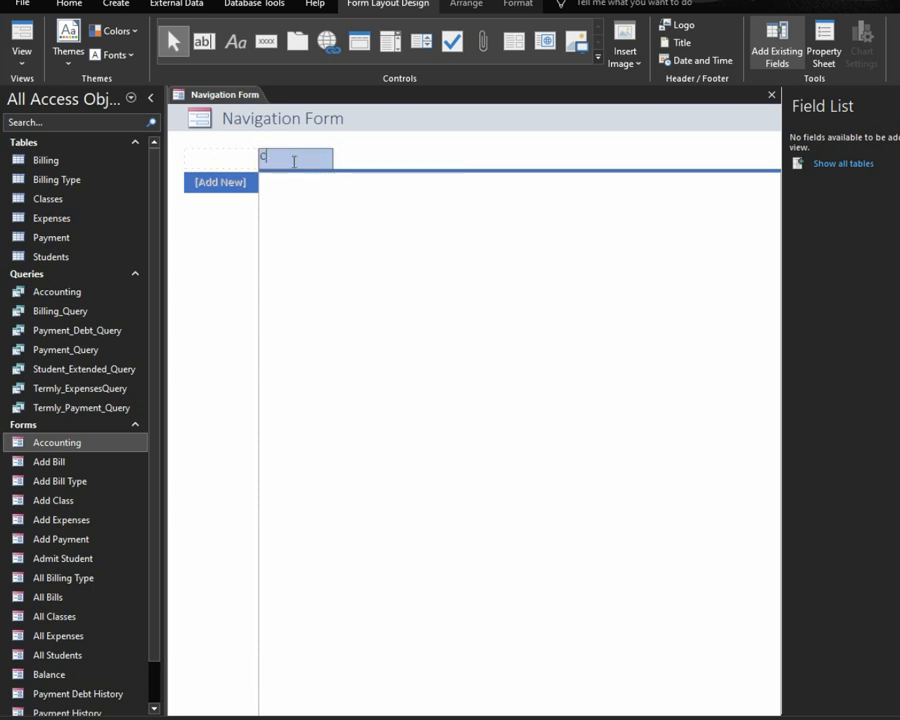
type("LASSES")
key("Return")
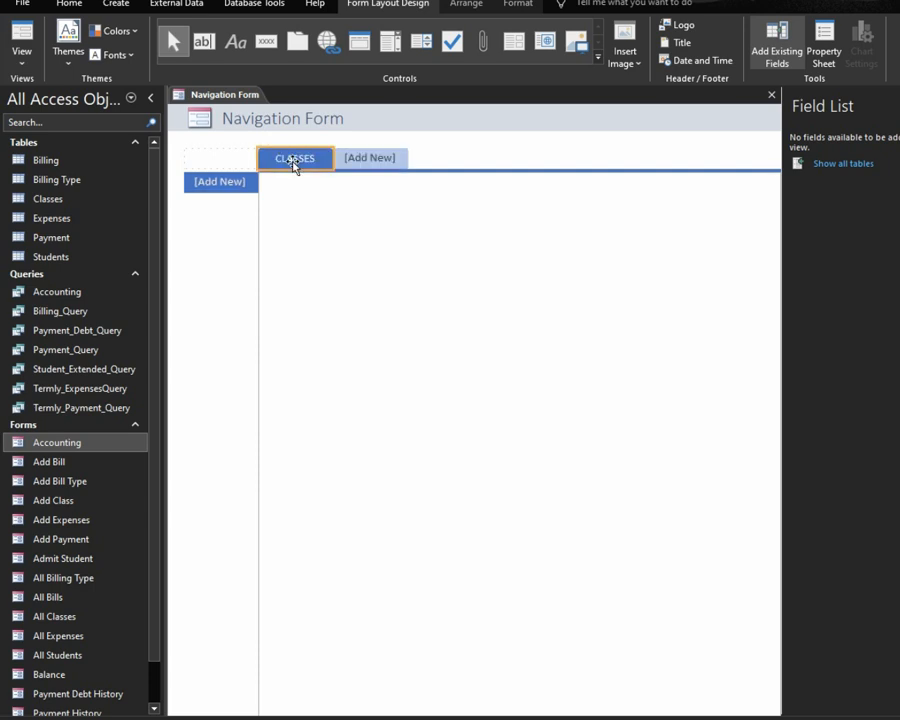
Add a second horizontal tab named BILLS to the navigation form
left_click(374, 164)
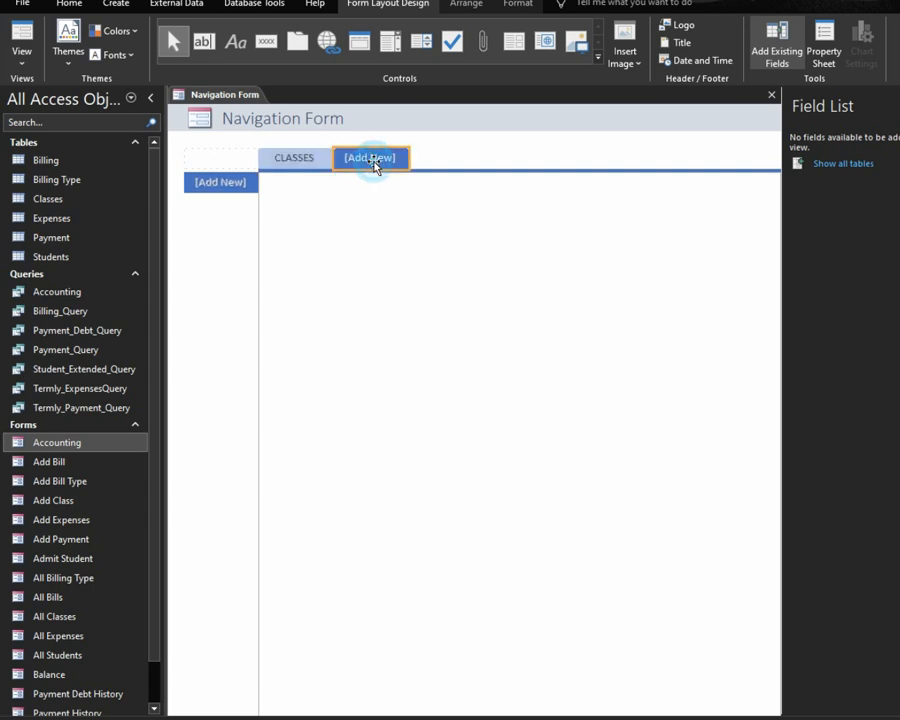
left_click(374, 164)
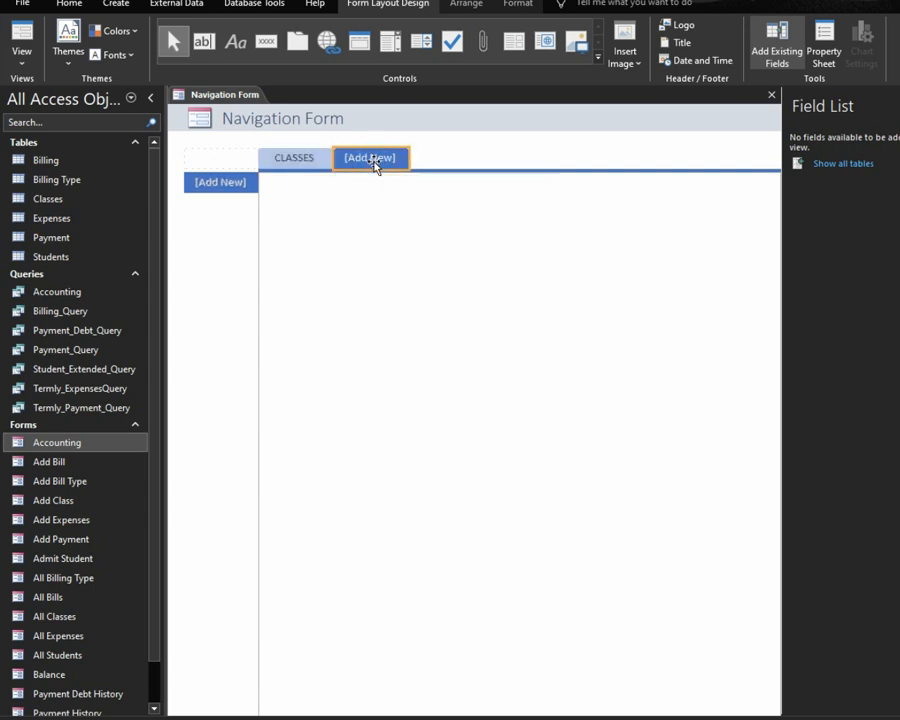
type("BILLS")
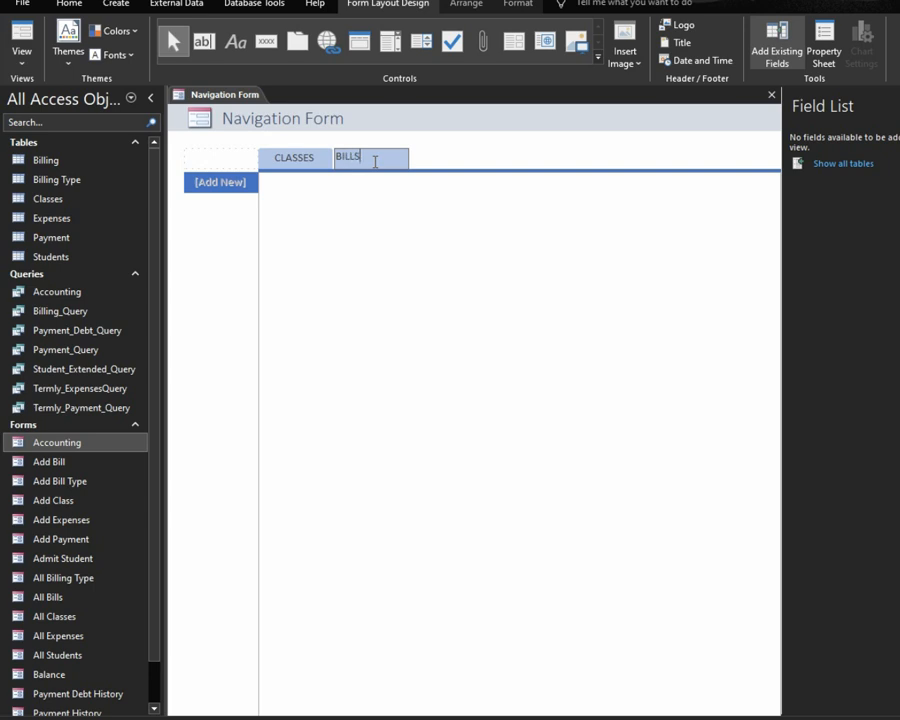
key("Return")
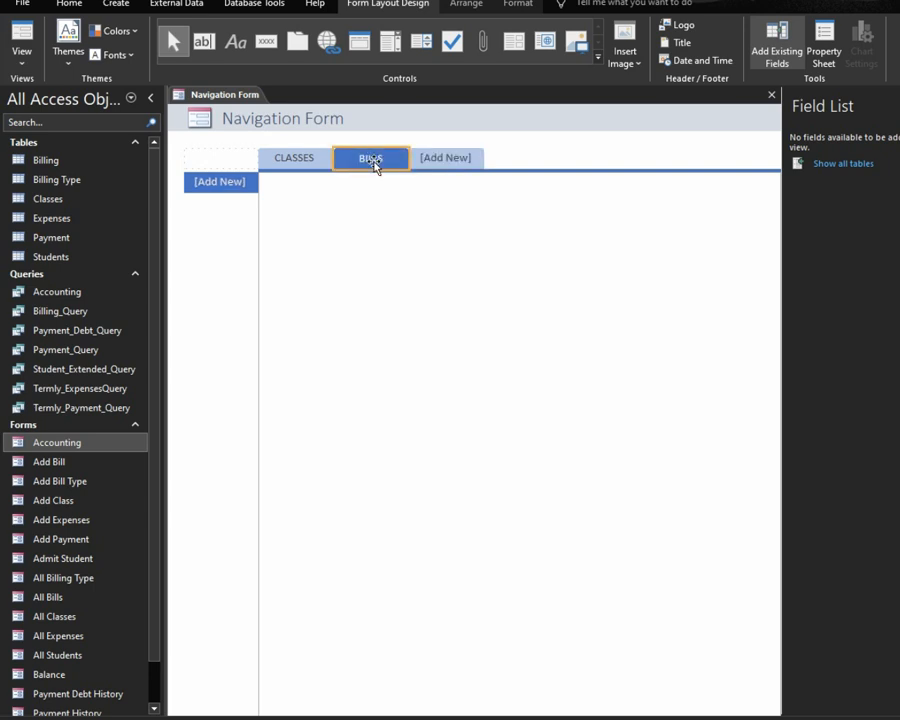
Add a third horizontal tab named EXPENSES after the BILLS tab
left_click(437, 158)
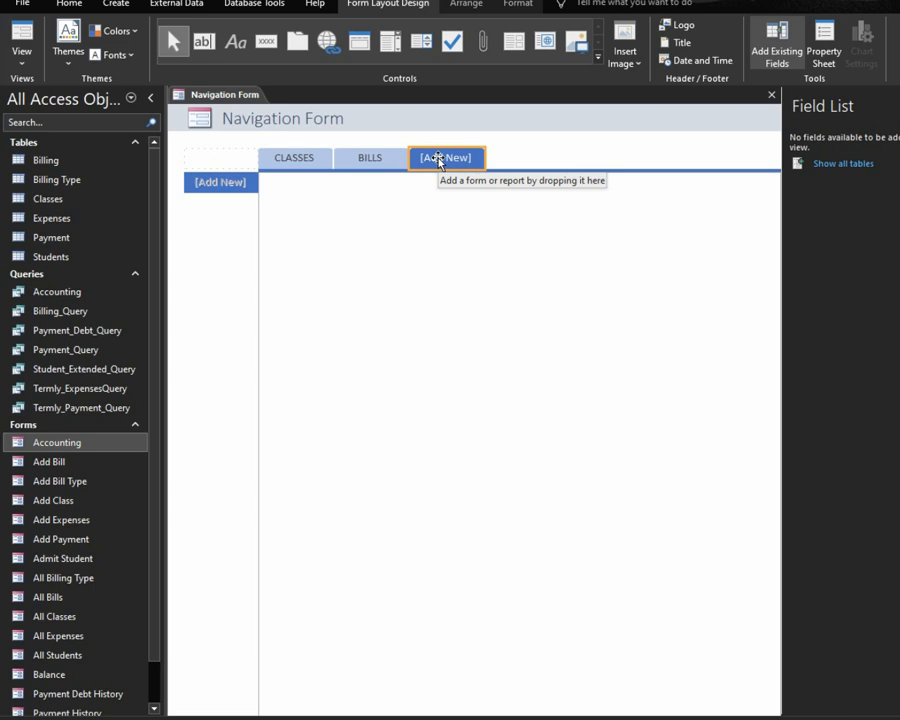
left_click(437, 158)
type("Exper")
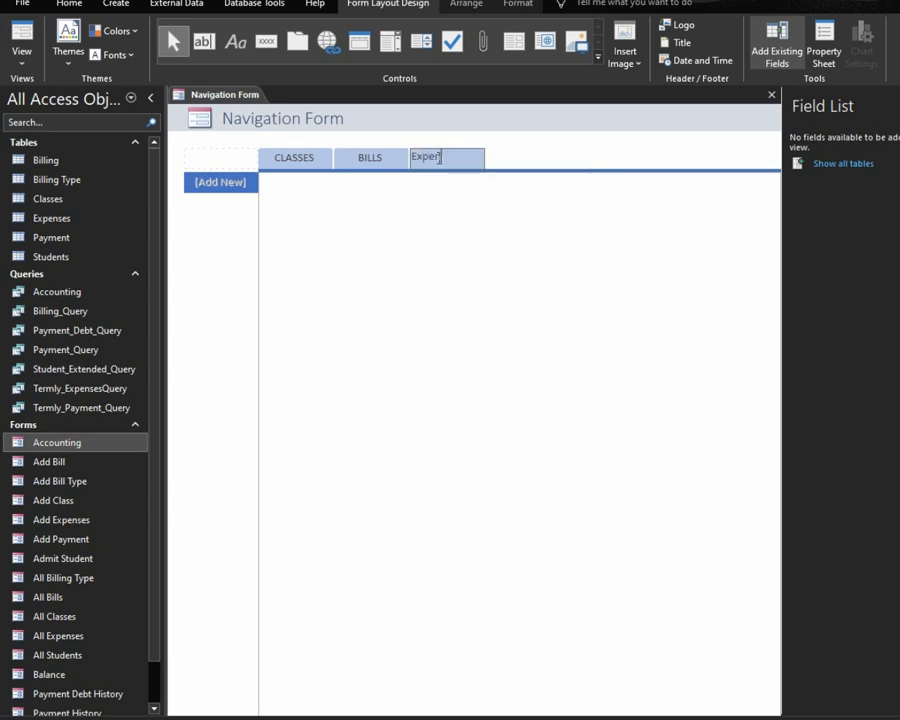
key("BackSpace")
key("BackSpace")
key("BackSpace")
key("BackSpace")
key("BackSpace")
type("EX")
key("BackSpace")
type("XP")
type("N")
key("BackSpace")
type("ENSES")
key("Return")
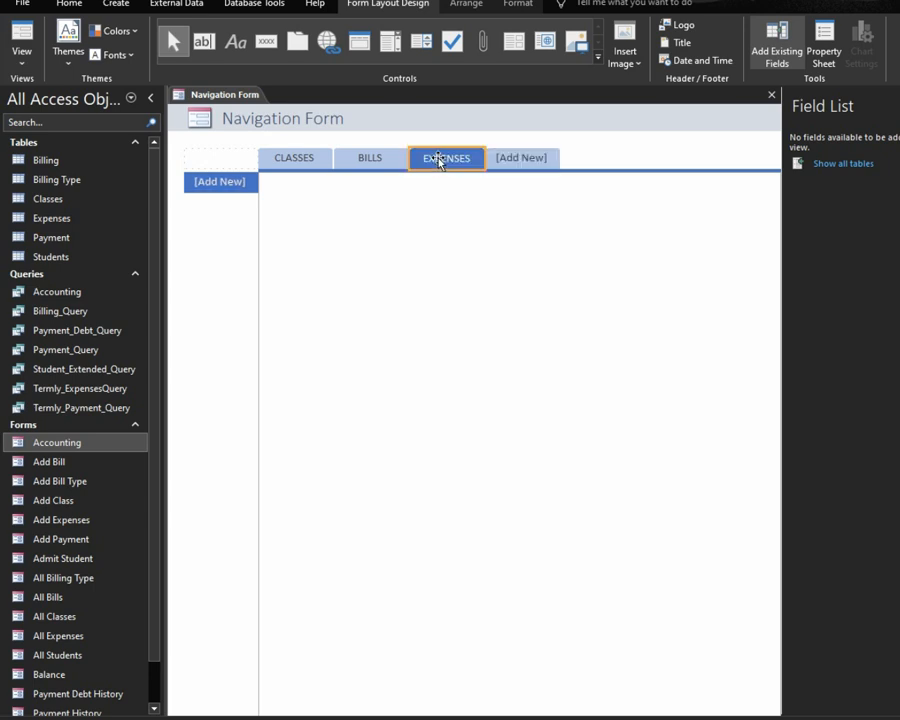
Add a fourth horizontal tab named PAYMENTS after the EXPENSES tab
left_click(518, 166)
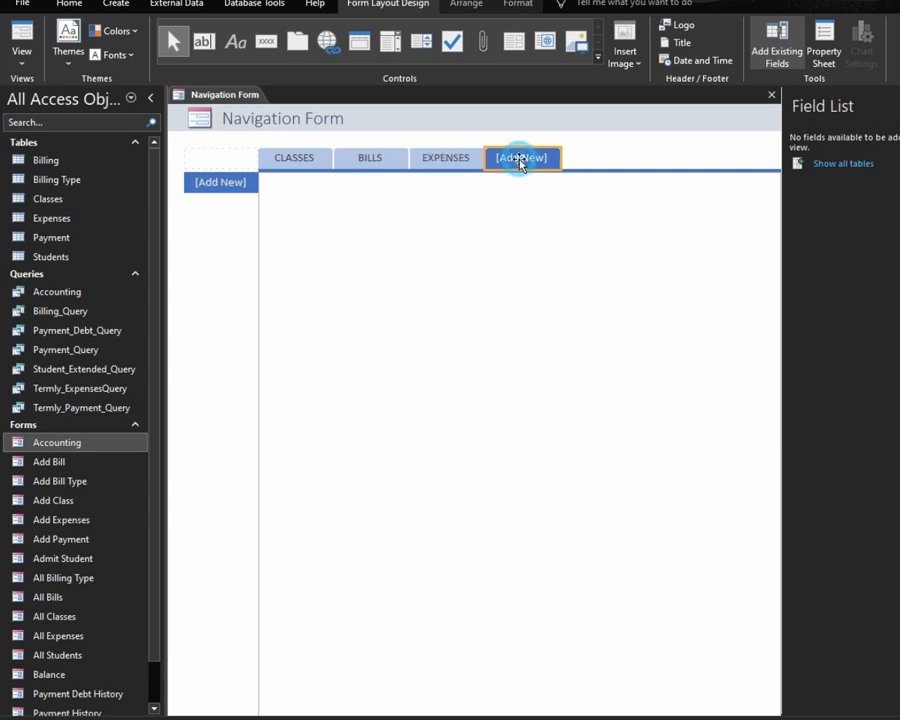
left_click(510, 165)
type("PA")
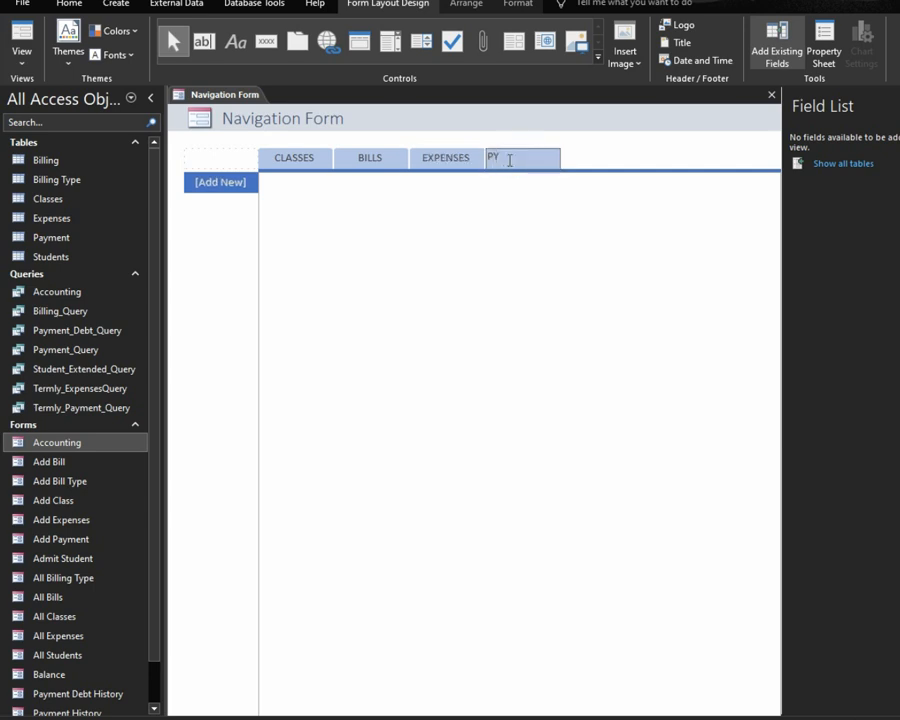
type("YM")
key("BackSpace")
type("EME")
key("BackSpace")
key("BackSpace")
type("MENTS")
key("Return")
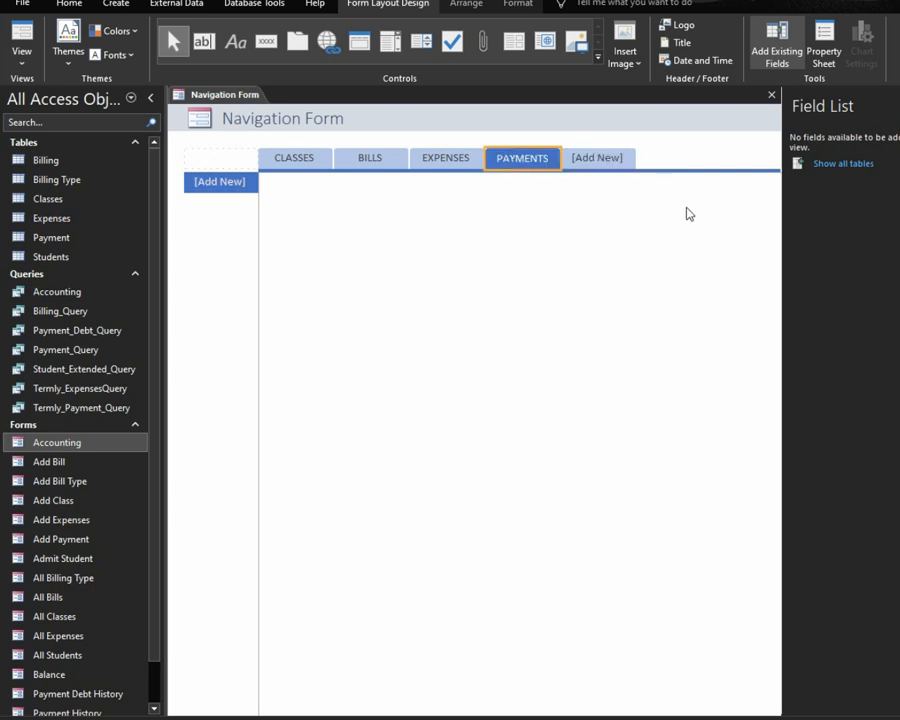
Add a fifth horizontal tab named STUDENTS after the PAYMENTS tab
left_click(615, 165)
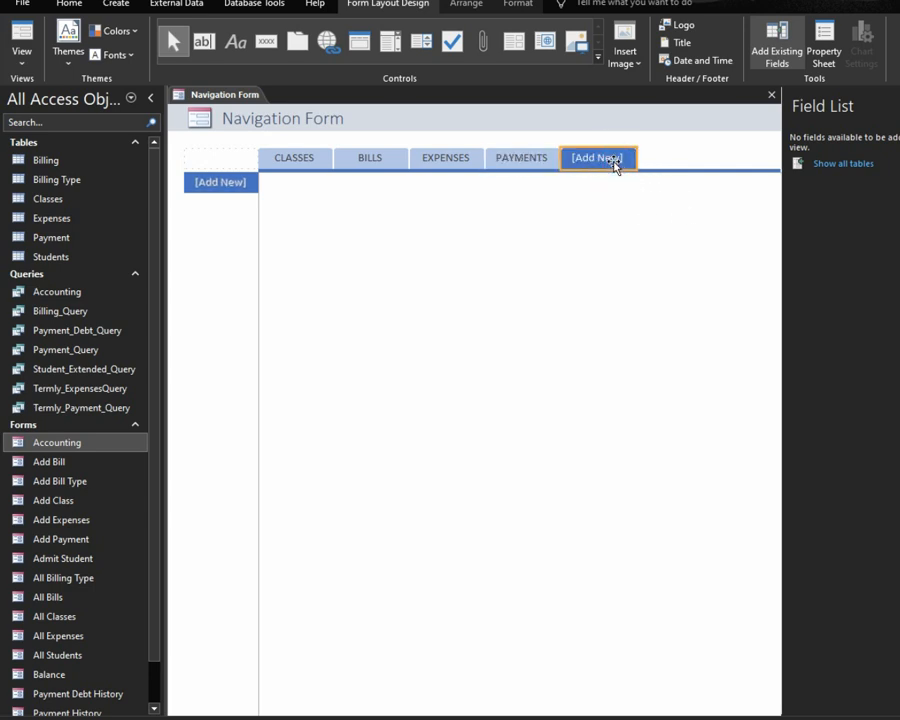
left_click(615, 164)
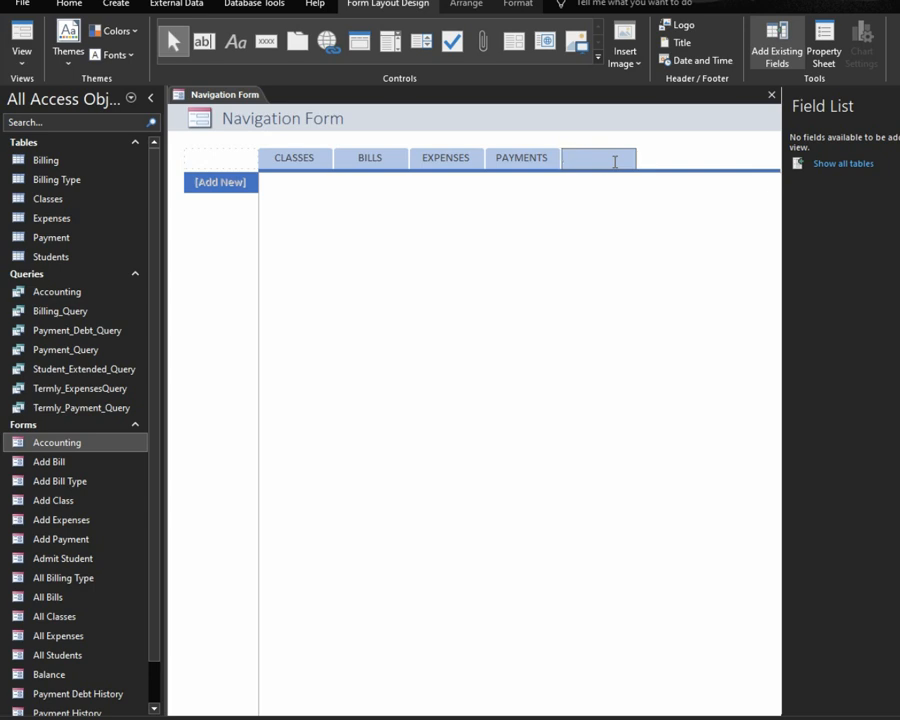
type("STUDENTS")
key("Return")
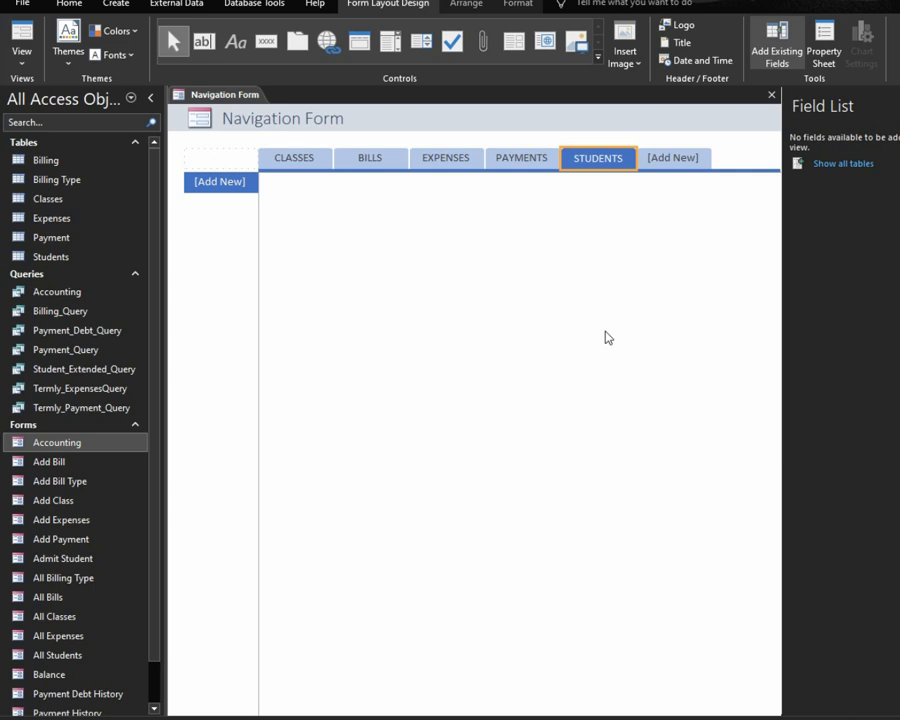
Show the form's property sheet and change the caption of the EXPENSES tab to STUDENTS
left_click(418, 8)
left_click(820, 44)
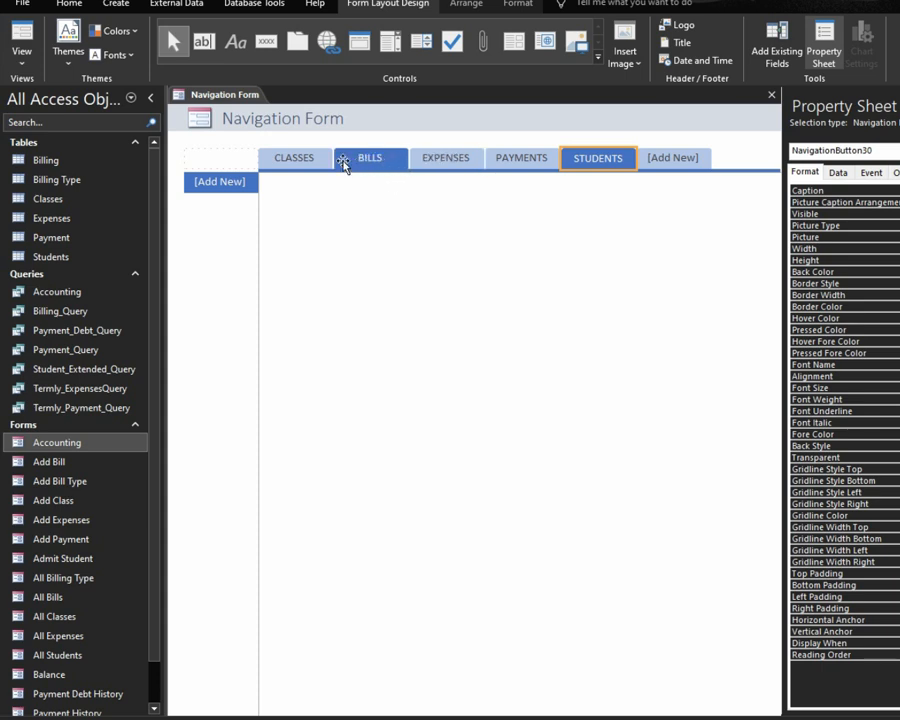
left_click(441, 161)
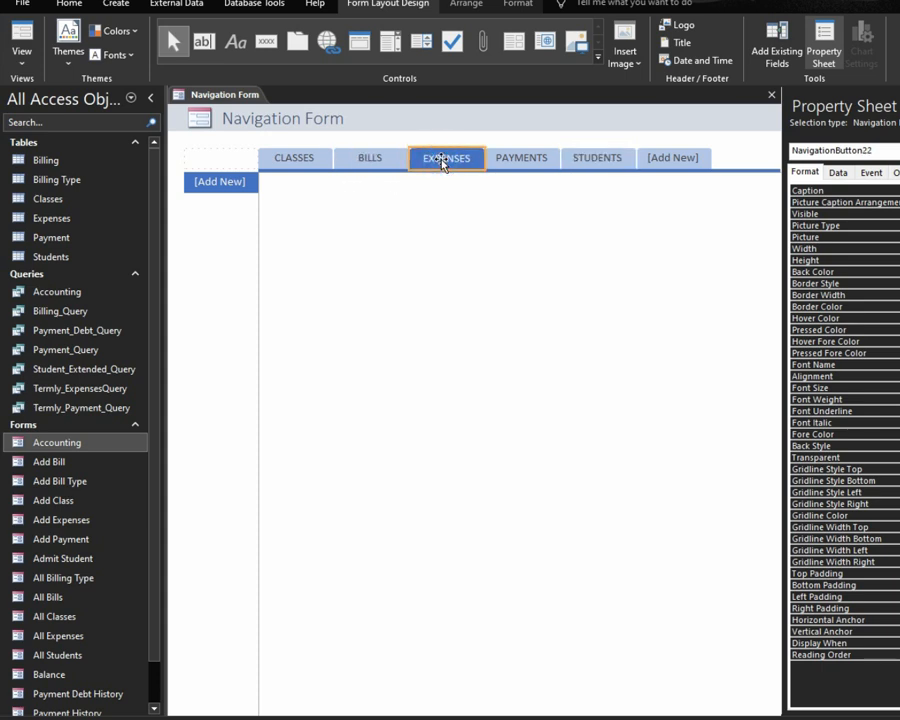
left_click(873, 193)
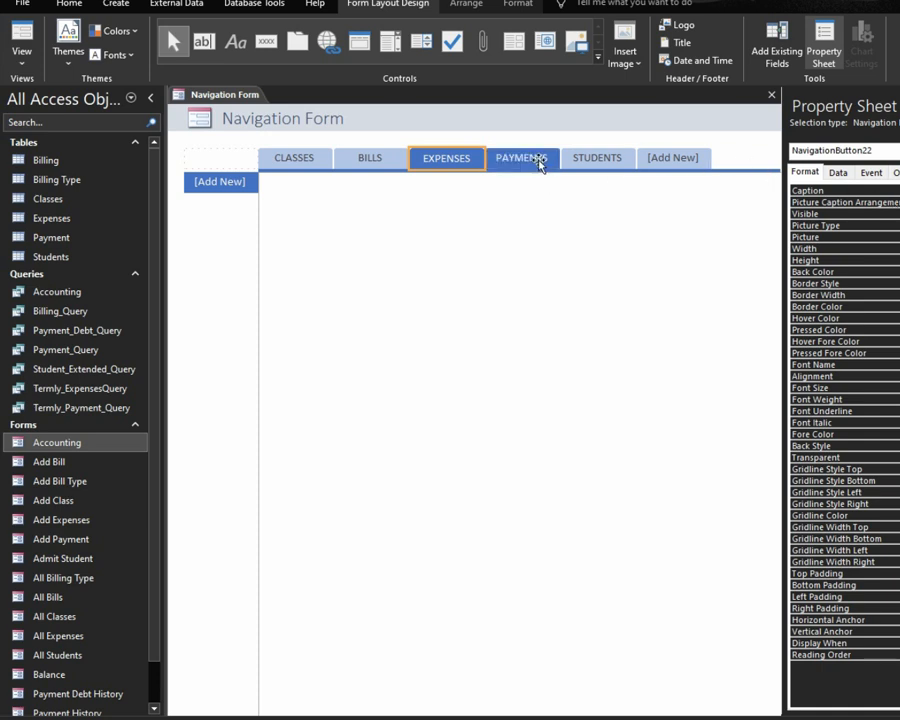
key("ctrl+z")
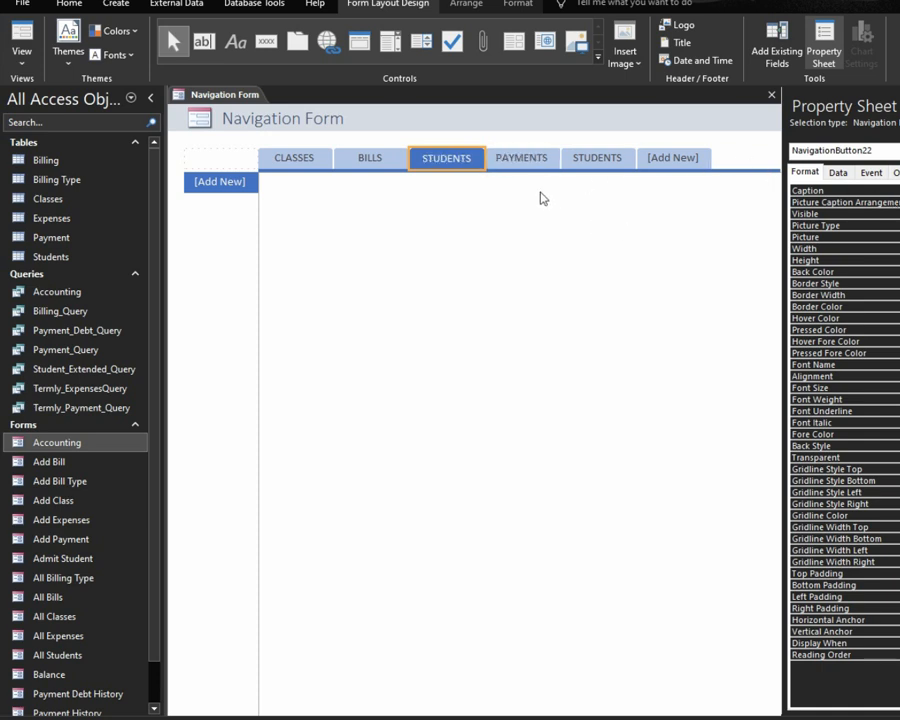
Rename the fifth horizontal tab, located after PAYMENTS, as EXPENSES
left_click(532, 160)
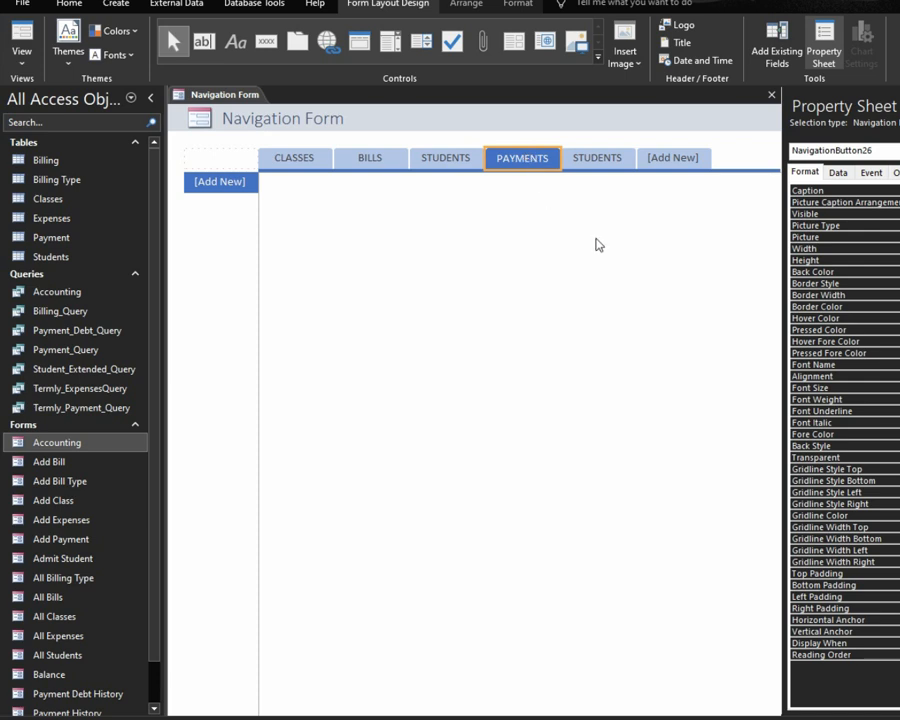
key("F2")
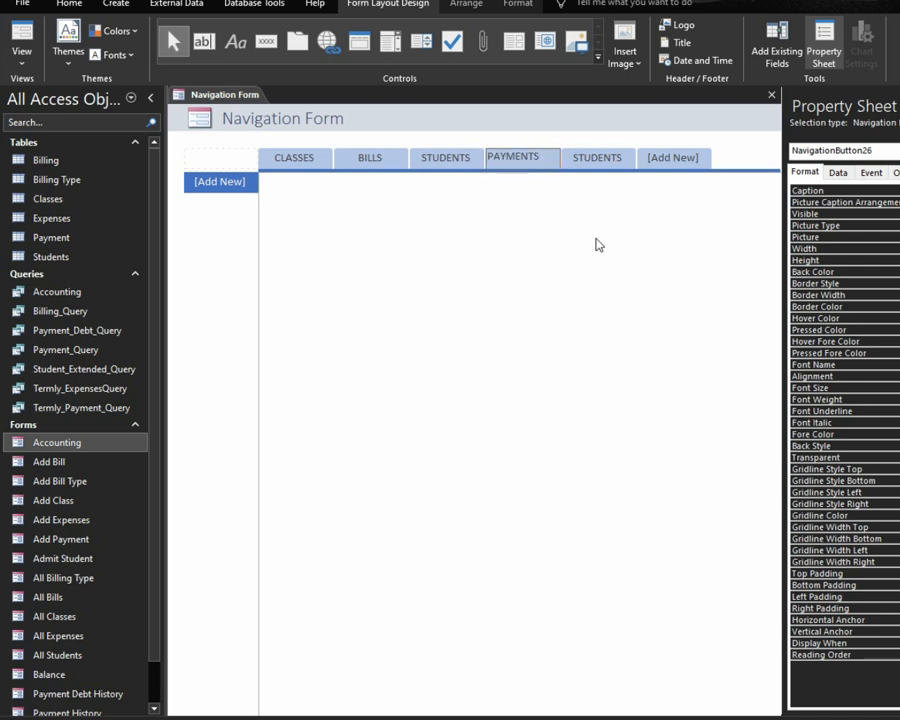
left_click(591, 150)
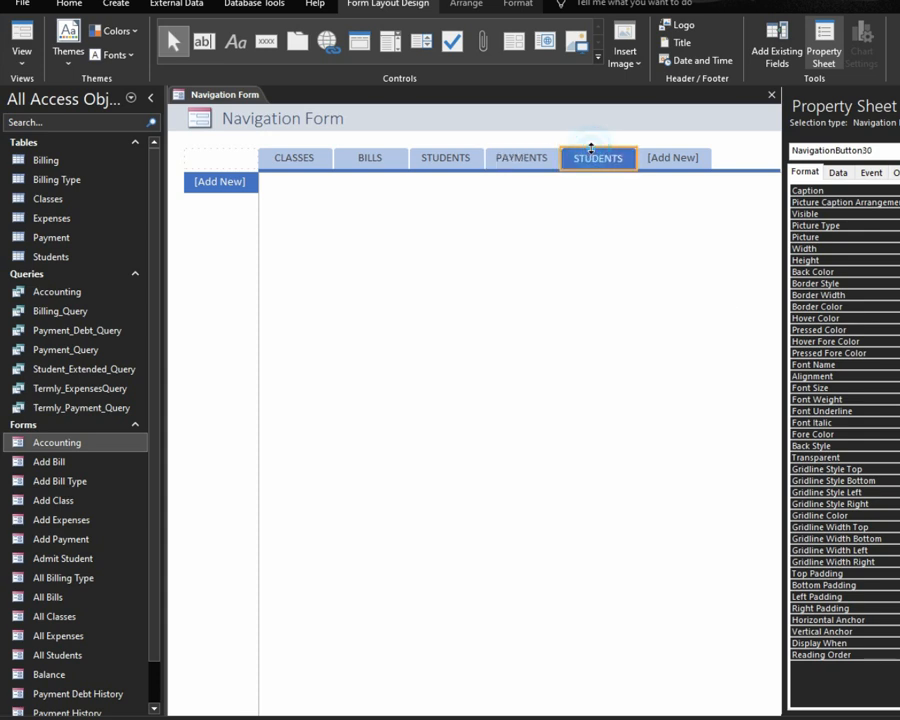
key("F2")
type("EXP")
key("BackSpace")
key("BackSpace")
key("BackSpace")
key("BackSpace")
key("BackSpace")
key("BackSpace")
key("BackSpace")
key("BackSpace")
key("BackSpace")
key("BackSpace")
key("BackSpace")
type("EXPENSES")
left_click(317, 161)
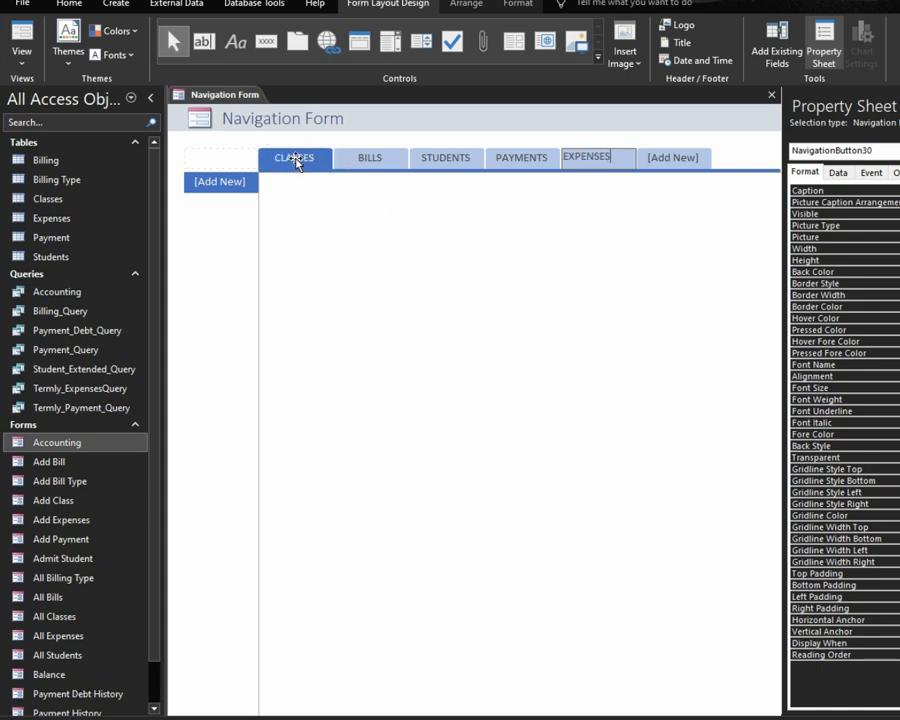
left_click(401, 163)
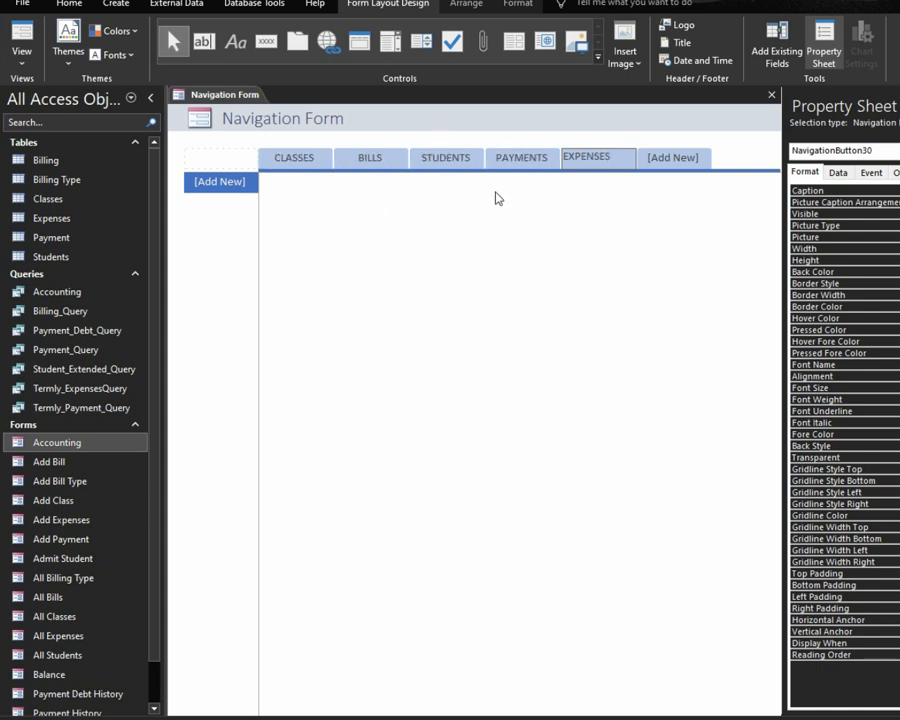
key("Return")
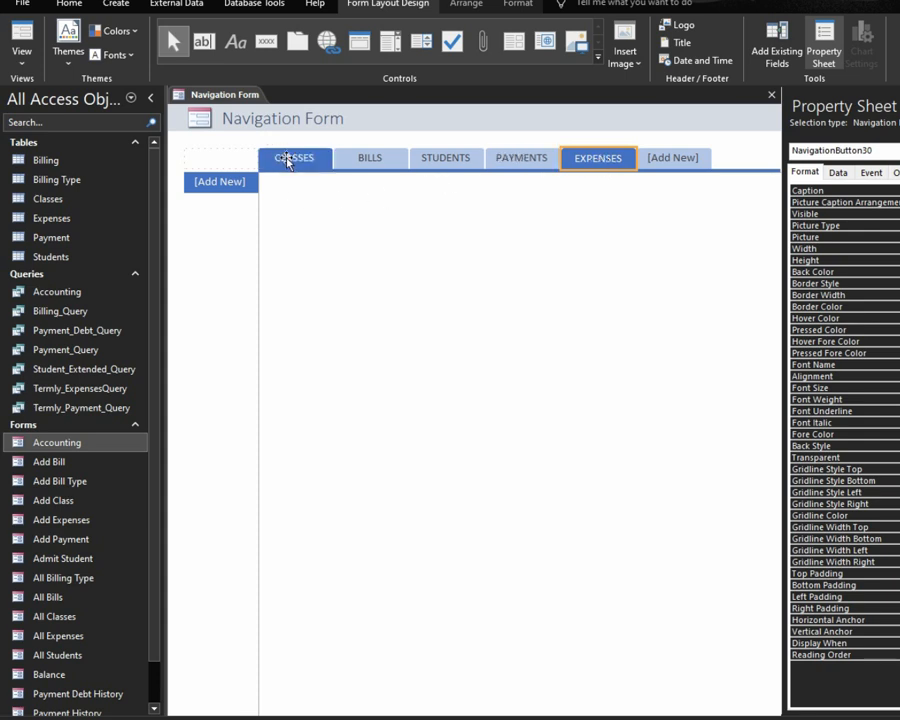
left_click(370, 158)
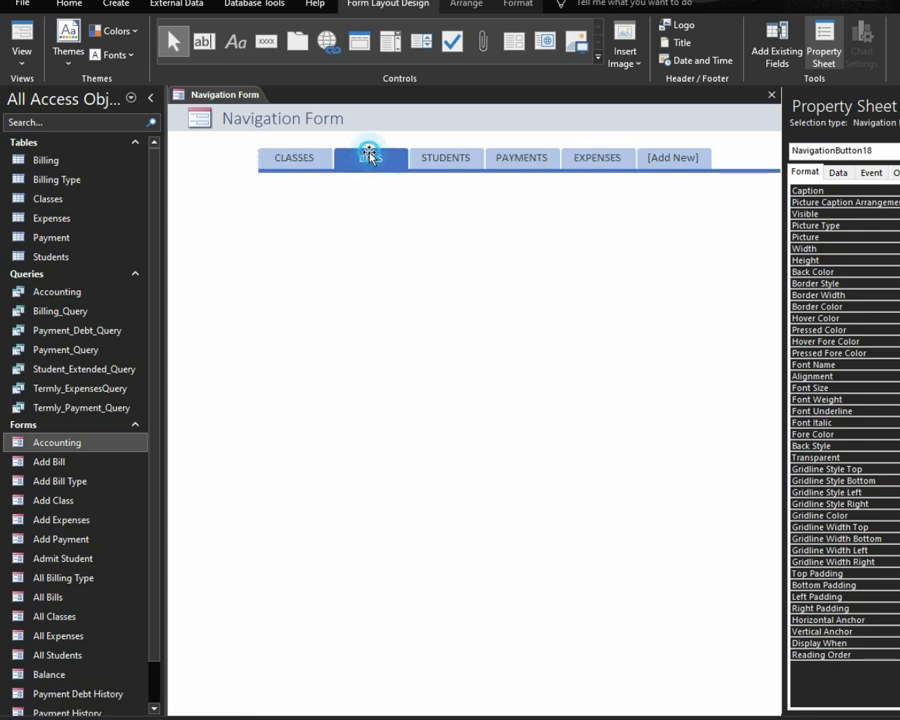
left_click(443, 158)
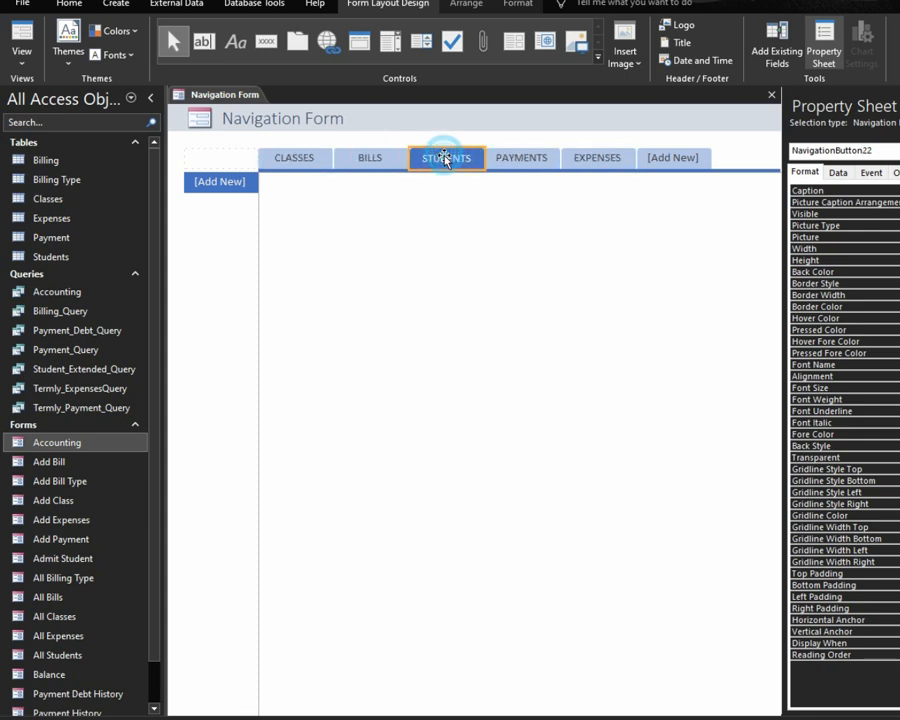
left_click(541, 157)
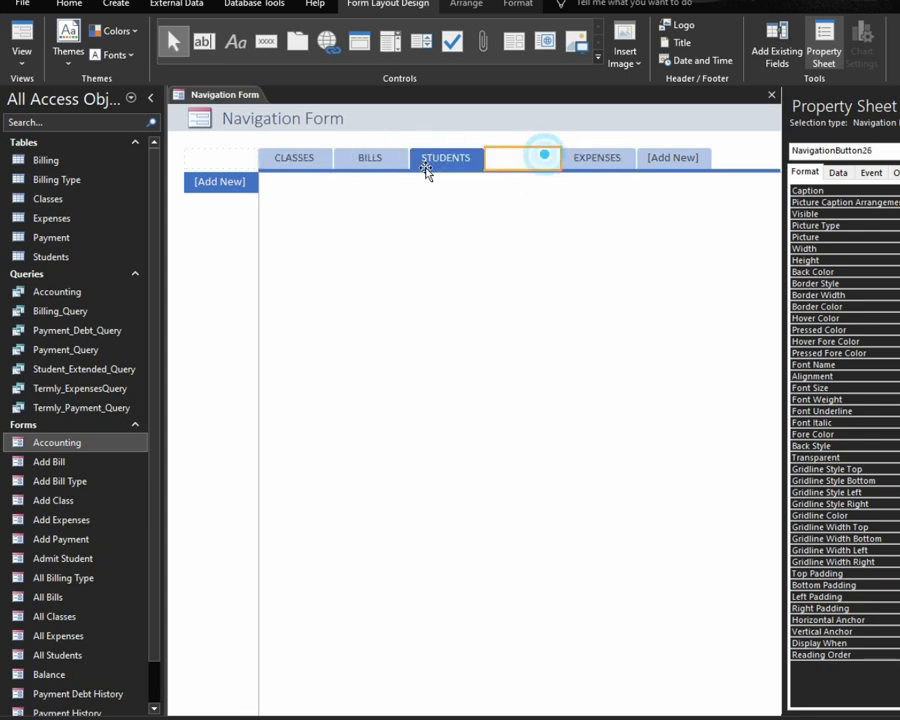
Under the CLASSES tab, add a vertical tab named Add Class that loads the Add Class form
left_click(287, 170)
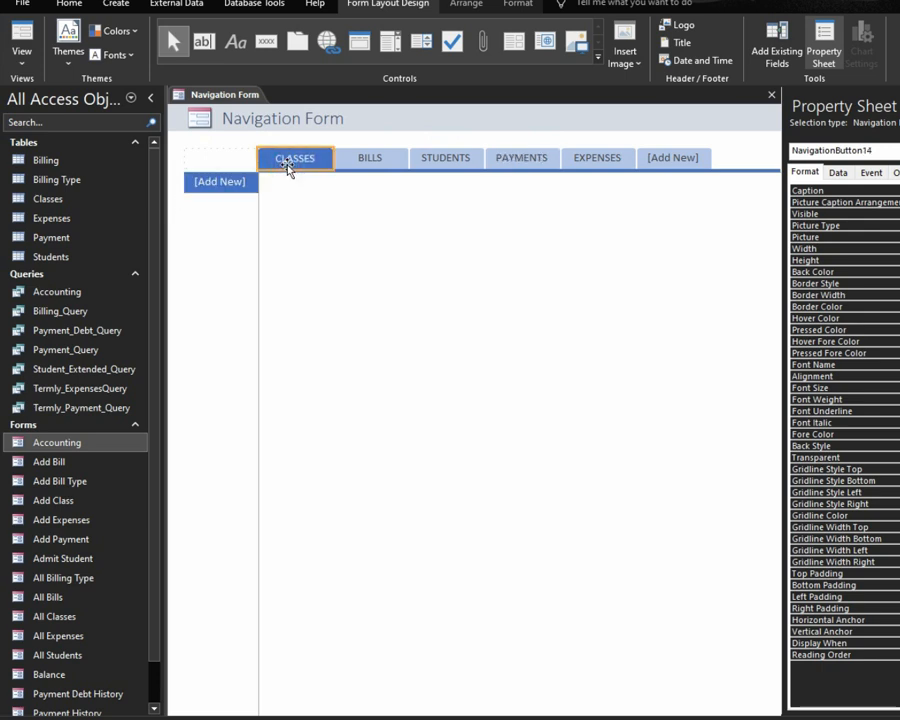
left_click(238, 188)
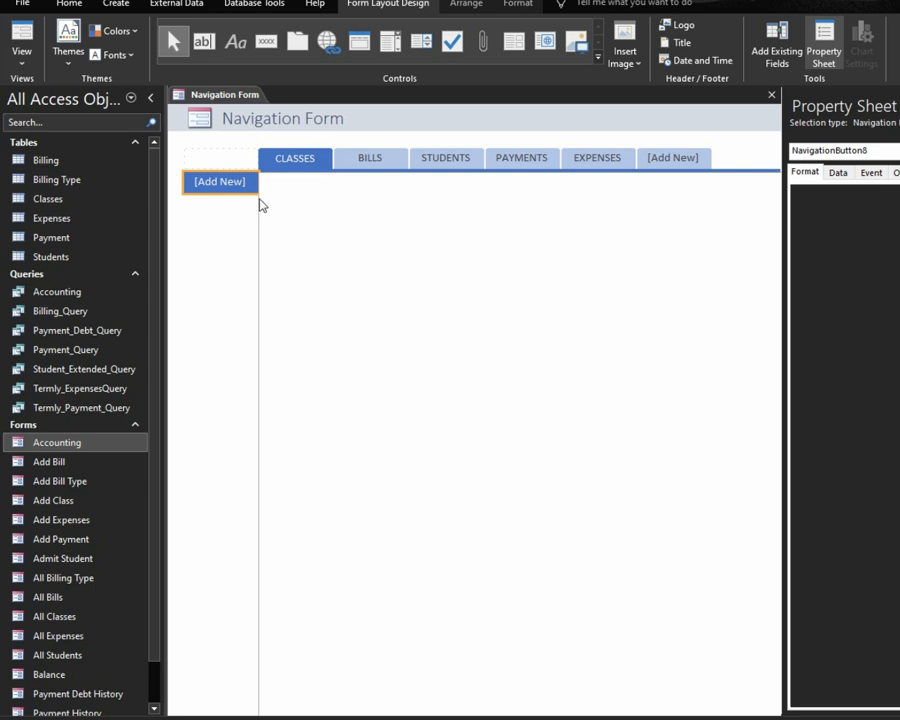
type("A")
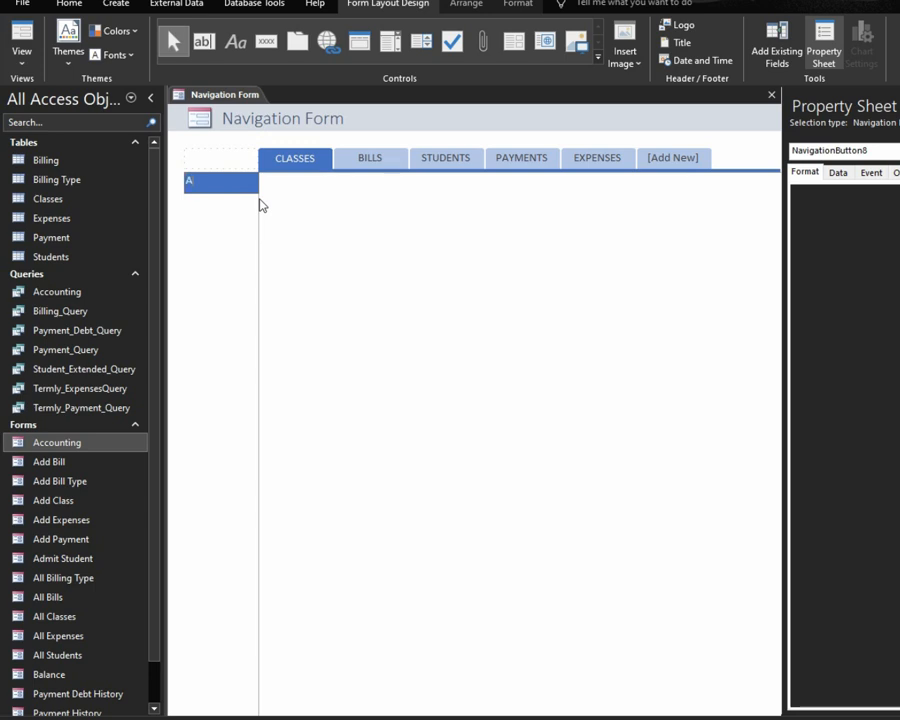
type("dd Class")
key("Return")
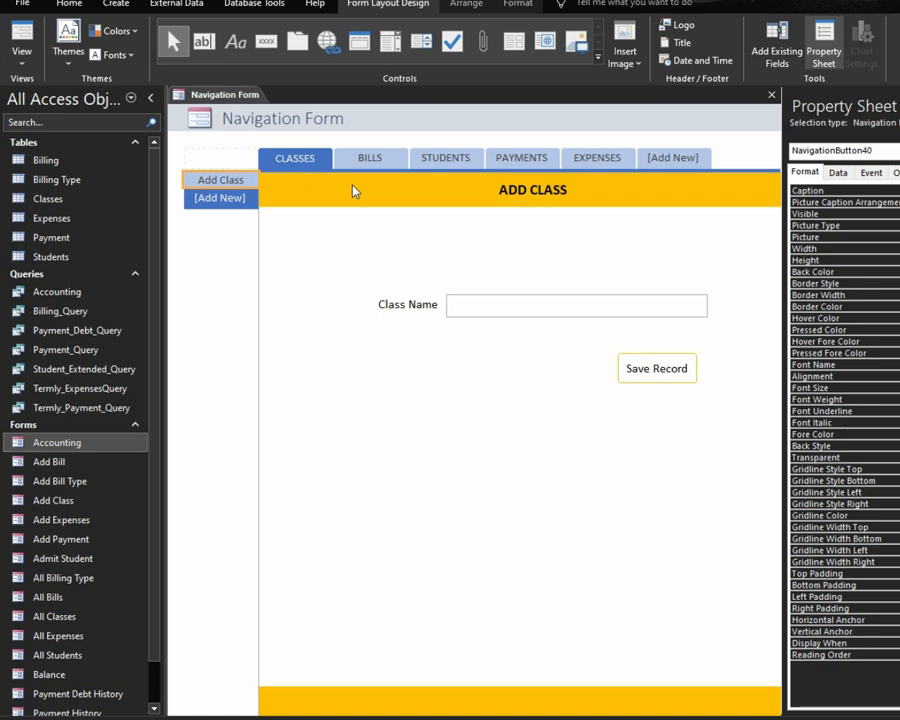
Under the CLASSES tab, add a second vertical tab named All Classes that loads the All Classes form
left_click(215, 200)
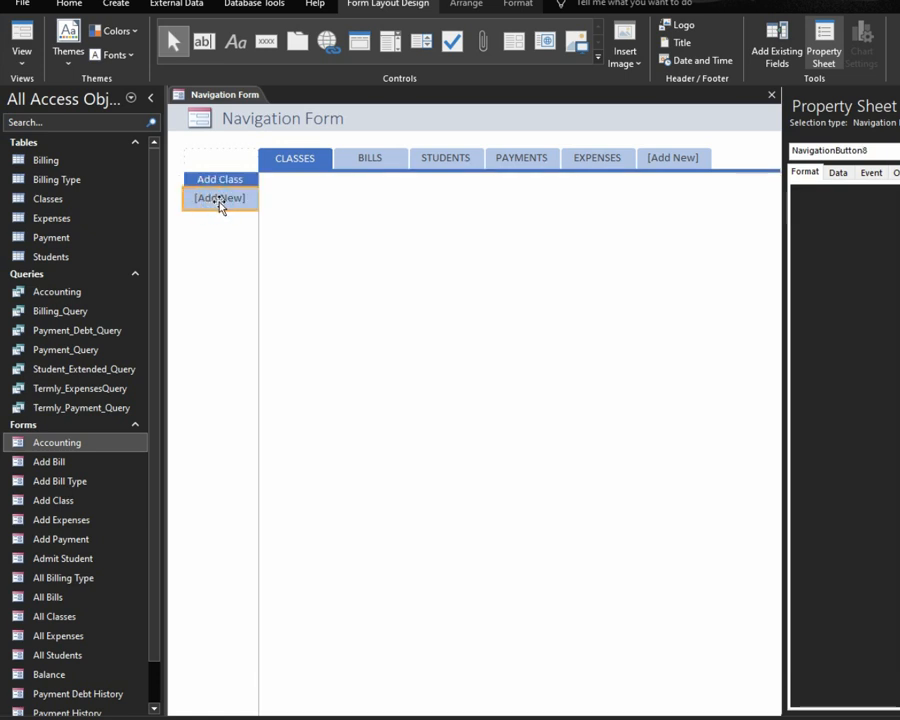
left_click(214, 201)
type("All Classes")
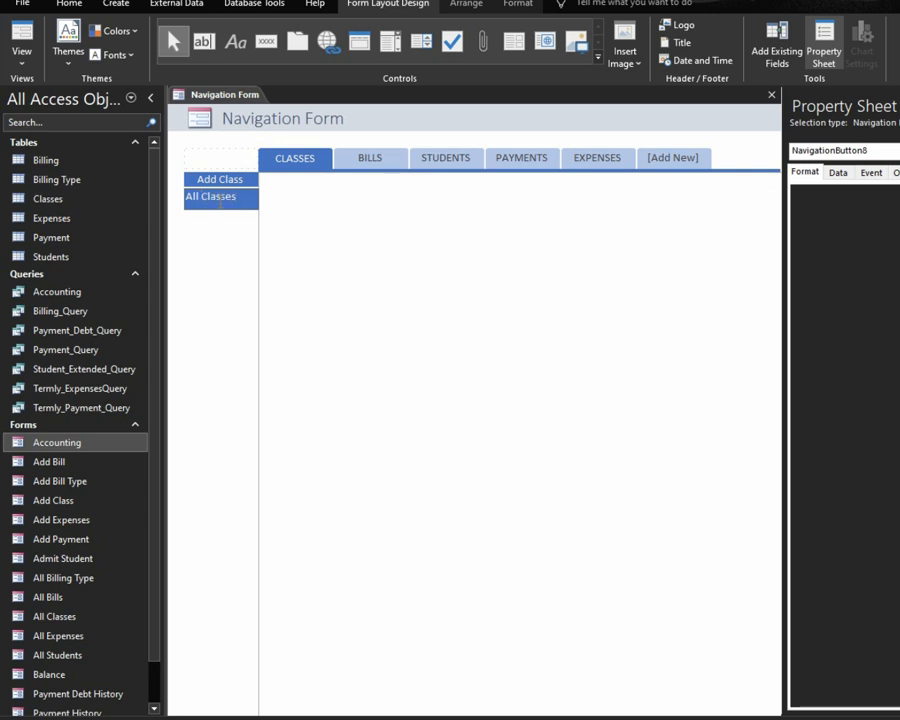
key("Return")
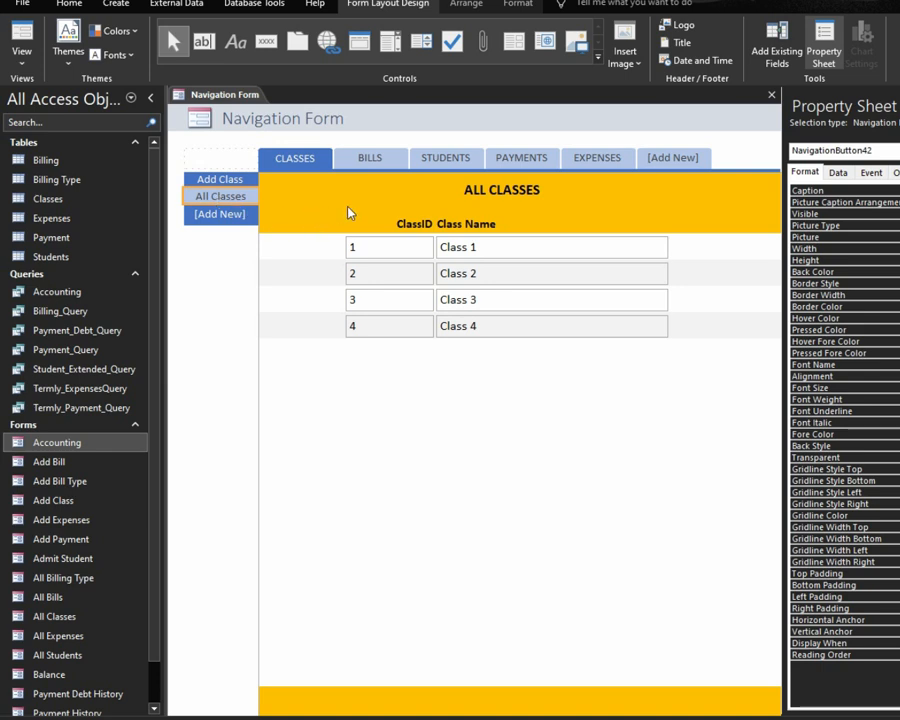
Under the BILLS tab, add a vertical tab named Add Bill Type that loads the matching form
left_click(370, 155)
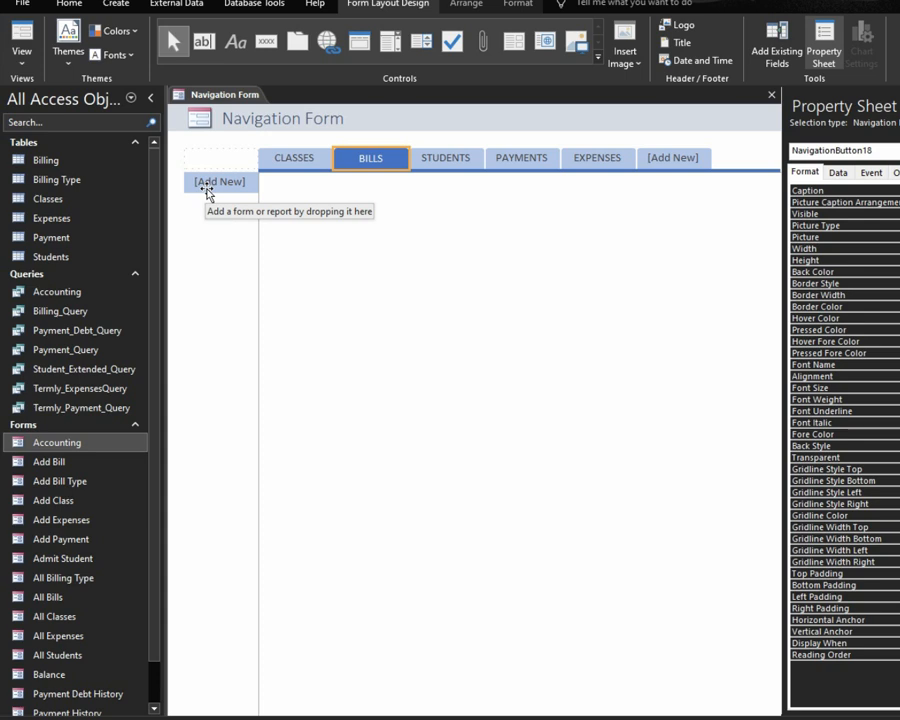
left_click(217, 179)
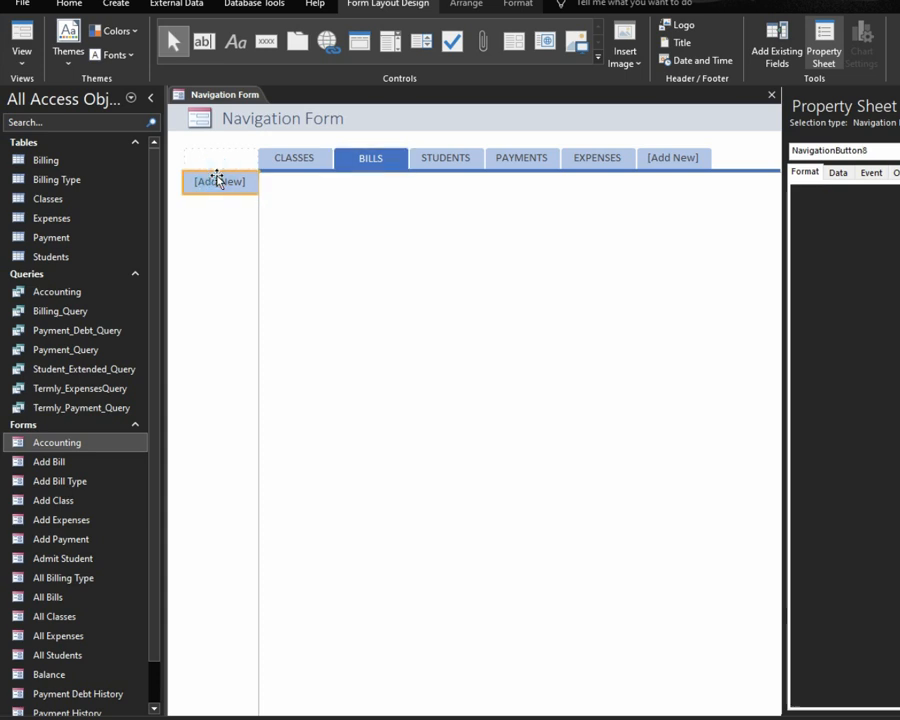
type("A")
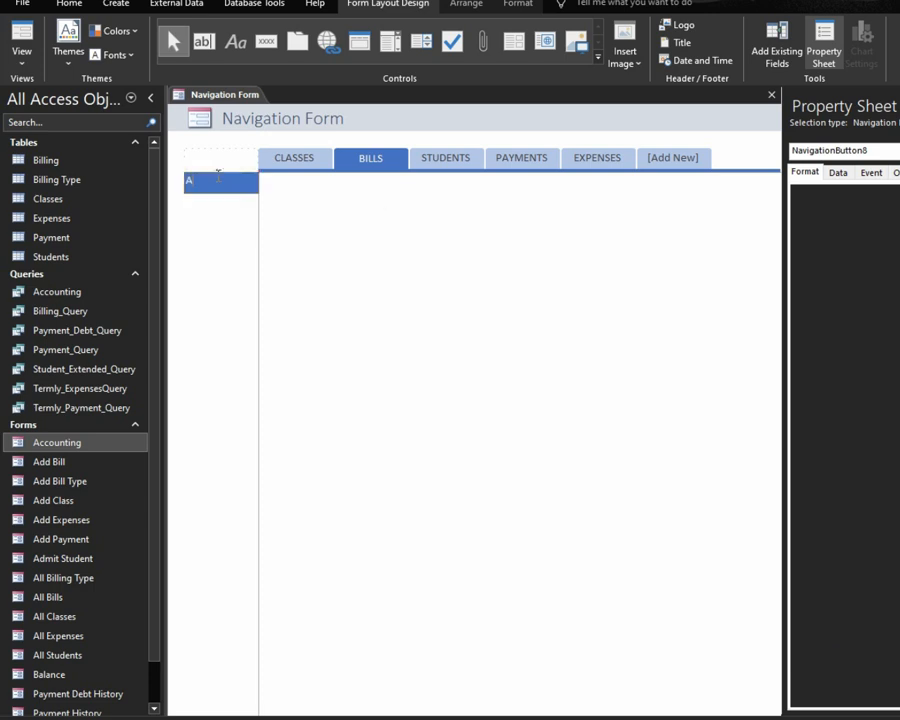
type("dd Bill Type")
key("Return")
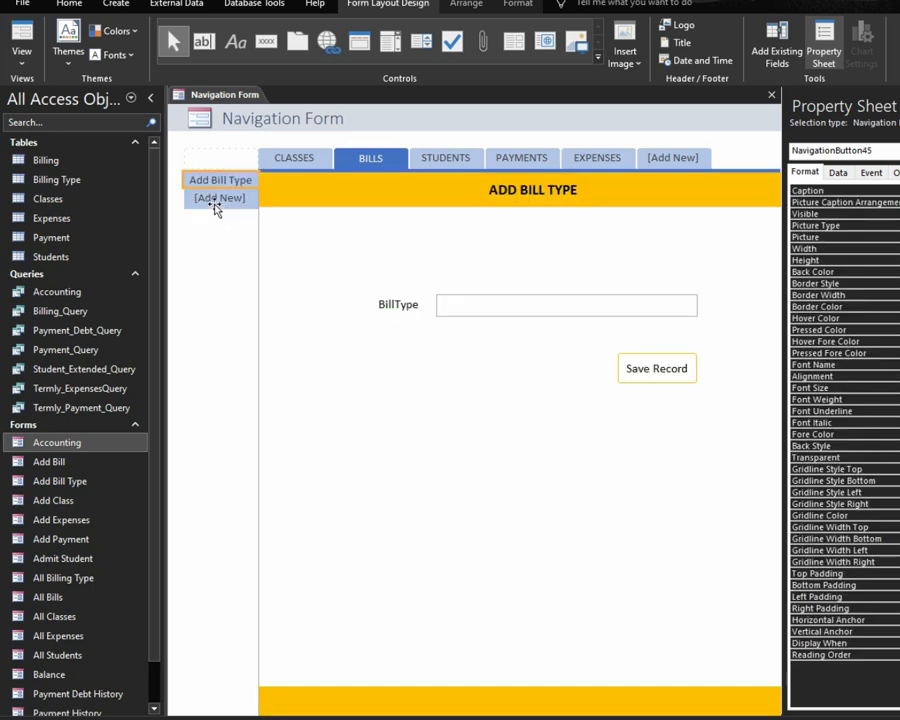
Add a second vertical tab named All Bill Types below Add Bill Type
left_click(217, 201)
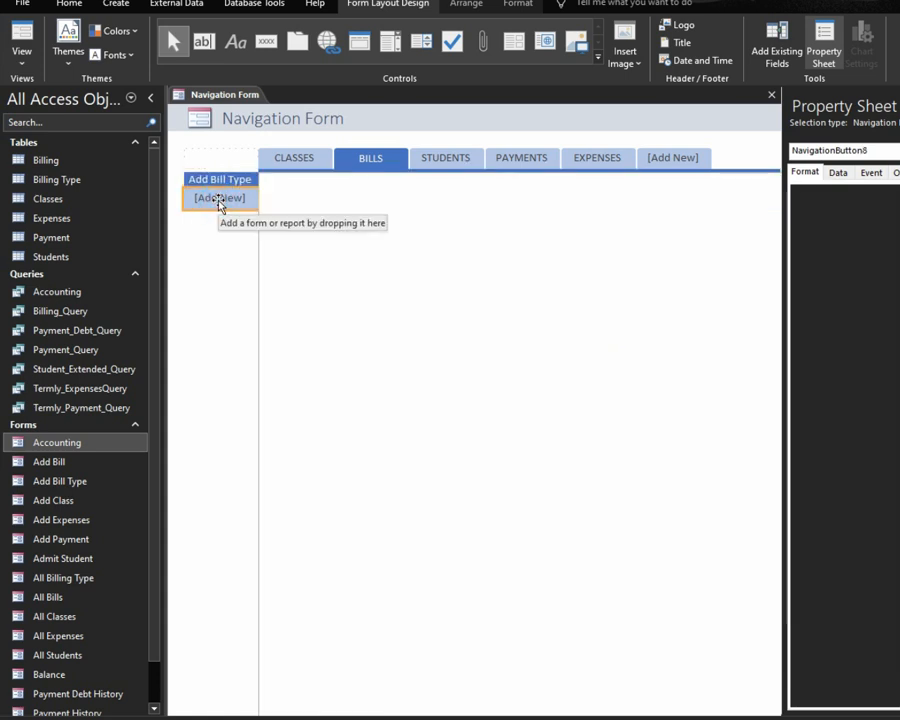
type("All Bill")
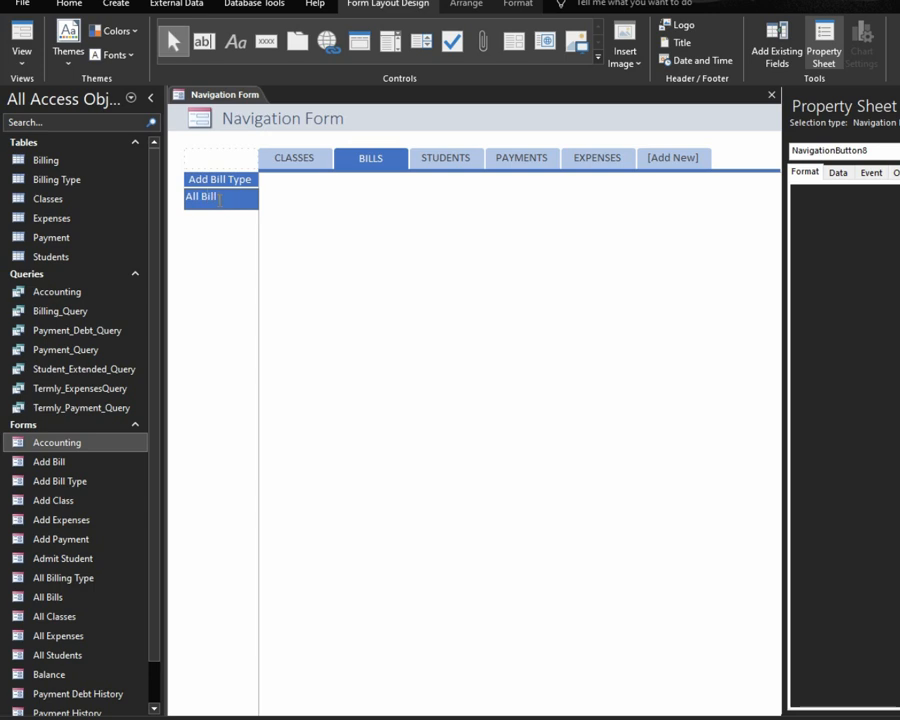
type(" Types")
key("Return")
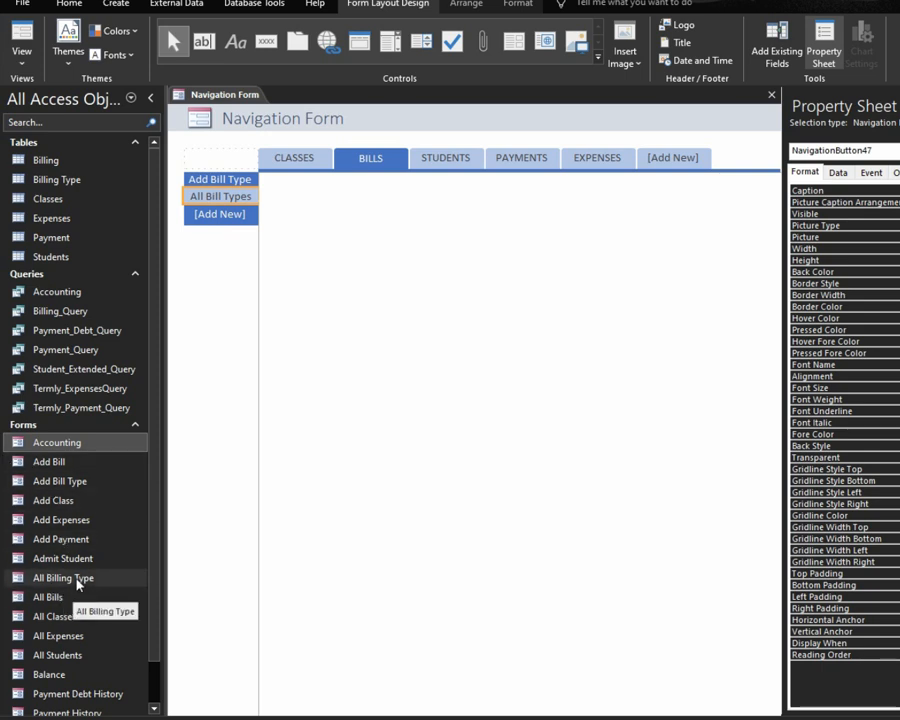
Rename the All Bill Types vertical tab as All Billing Type so that it loads the All Billing Type form
left_click(219, 198)
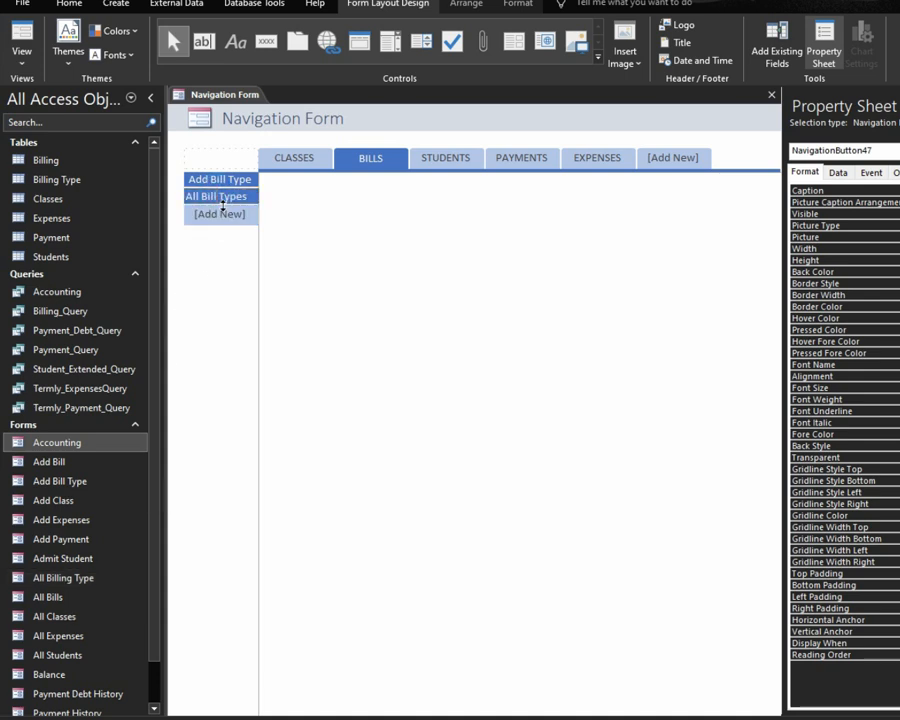
type("ing")
key("Return")
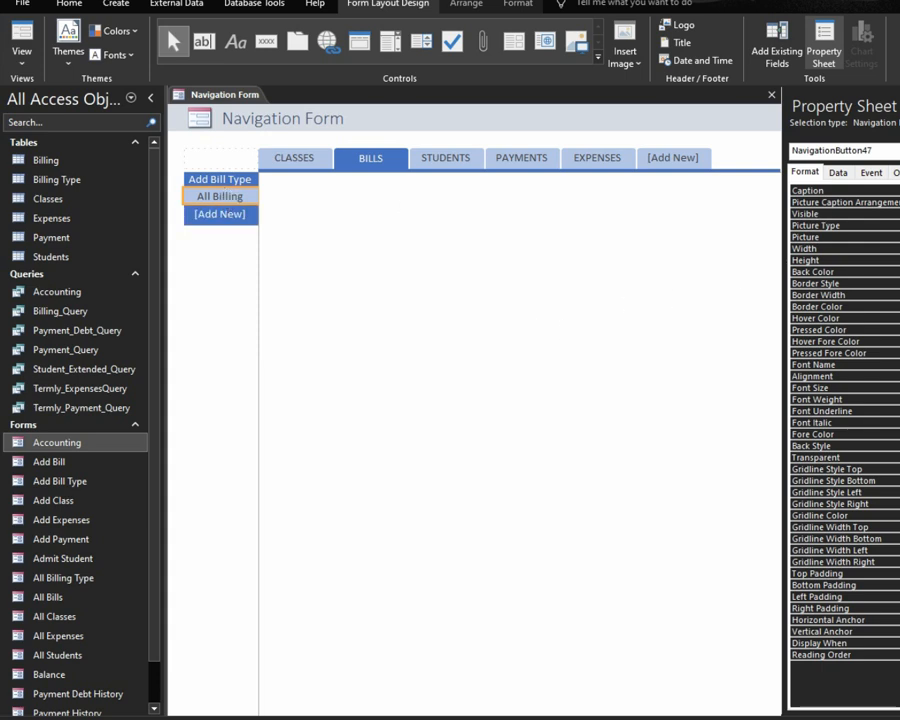
left_click(249, 197)
type("Types")
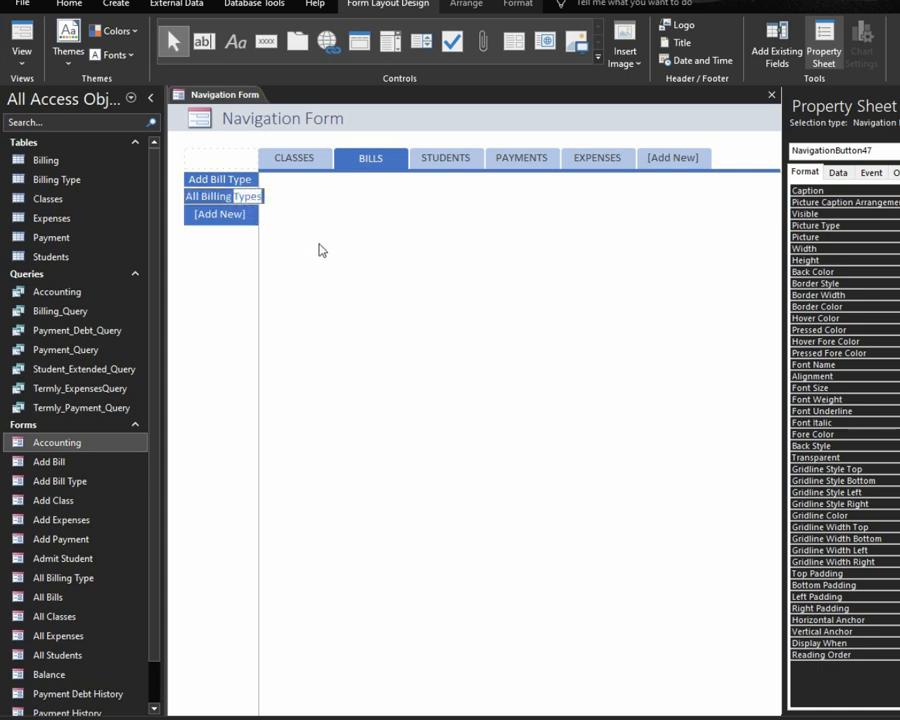
key("Return")
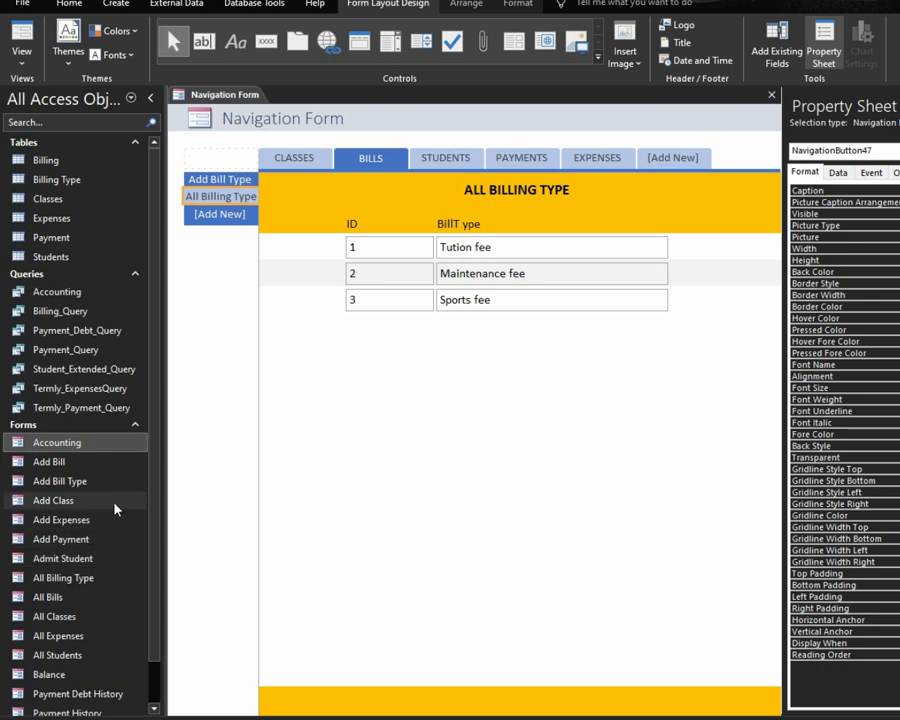
Add a third vertical tab named Add Bills below All Billing Type under the BILLS tab
left_click(220, 216)
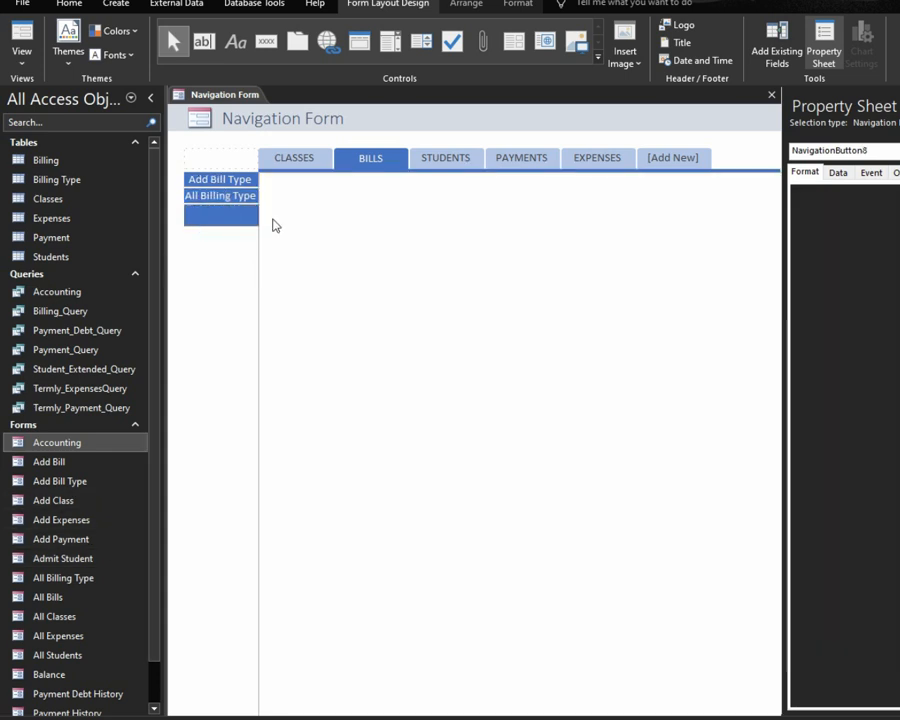
type("Add Bills")
key("Return")
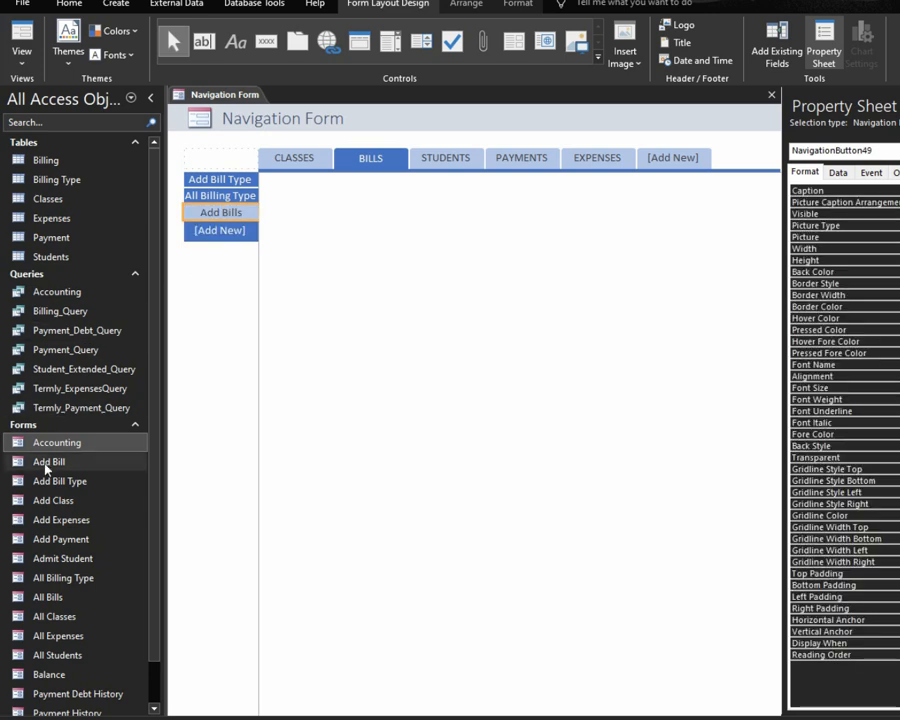
Rename the Add Bills vertical tab as Add Bill so that it loads the Add Bill form
left_click(236, 212)
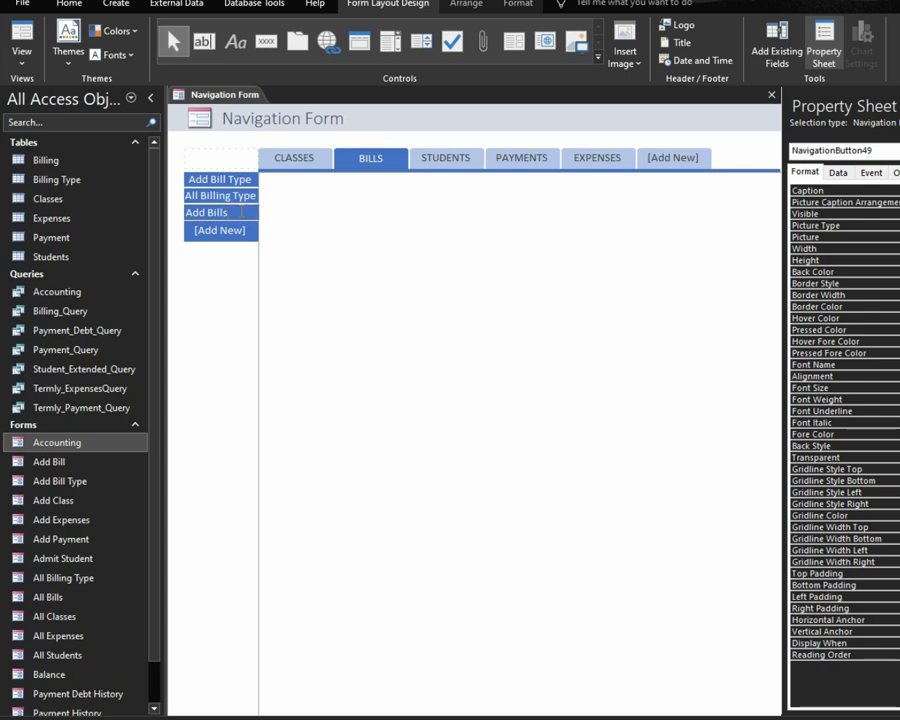
key("BackSpace")
key("Return")
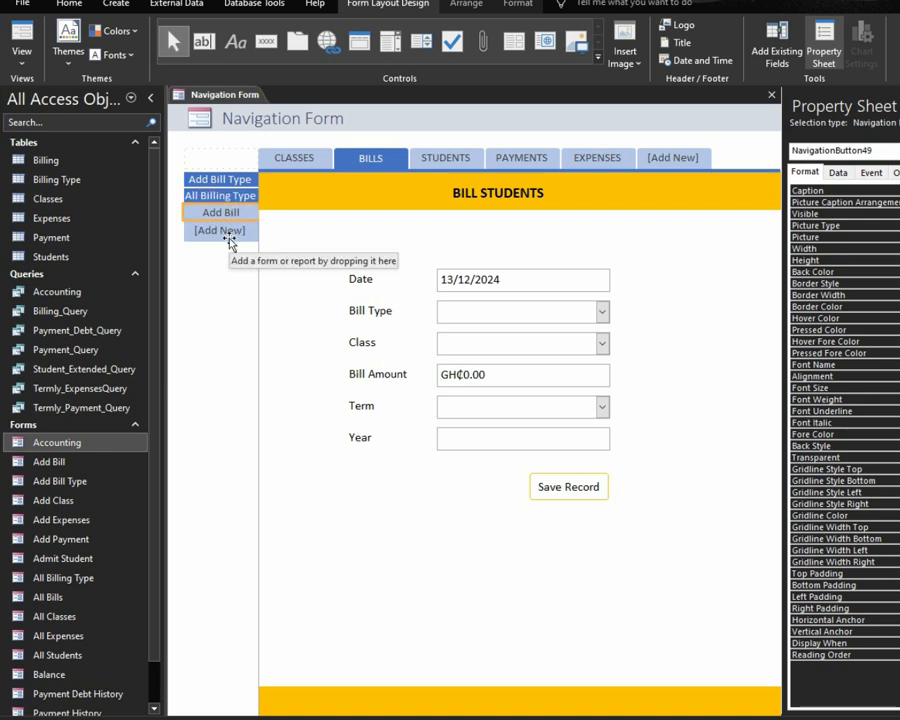
Add a fourth vertical tab named All Bills under the BILLS tab that loads the All Bills form
left_click(229, 238)
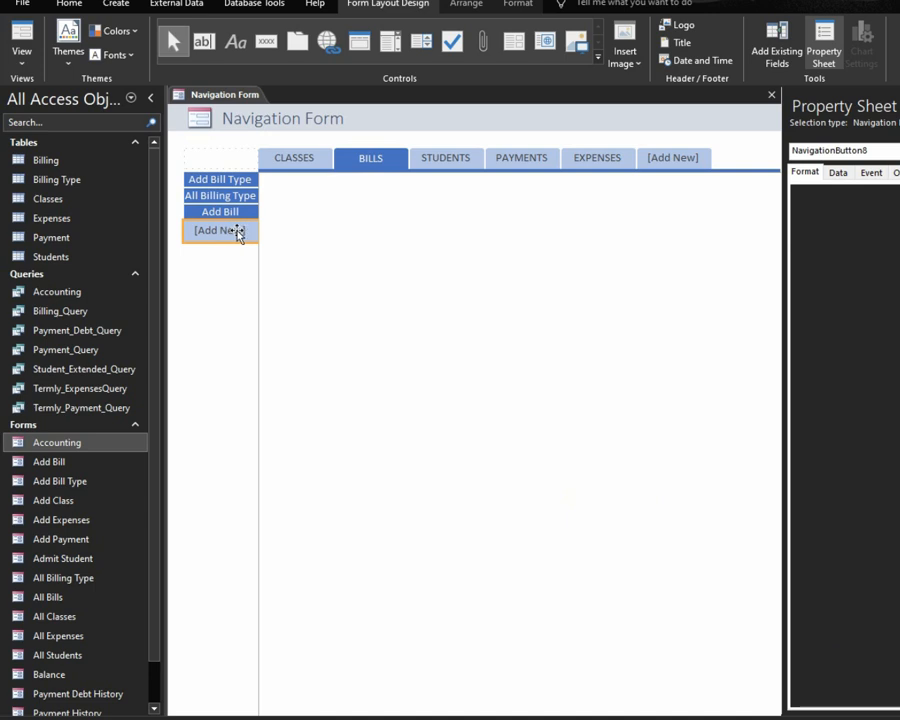
left_click(237, 232)
type("a")
key("BackSpace")
type("A")
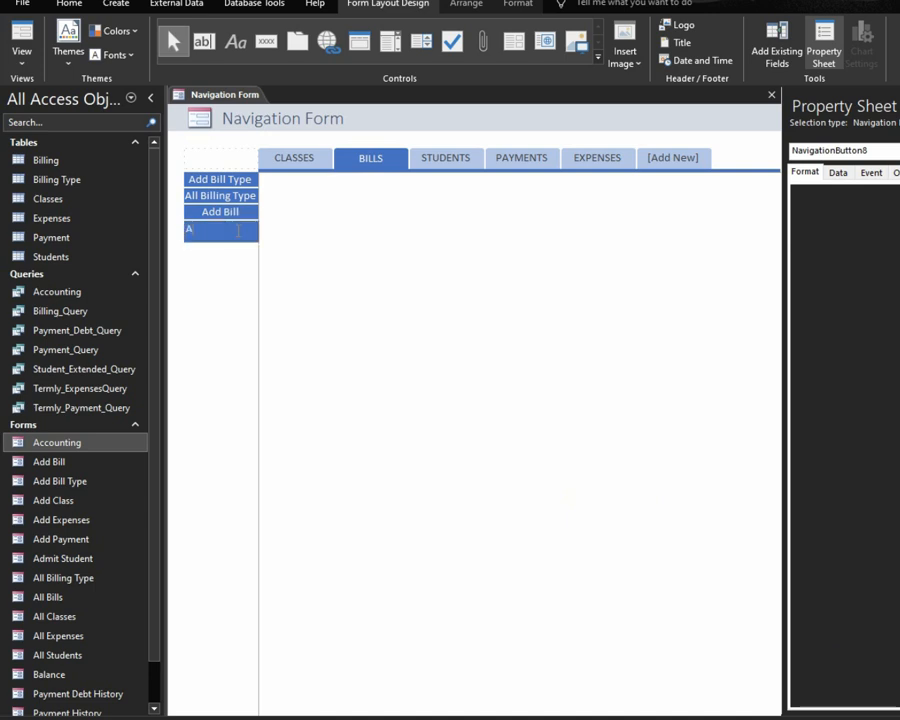
type("ll Bills")
key("Return")
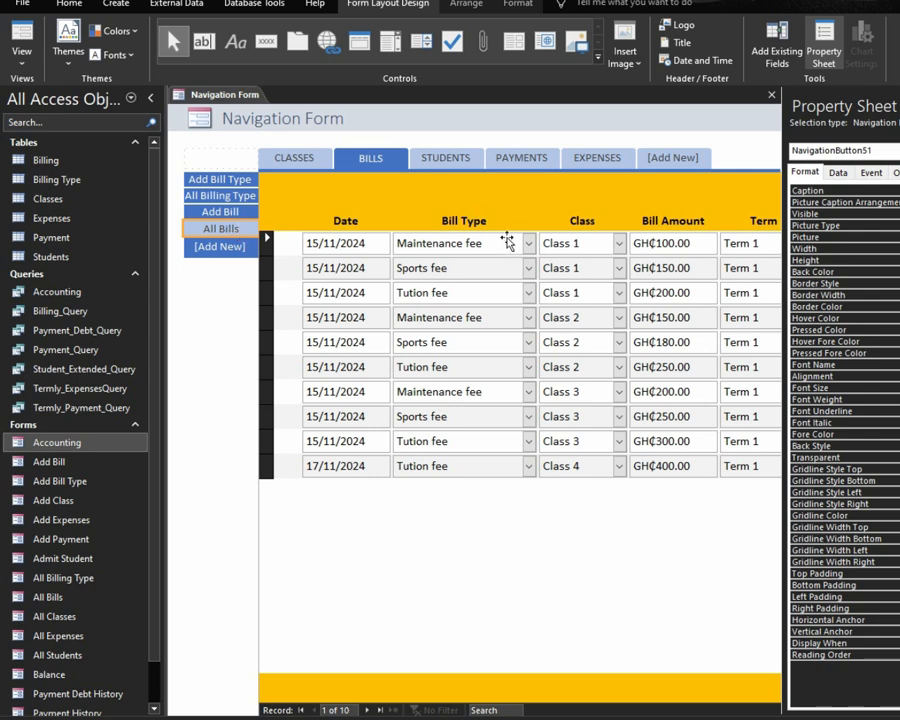
Under the STUDENTS tab, add a vertical tab named Add Student
left_click(453, 158)
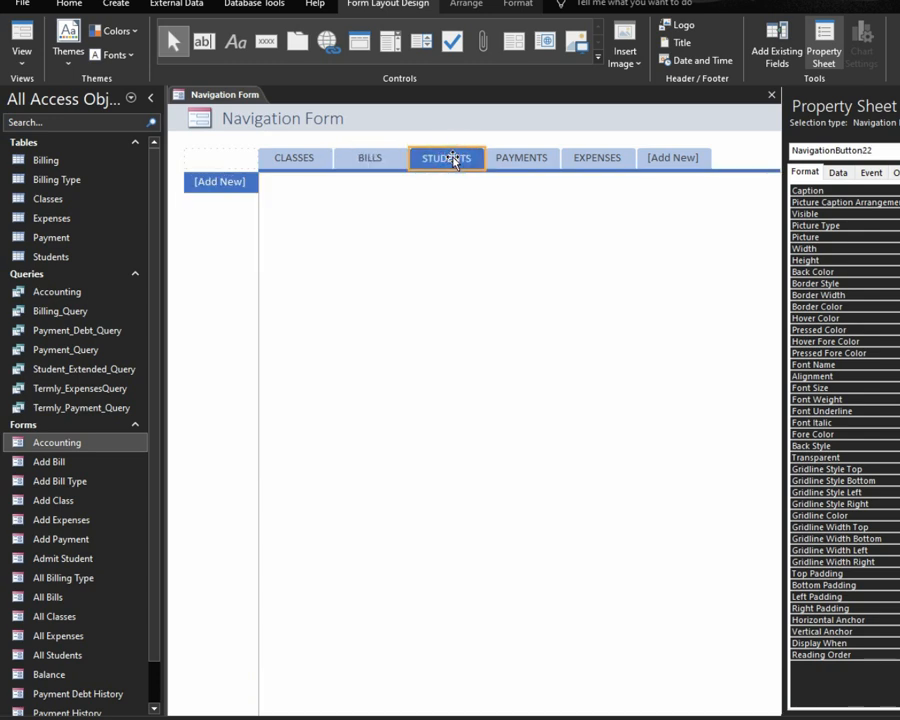
left_click(217, 186)
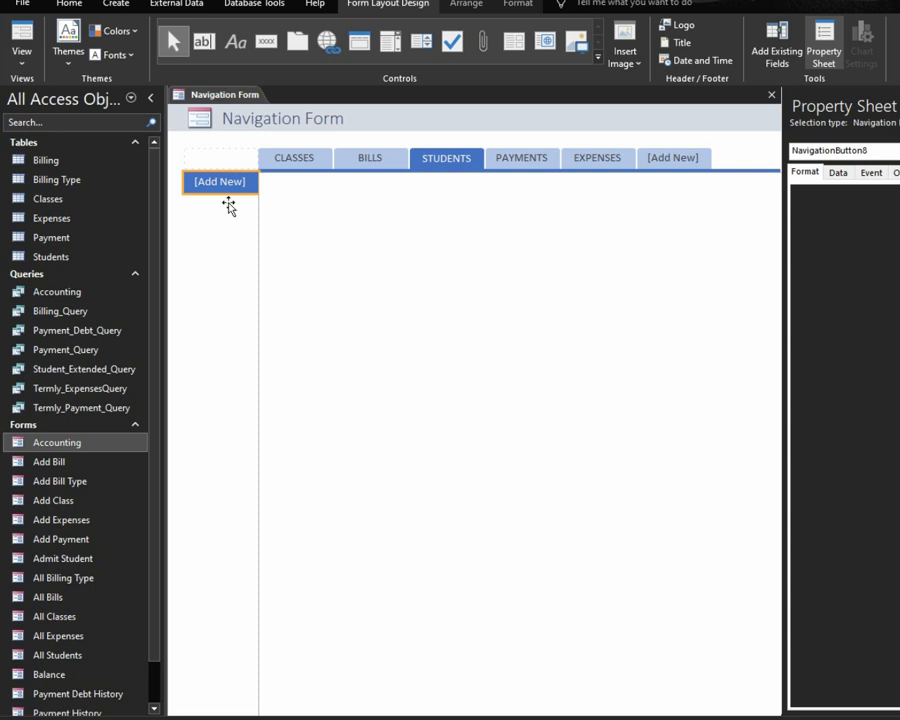
type("Add Student")
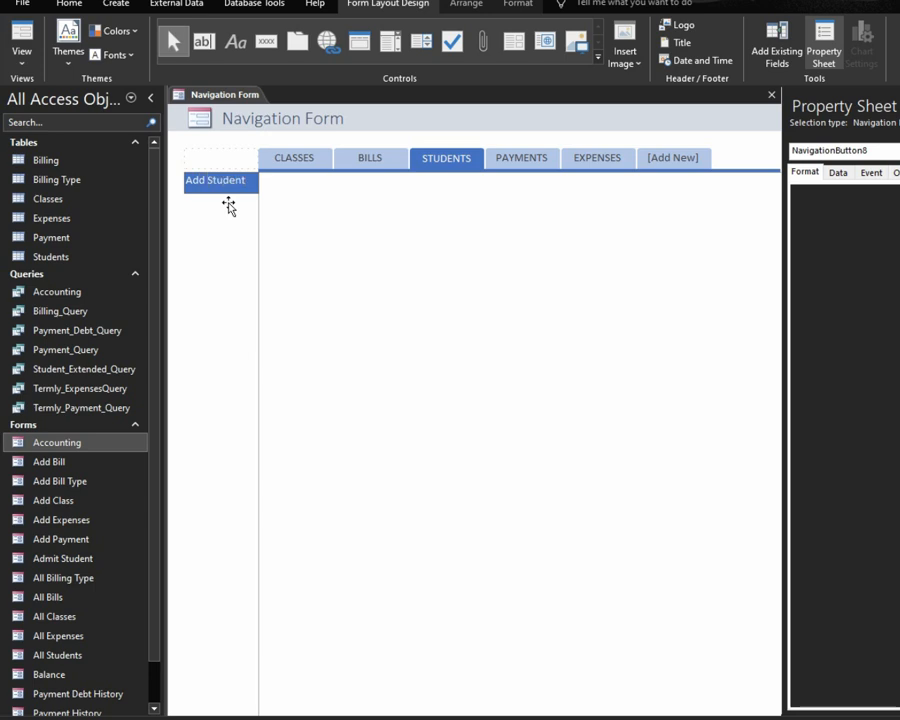
key("Return")
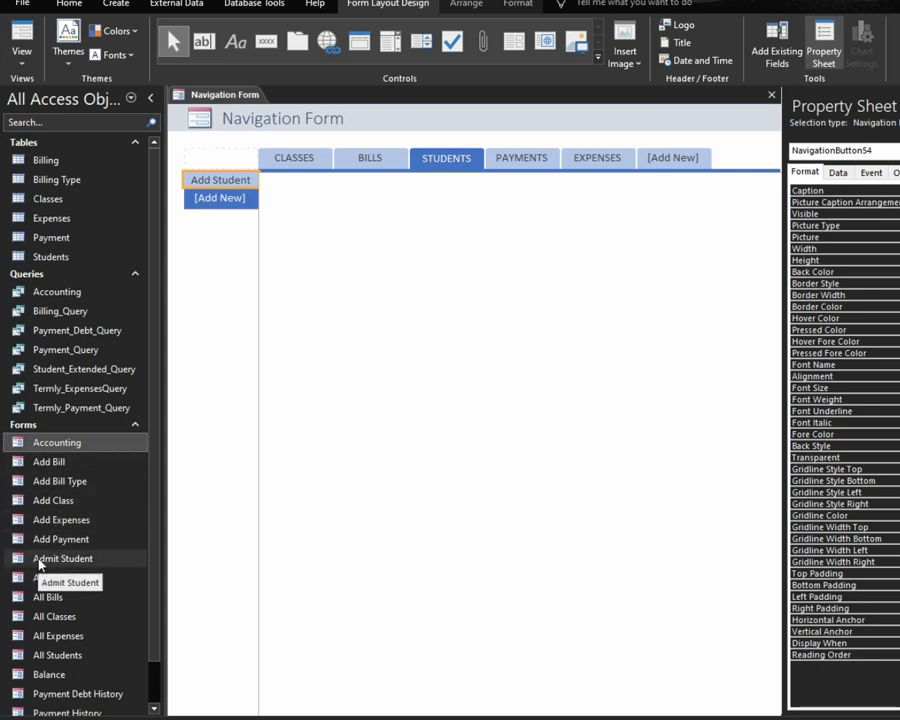
Rename the Add Student vertical tab as Admit Student so that it loads the Admit Student form
double_click(195, 180)
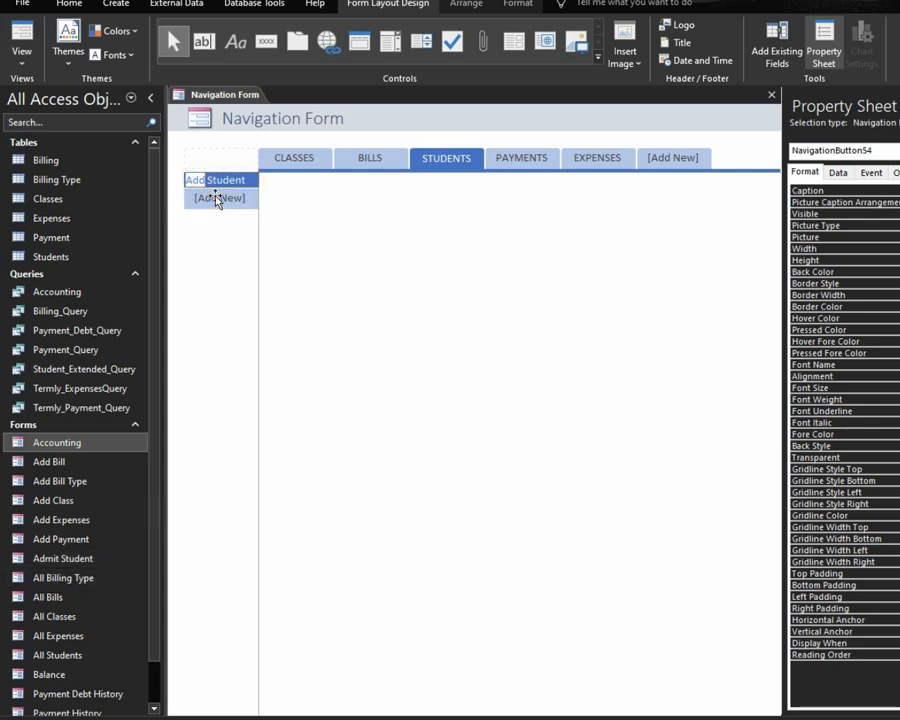
key("Right")
key("BackSpace")
type("mit")
key("Return")
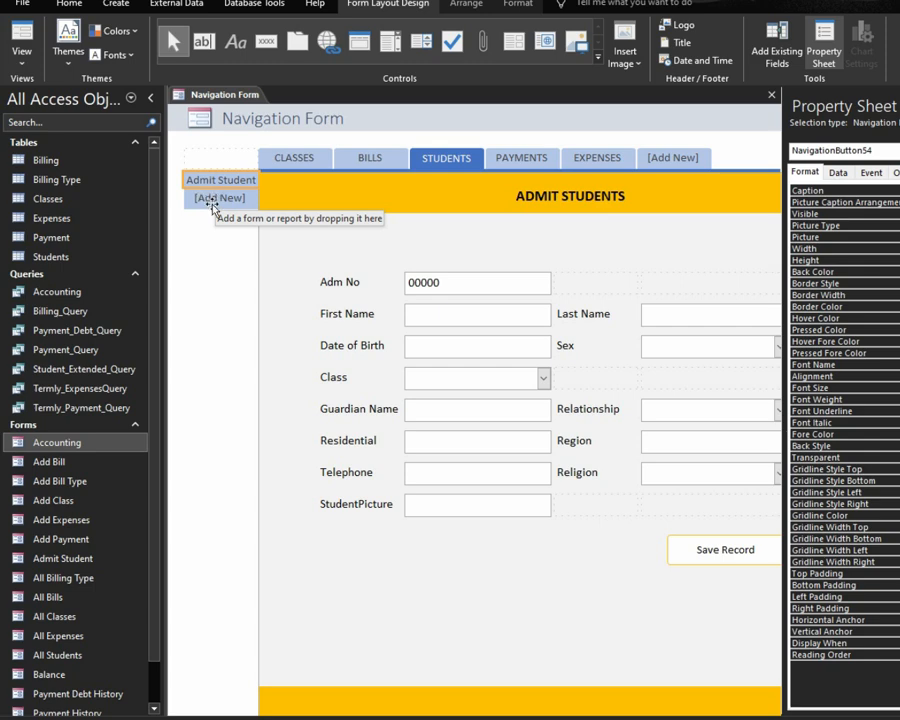
Add a second vertical tab named All Students below Admit Student that loads the All Students form
left_click(197, 177)
left_click(221, 199)
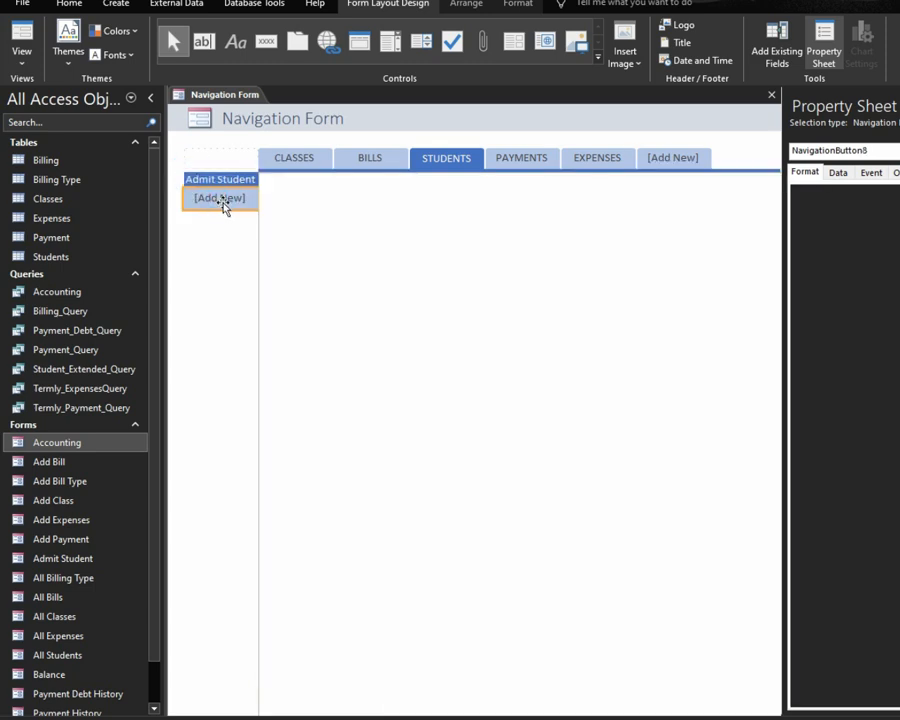
type("All")
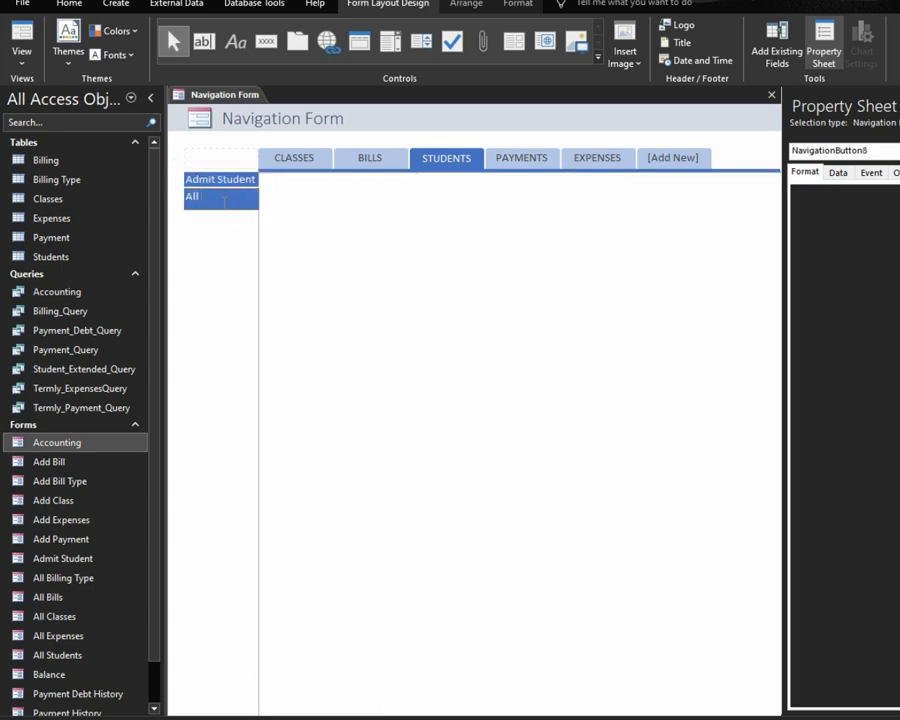
type(" Students")
key("Return")
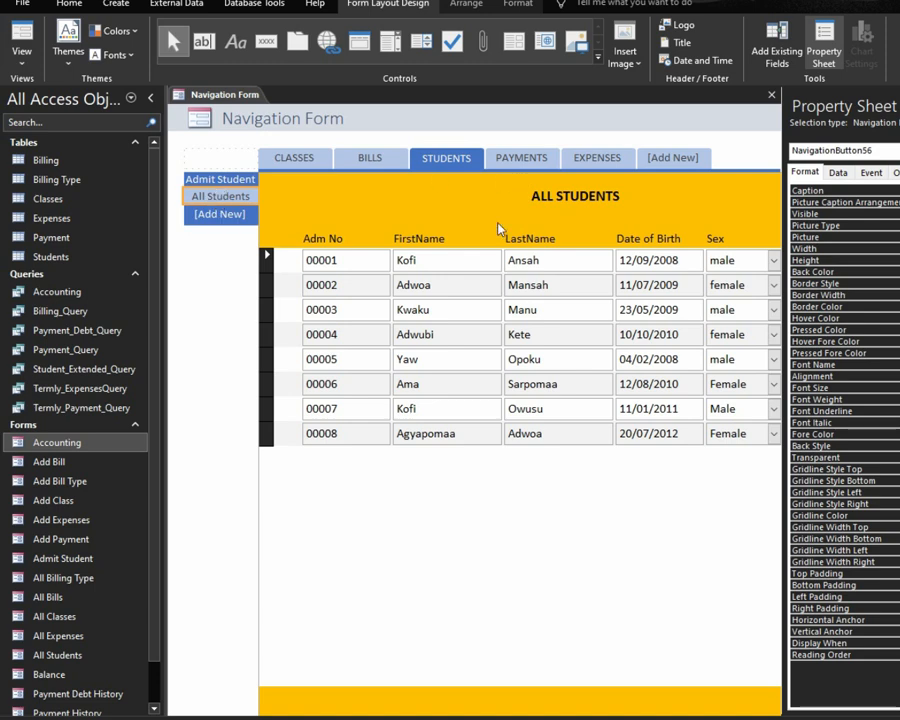
Under the PAYMENTS tab, add a vertical tab named Add Payment that loads the Add Payment form
left_click(516, 156)
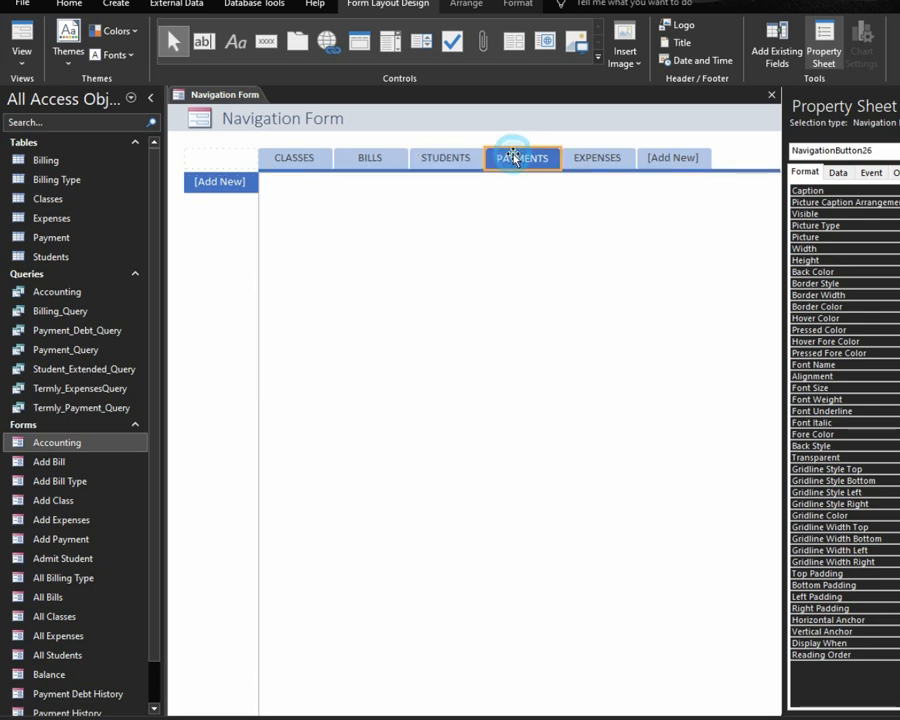
left_click(233, 188)
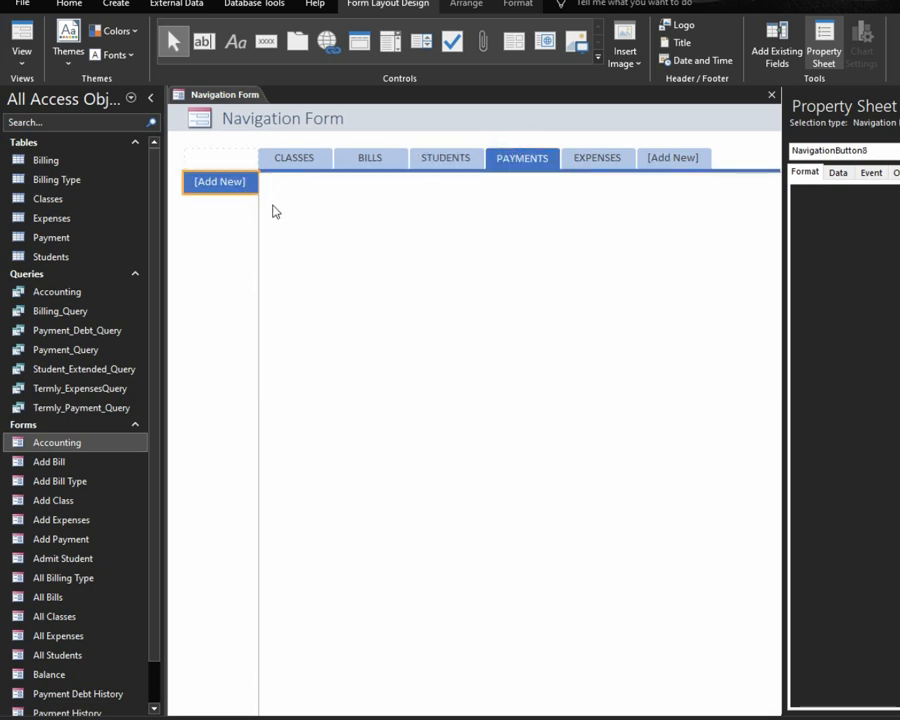
type("Ad")
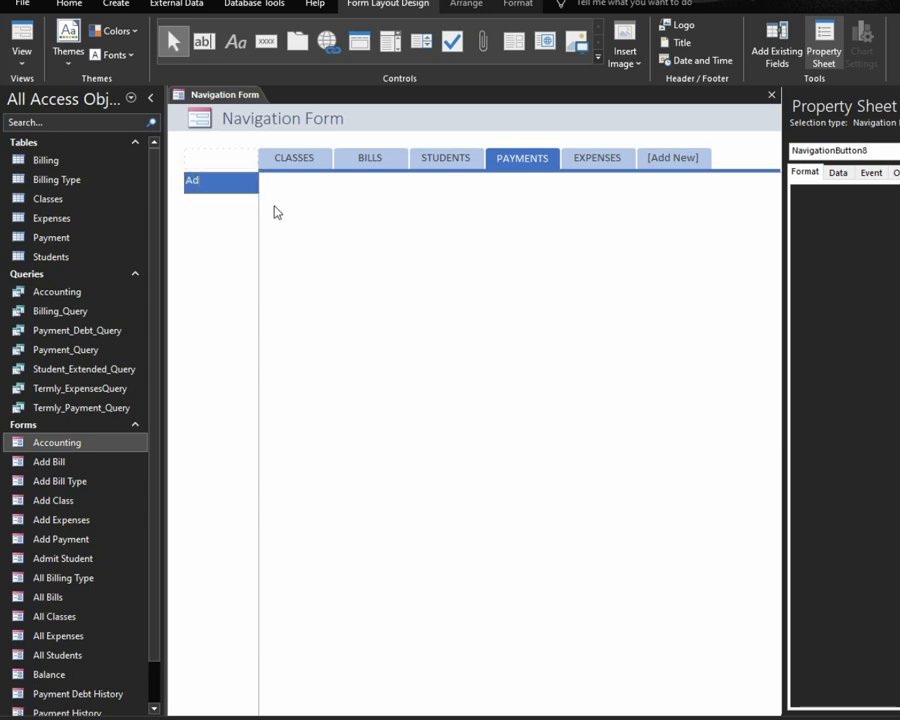
type("d Paymetn")
key("BackSpace")
key("BackSpace")
key("BackSpace")
key("BackSpace")
type("ment")
key("Return")
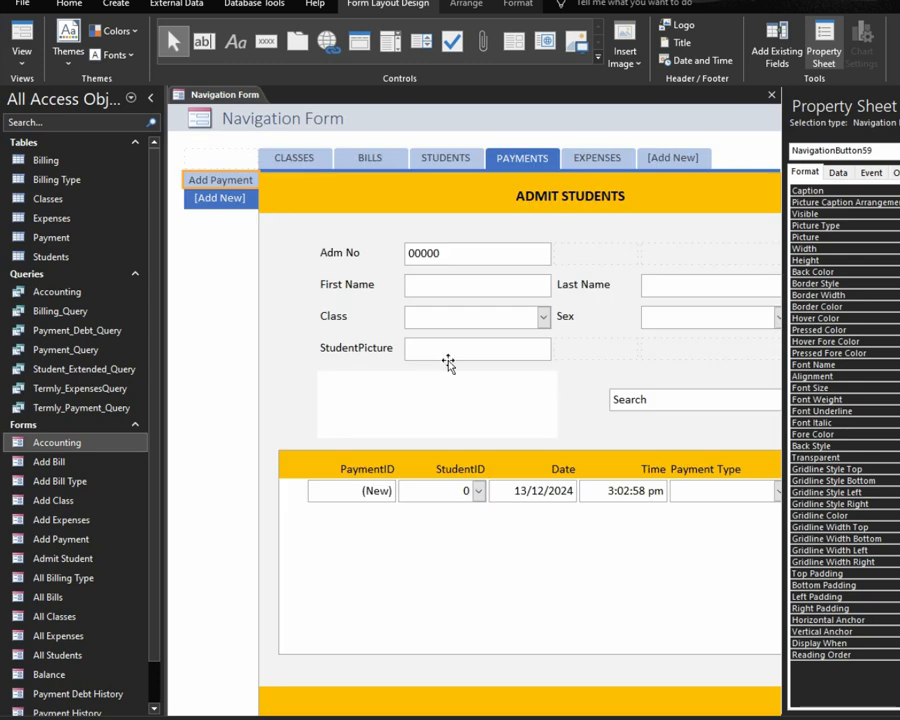
Under the PAYMENTS tab, add a second vertical tab named Payment History below Add Payment that loads the Payment History form
left_click(203, 197)
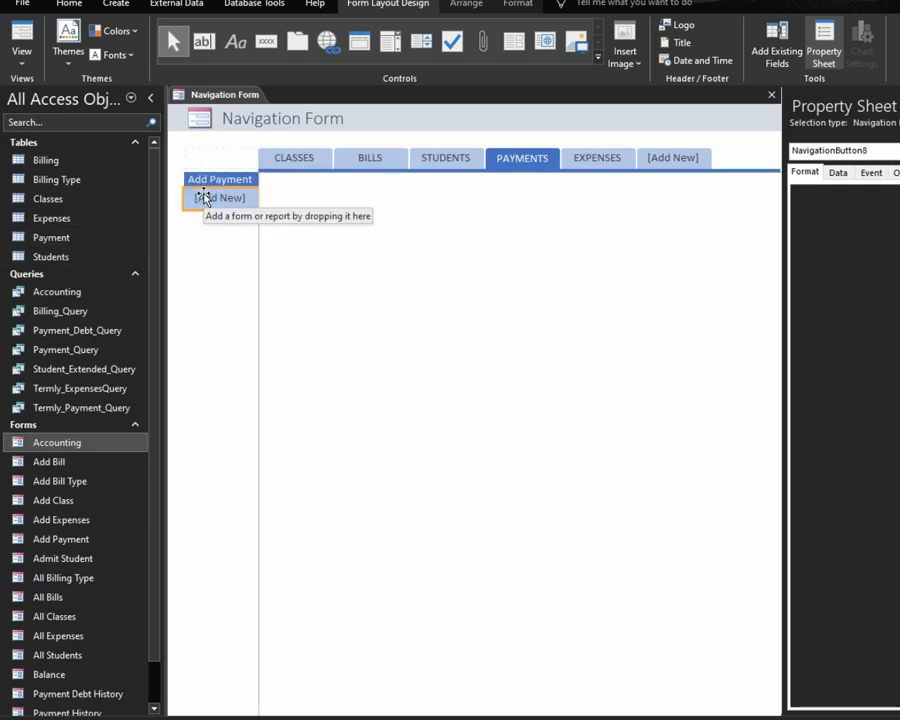
left_click(206, 198)
type("payem")
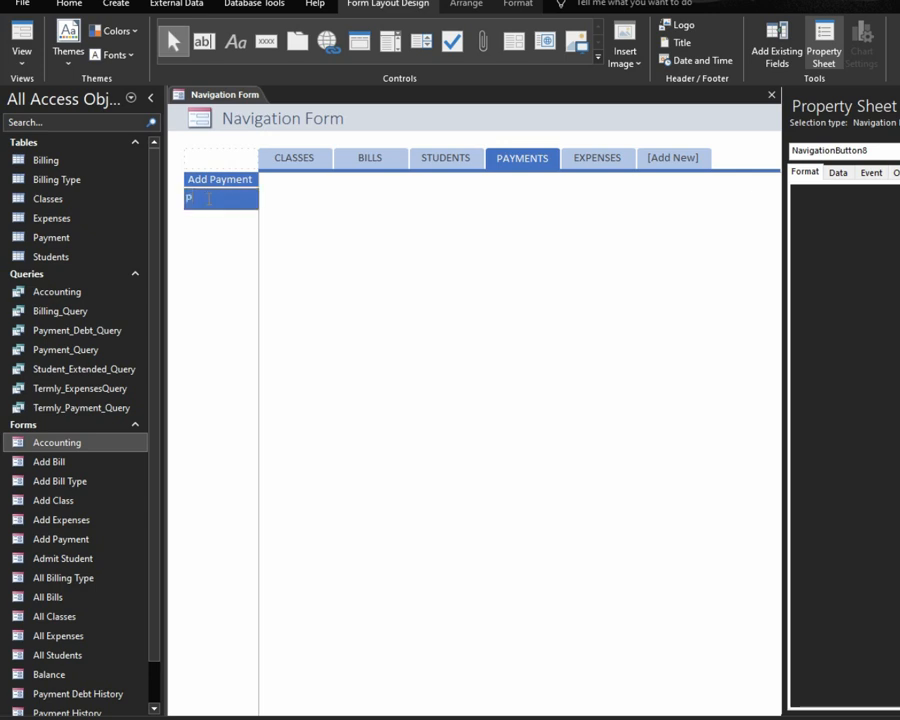
key("BackSpace")
key("BackSpace")
key("BackSpace")
key("BackSpace")
key("BackSpace")
type("Payment History")
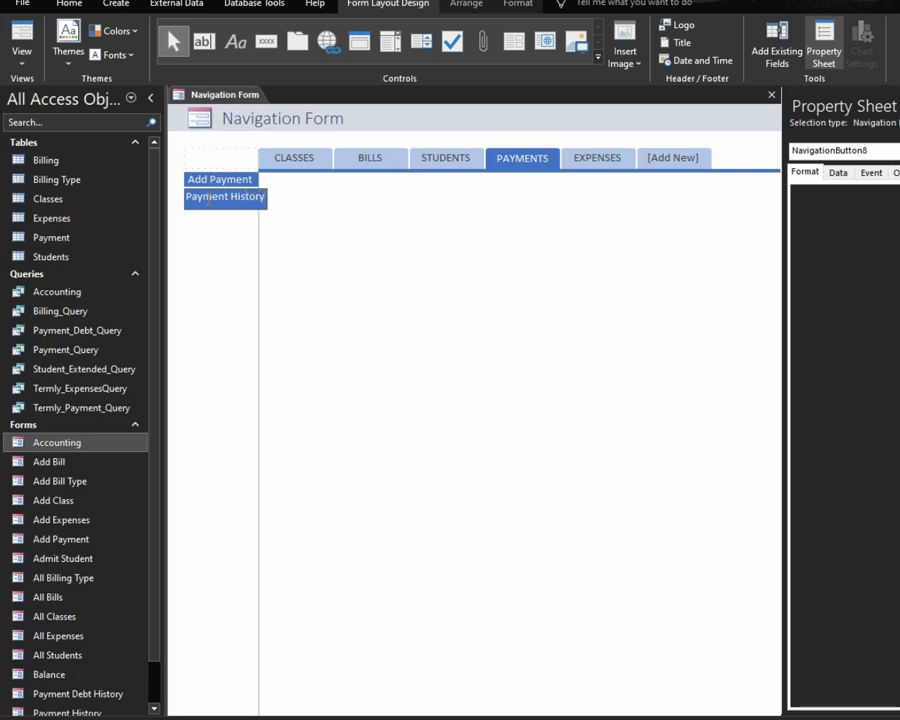
key("Return")
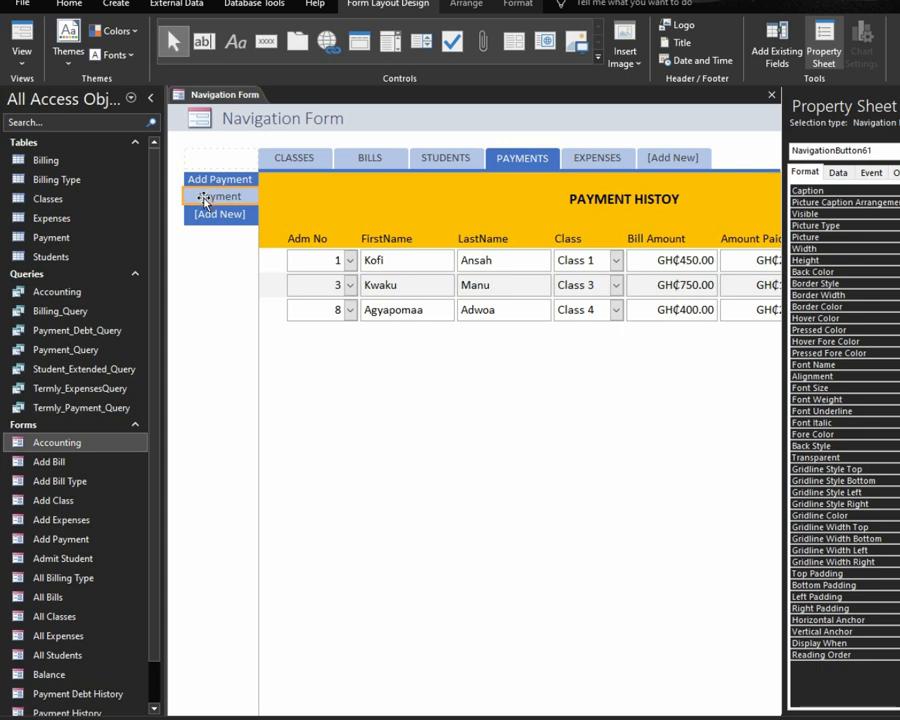
Add a third vertical tab named Payment Debt at the end of the PAYMENTS vertical tabs
left_click(210, 219)
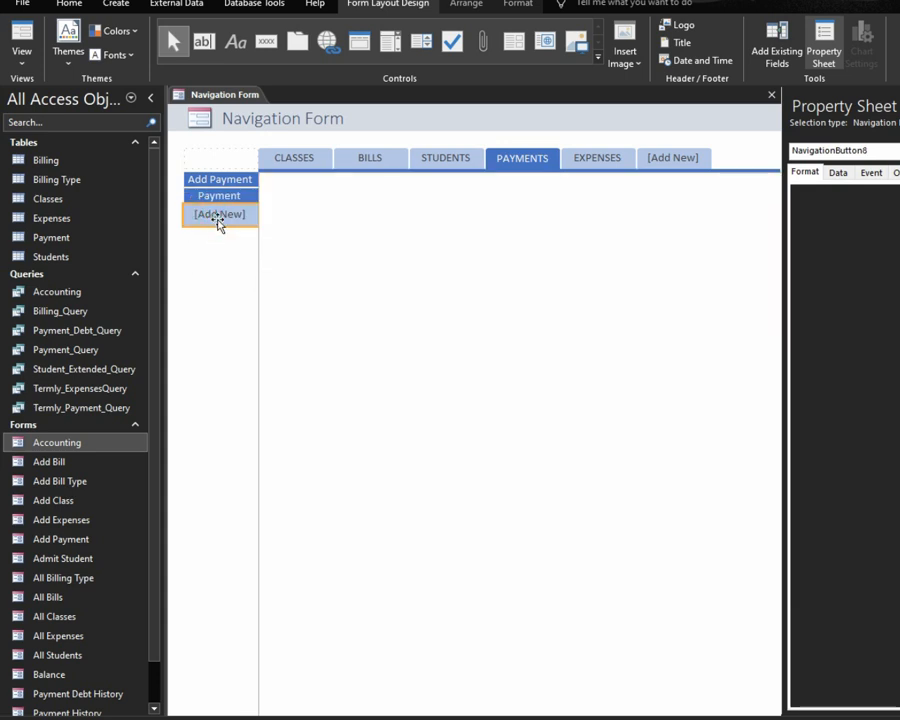
left_click(218, 222)
type("Payment")
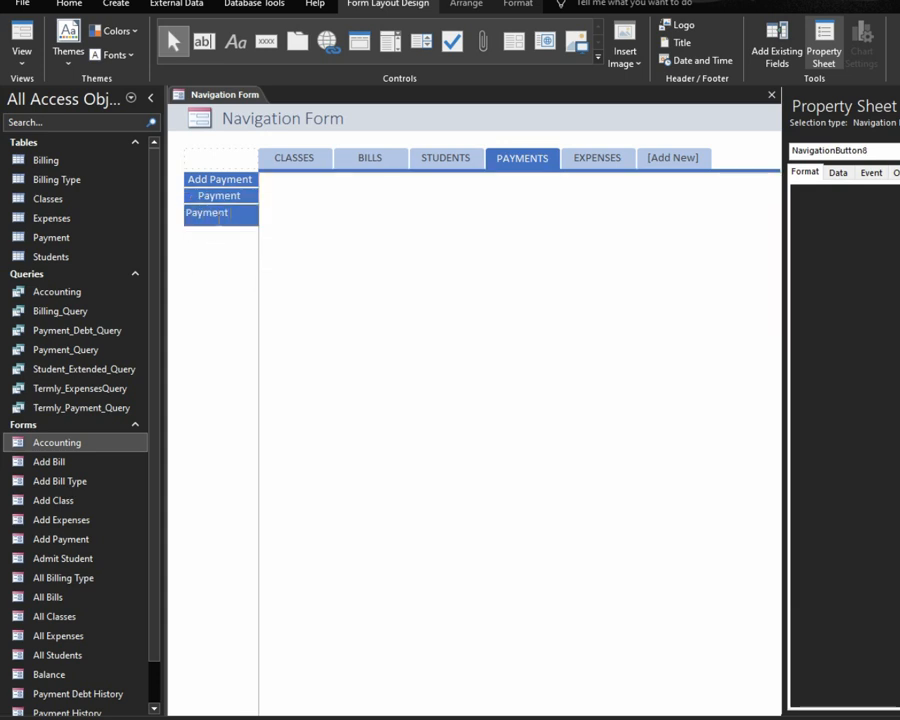
type(" Debt")
key("Return")
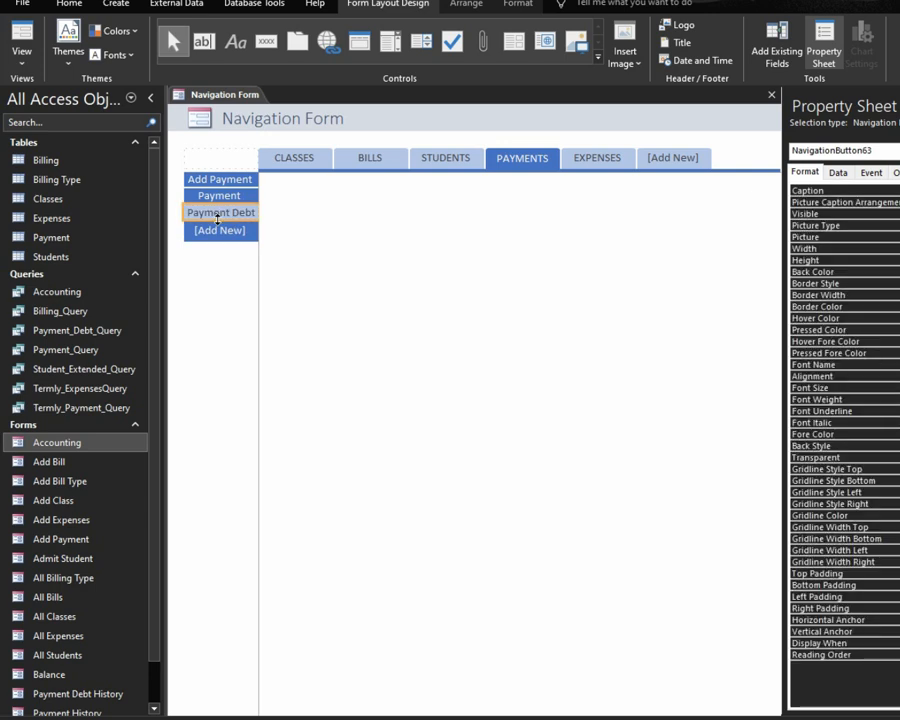
Rename the Payment Debt vertical tab as Payment Debt History so that it loads the matching form
scroll(48, 565, "down", 1)
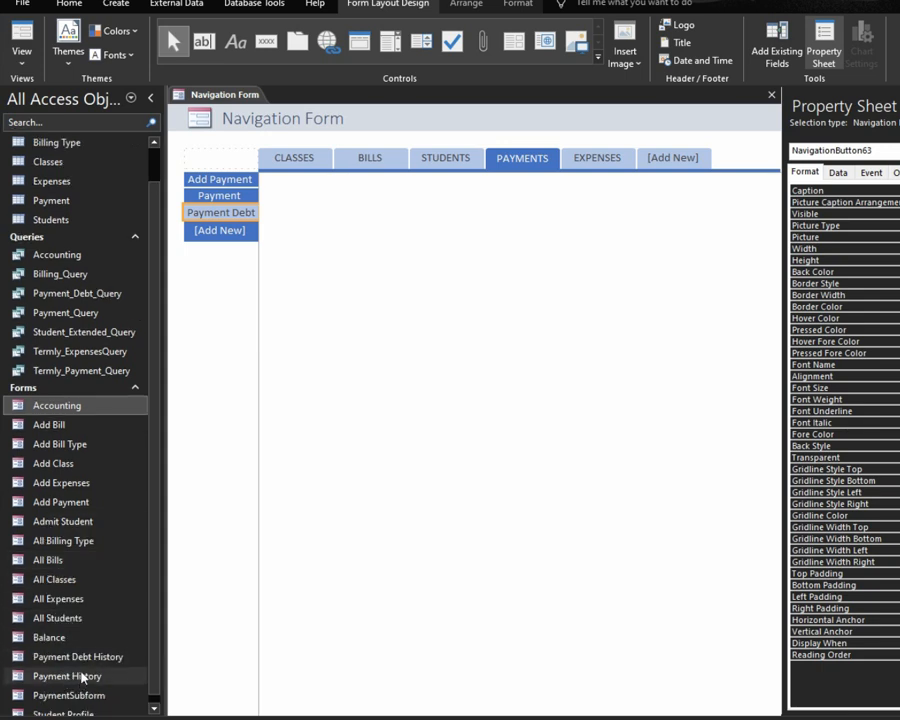
scroll(63, 673, "down", 1)
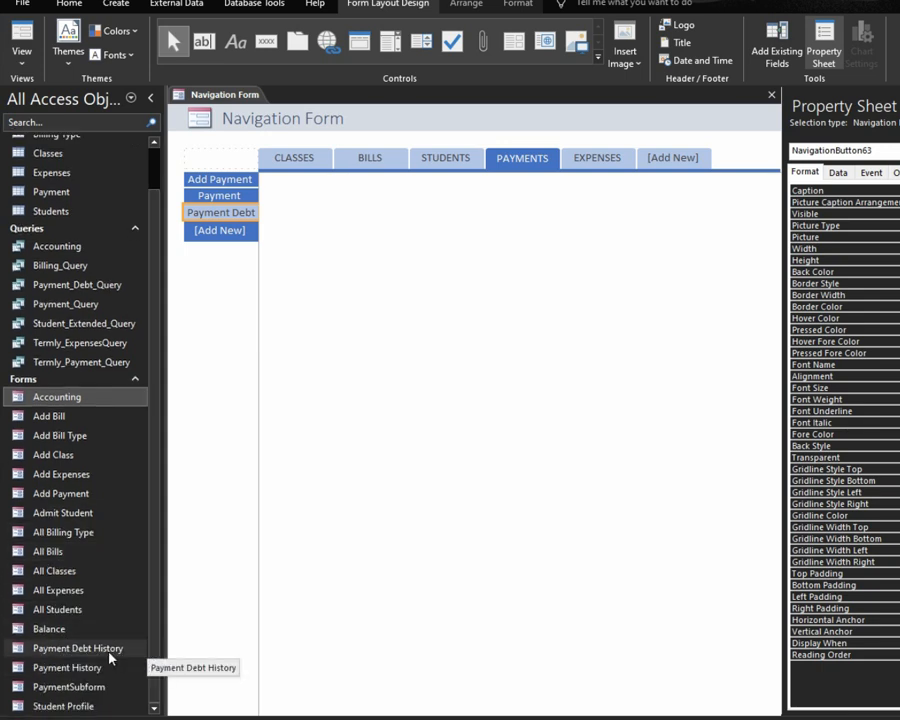
left_click(240, 213)
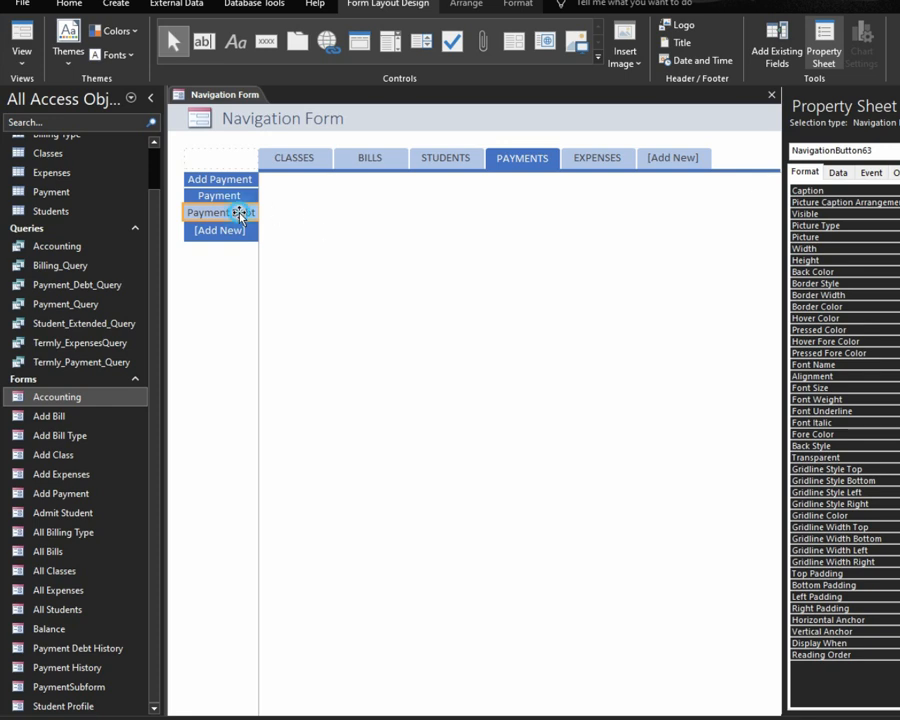
left_click(256, 213)
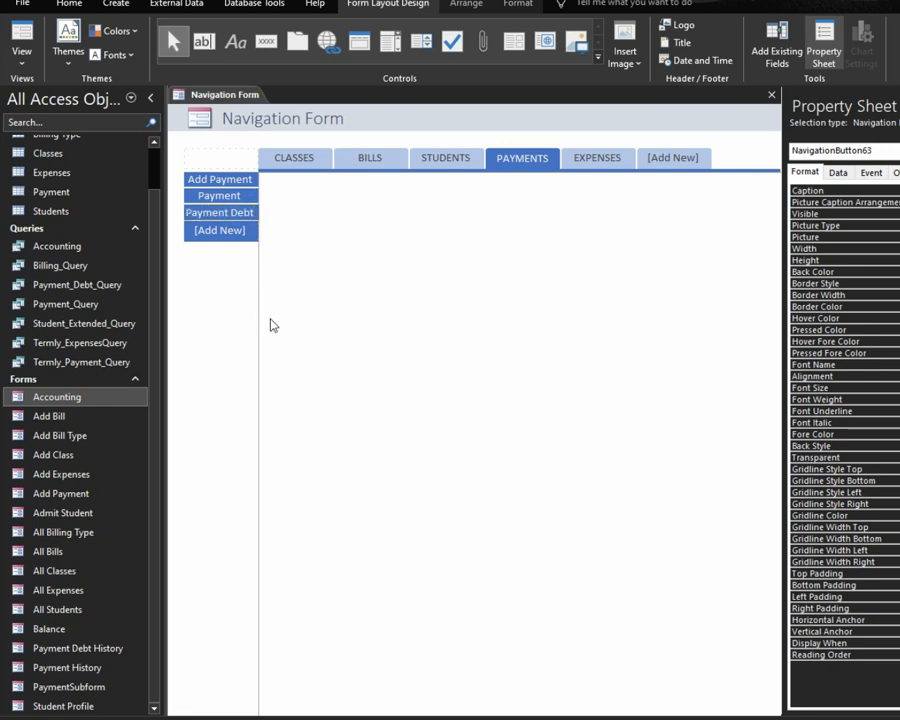
type("History")
key("Return")
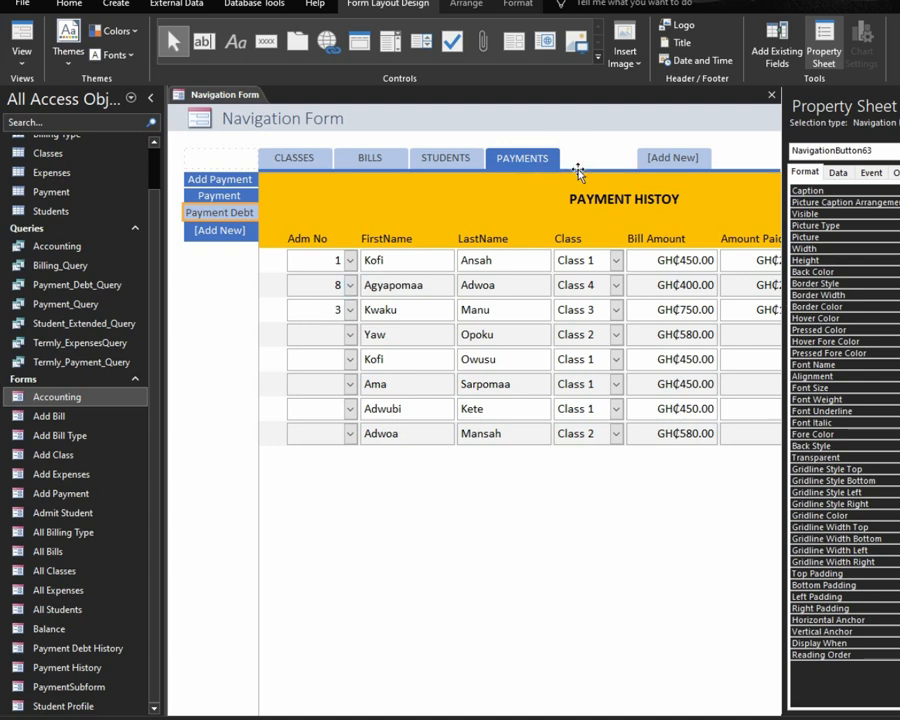
Under the EXPENSES tab, add a vertical tab named Add Expenses that loads the Add Expenses form
left_click(596, 160)
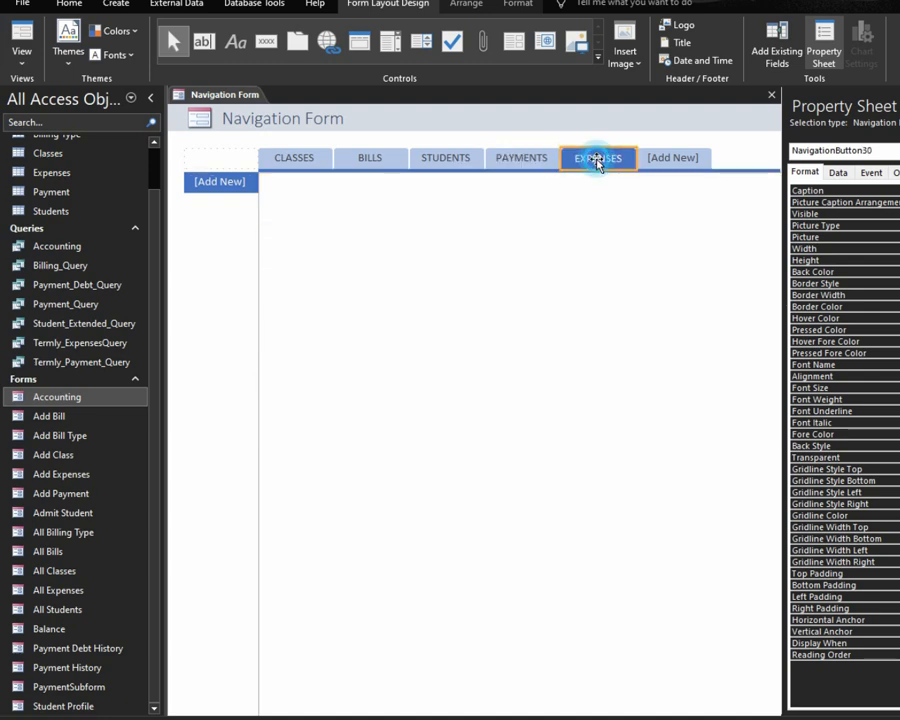
left_click(223, 186)
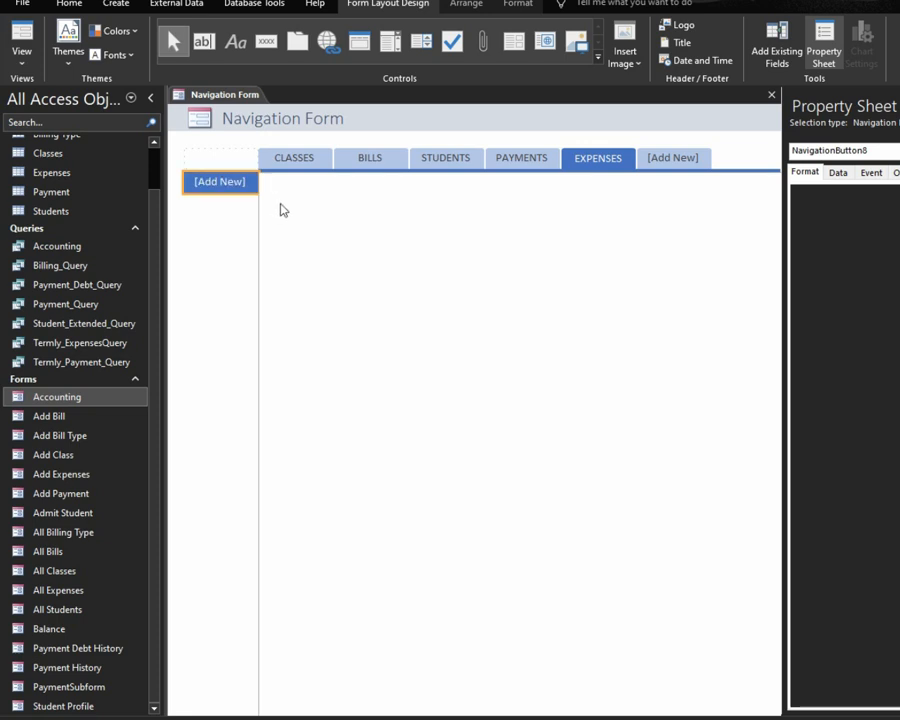
type("A")
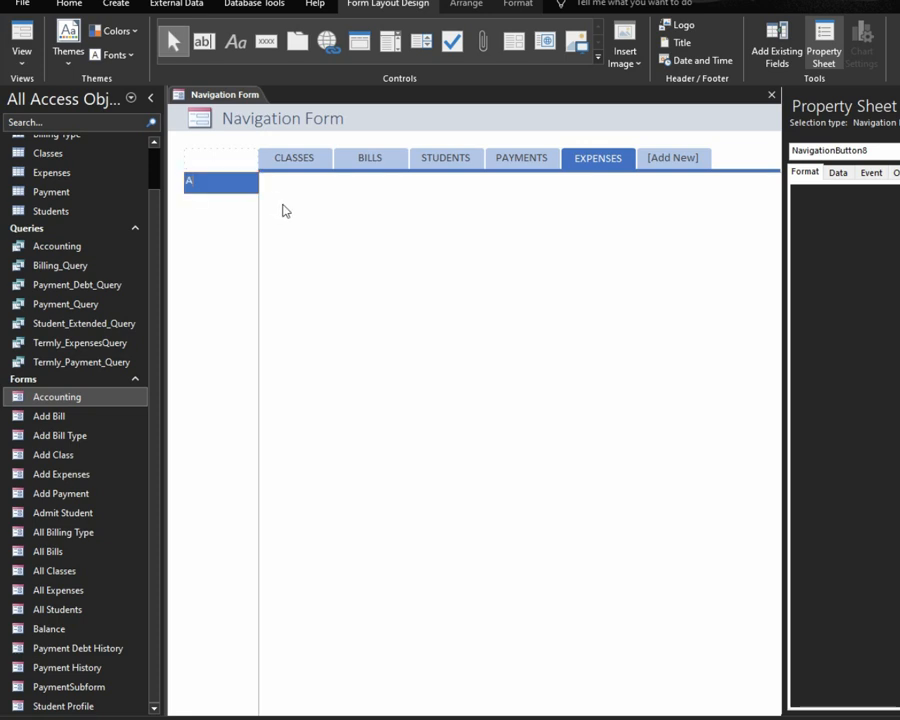
type("dd Expenses")
key("Return")
Add a second vertical tab named All Expenses below Add Expenses that loads the All Expenses form
left_click(231, 201)
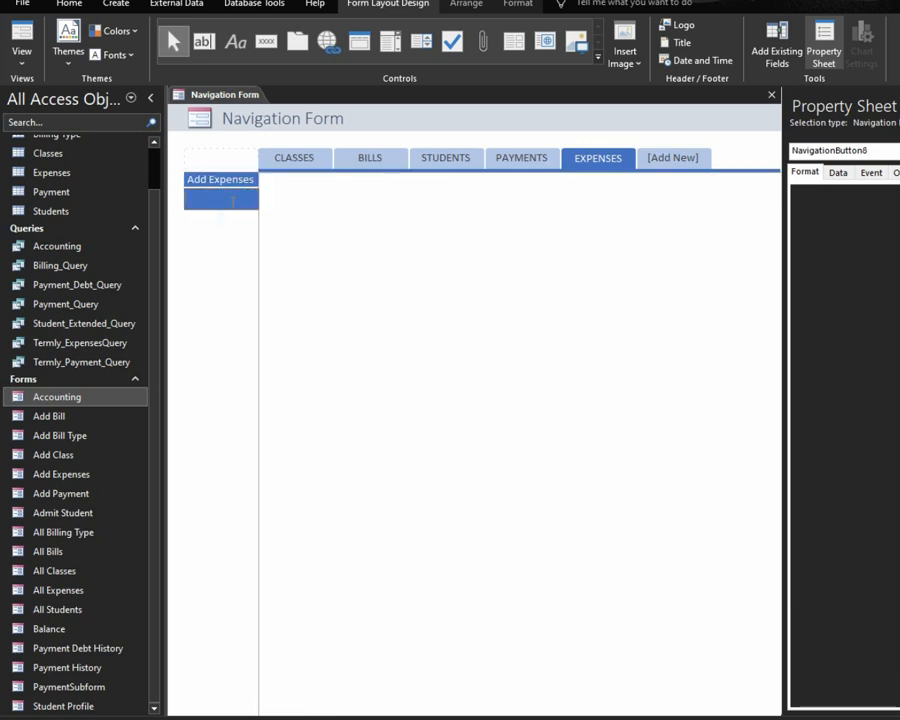
type("Allo")
type(" Expenses")
key("Return")
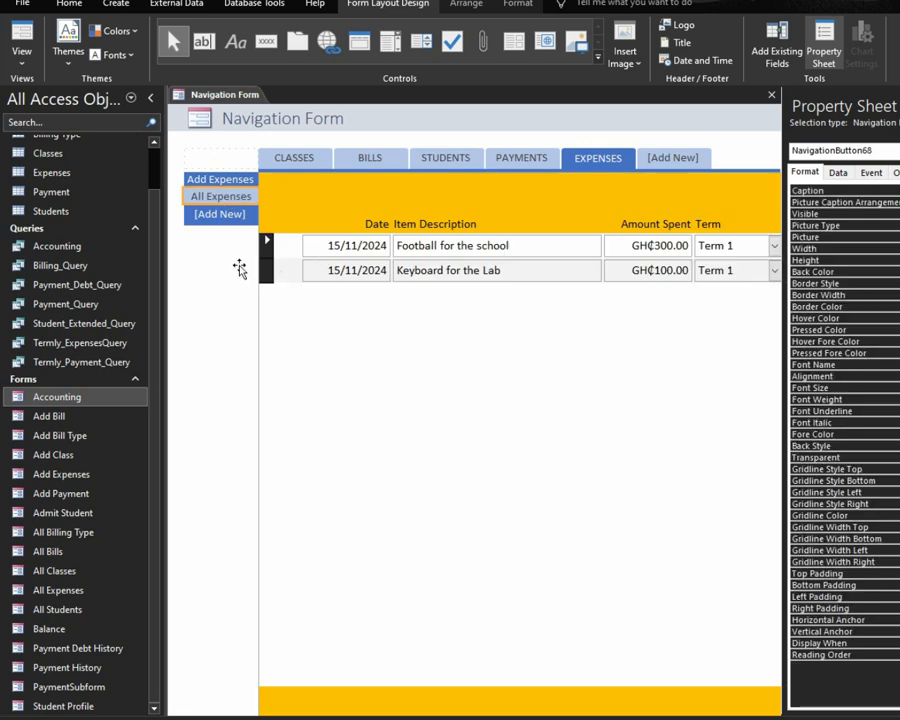
Add a third vertical tab below All Expenses, correcting its name to Accounting so that it loads the Accounting form
left_click(209, 216)
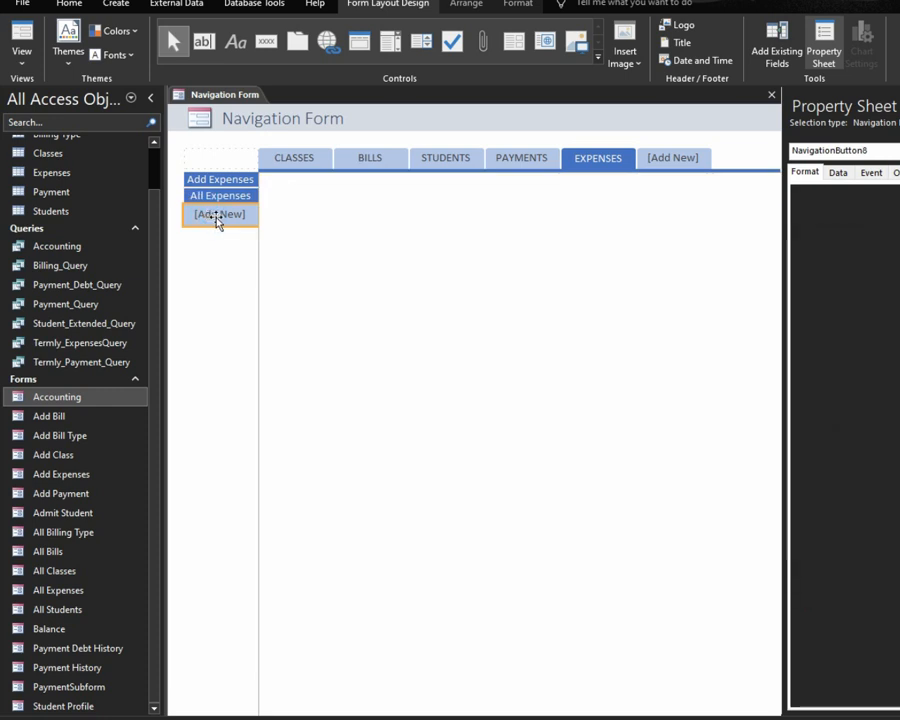
type("Acounting")
key("Return")
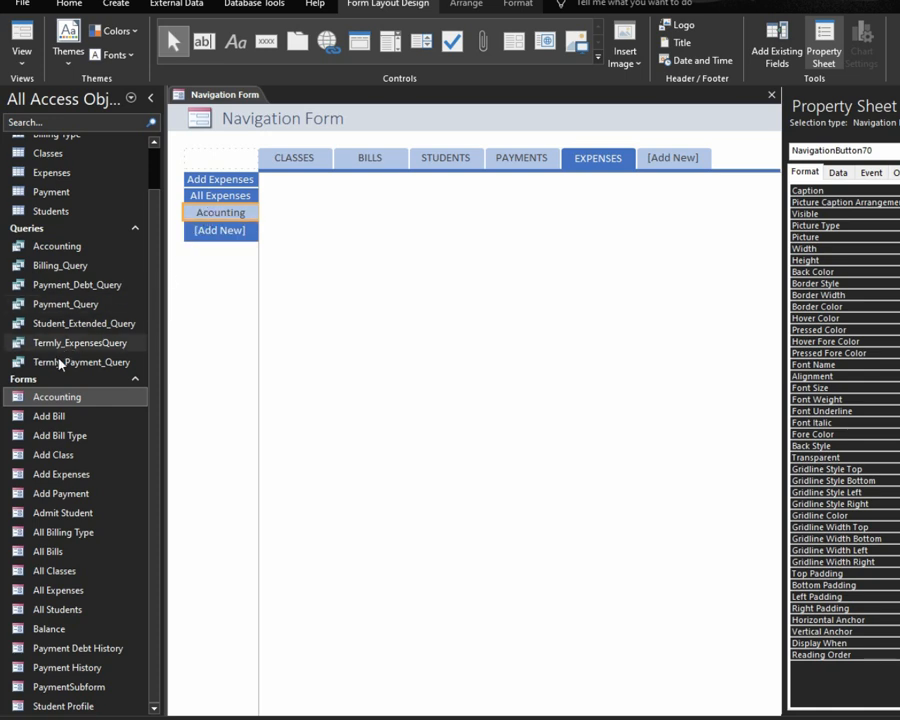
left_click(210, 213)
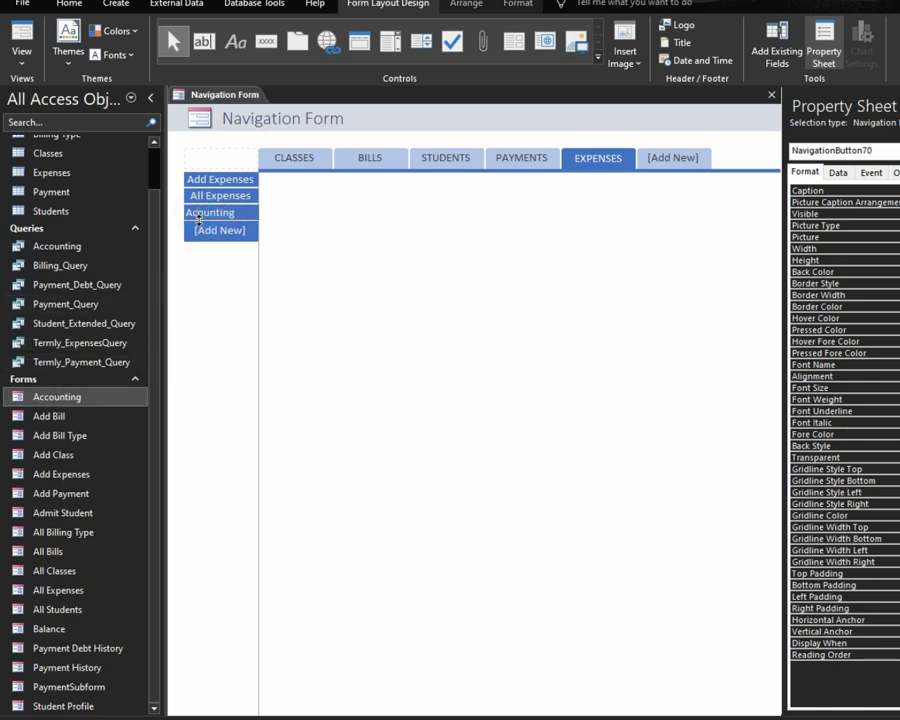
type("c")
key("Return")
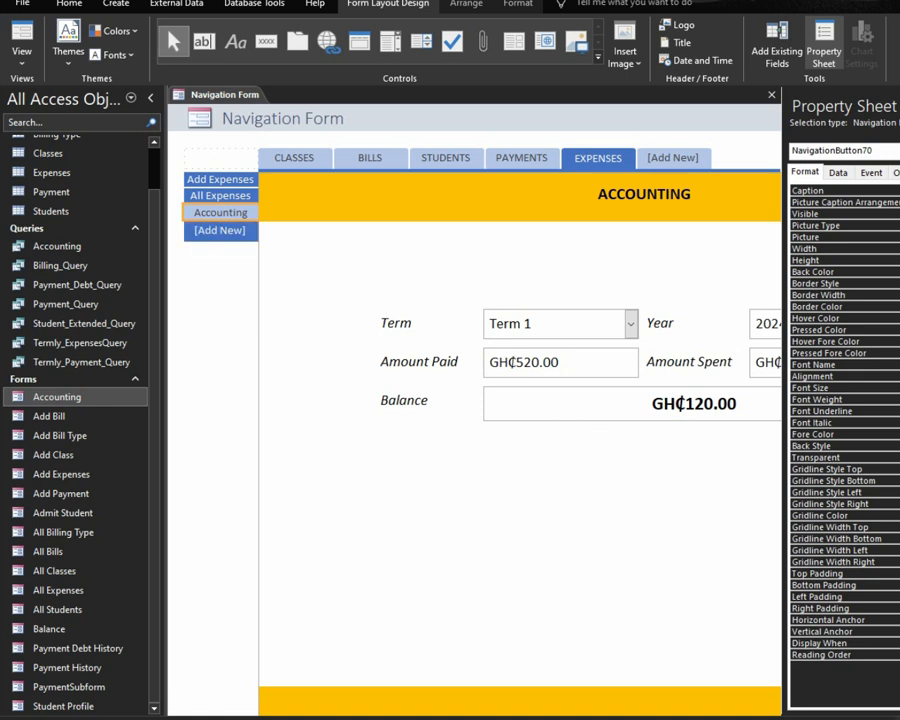
Switch the navigation form to Form View and check the forms opened by the CLASSES and BILLS vertical tabs
key("F5")
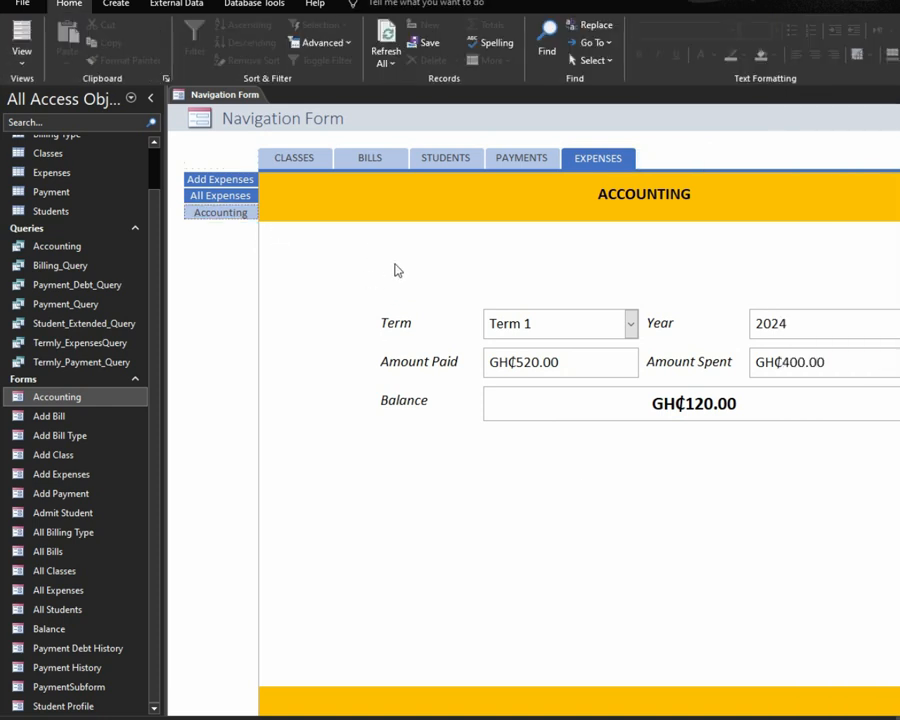
left_click(278, 162)
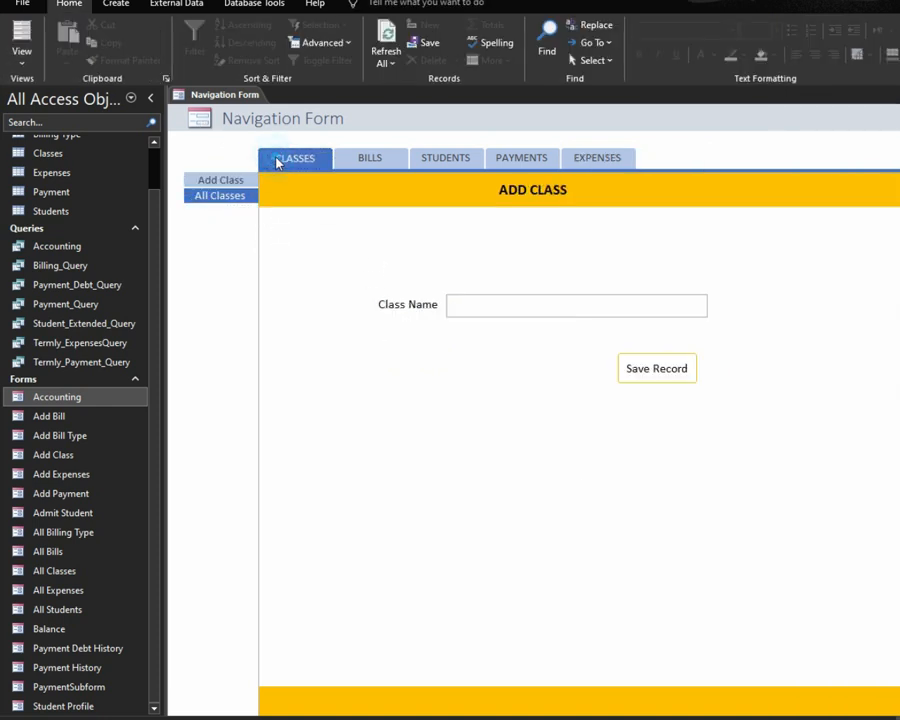
left_click(228, 197)
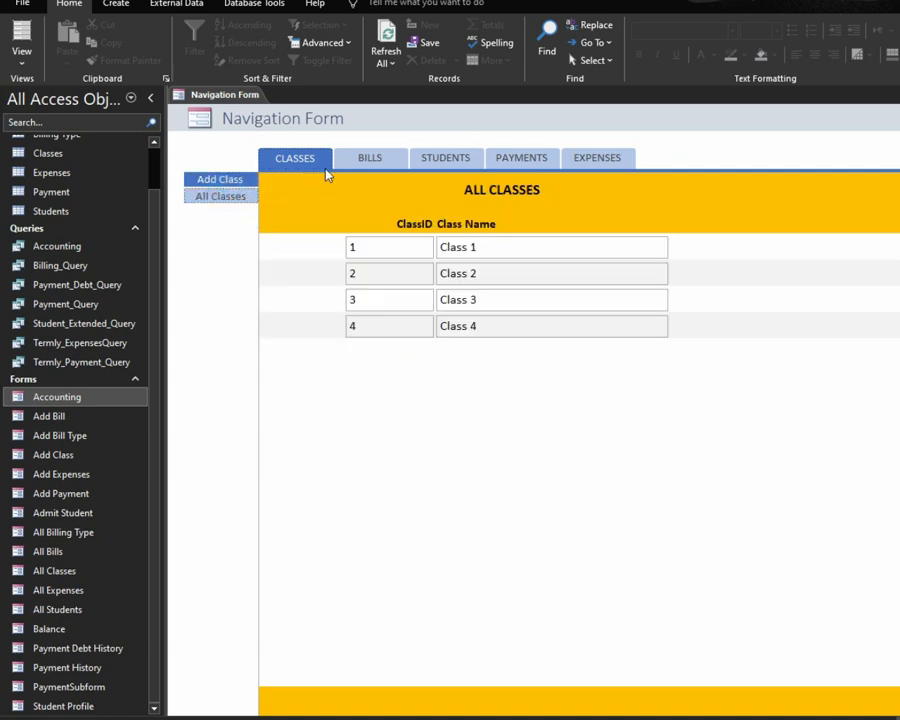
left_click(389, 157)
left_click(217, 178)
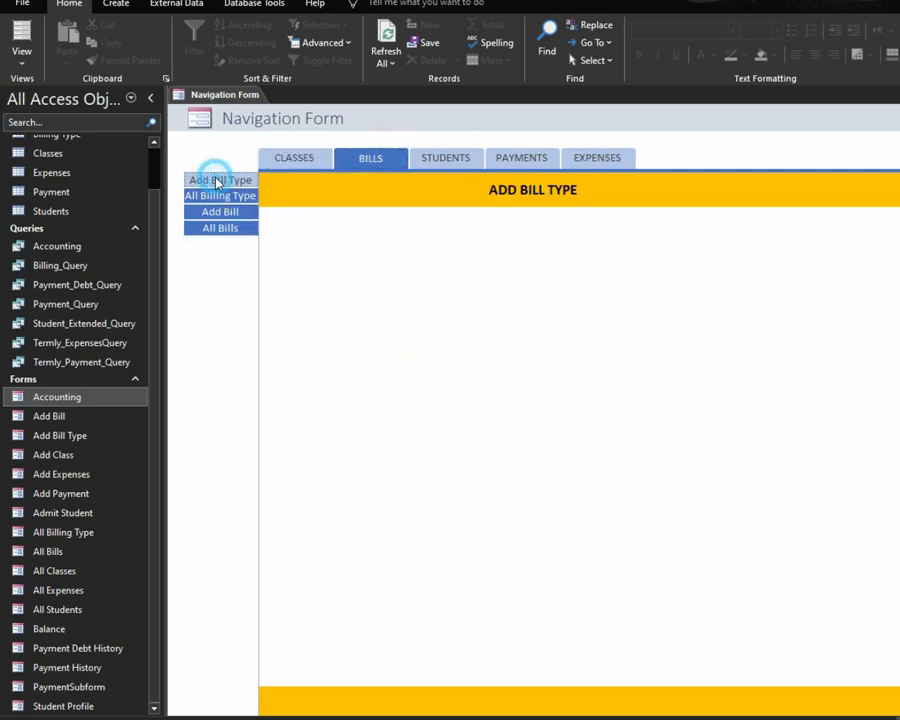
left_click(222, 196)
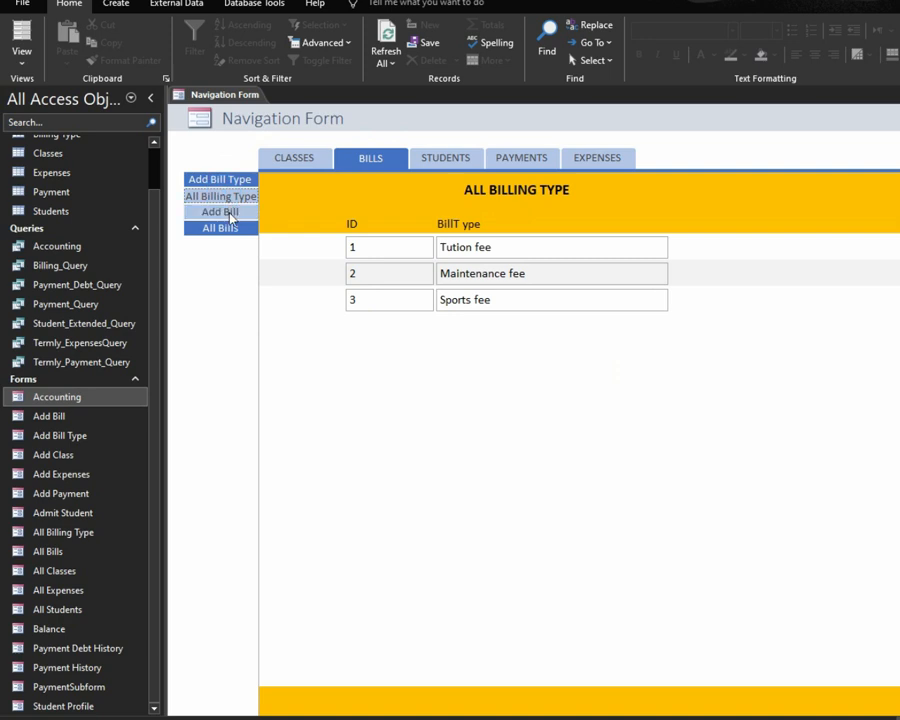
left_click(230, 213)
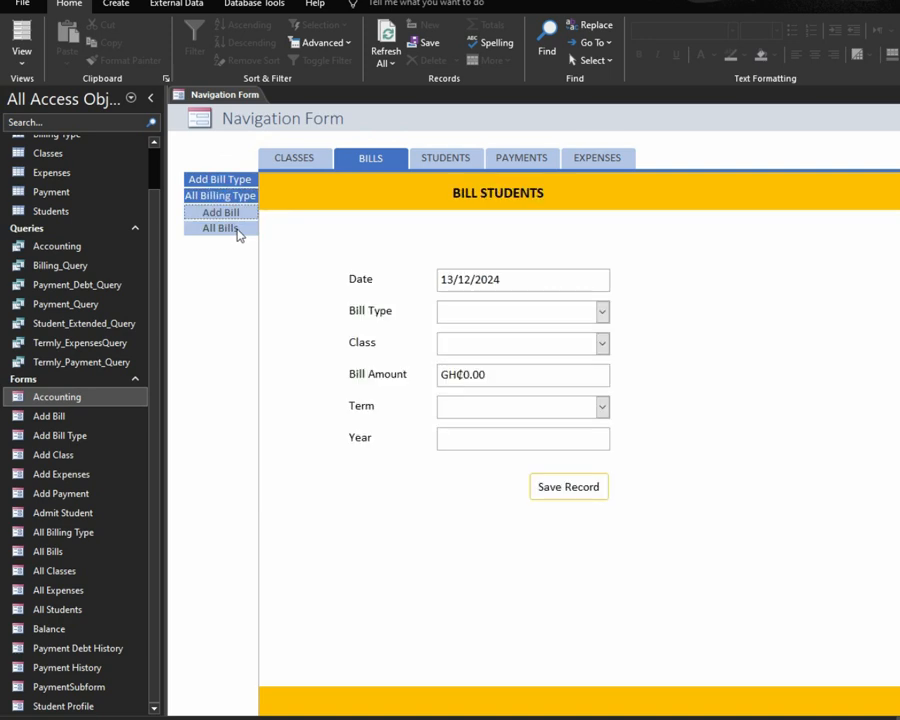
left_click(236, 230)
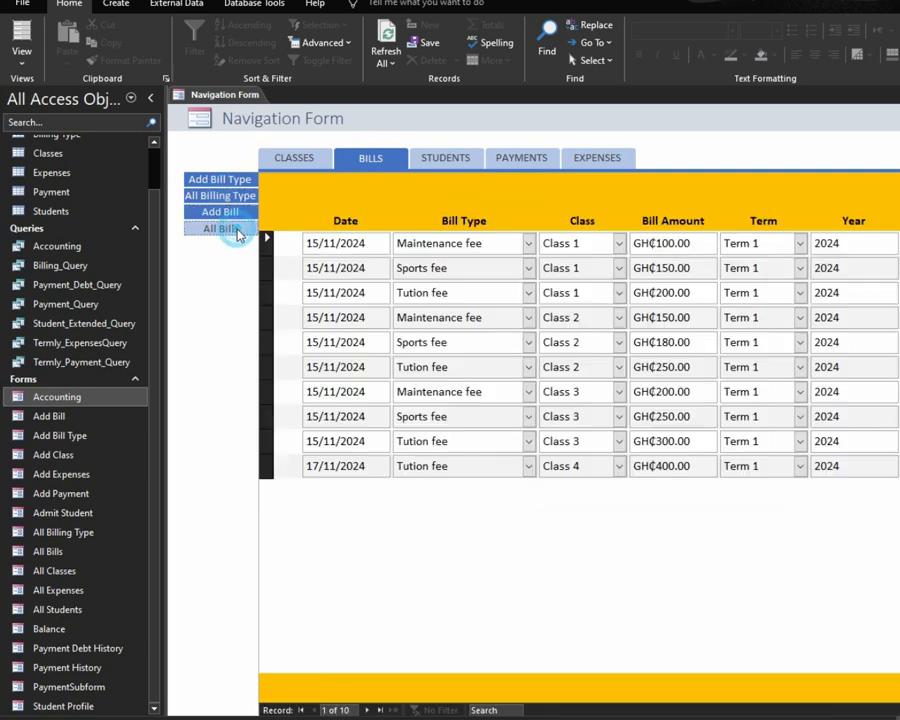
Check the forms opened by the vertical tabs under STUDENTS, PAYMENTS and EXPENSES, ending on Accounting
left_click(462, 160)
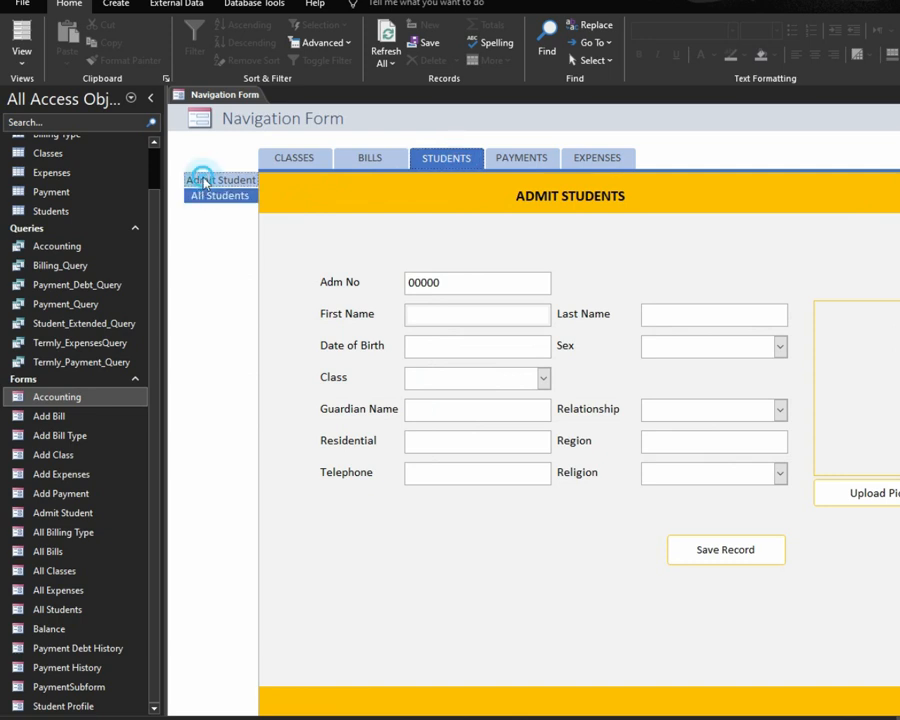
left_click(212, 196)
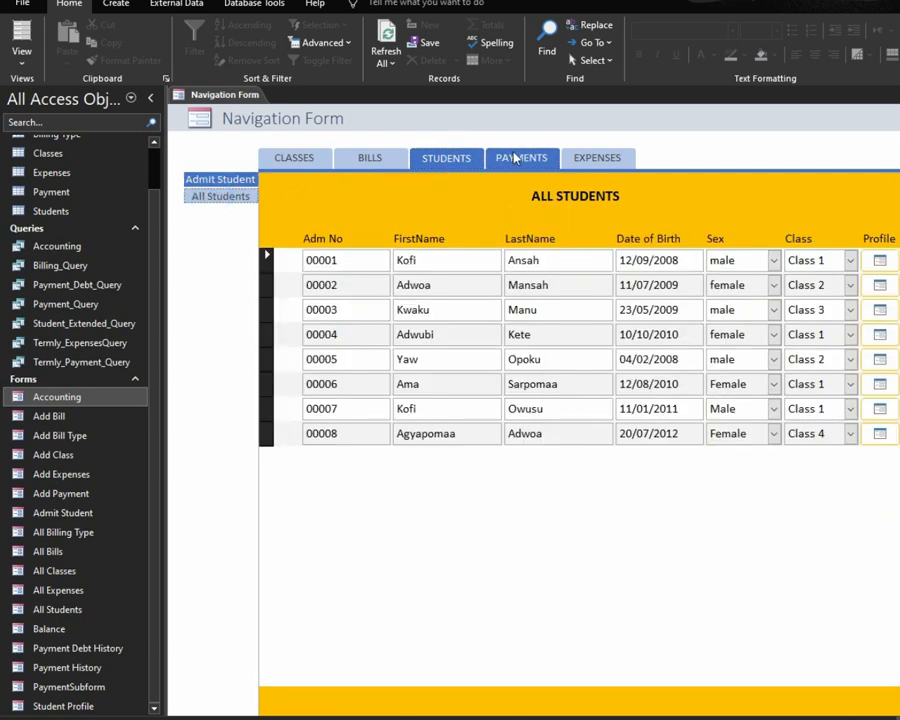
left_click(514, 158)
left_click(216, 196)
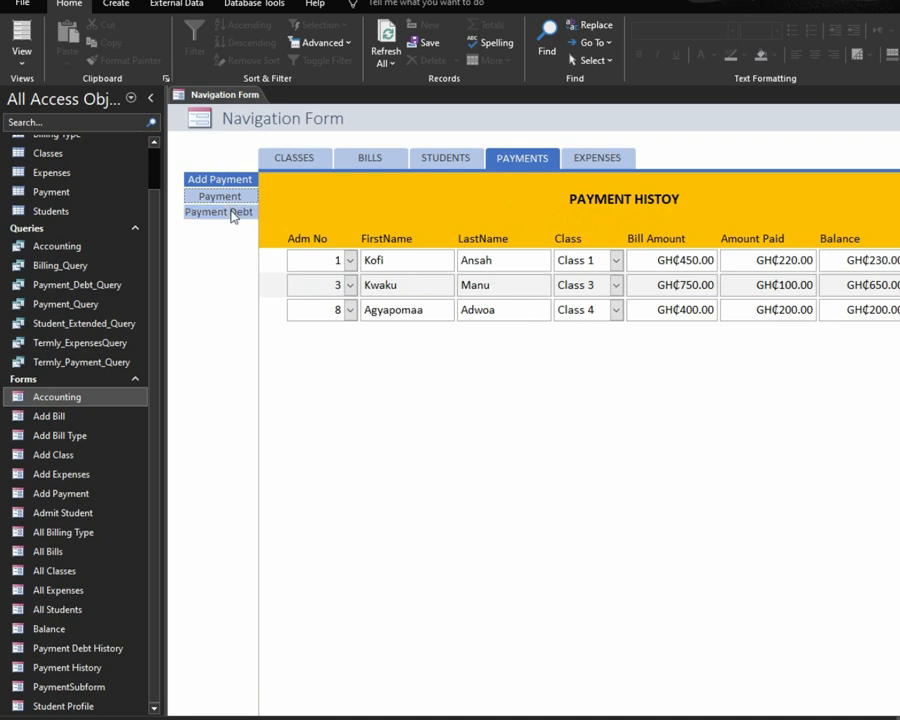
left_click(233, 215)
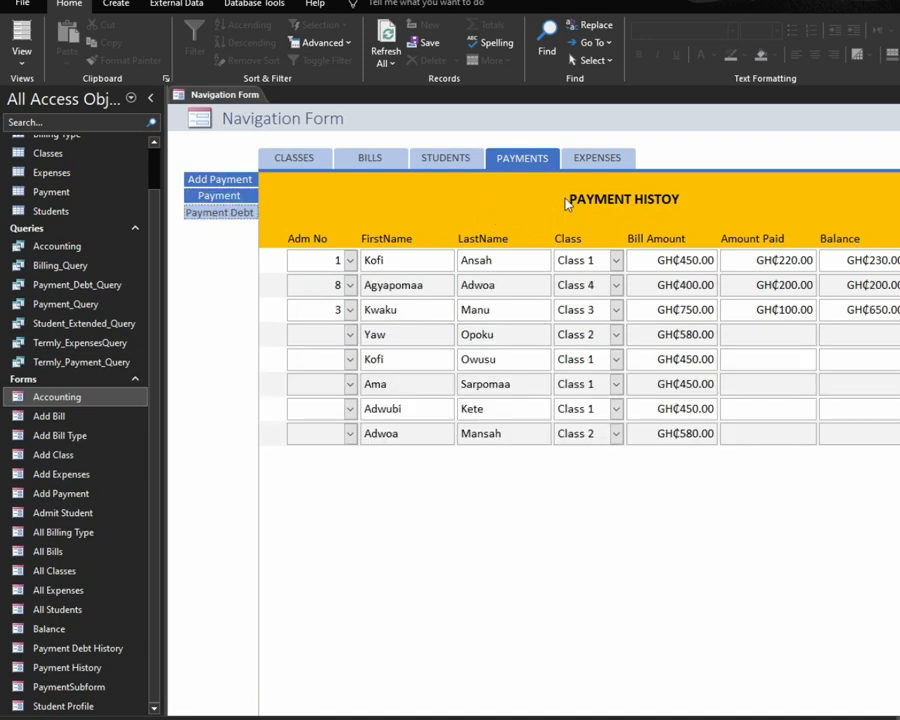
left_click(598, 157)
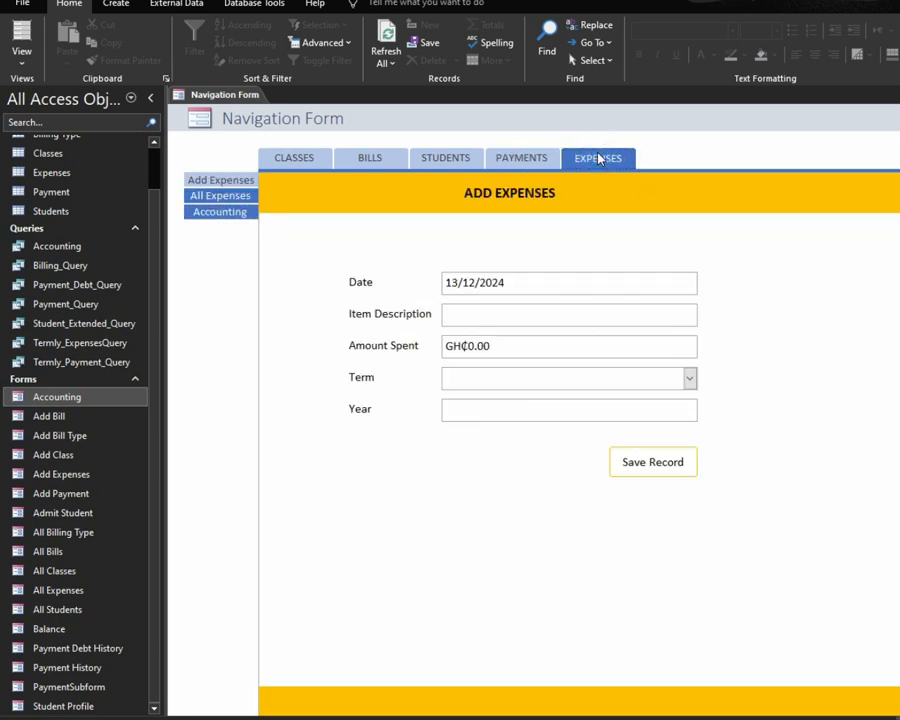
left_click(208, 197)
left_click(215, 180)
left_click(219, 196)
left_click(223, 213)
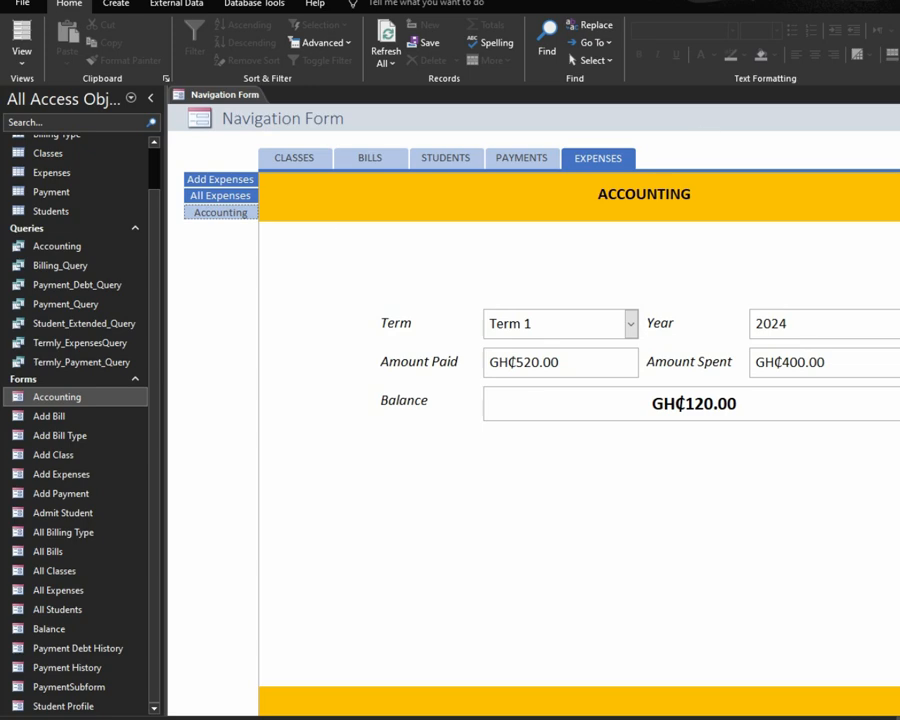
Switch the navigation form to Design View and replace the header logo with the picture My Profile Picture.jpg
right_click(831, 148)
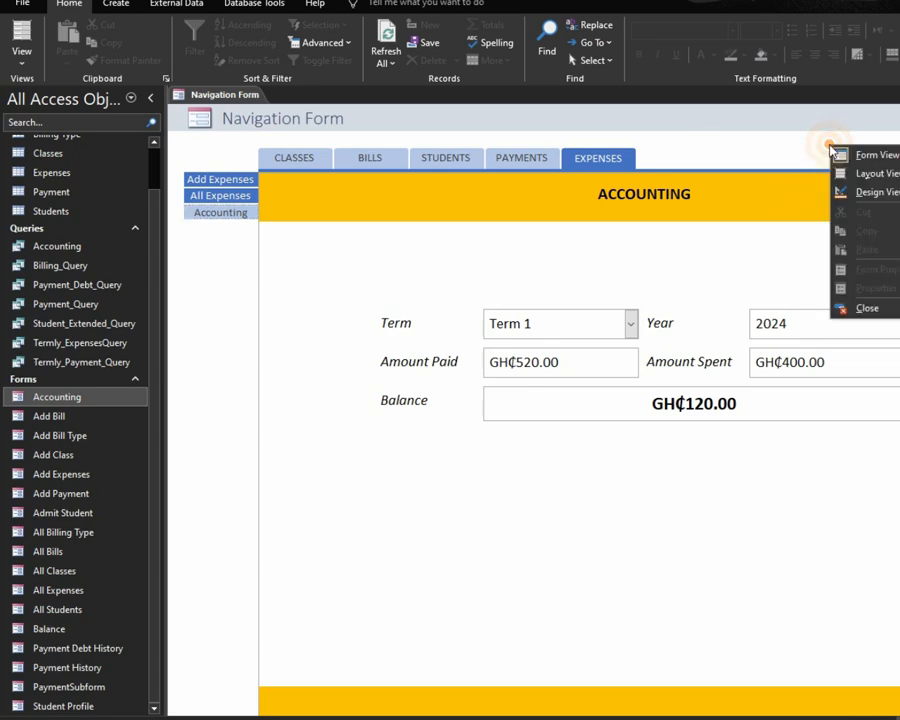
left_click(869, 193)
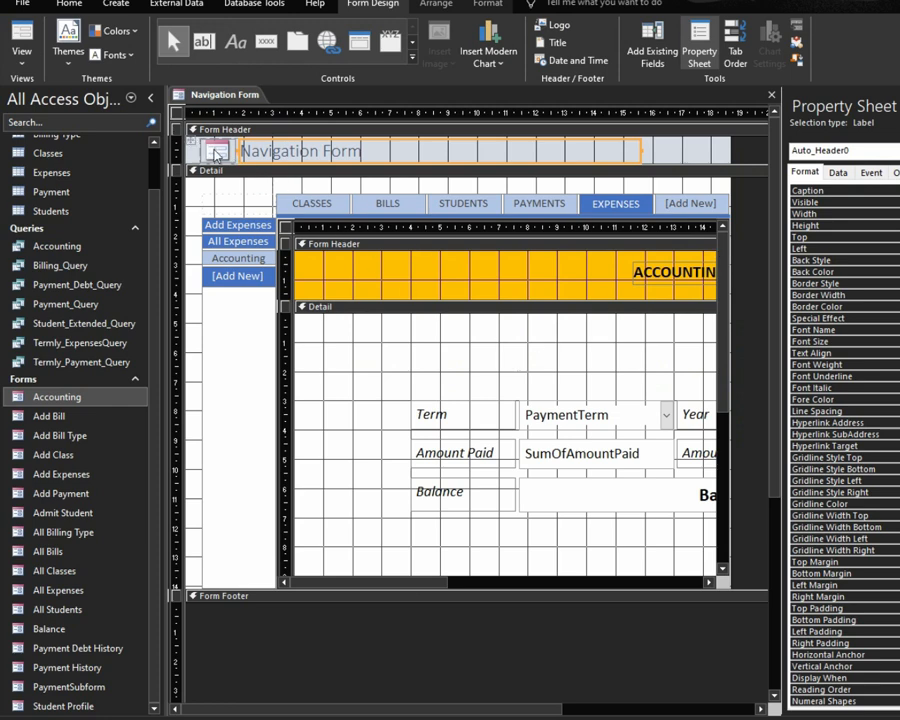
left_click(215, 153)
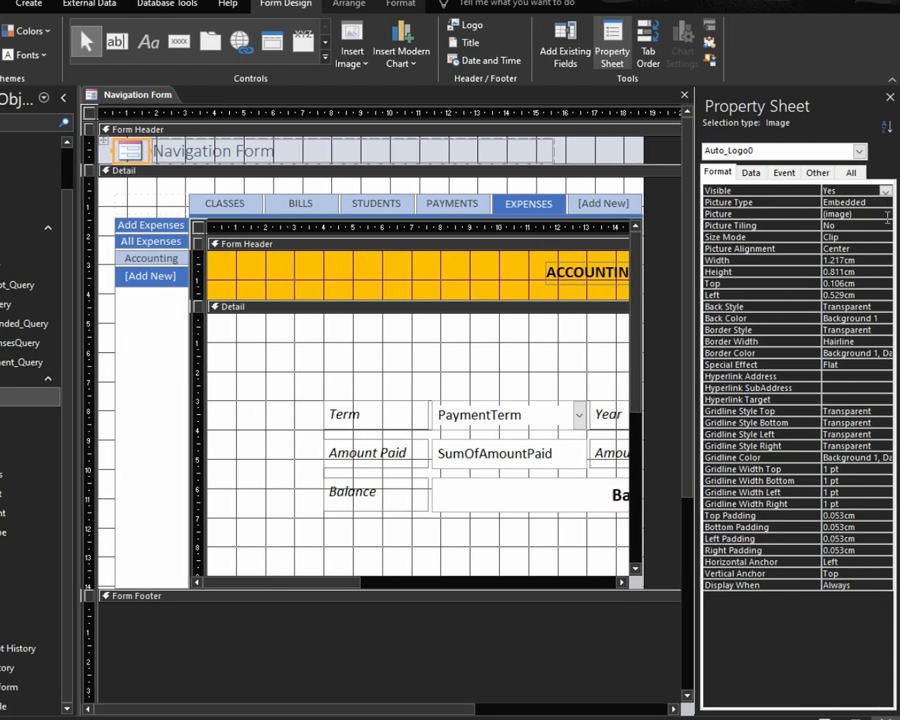
left_click(886, 215)
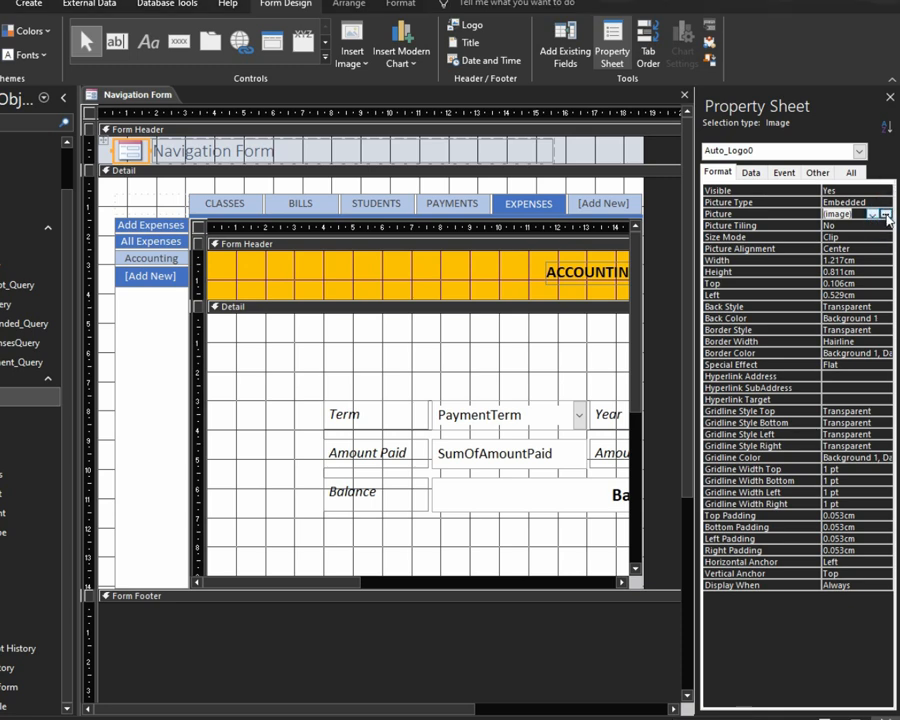
left_click(885, 215)
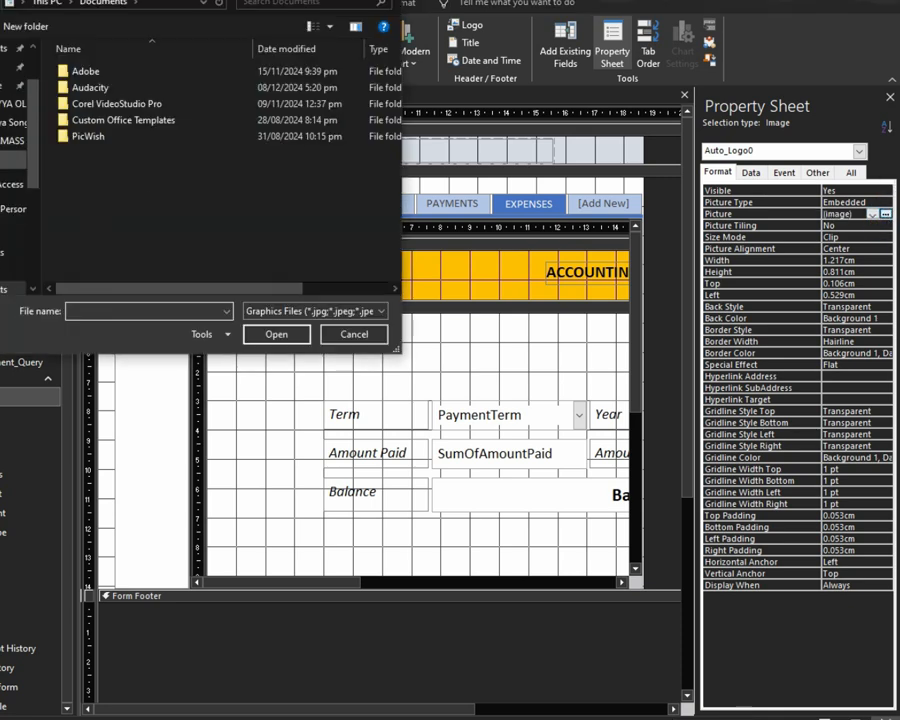
scroll(12, 180, "down", 1)
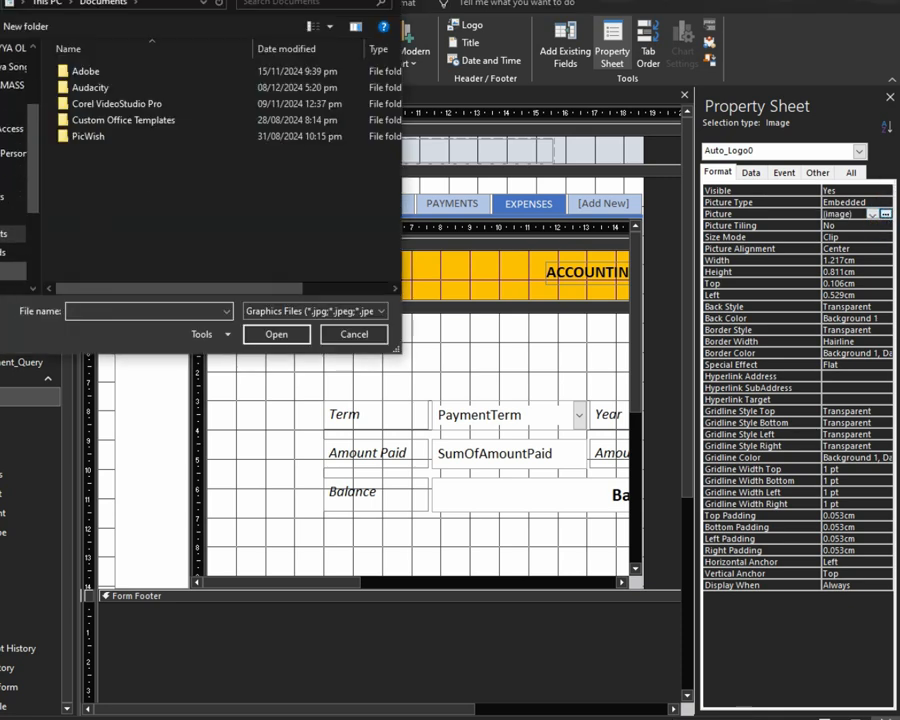
left_click(10, 288)
scroll(265, 160, "down", 1)
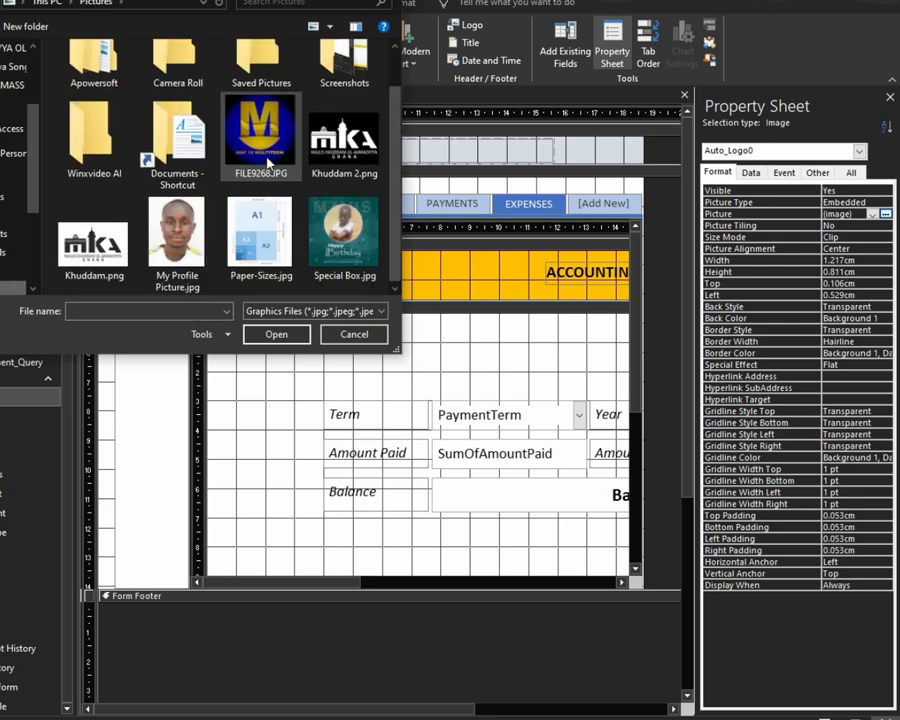
left_click(186, 238)
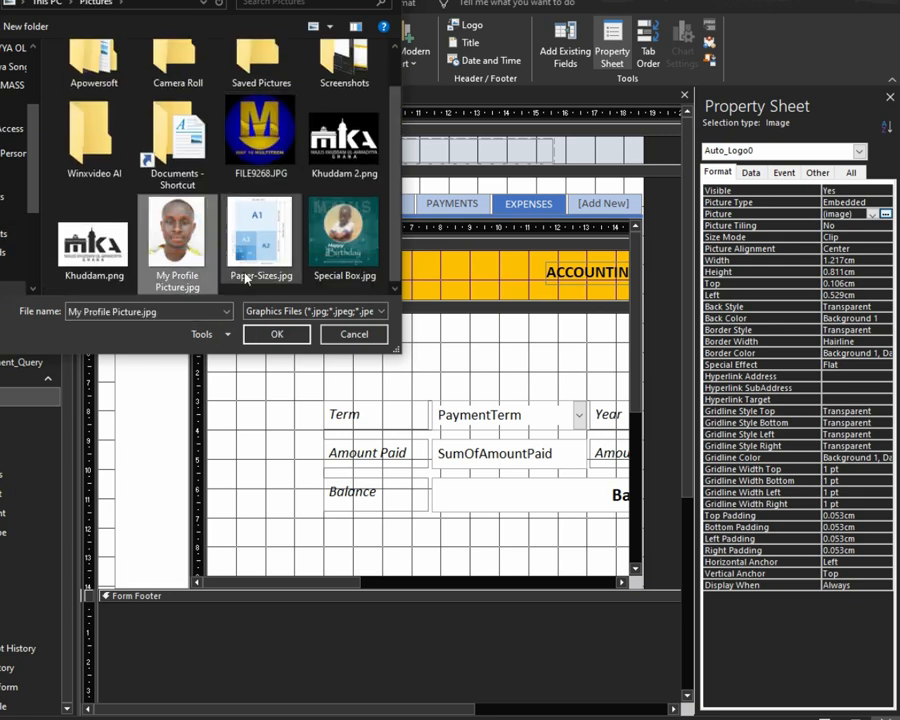
left_click(277, 335)
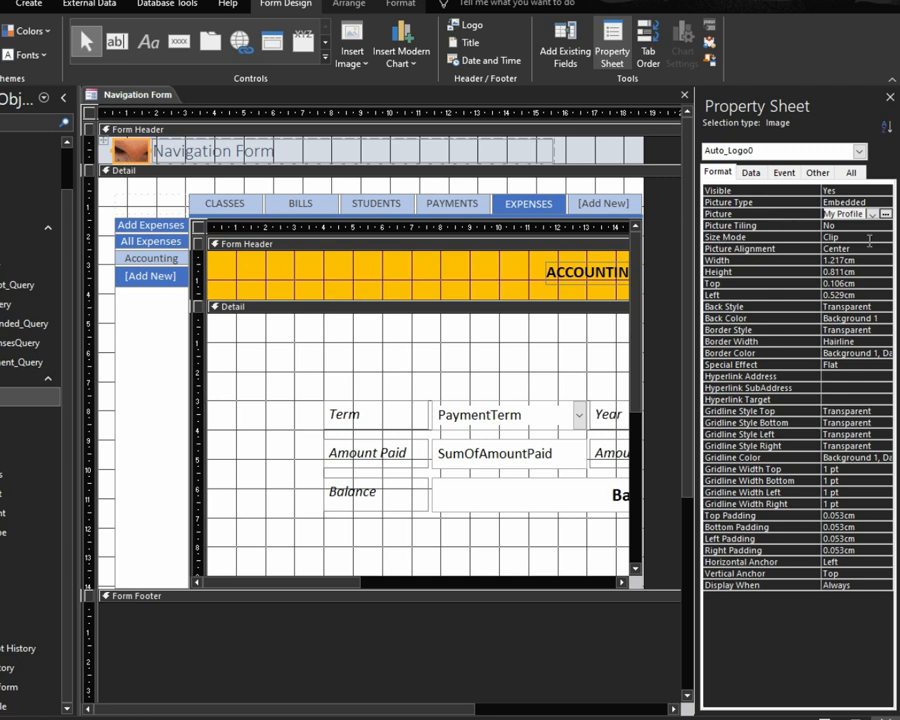
Set the header logo's Size Mode to Stretch
left_click(869, 240)
left_click(885, 237)
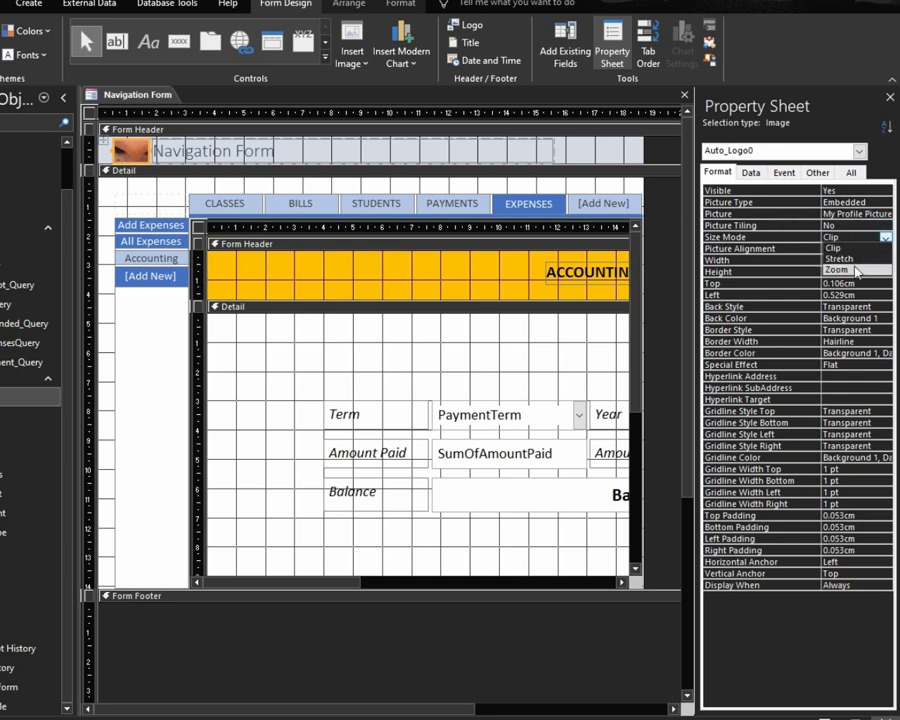
left_click(845, 258)
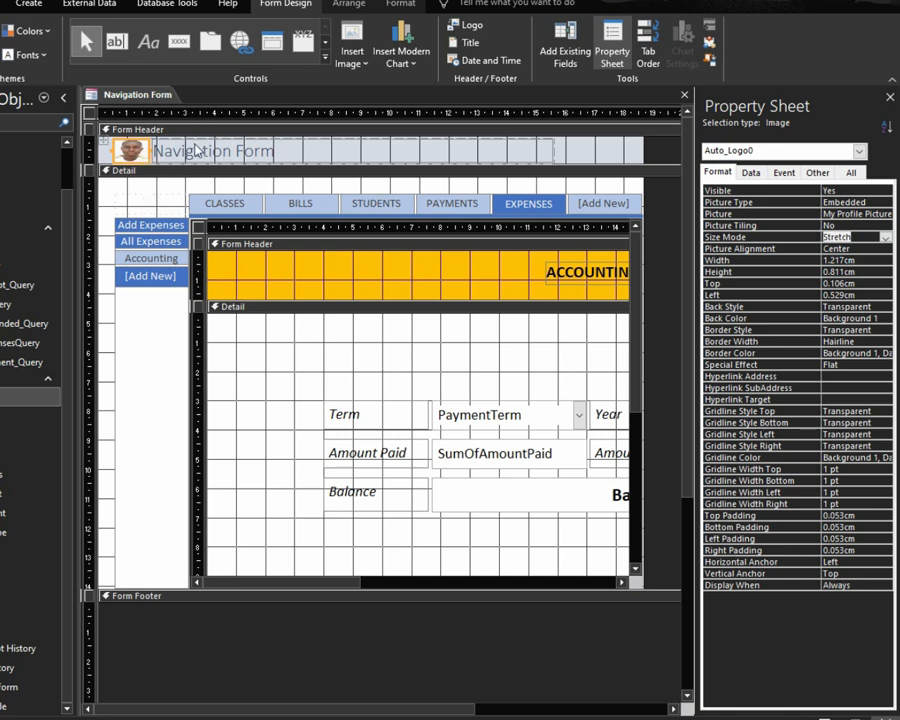
Replace the form header's title text with MY SCHOOL DATABASE SYSTEM
left_click(208, 152)
left_click_drag(298, 154, 142, 153)
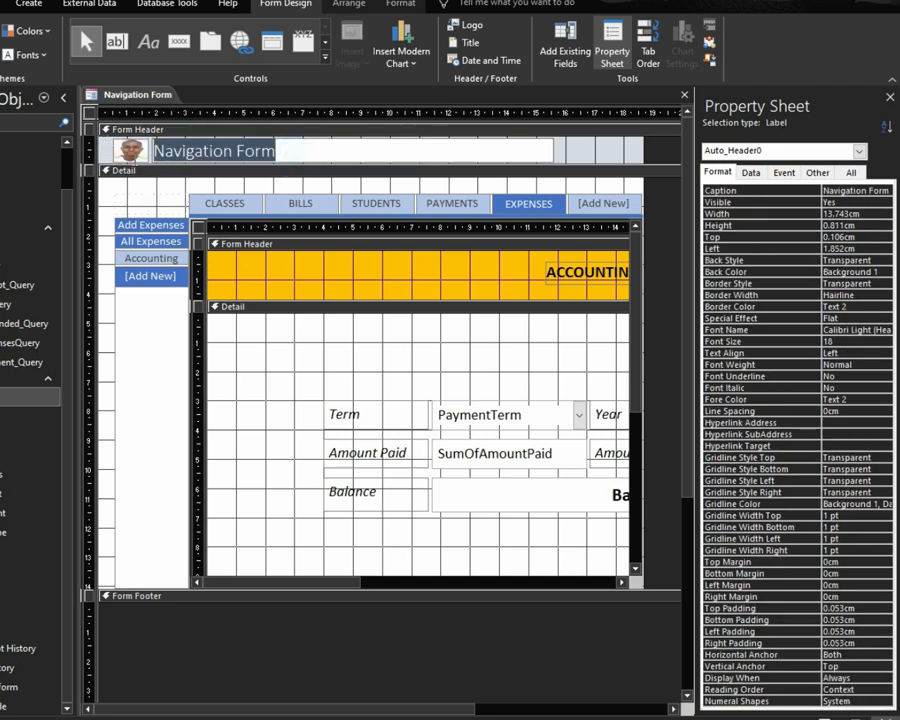
left_click(132, 152)
left_click(304, 152)
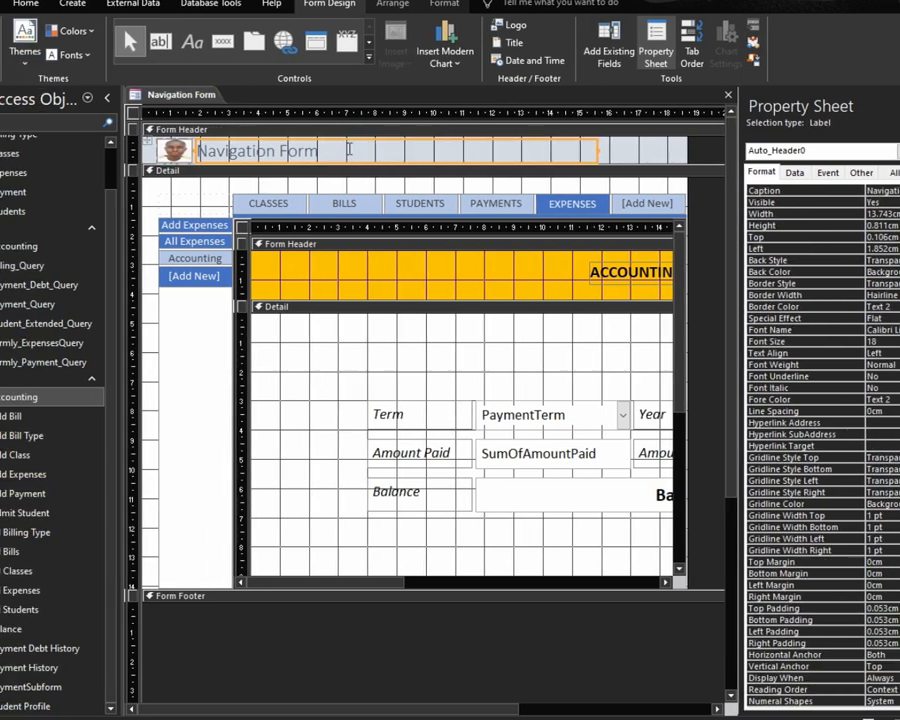
left_click_drag(304, 150, 195, 152)
double_click(254, 148)
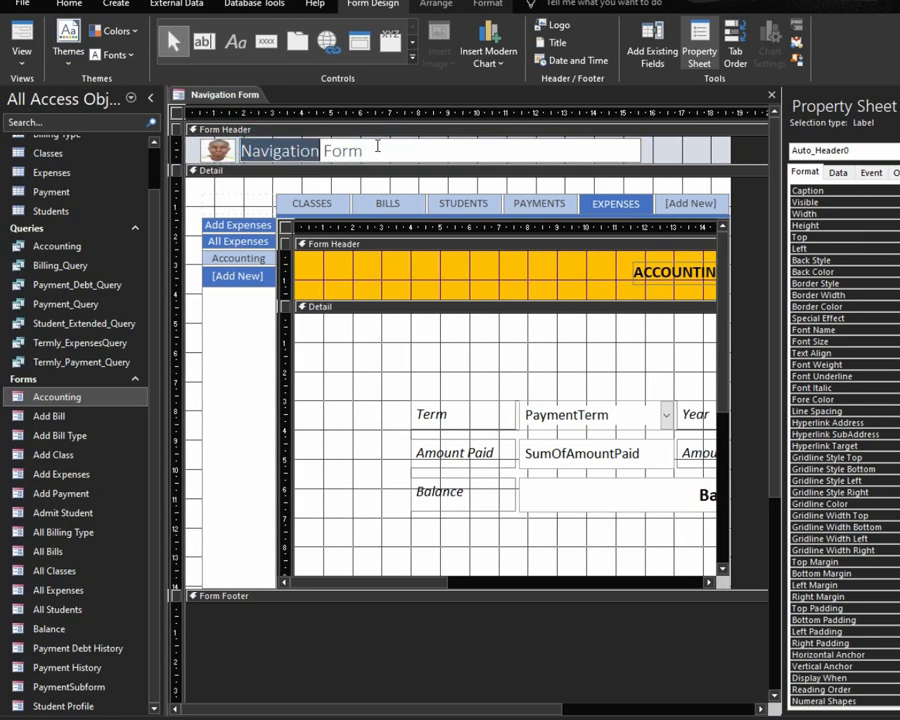
left_click(392, 145)
key("BackSpace")
key("BackSpace")
key("BackSpace")
key("BackSpace")
key("BackSpace")
key("BackSpace")
key("BackSpace")
key("BackSpace")
key("BackSpace")
key("BackSpace")
key("BackSpace")
key("BackSpace")
key("BackSpace")
key("BackSpace")
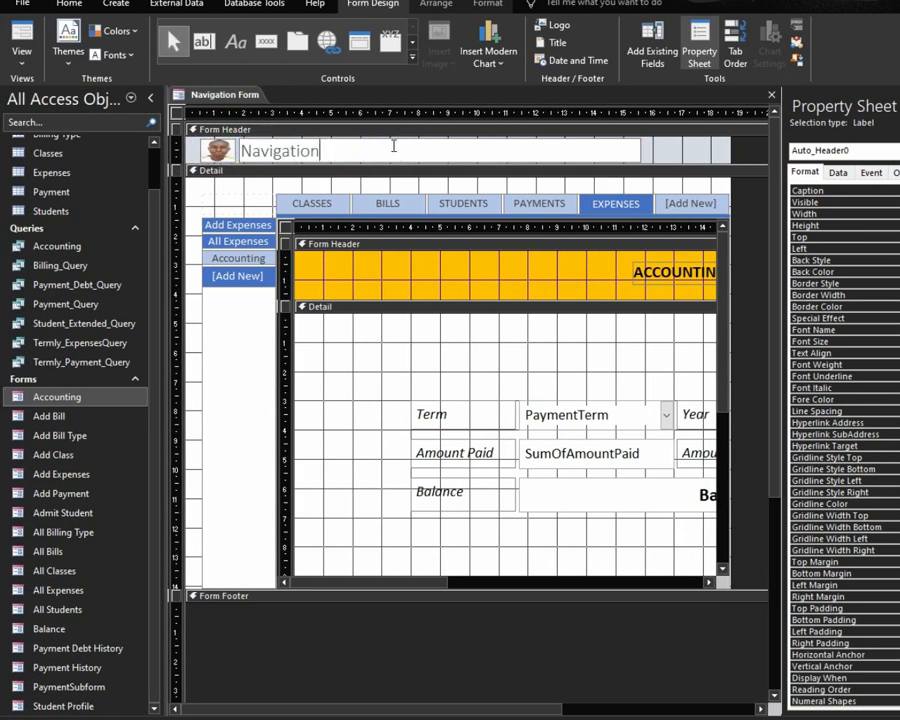
type("M")
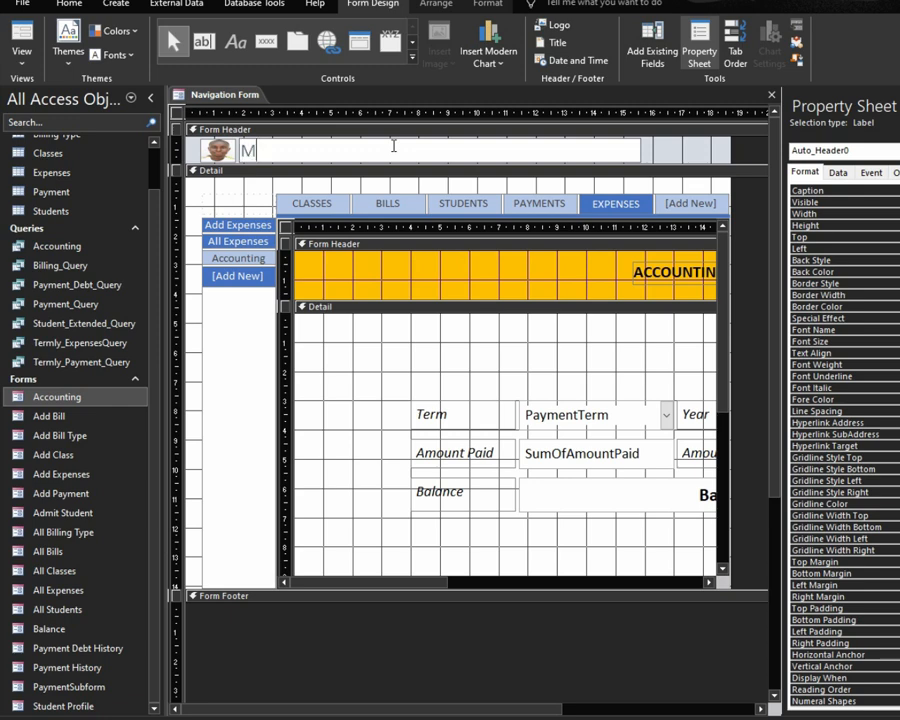
type("y")
key("BackSpace")
type("Y SH")
key("BackSpace")
type("CHOO")
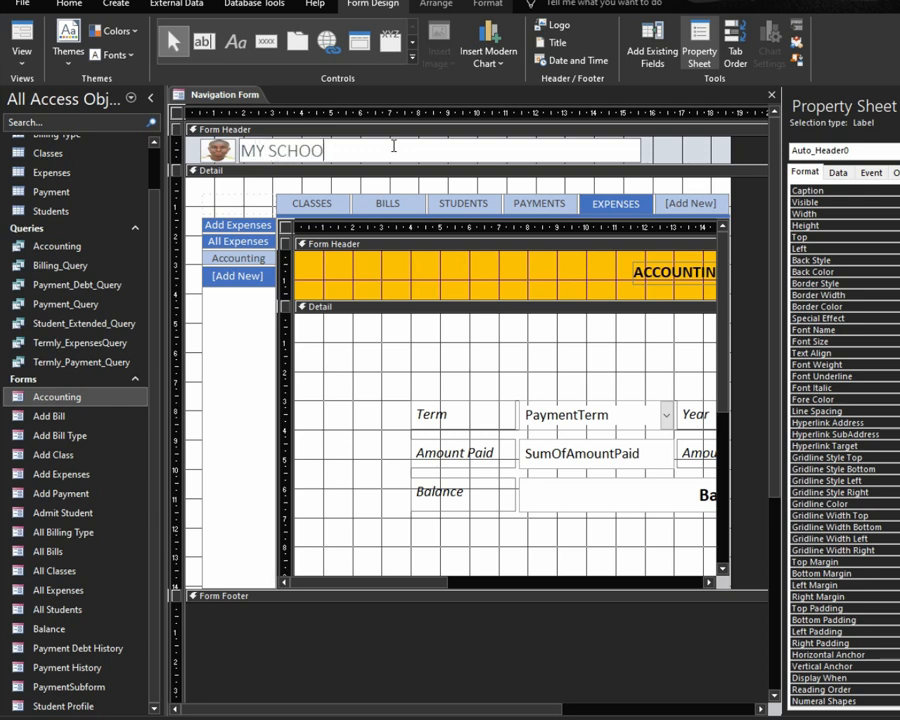
type("L DATABASE")
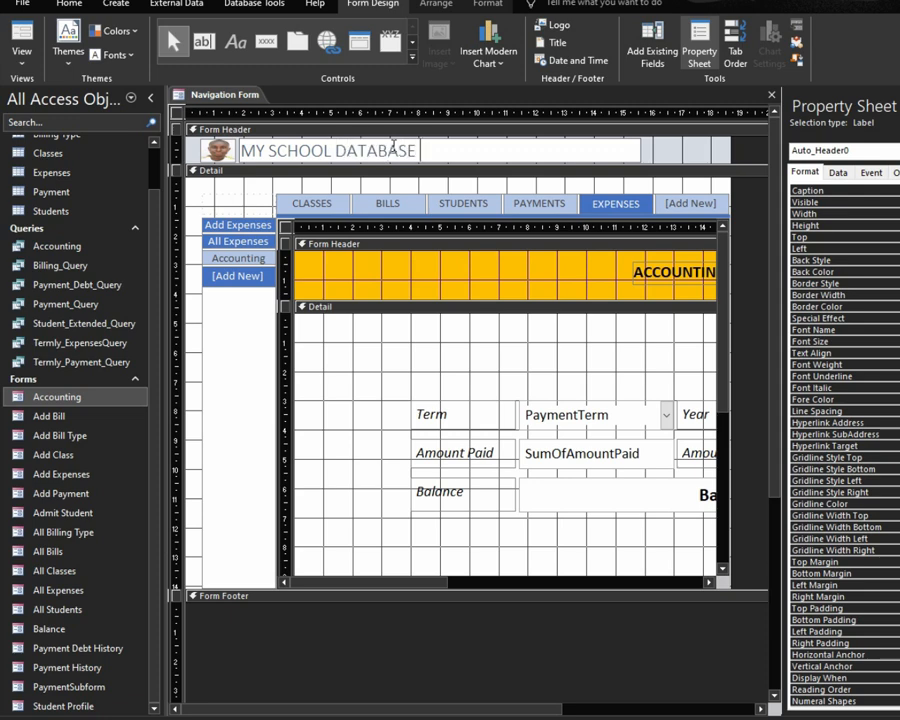
type(" SYSTEM")
left_click(660, 152)
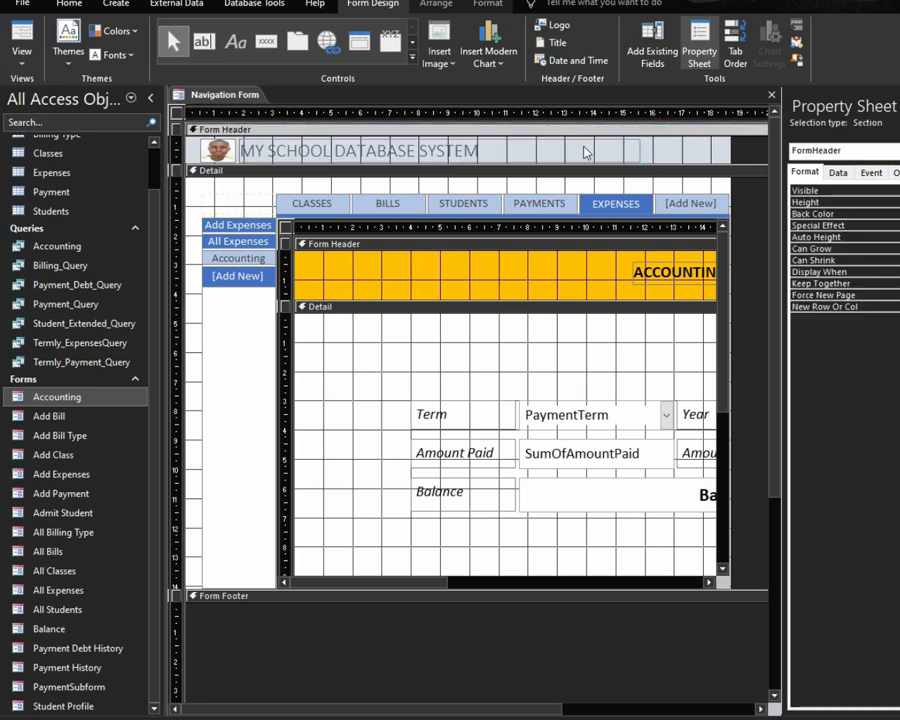
Change the header title's font to Calibri (Detail)
left_click(468, 145)
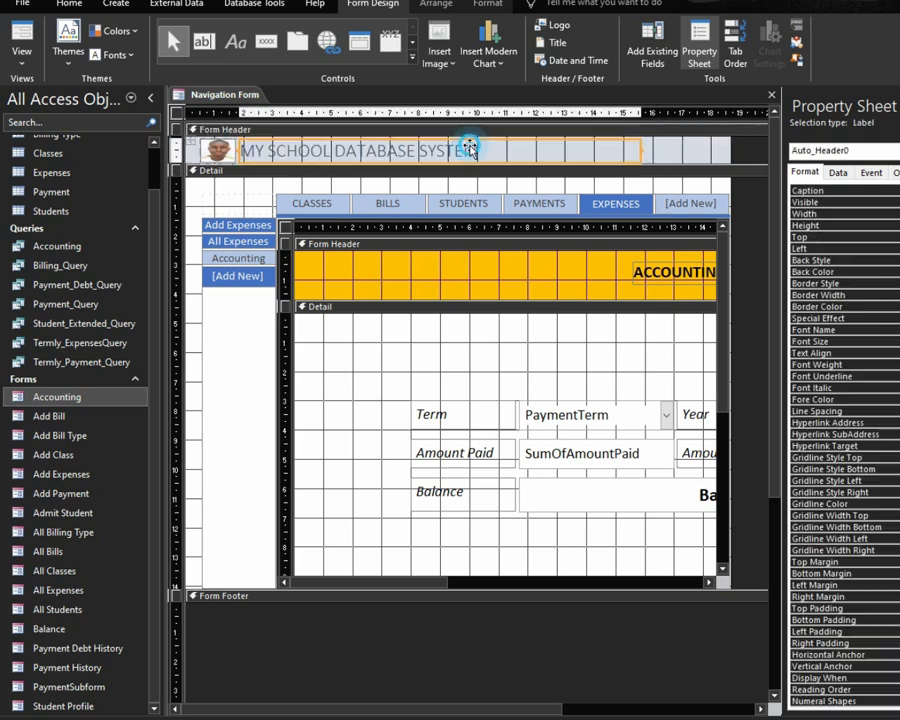
left_click(486, 4)
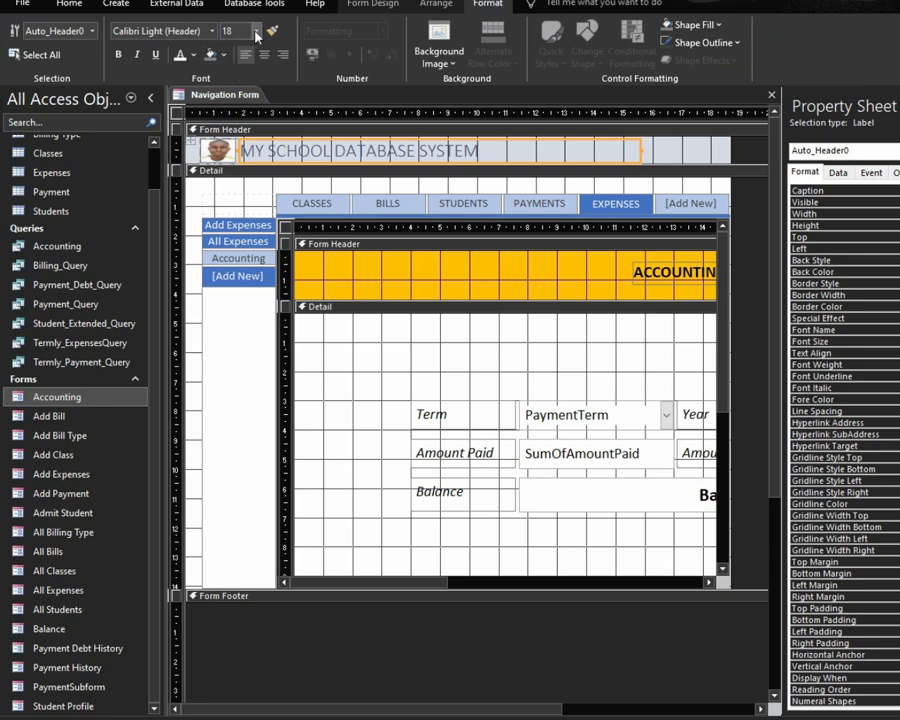
left_click(213, 31)
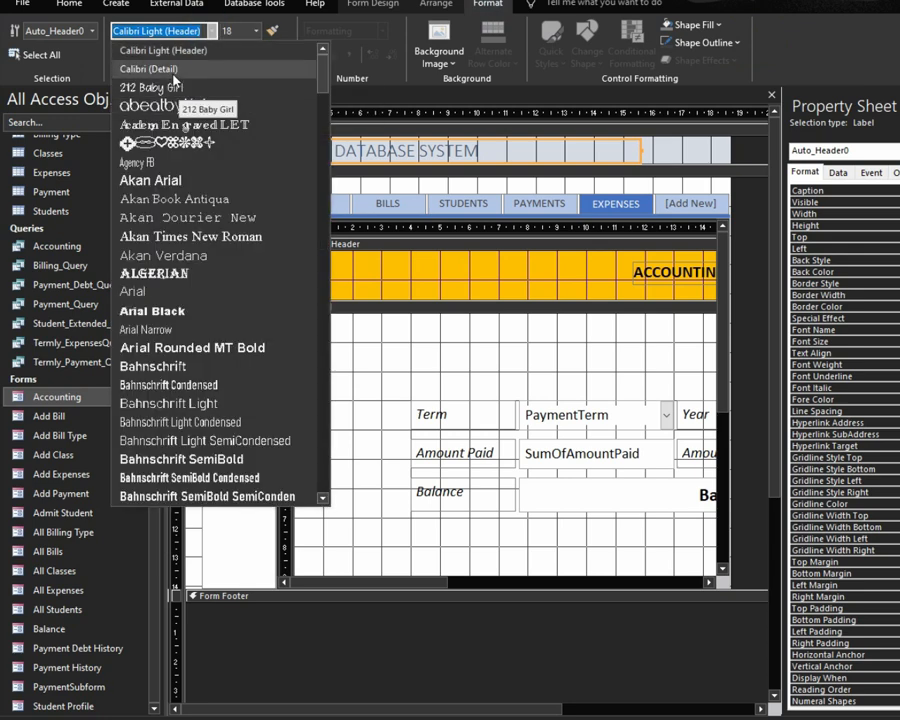
left_click(170, 68)
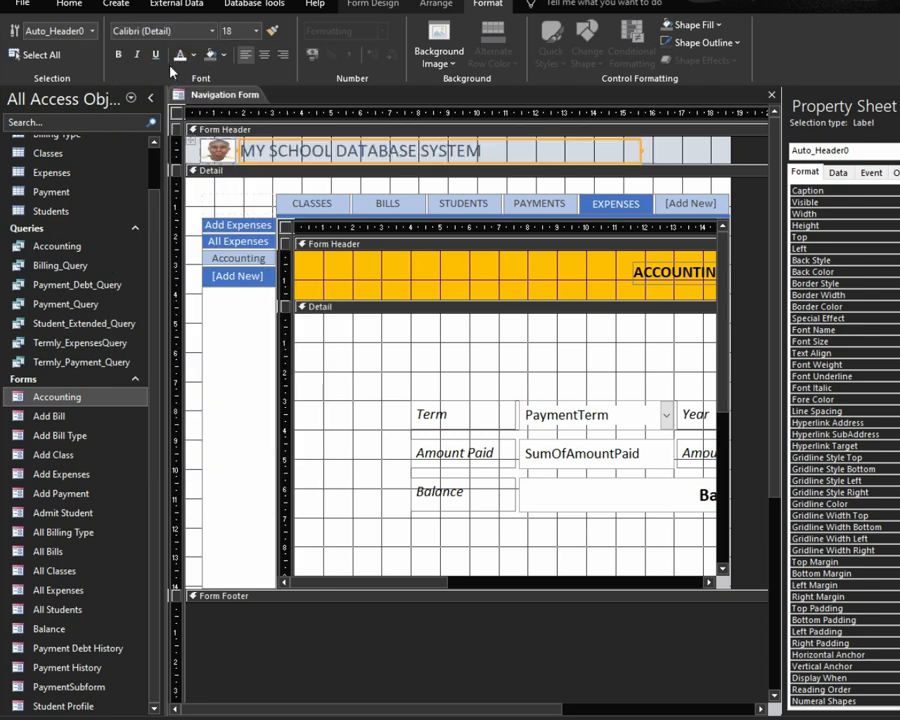
left_click(77, 37)
Make the form header section slightly taller and move the logo and title together a little inward and down within it
left_click_drag(676, 161, 655, 178)
left_click(667, 187)
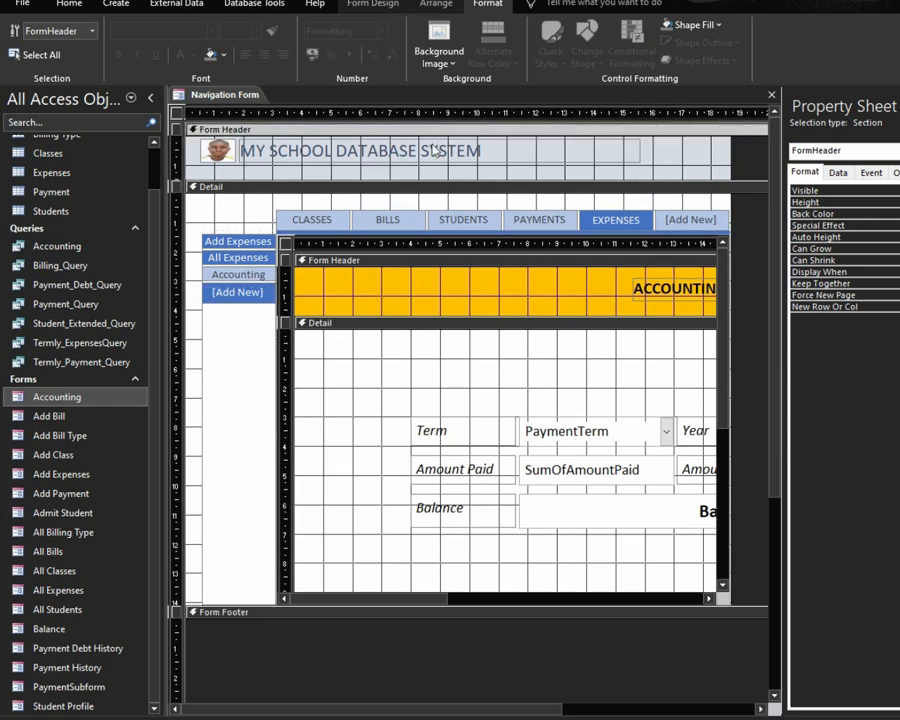
left_click(328, 148)
left_click(183, 148)
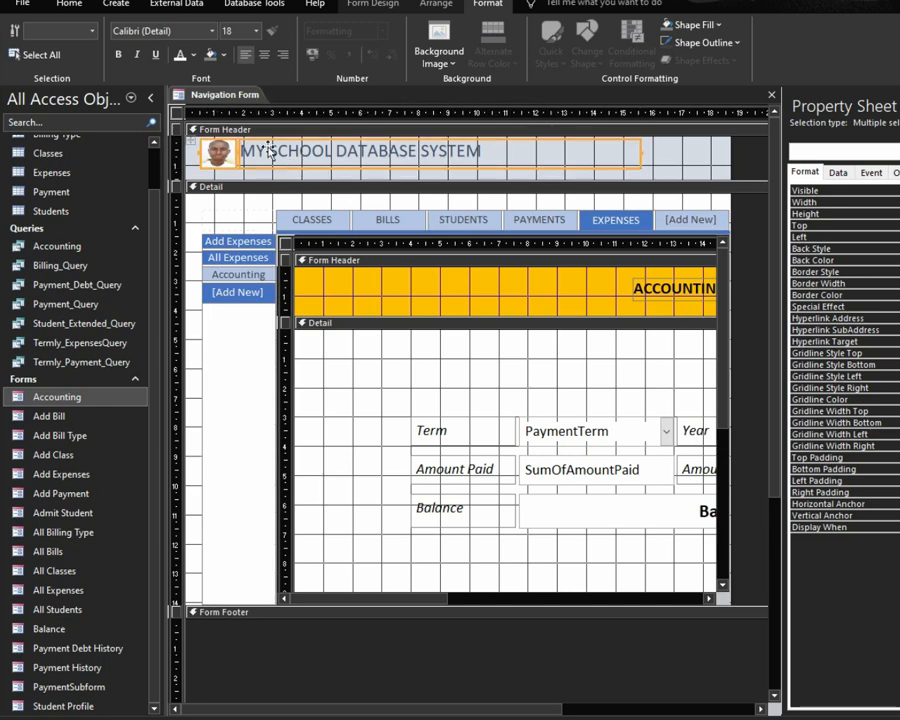
left_click(192, 148)
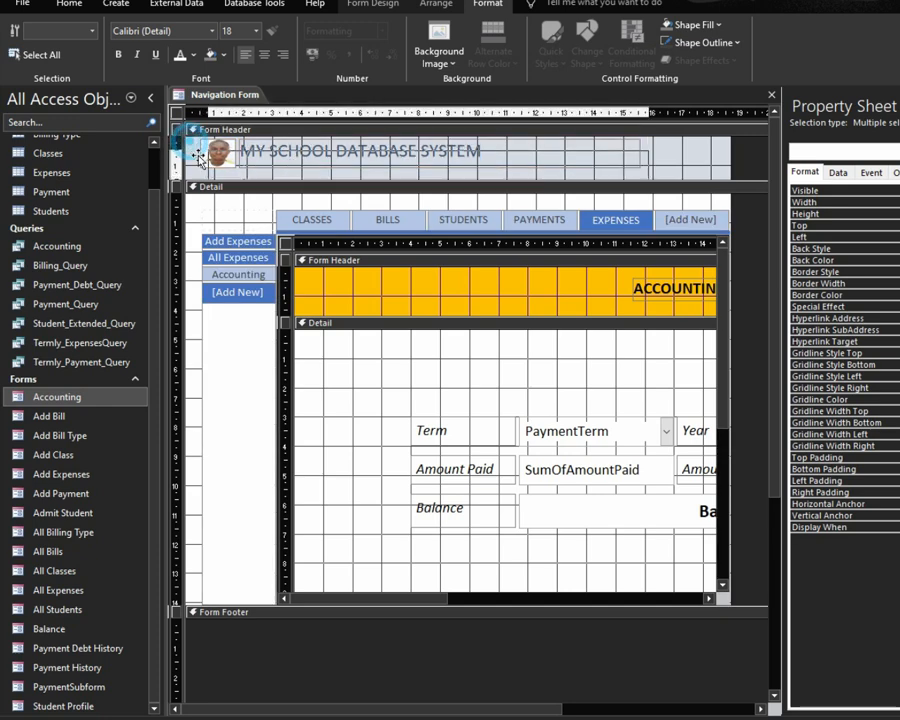
left_click(220, 168)
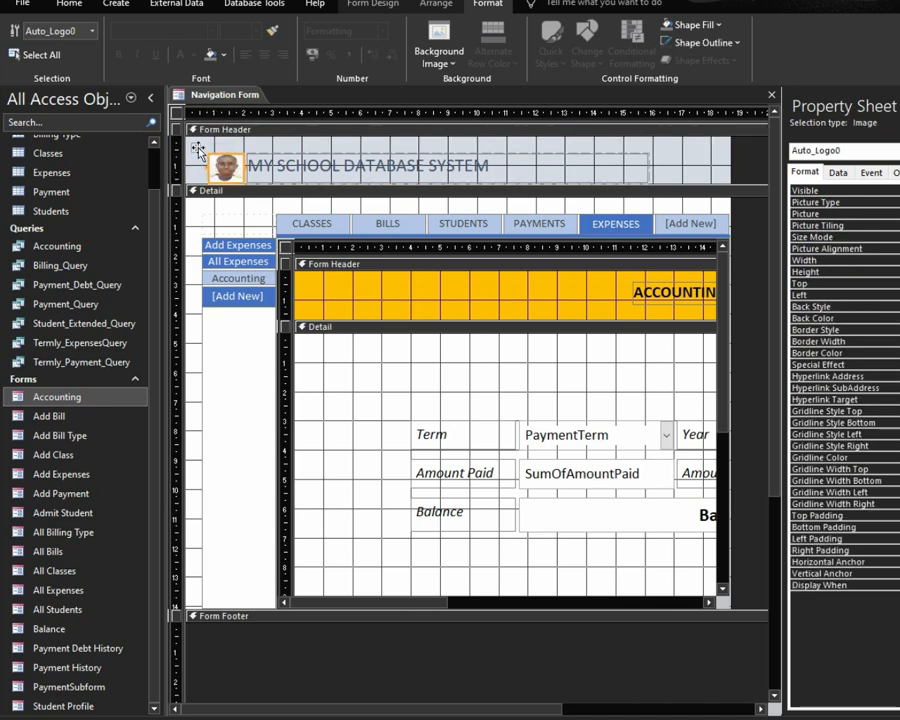
left_click_drag(199, 149, 203, 129)
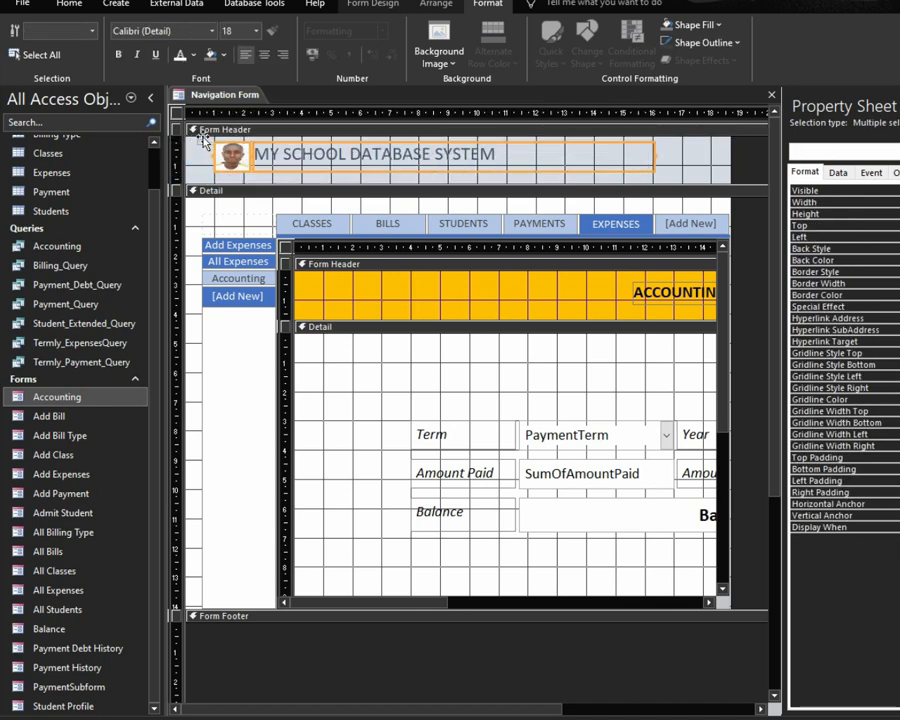
left_click(424, 195)
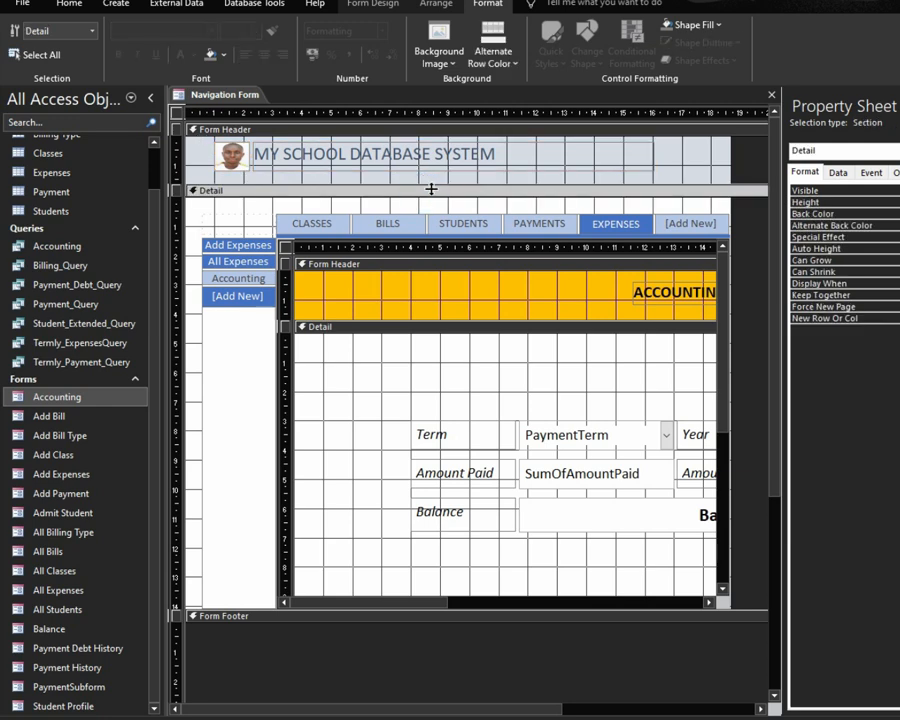
left_click_drag(431, 188, 418, 180)
Set the header title's control margins to Medium and make its text bold
left_click(402, 143)
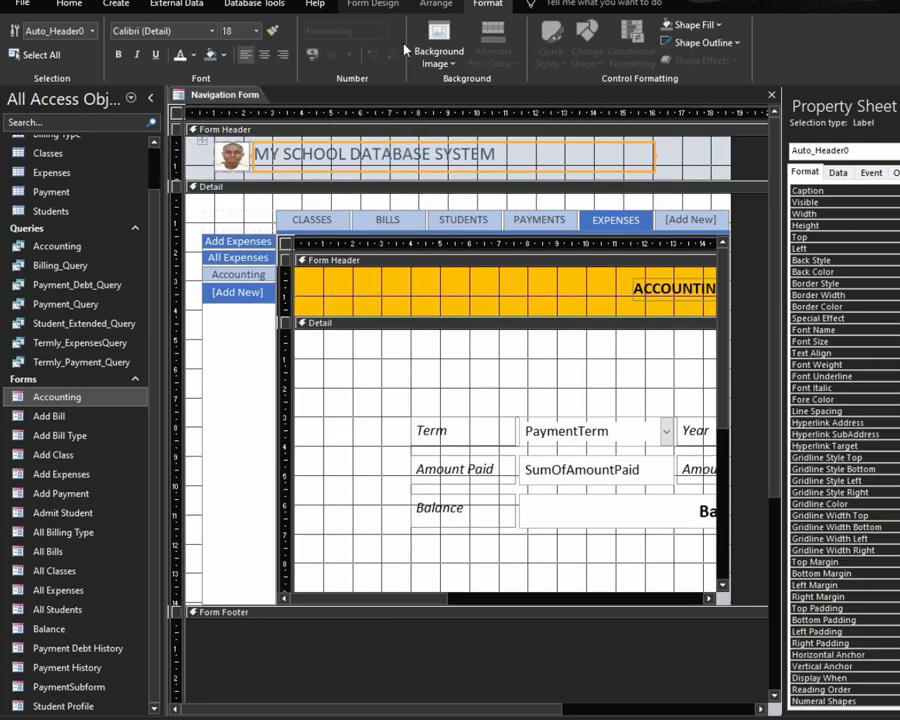
left_click(436, 4)
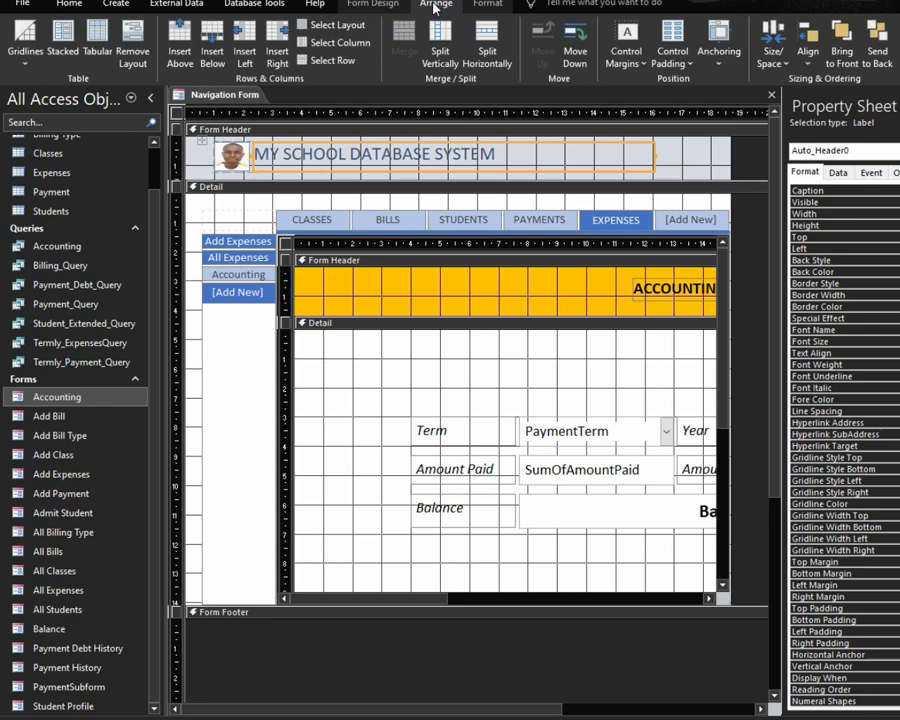
left_click(643, 62)
left_click(643, 62)
left_click(643, 63)
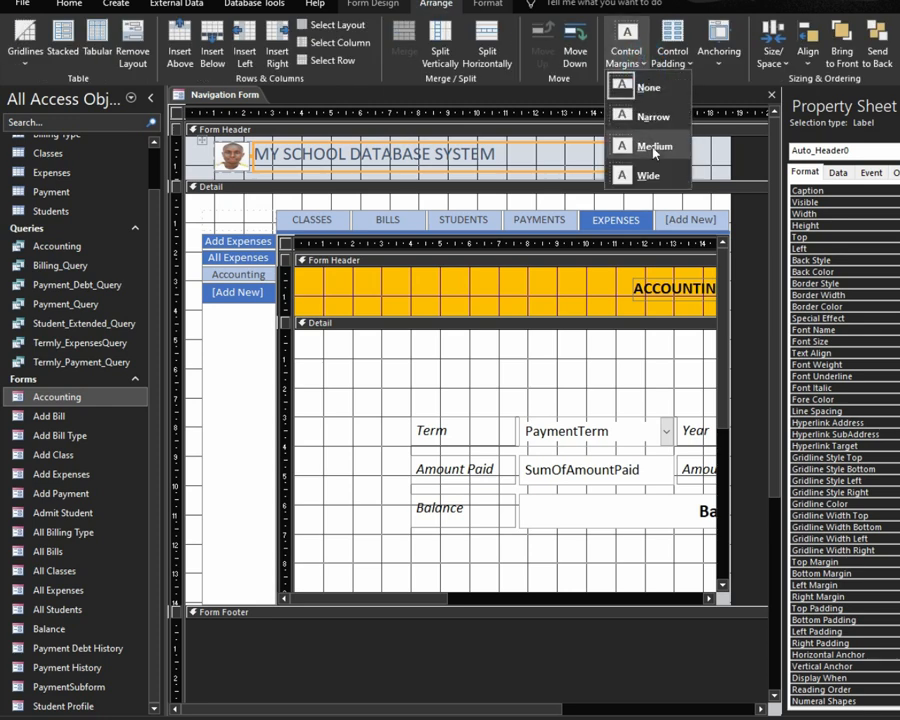
left_click(654, 147)
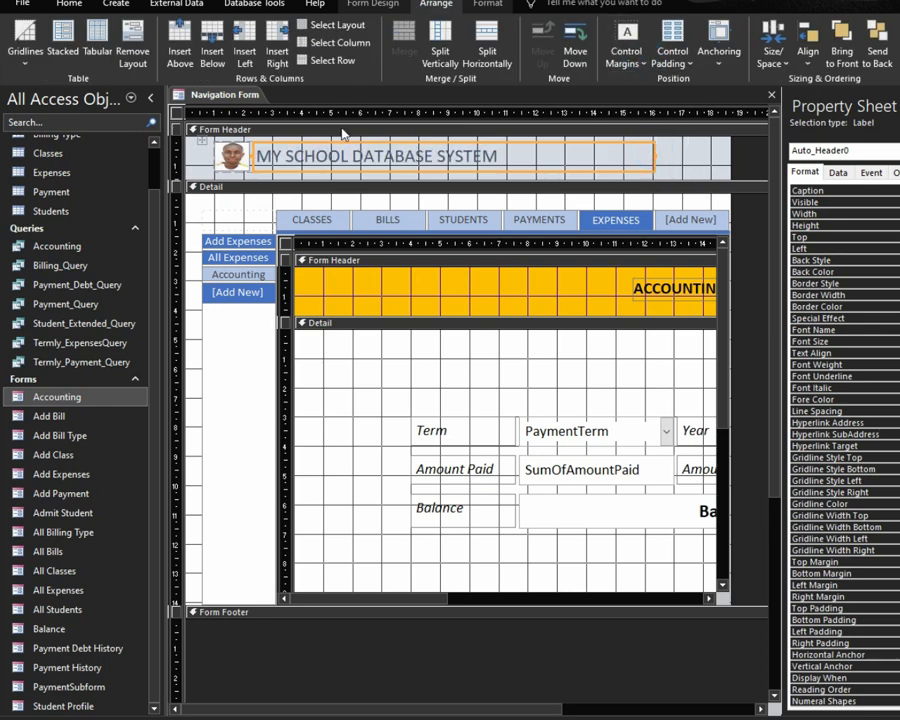
left_click(487, 4)
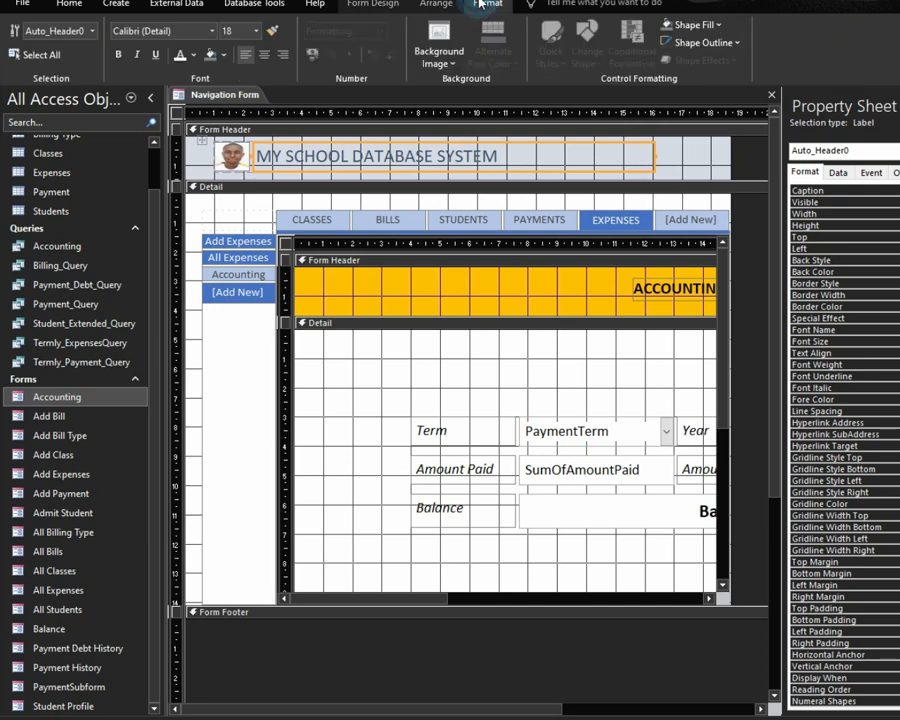
left_click(118, 54)
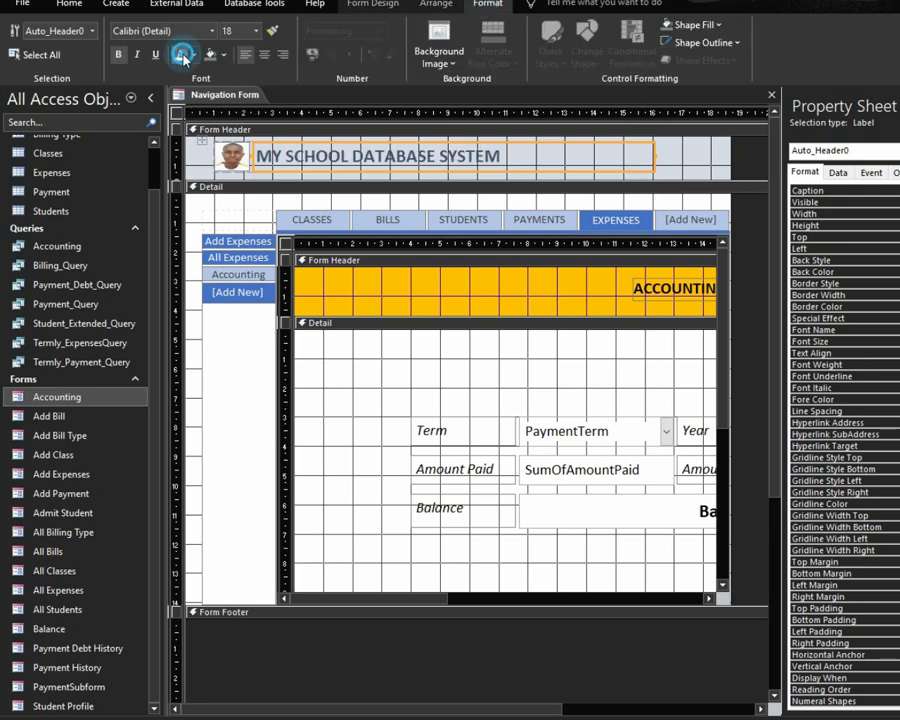
Set the header title's font colour to Automatic black
left_click(183, 56)
left_click(197, 58)
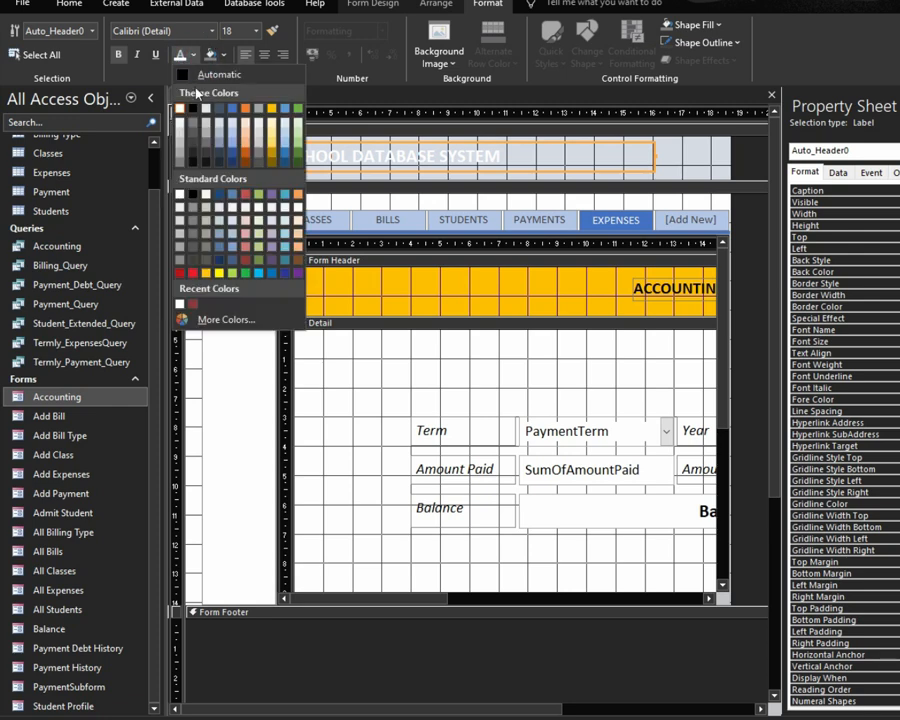
left_click(212, 74)
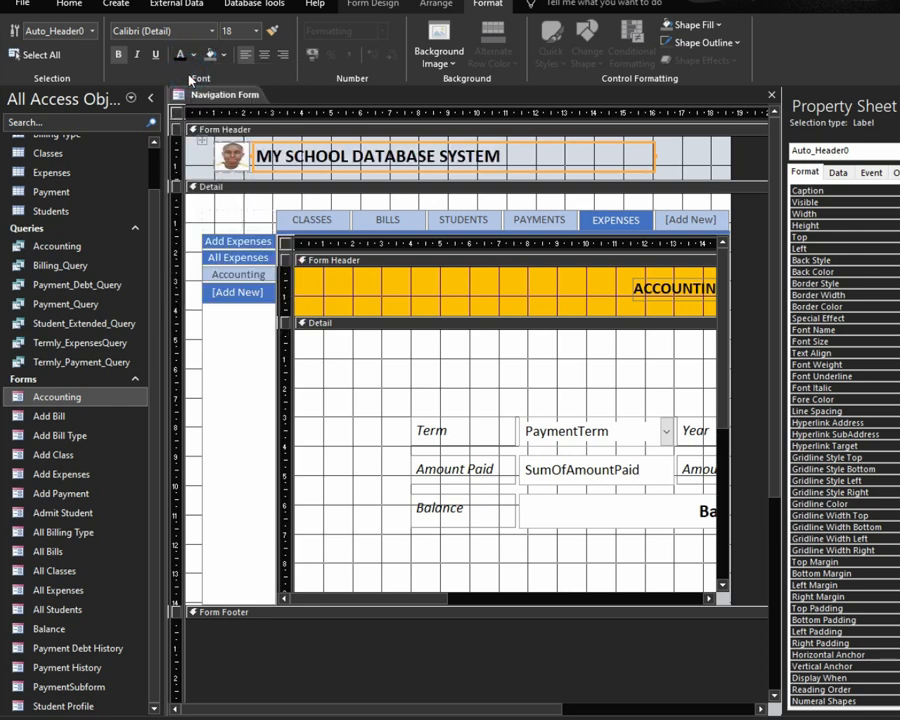
Change the navigation form's header section background to white
left_click(679, 143)
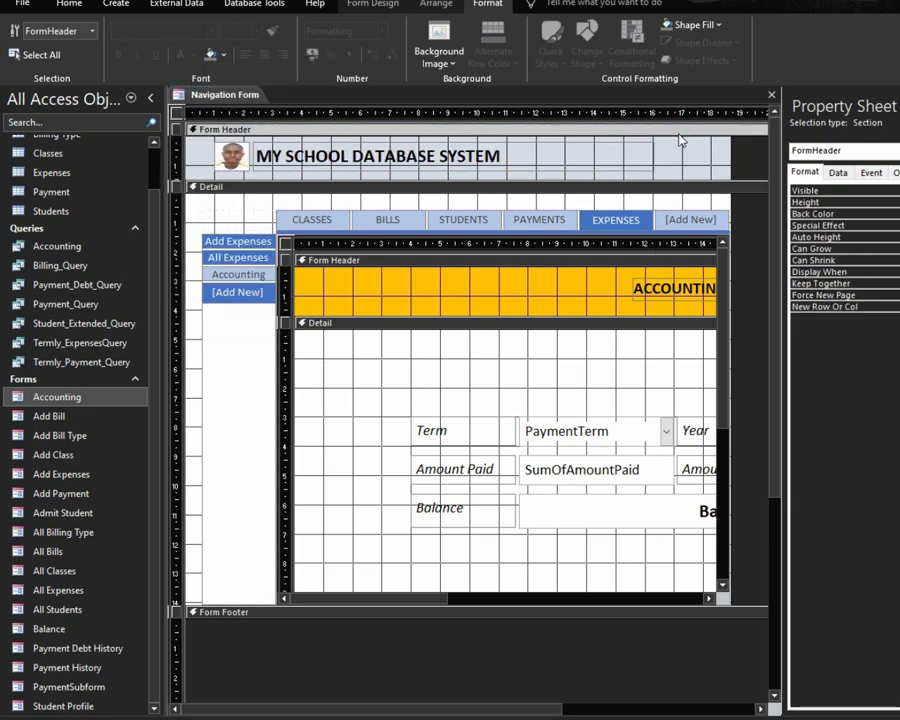
left_click(224, 60)
left_click(218, 74)
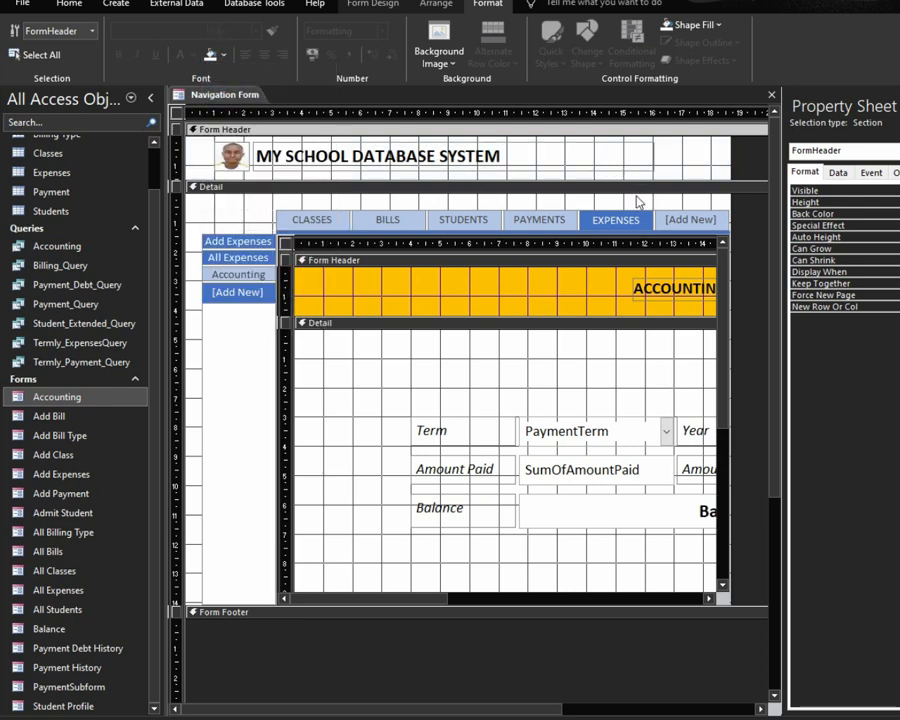
Move the whole navigation layout into the upper-left corner of the Detail section
left_click(259, 216)
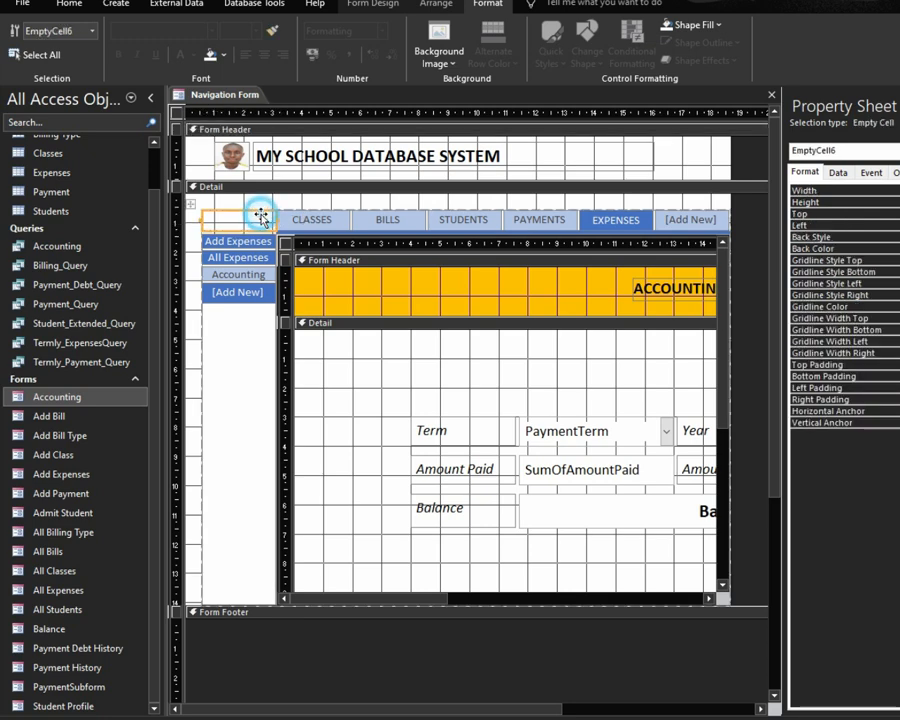
left_click(190, 204)
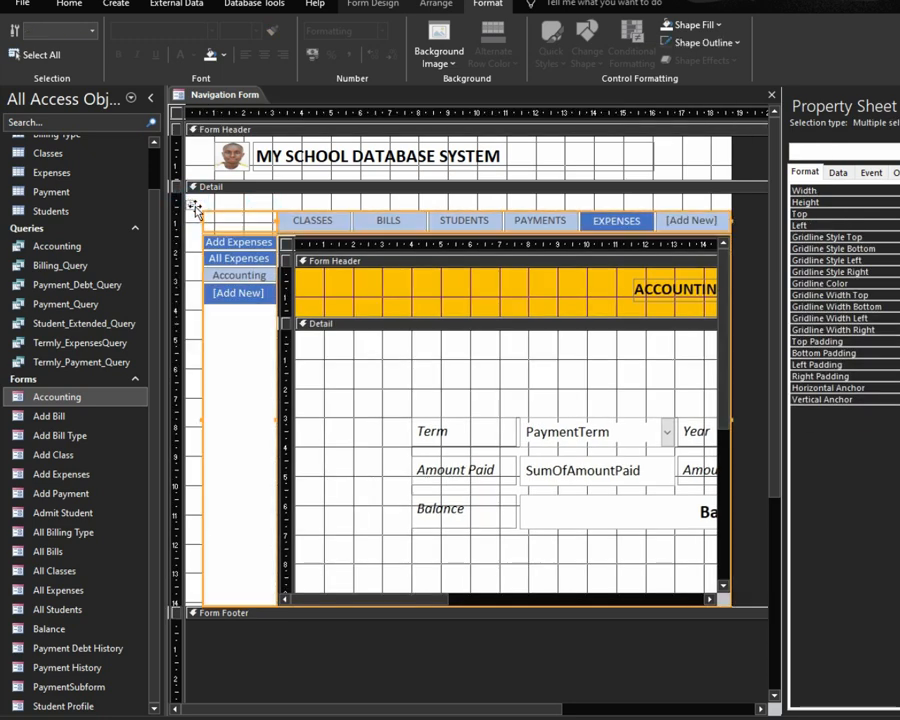
left_click(186, 190)
left_click(215, 217)
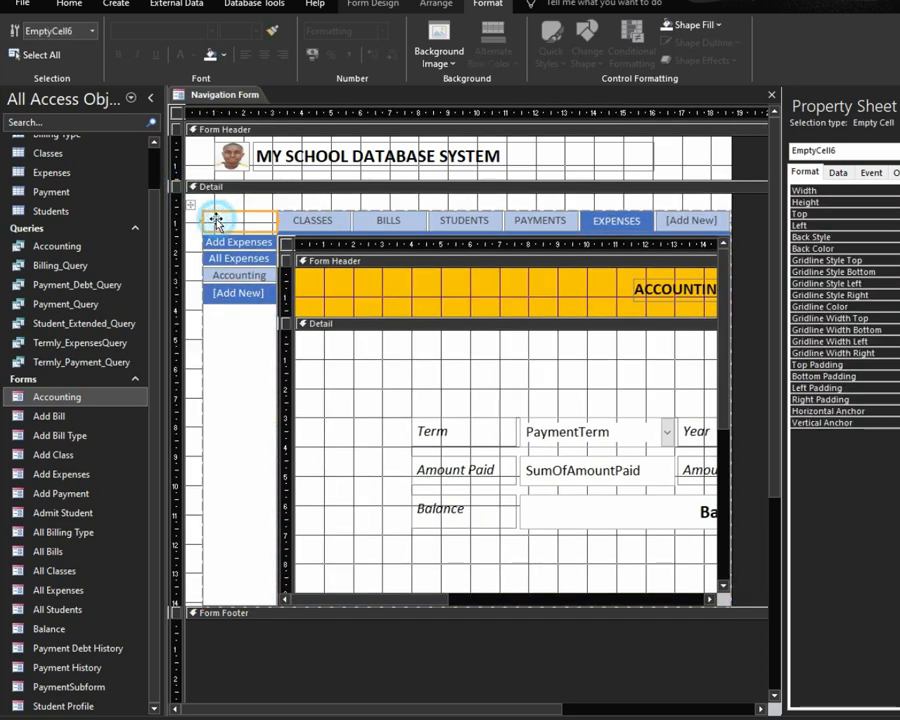
left_click(190, 205)
mouse_move(190, 205)
left_mouse_down()
mouse_move(171, 182)
mouse_move(195, 198)
left_mouse_up()
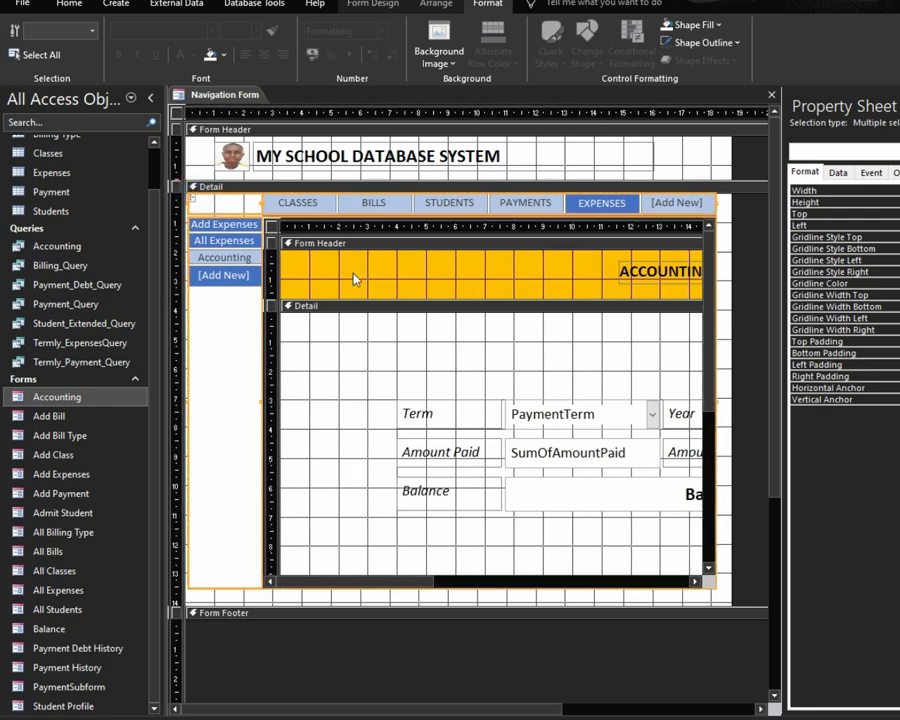
Select the CLASSES, BILLS, STUDENTS, PAYMENTS and EXPENSES category tabs together
left_click(328, 203)
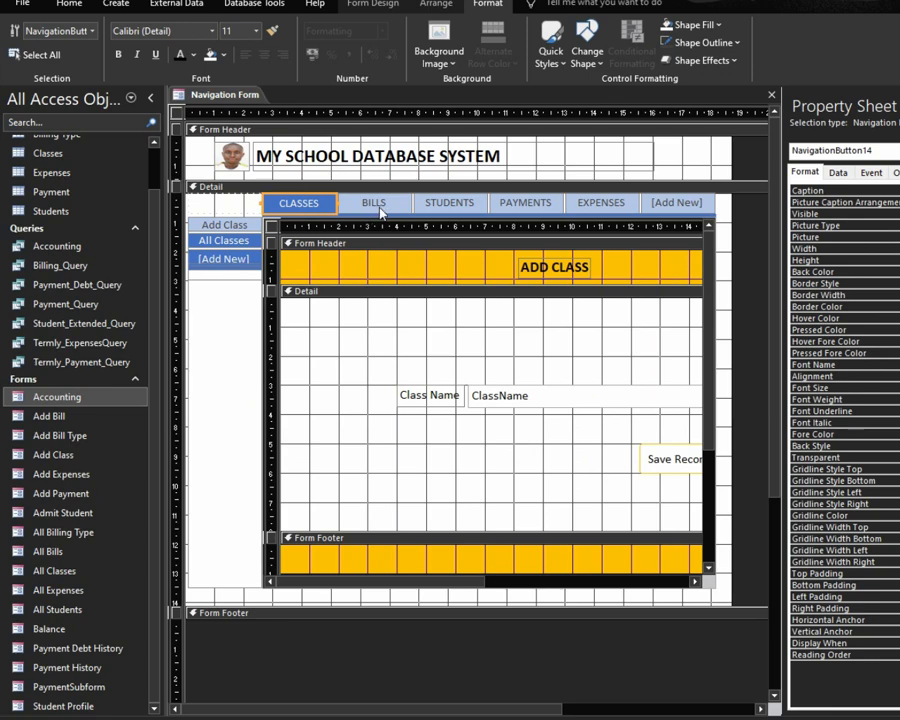
left_click(376, 203)
left_click(449, 203)
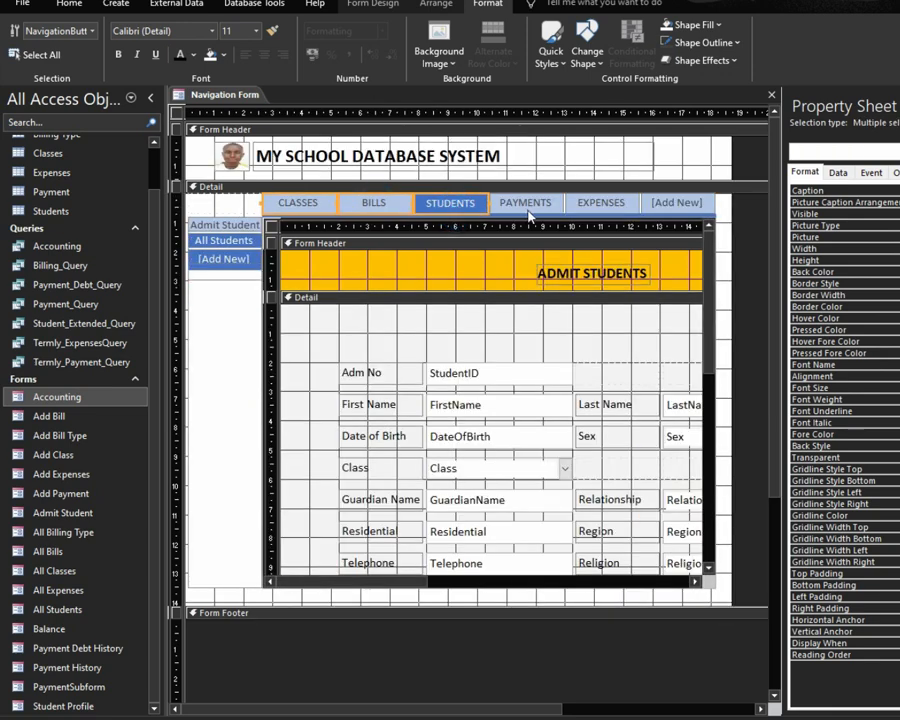
left_click(525, 203)
left_click(586, 205)
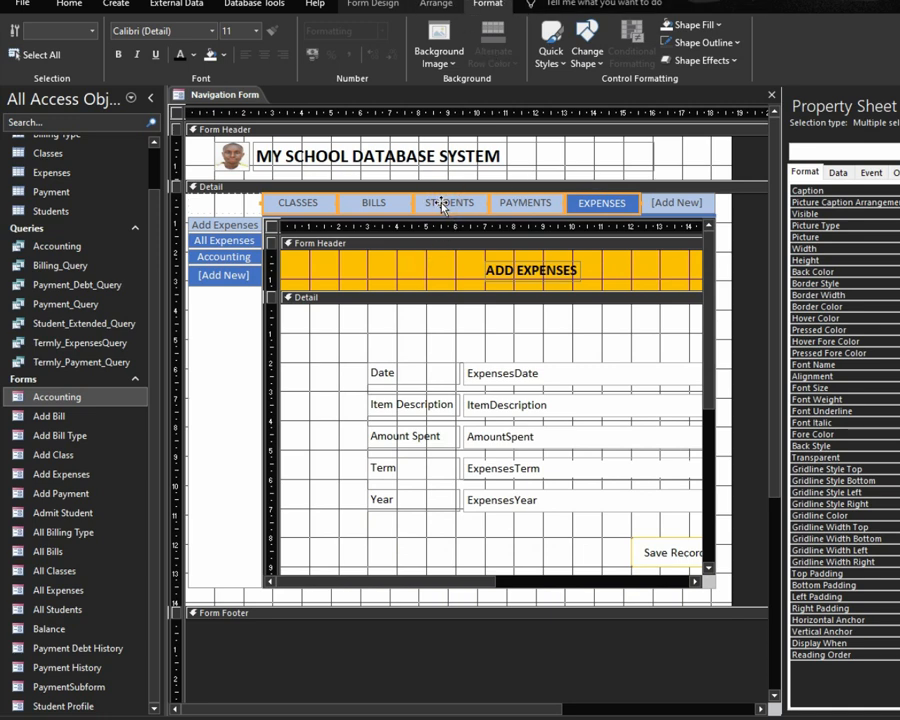
Try sizing the five selected category tabs to fit their captions, and undo the resize
right_click(442, 206)
mouse_move(517, 474)
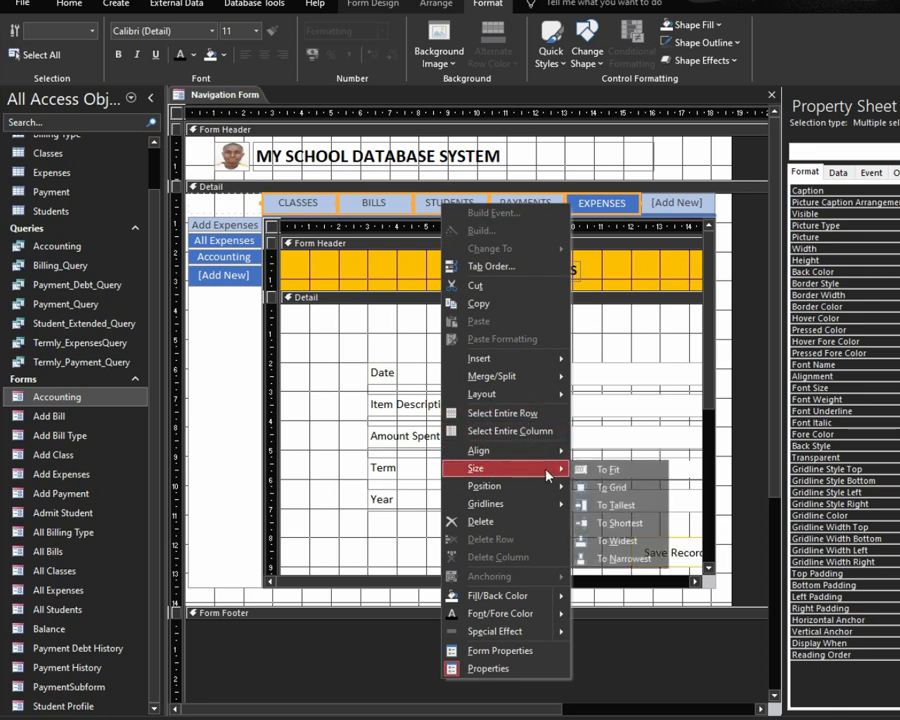
left_click(602, 469)
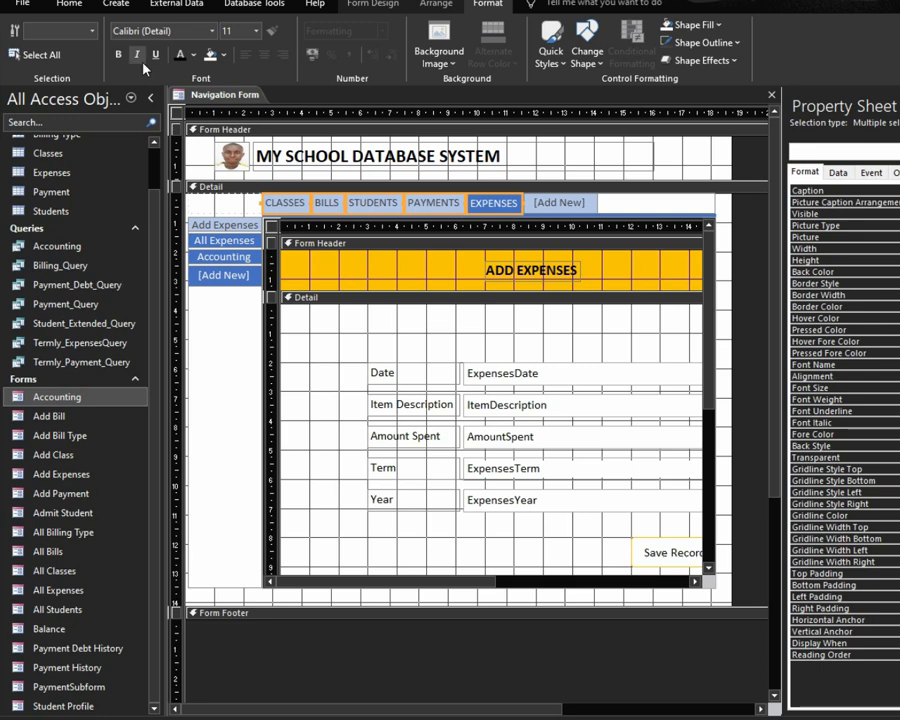
key("ctrl+z")
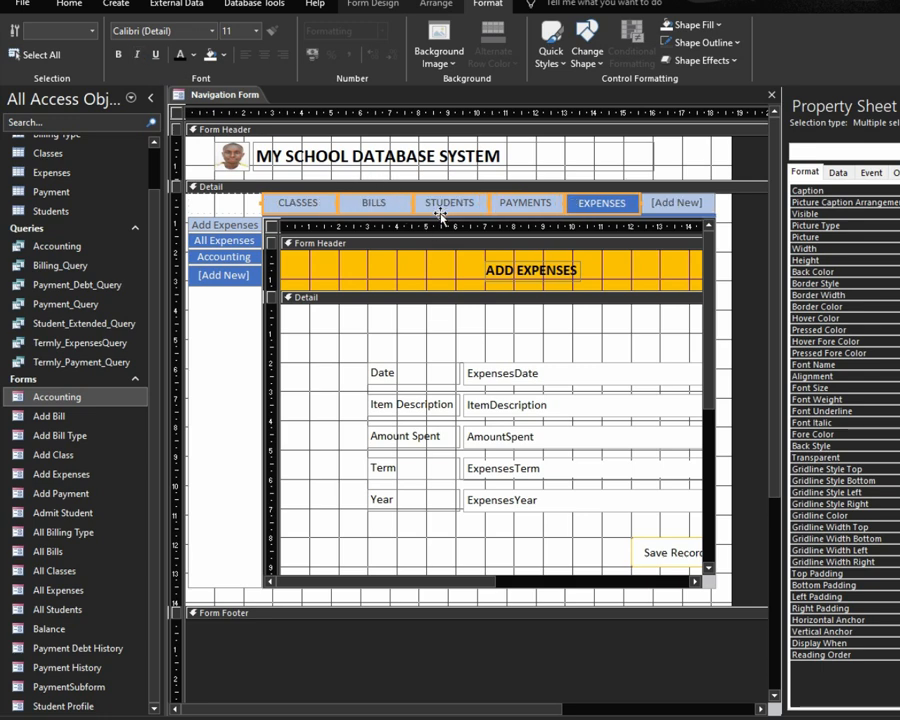
Reduce the height of the five selected category tabs slightly
key("ctrl+z")
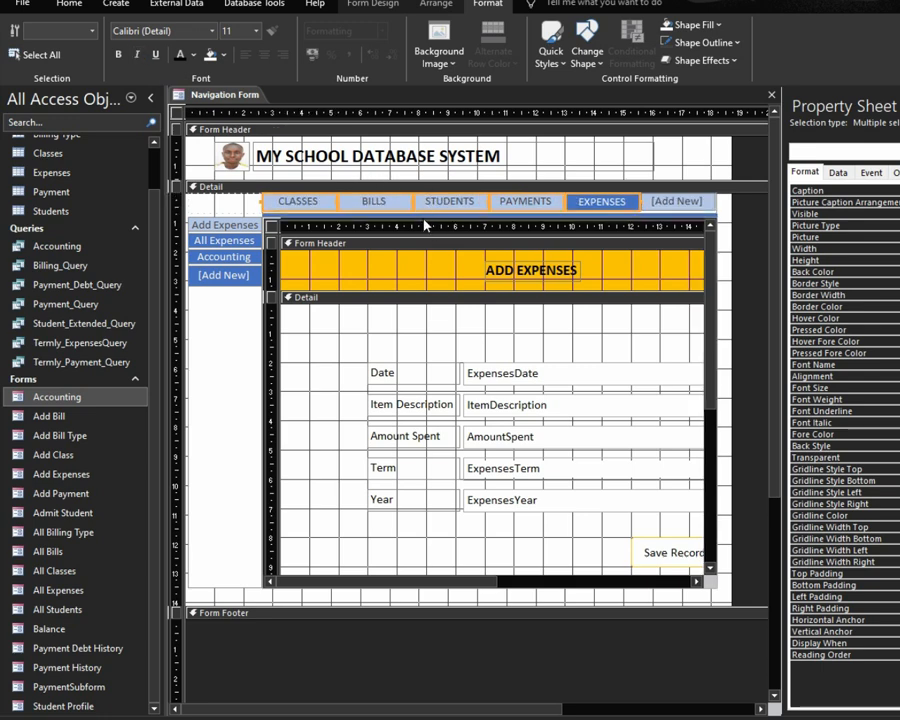
key("shift+Up")
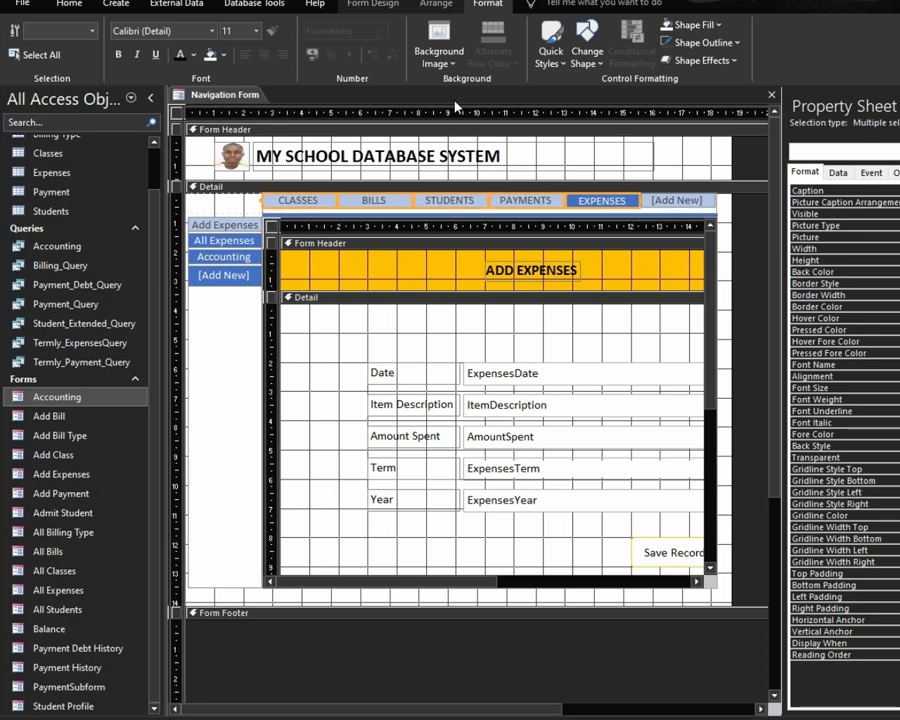
Make the Add Class and All Classes vertical tabs under CLASSES taller, about 0.64 cm each
left_click(235, 227)
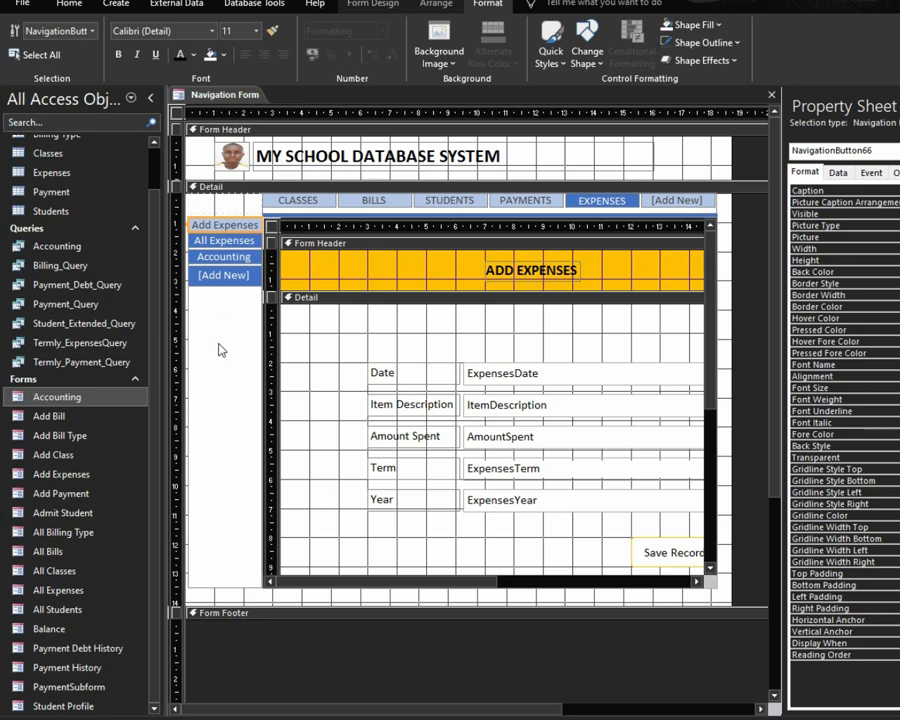
left_click(374, 200)
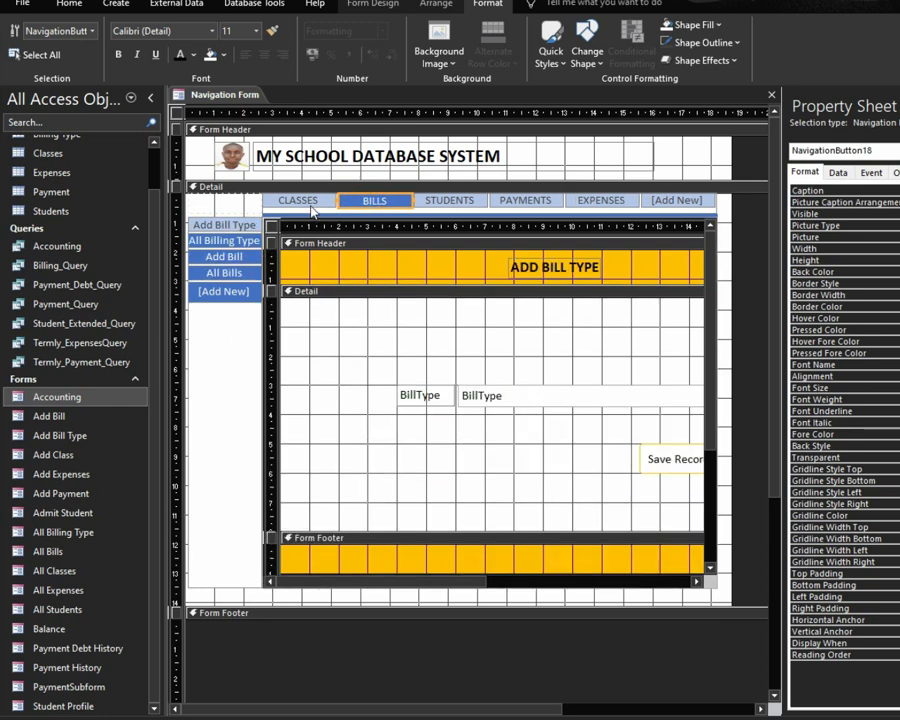
left_click(315, 201)
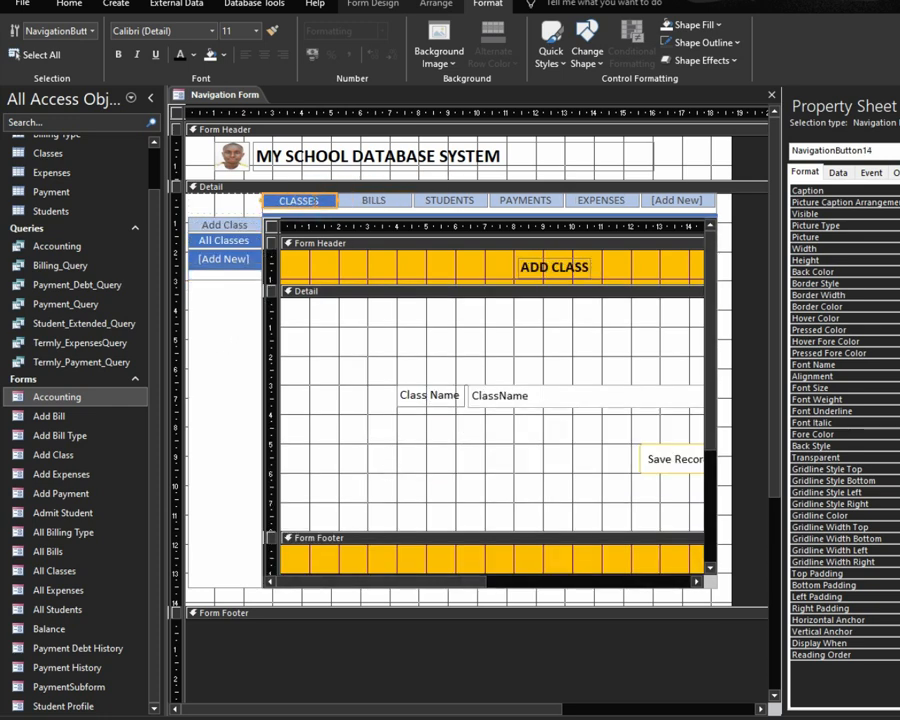
left_click(207, 264)
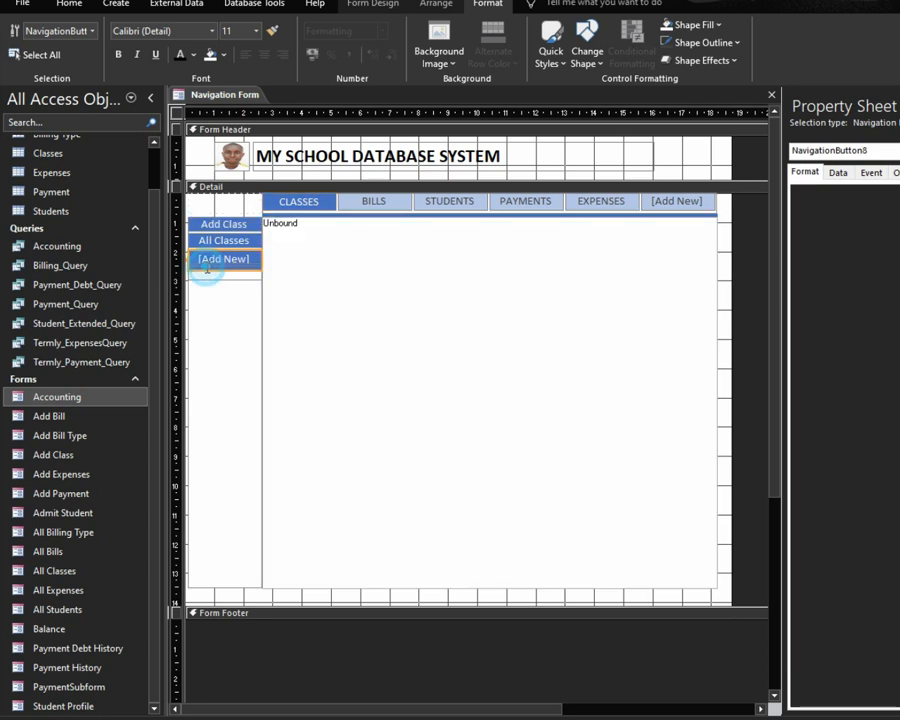
left_click(219, 243)
left_click(221, 226, "shift")
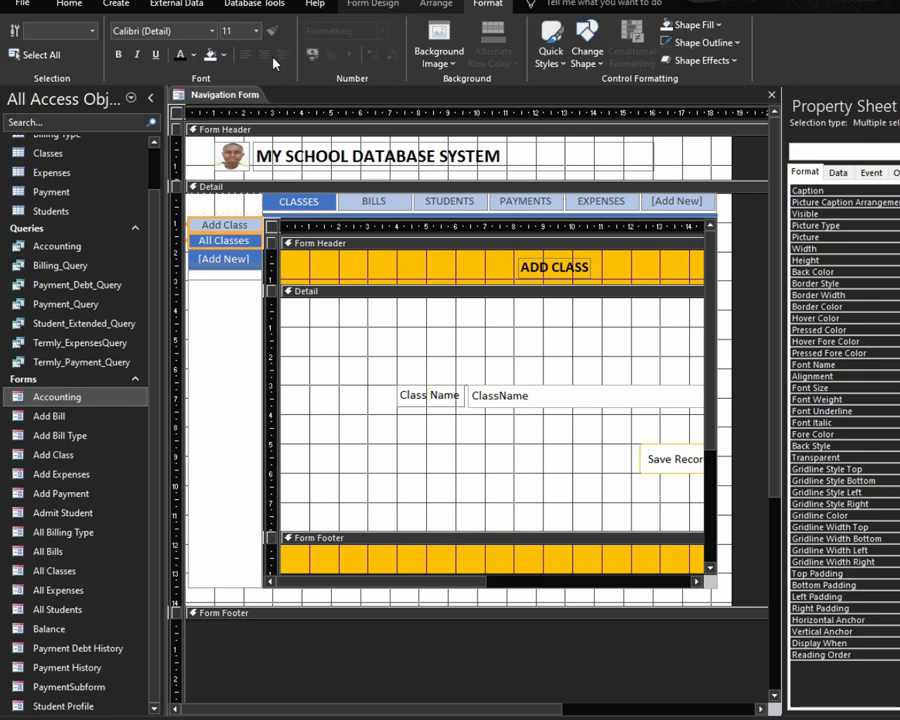
key("shift+Down")
key("shift+Down")
key("shift+Down")
key("shift+Down")
key("shift+Down")
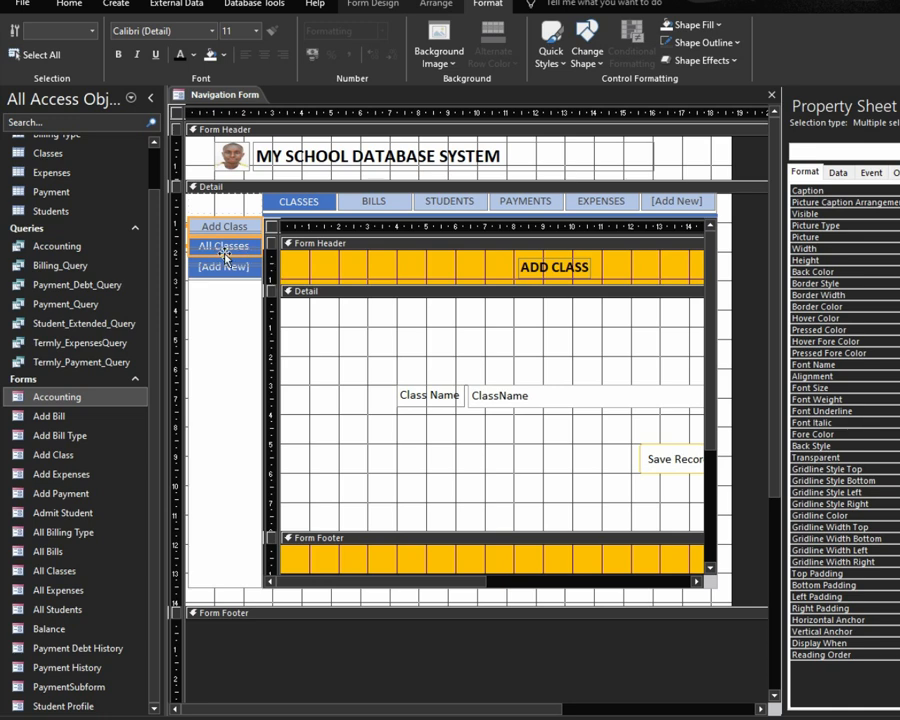
Give the Add Class and All Classes tabs a white background and black text
left_click(212, 55)
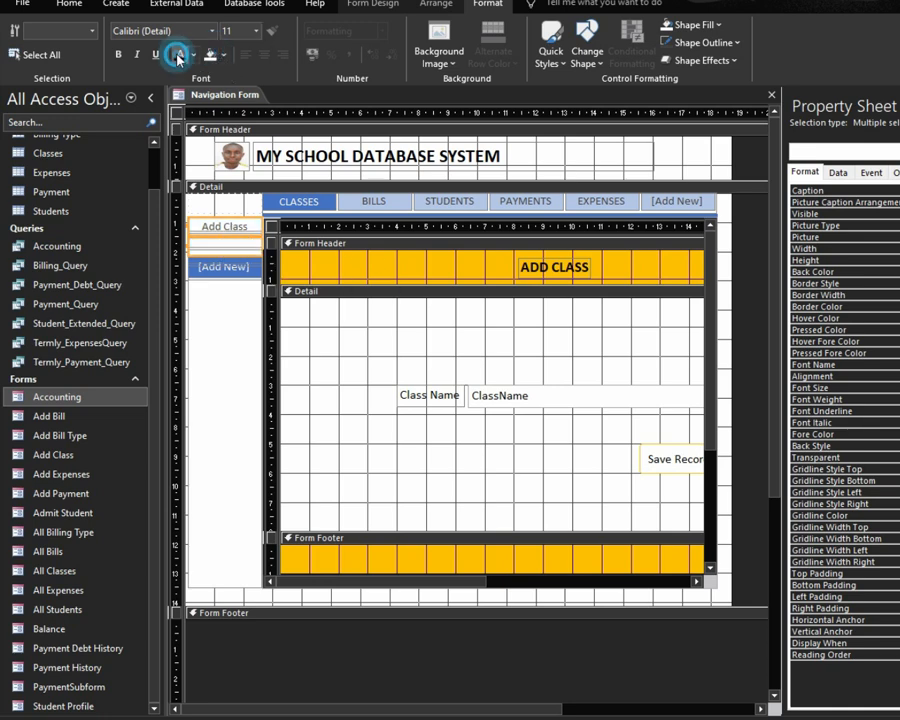
left_click(180, 54)
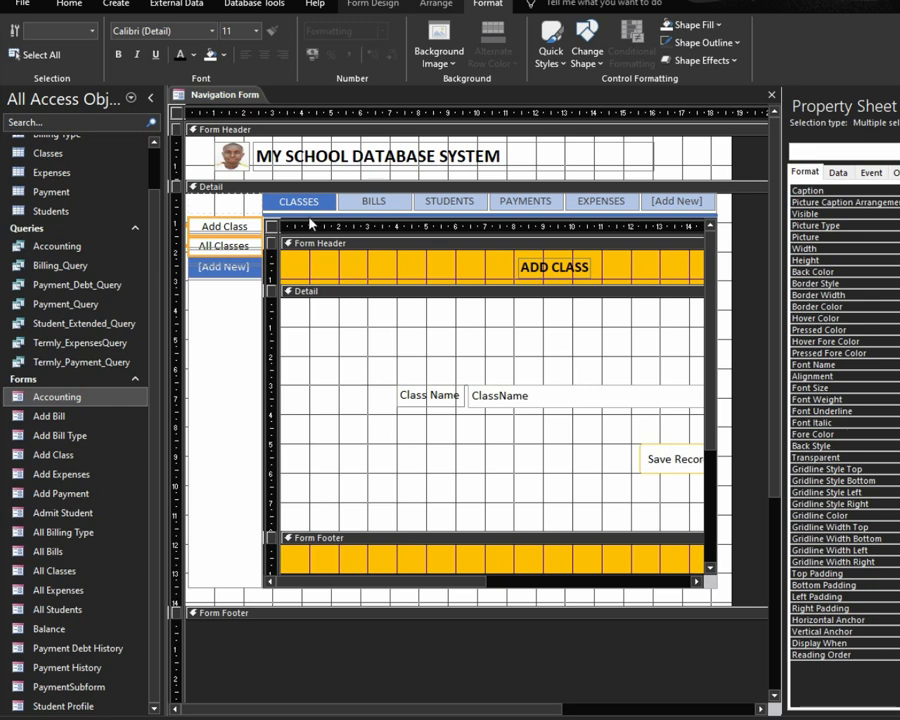
Check the restyled class tabs in Form View and return to Design View
key("F5")
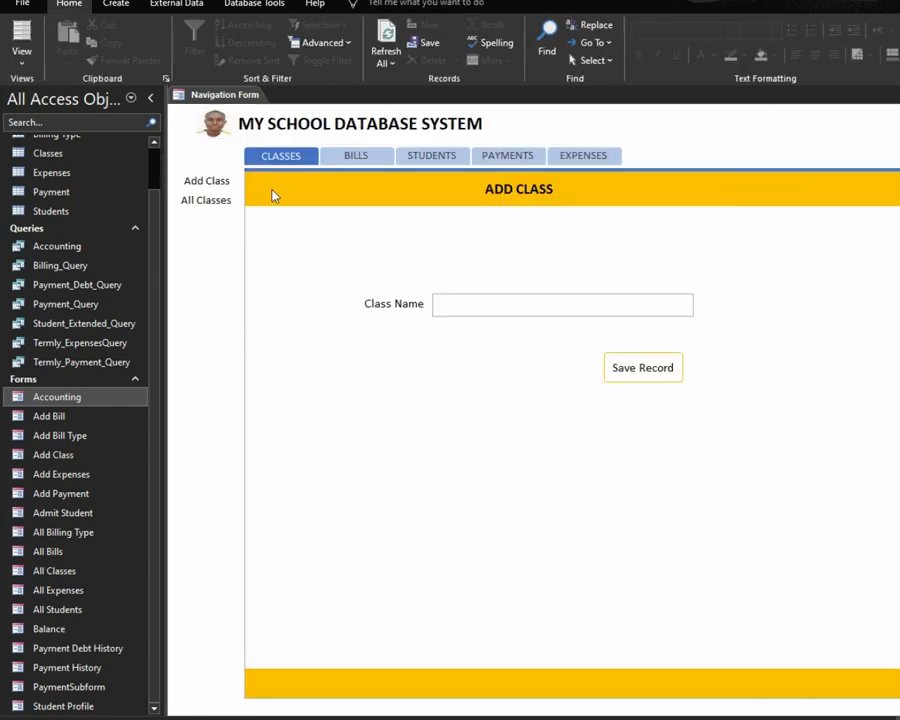
right_click(697, 152)
left_click(733, 195)
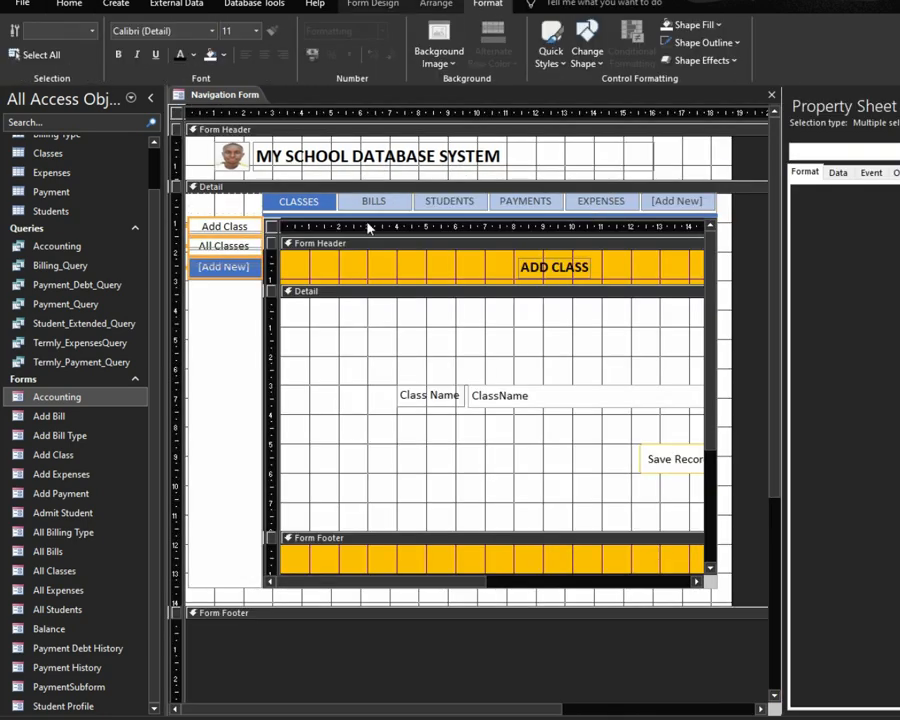
left_click(354, 200)
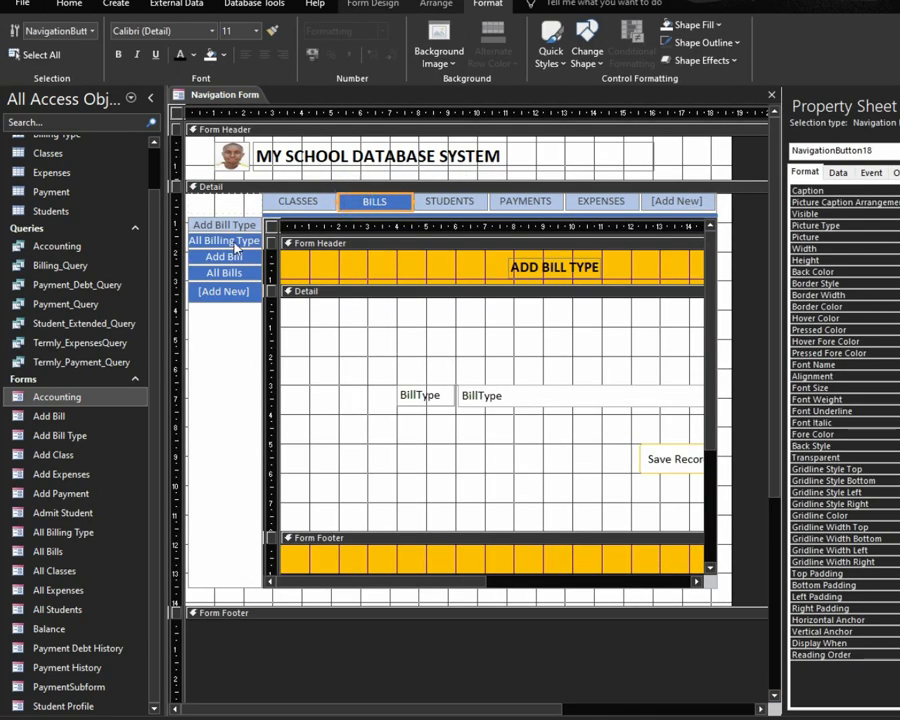
left_click(228, 227)
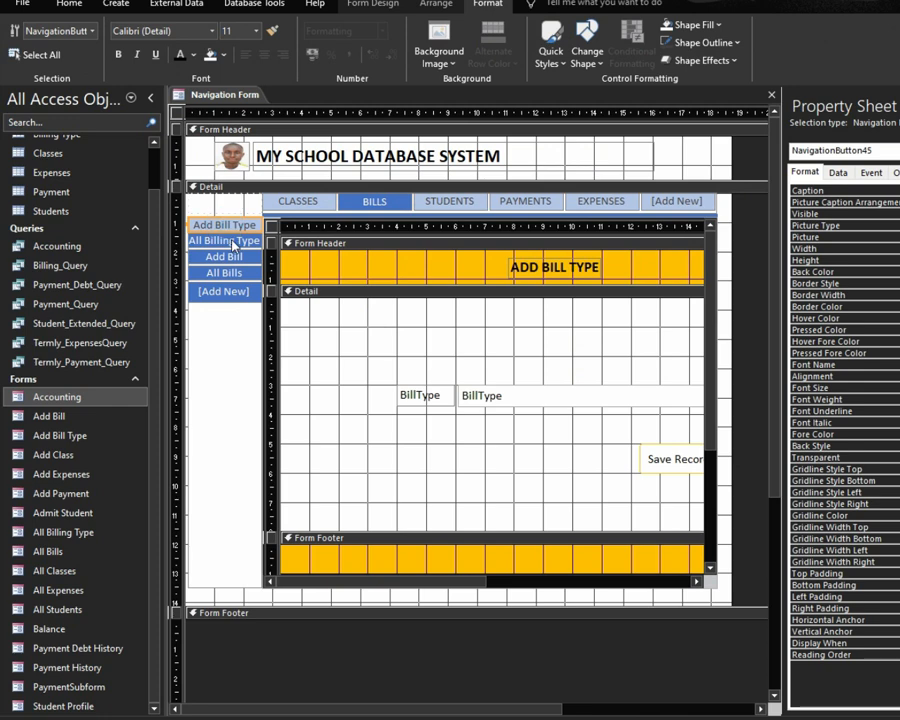
left_click(233, 241, "shift")
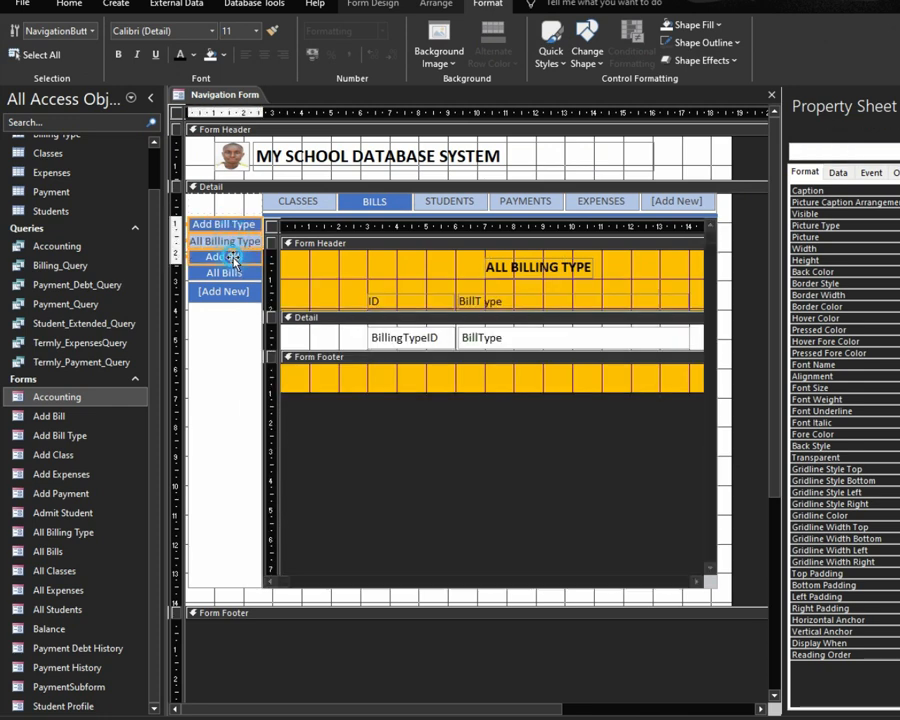
left_click(233, 257, "shift")
left_click(235, 272, "shift")
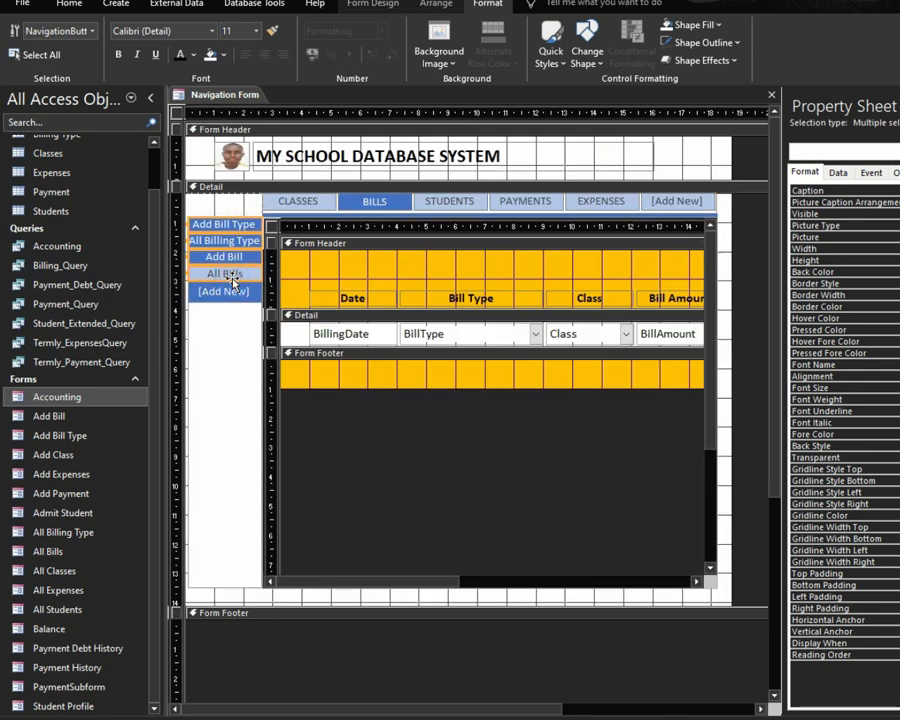
Select the Add Class and All Classes tabs under CLASSES together and copy their Height property value
left_click(297, 202)
left_click(228, 224)
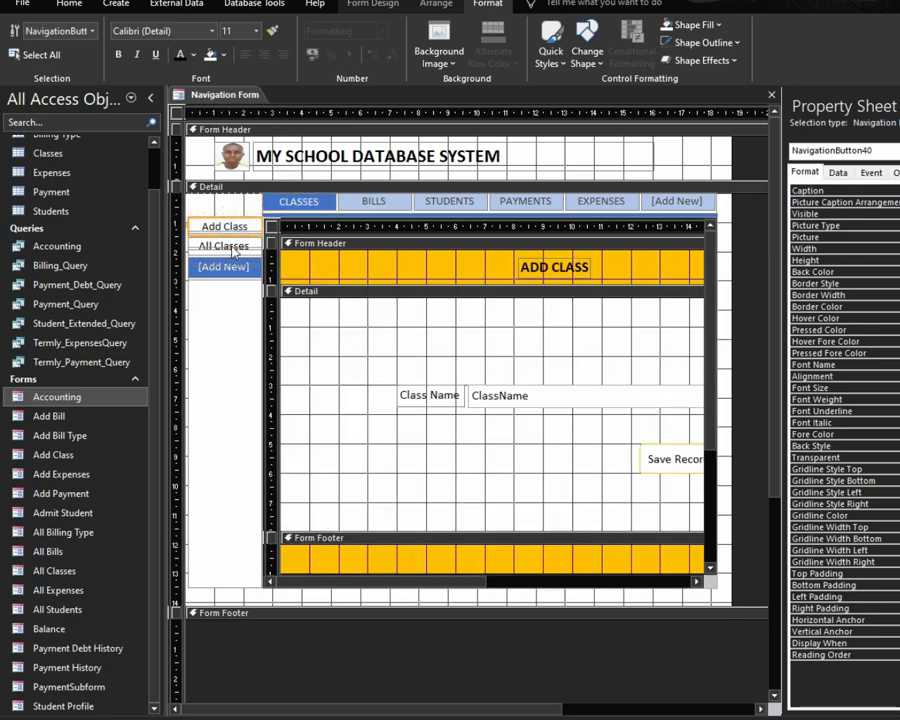
left_click(230, 245)
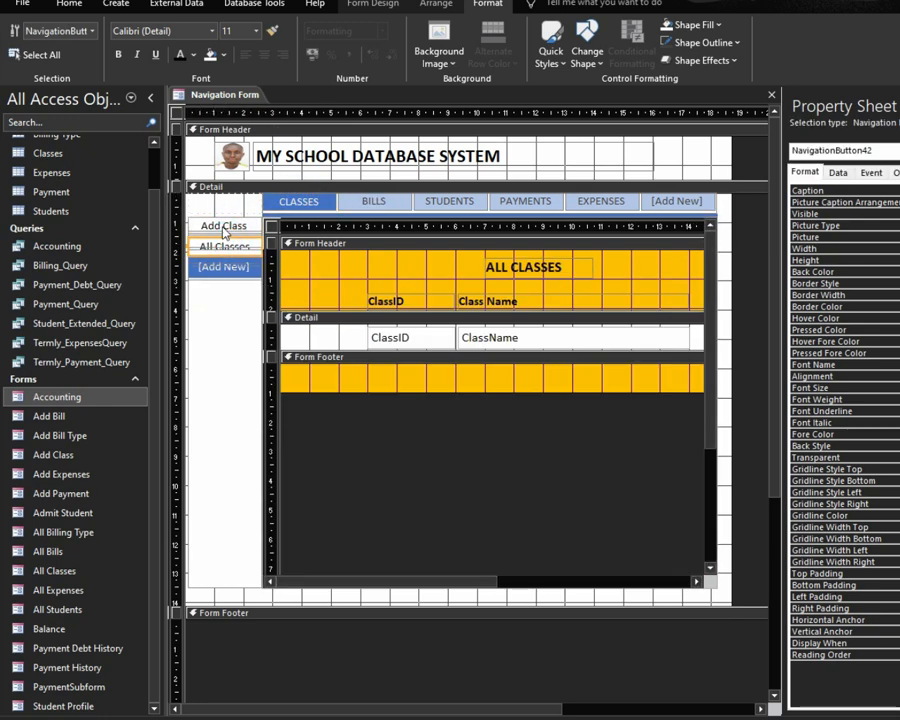
left_click(224, 228, "shift")
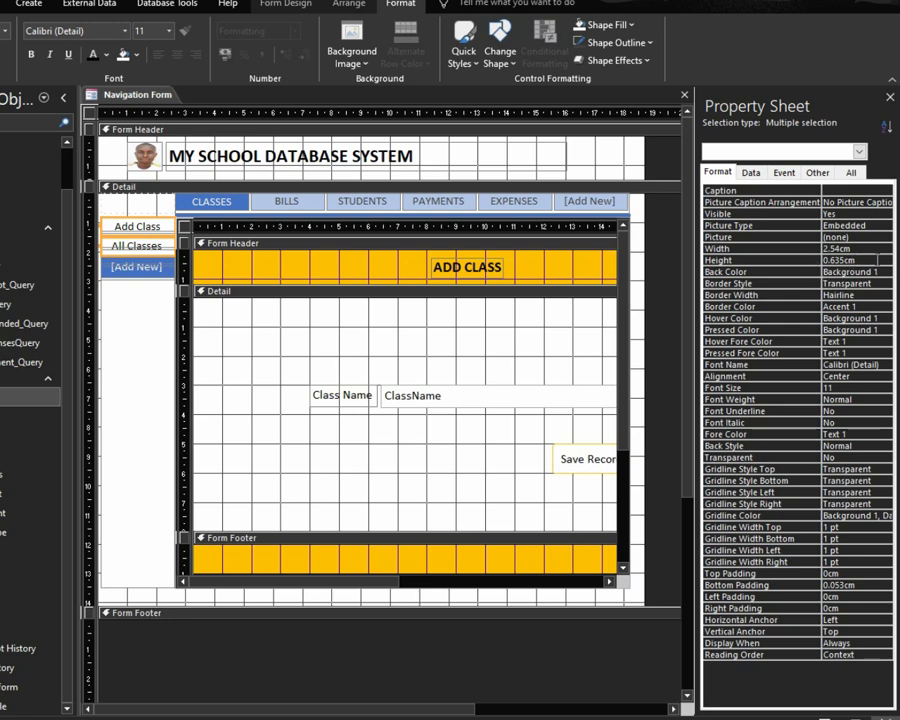
left_click(808, 261)
key("ctrl+c")
Set the four vertical tabs under BILLS to 0.635 cm height and give them a white background with black text
left_click(285, 201)
left_click(125, 226)
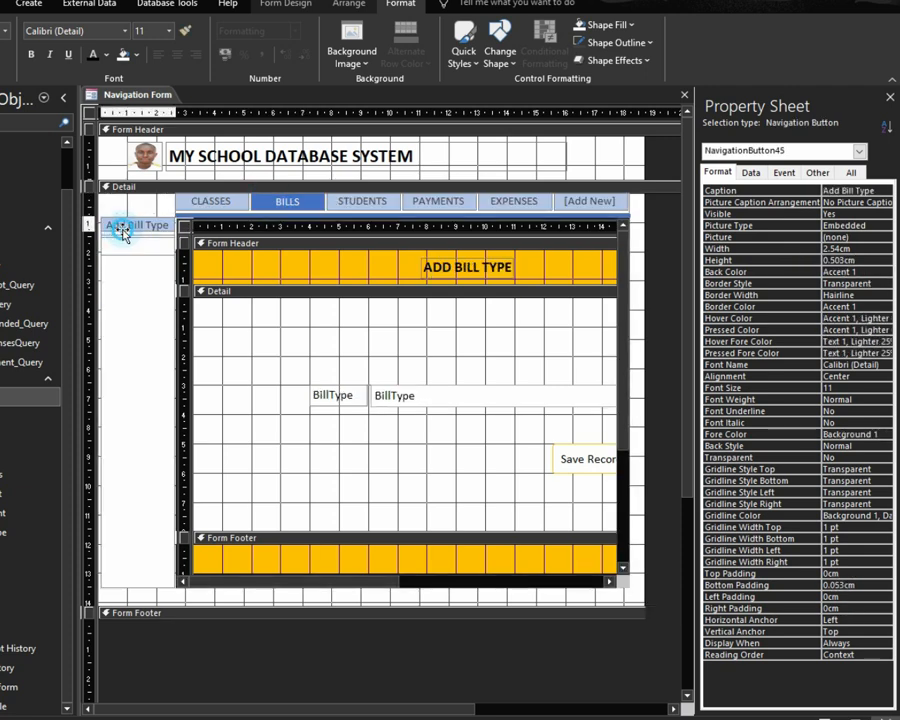
left_click(136, 240, "shift")
left_click(137, 257, "shift")
left_click(138, 272, "shift")
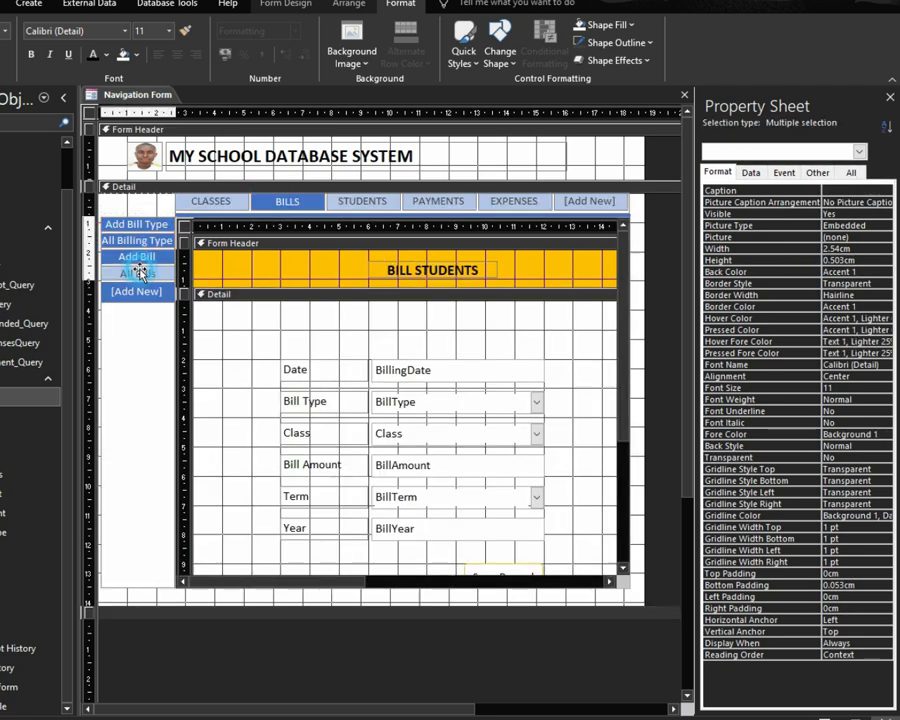
left_click(752, 261)
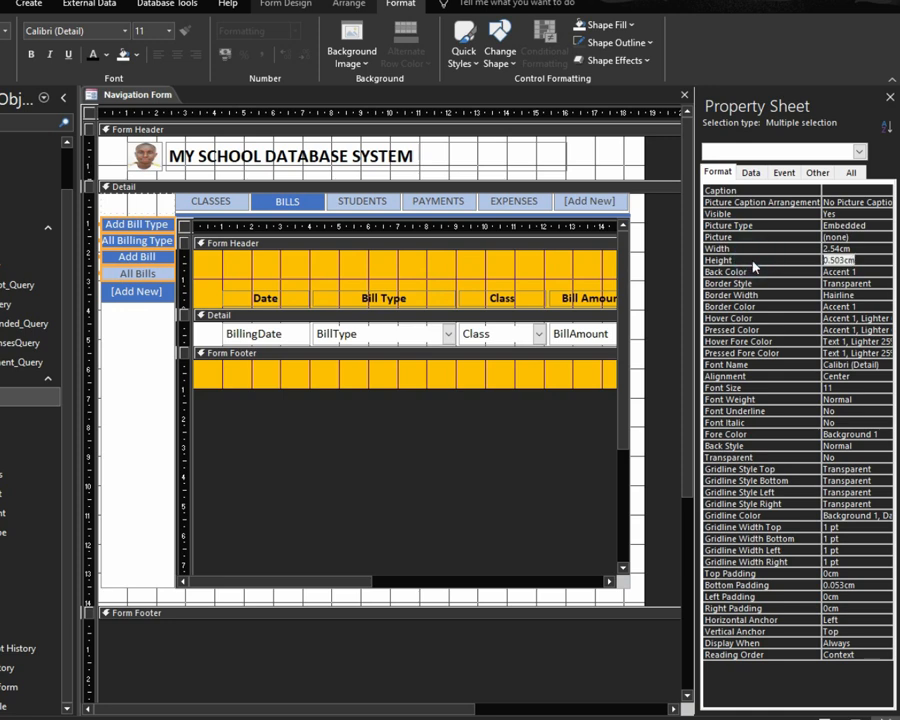
key("ctrl+v")
key("Return")
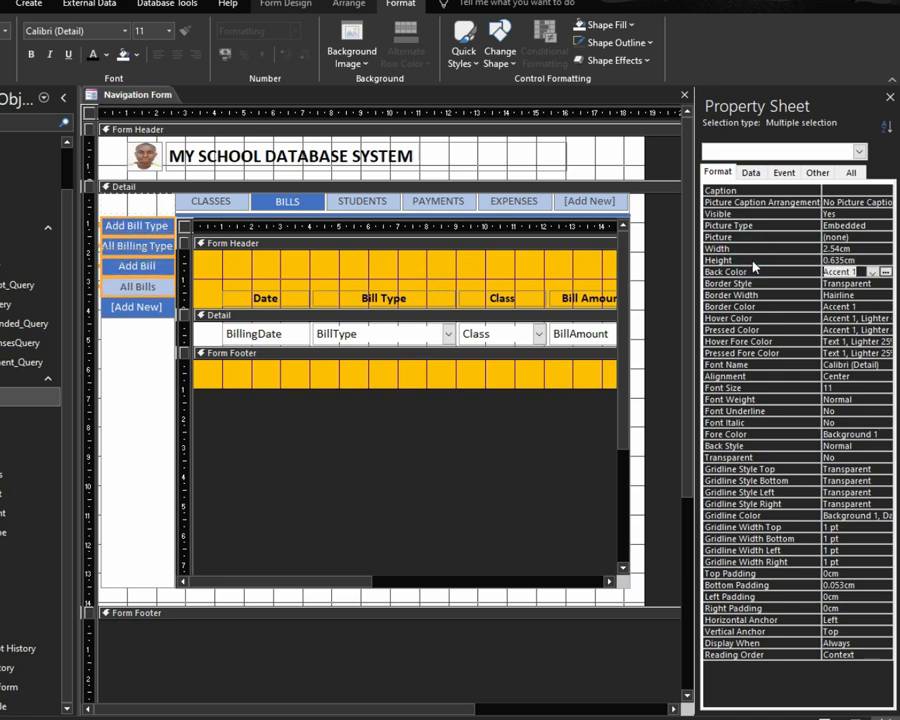
left_click(93, 55)
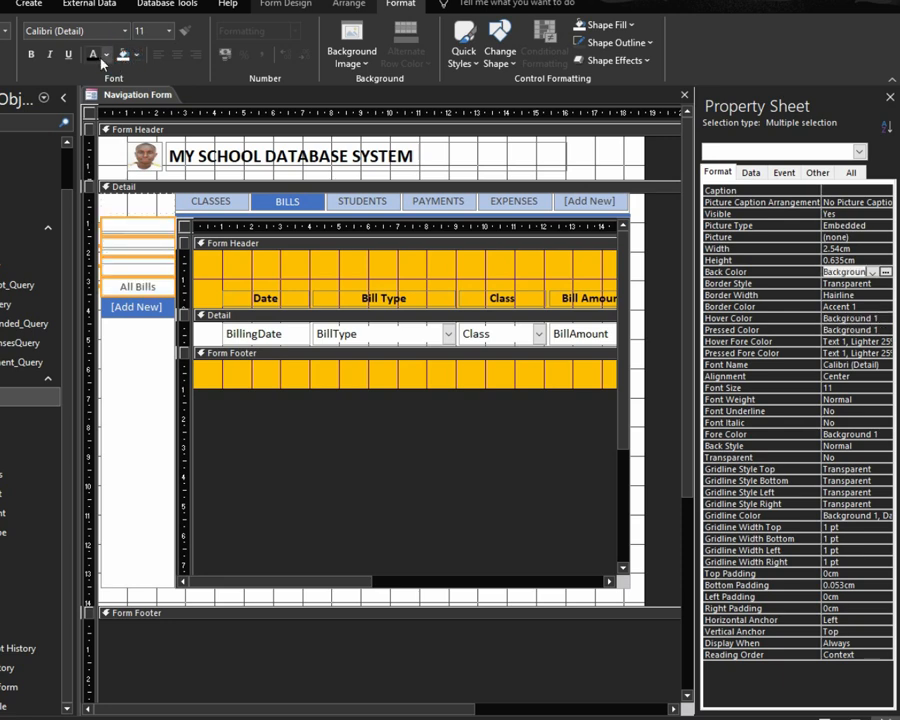
left_click(92, 56)
Try to set the Admit Student and All Students tabs under STUDENTS to 0.635 cm height, and give them a white background with black text
left_click(356, 201)
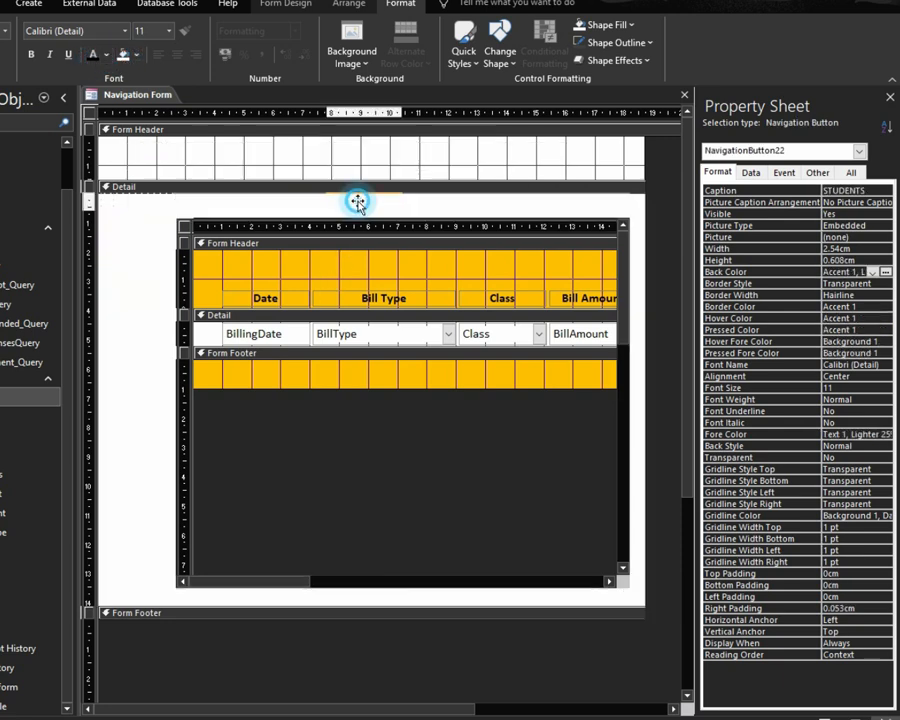
left_click(129, 224)
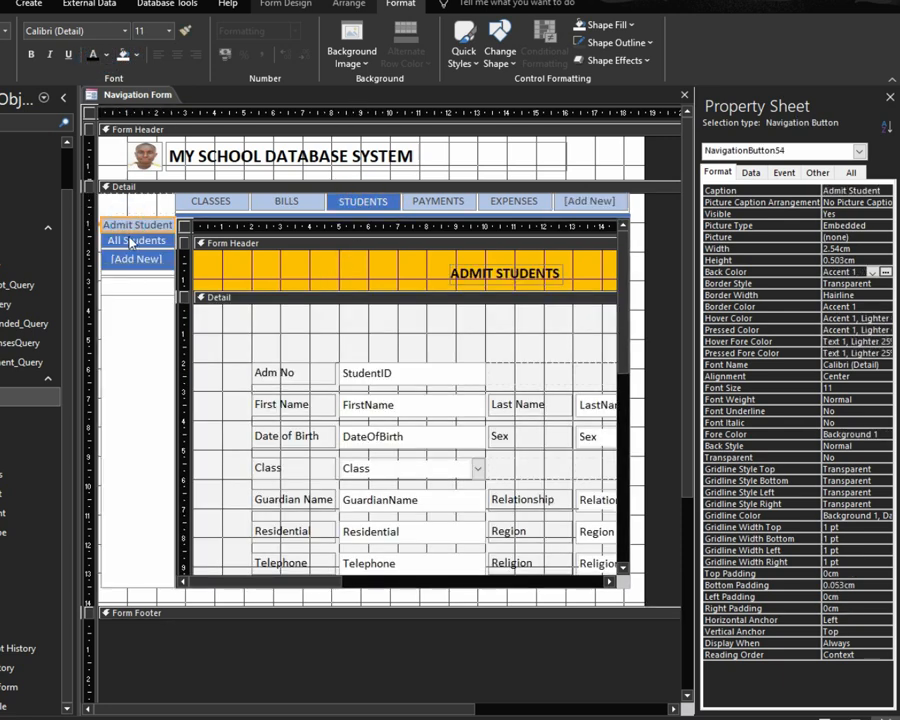
left_click(112, 240, "shift")
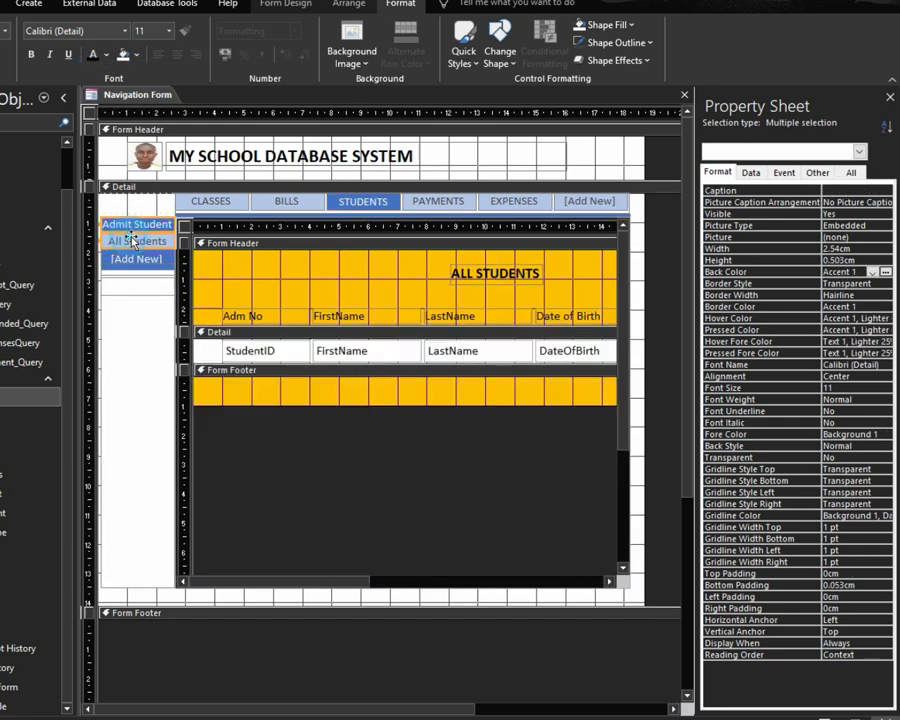
left_click(765, 262)
type("0.635cm")
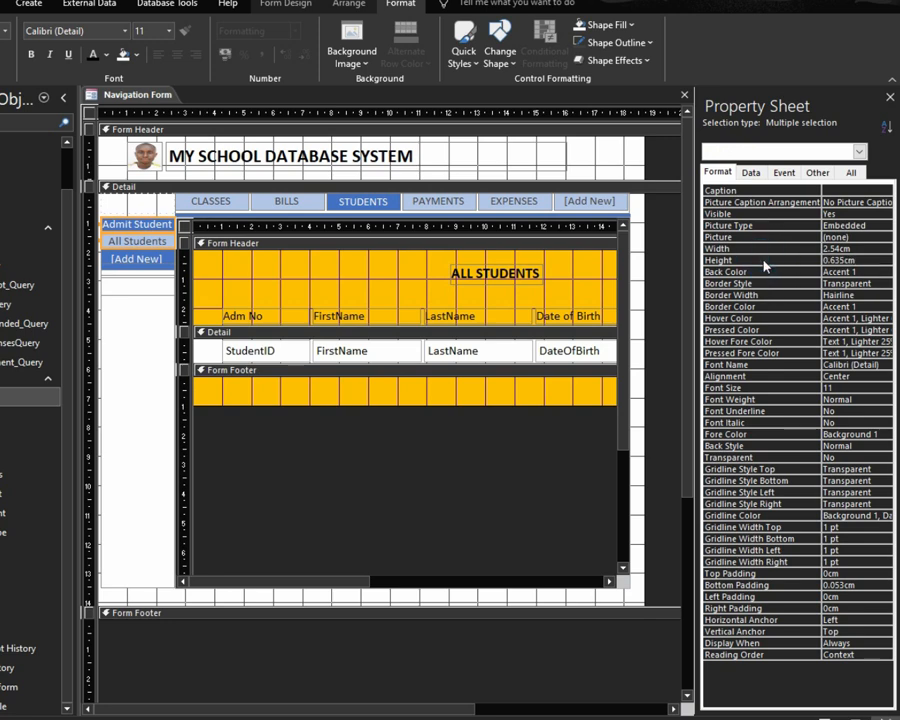
left_click(124, 57)
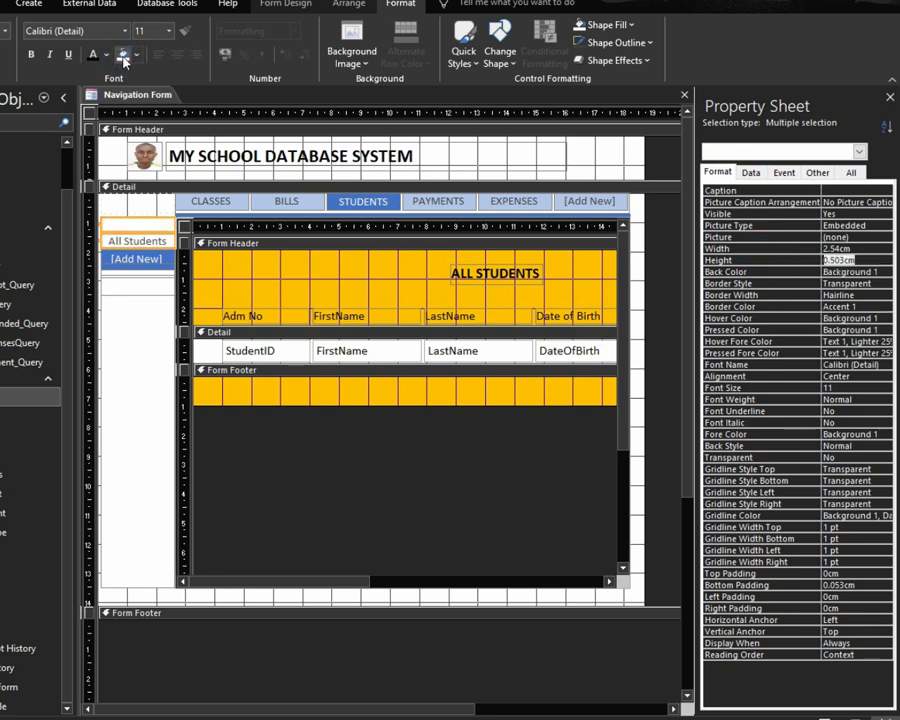
left_click(98, 59)
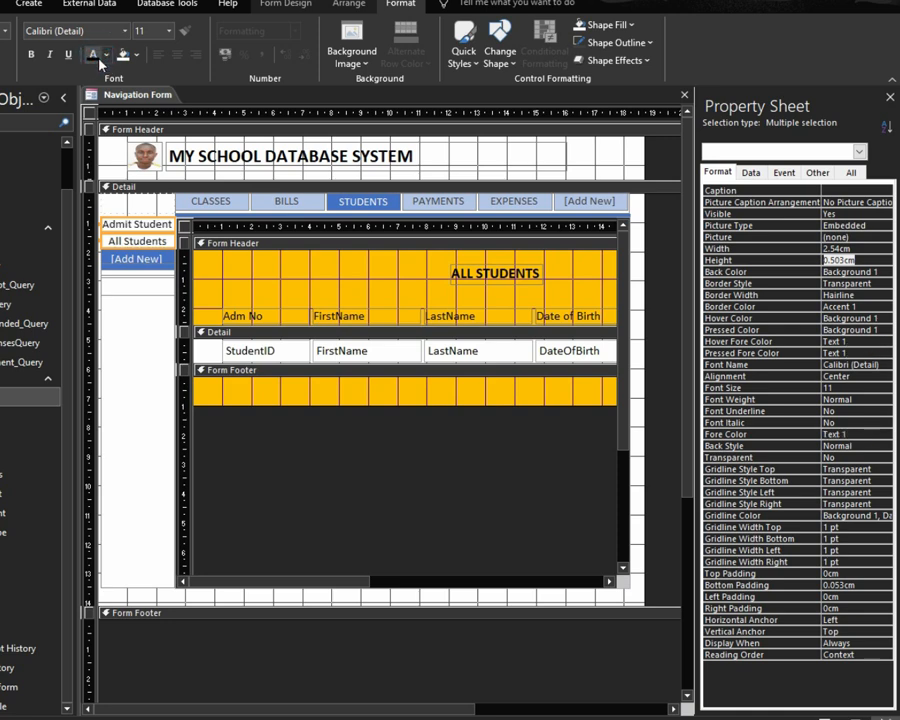
Give the Add Payment, Payment and Payment Debt tabs under PAYMENTS a white background, black text and a height of 0.635 cm
left_click(434, 203)
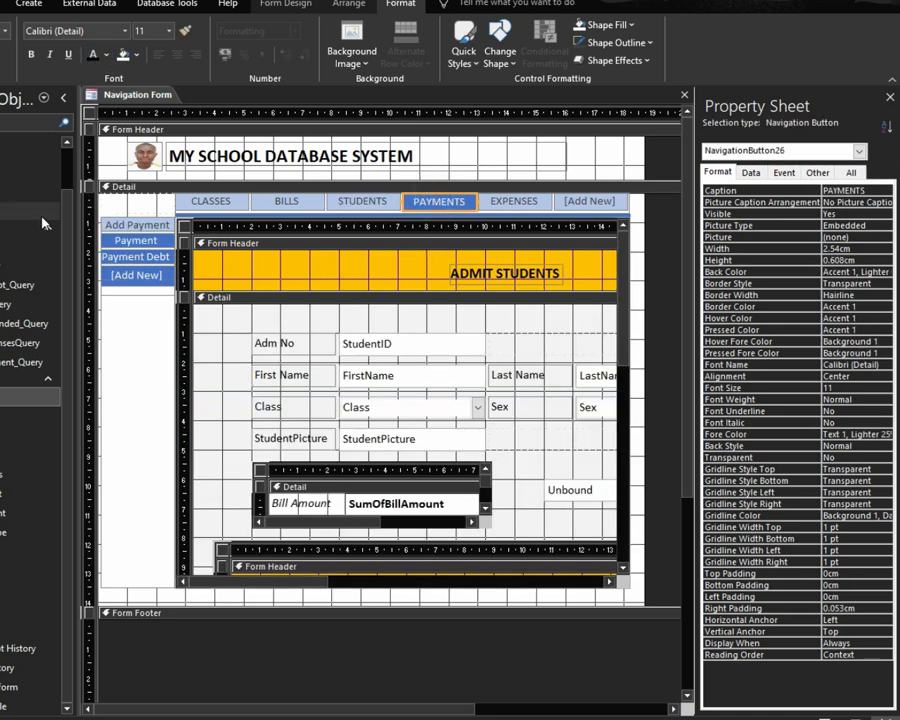
left_click(128, 225)
left_click(133, 241, "shift")
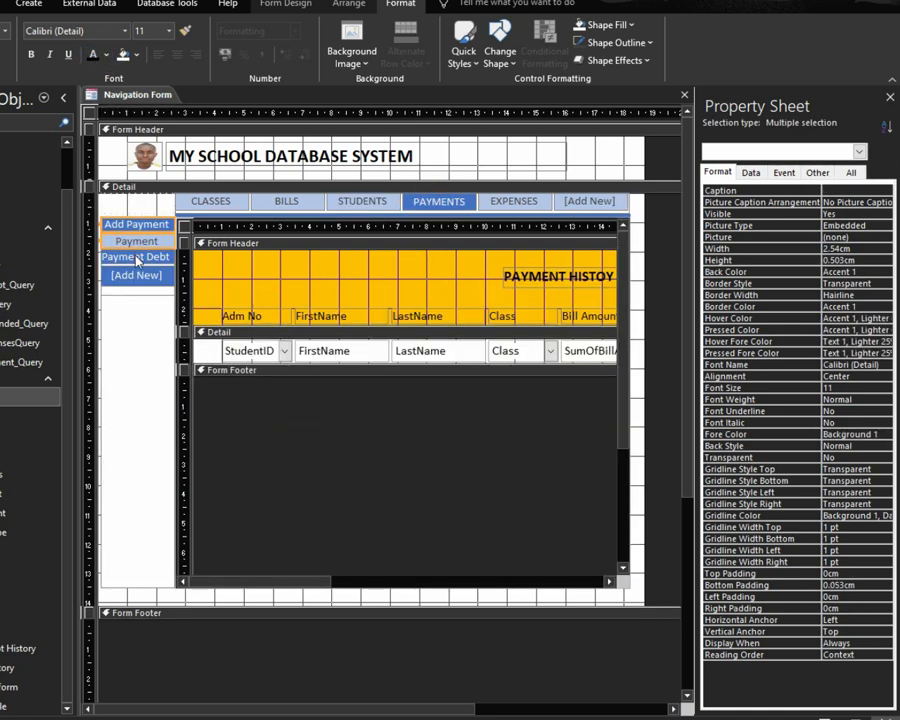
left_click(104, 58)
left_click(93, 54)
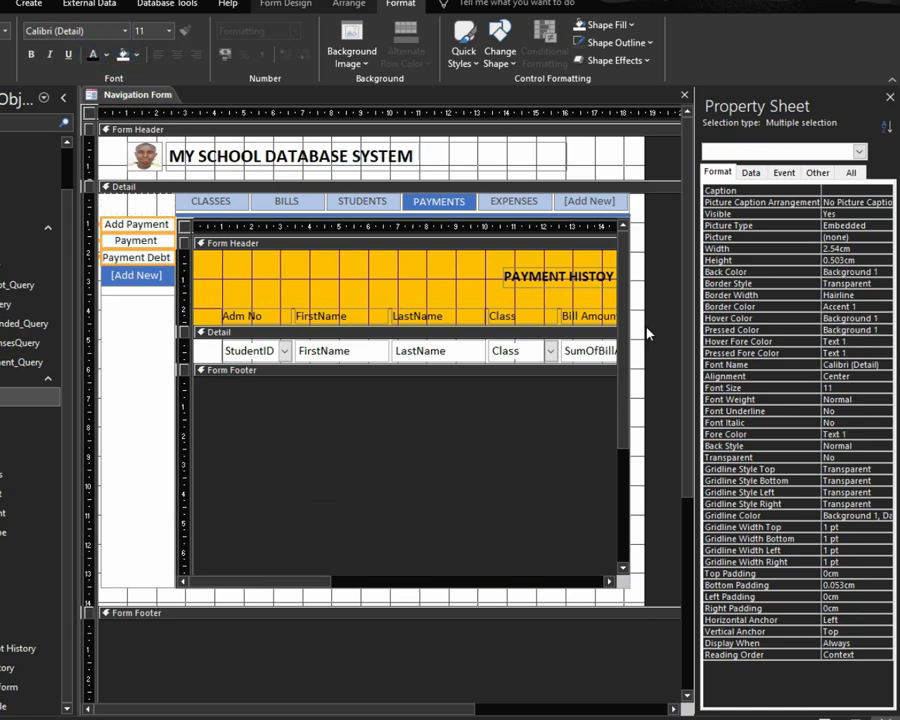
left_click(755, 262)
type("0.635cm")
key("Return")
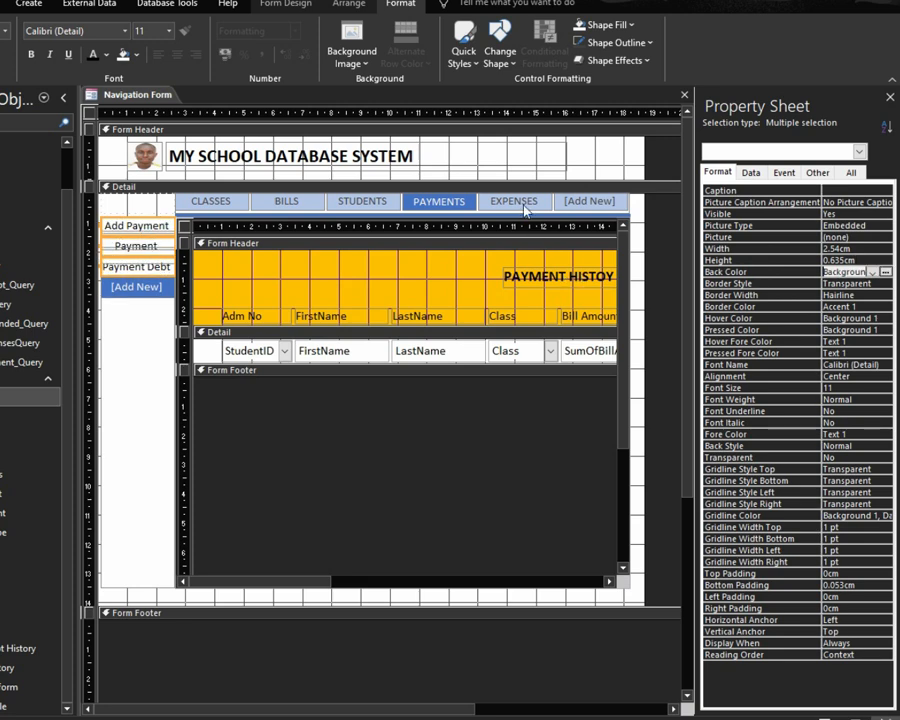
Give the Accounting tab under EXPENSES a white background and black text
left_click(524, 206)
left_click(134, 224)
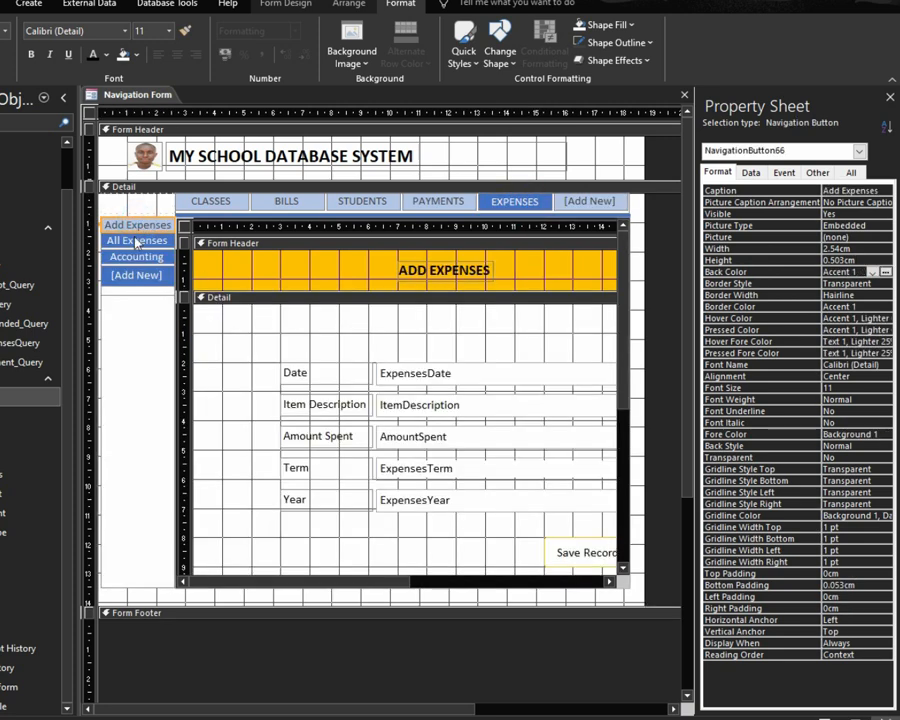
left_click(136, 242)
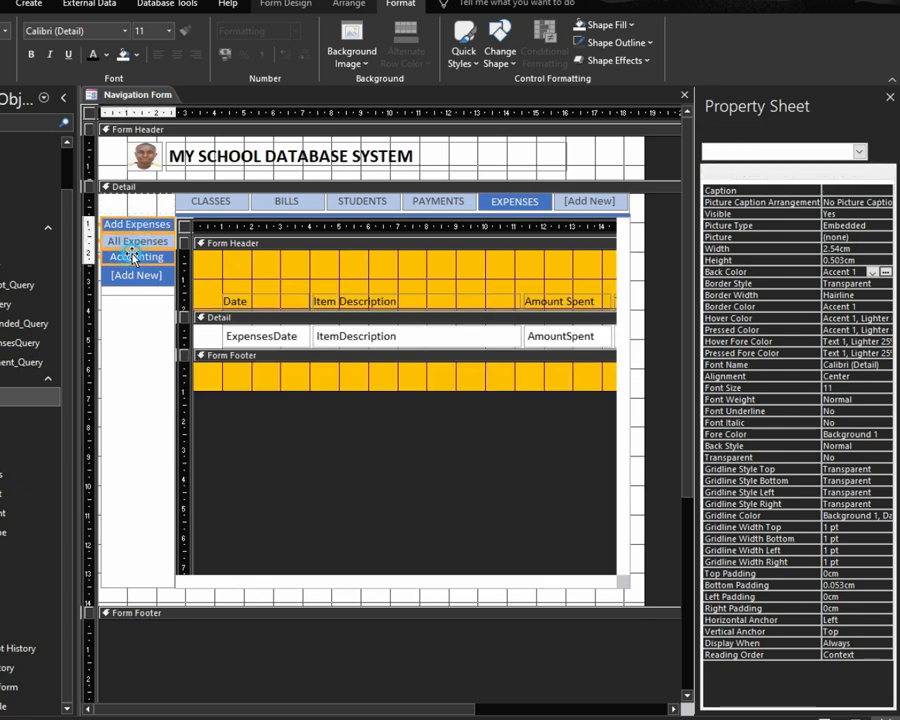
left_click(126, 256)
left_click(125, 54)
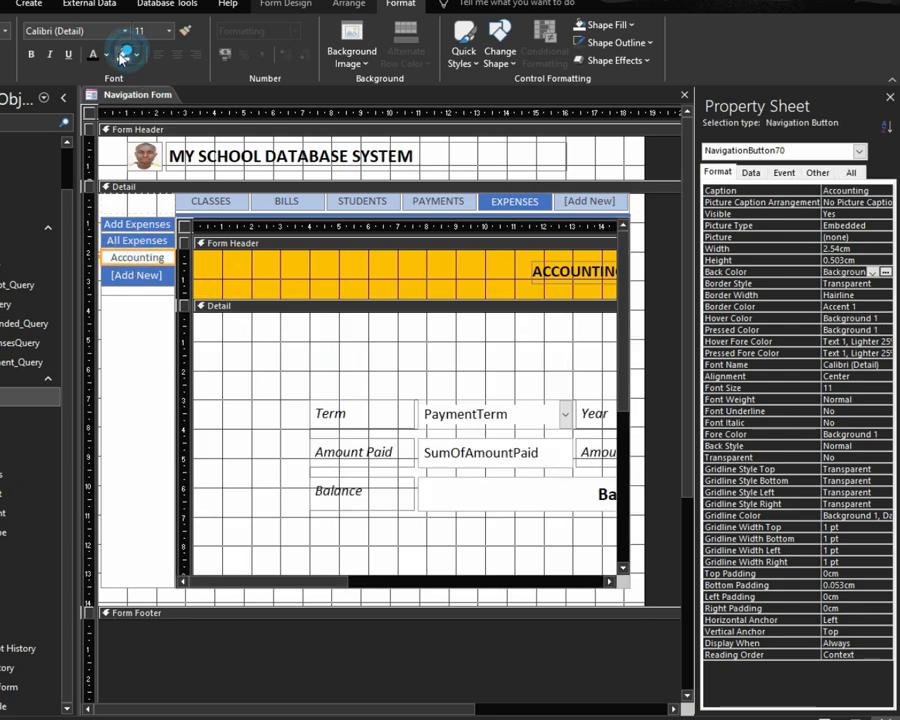
left_click(95, 55)
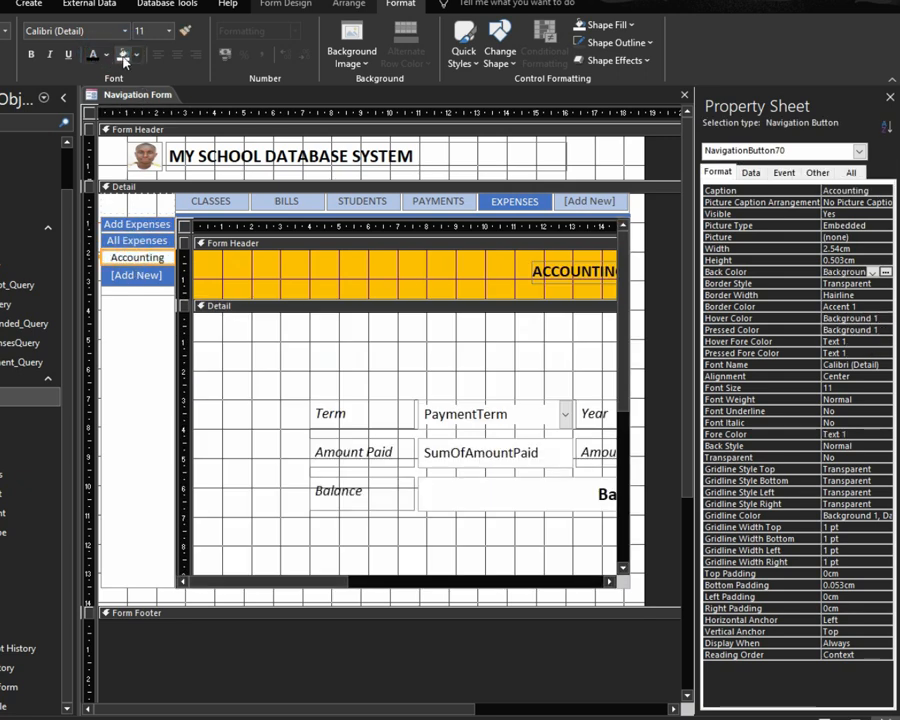
Give the Add Expenses, All Expenses and Accounting tabs together a white background, black text and a height of 0.635 cm
left_click(128, 226)
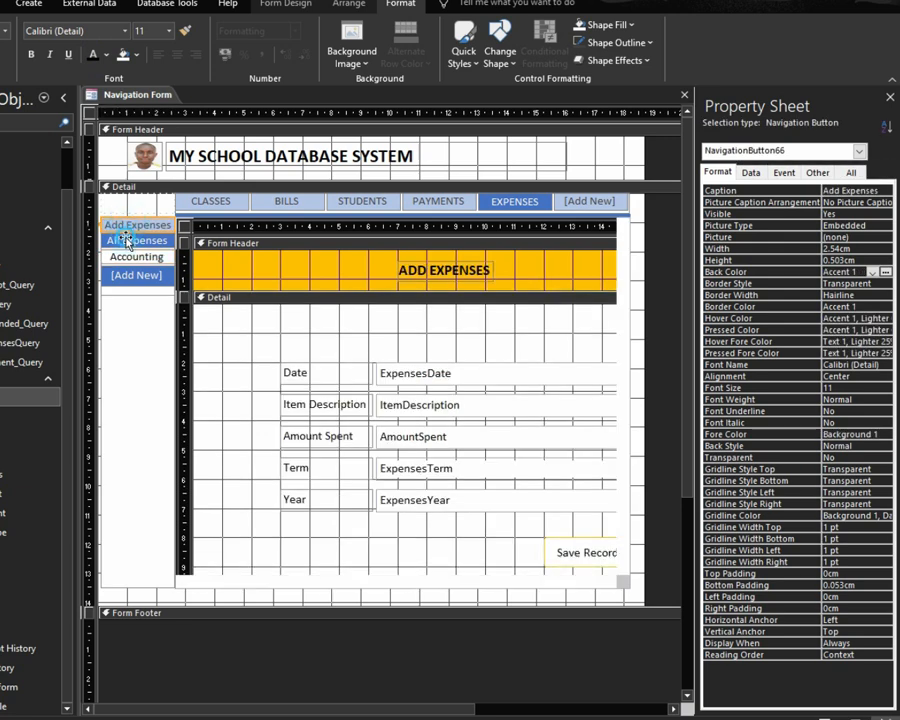
left_click(127, 242, "shift")
left_click(130, 254, "shift")
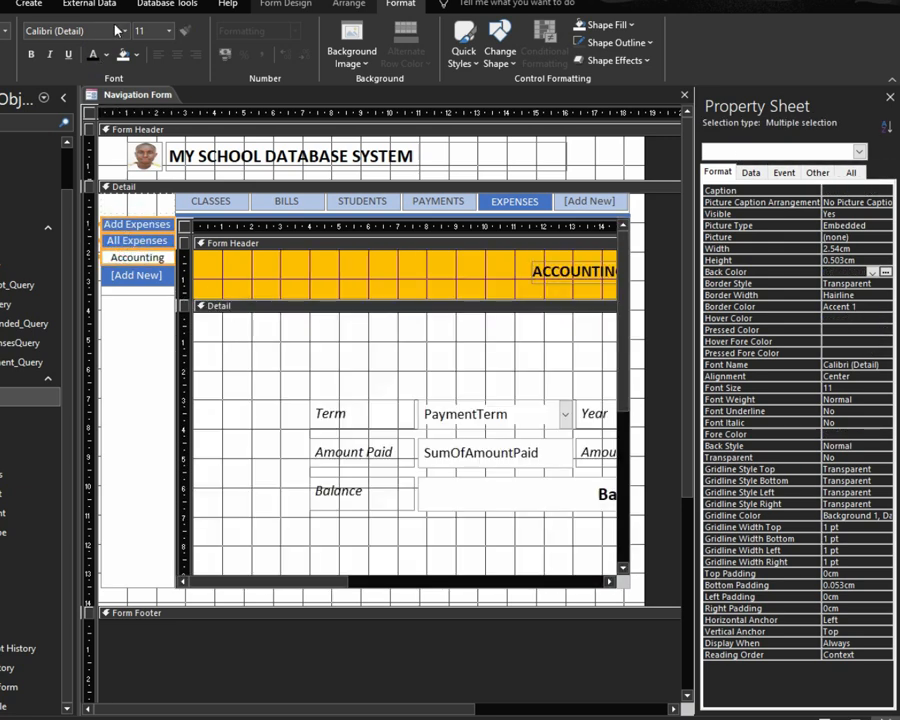
left_click(119, 55)
left_click(96, 55)
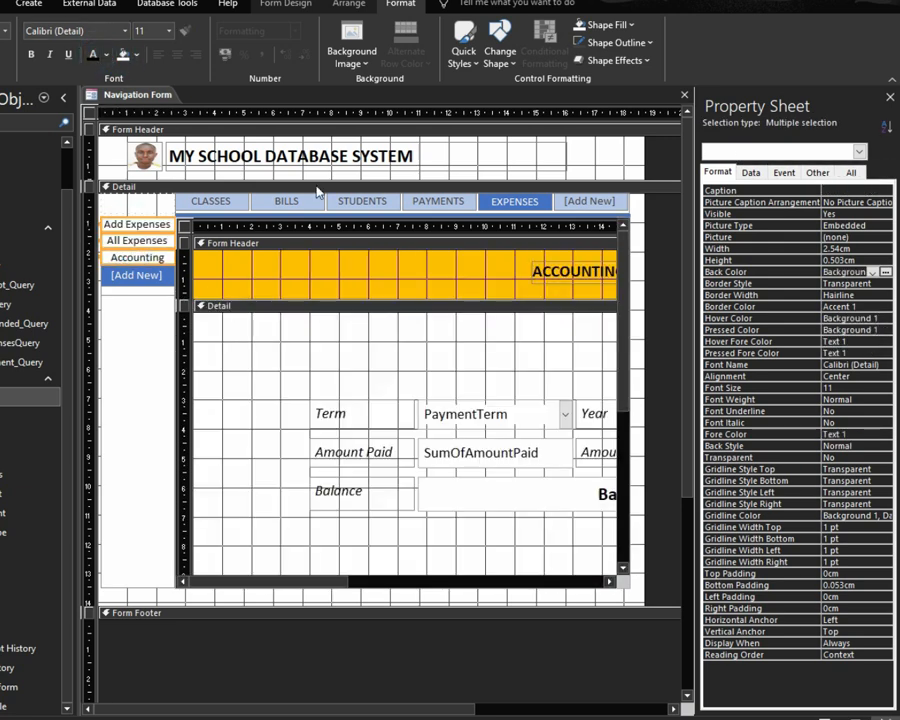
left_click(750, 262)
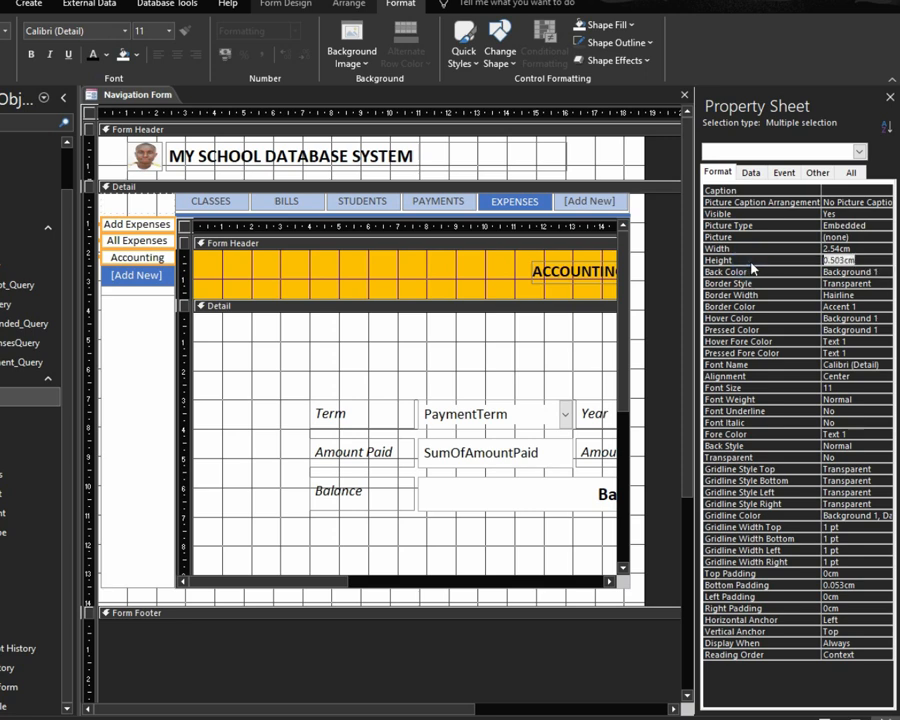
type("0.635cm")
key("Return")
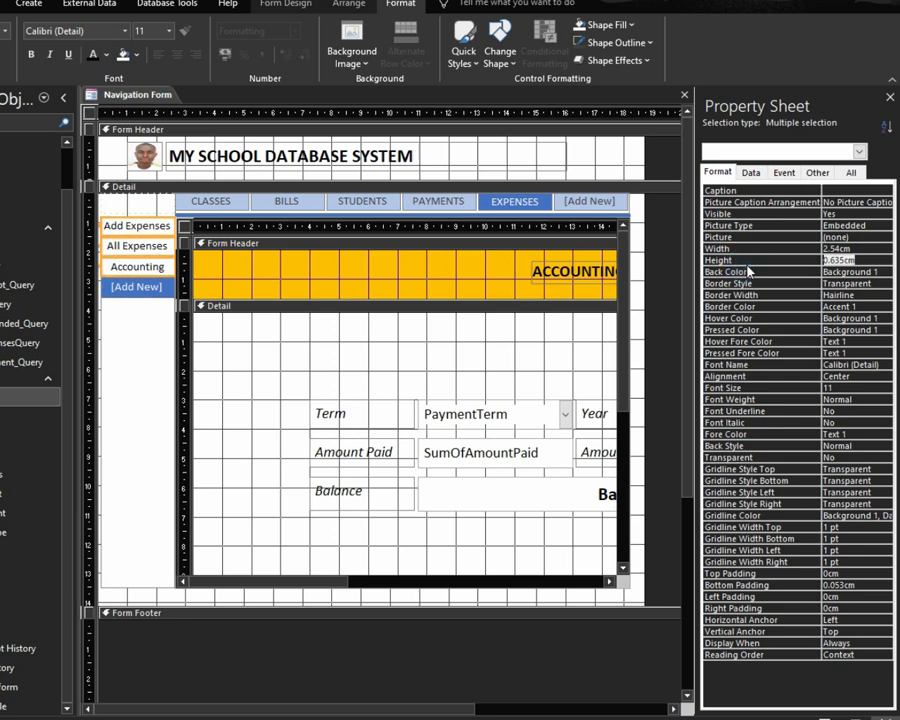
Select the CLASSES, BILLS, STUDENTS, PAYMENTS and EXPENSES category tabs together and fill them with black (Text 1)
left_click(226, 200)
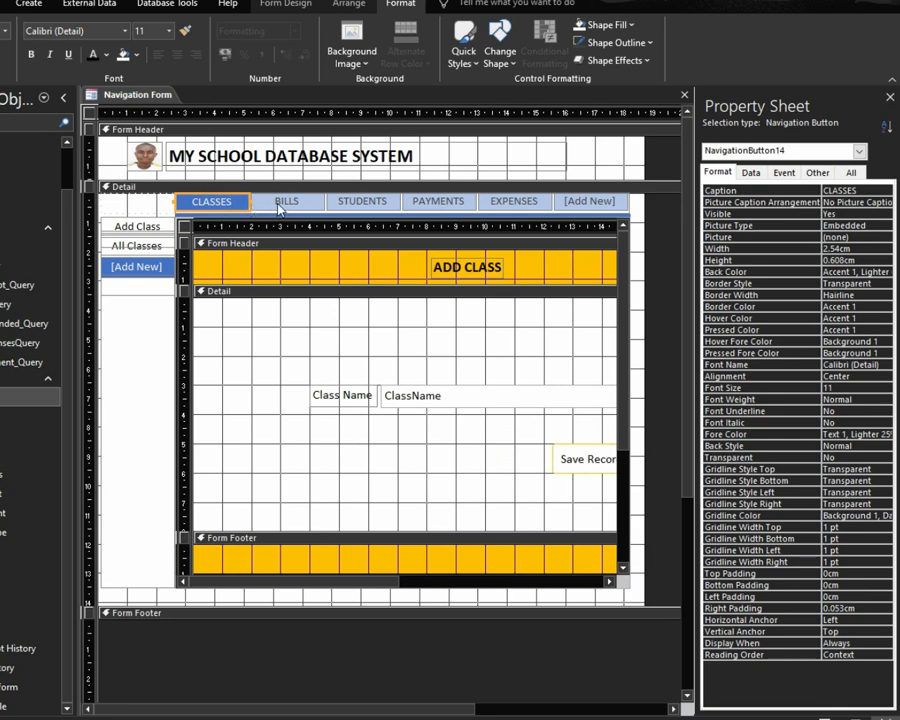
left_click(294, 200)
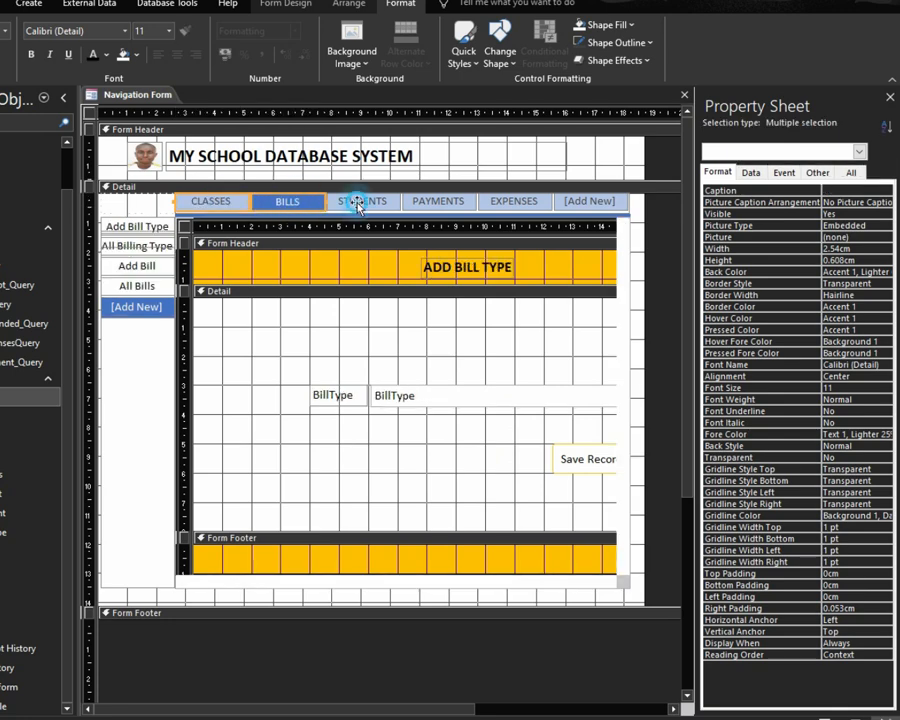
left_click(360, 201)
left_click(438, 201)
left_click(497, 203)
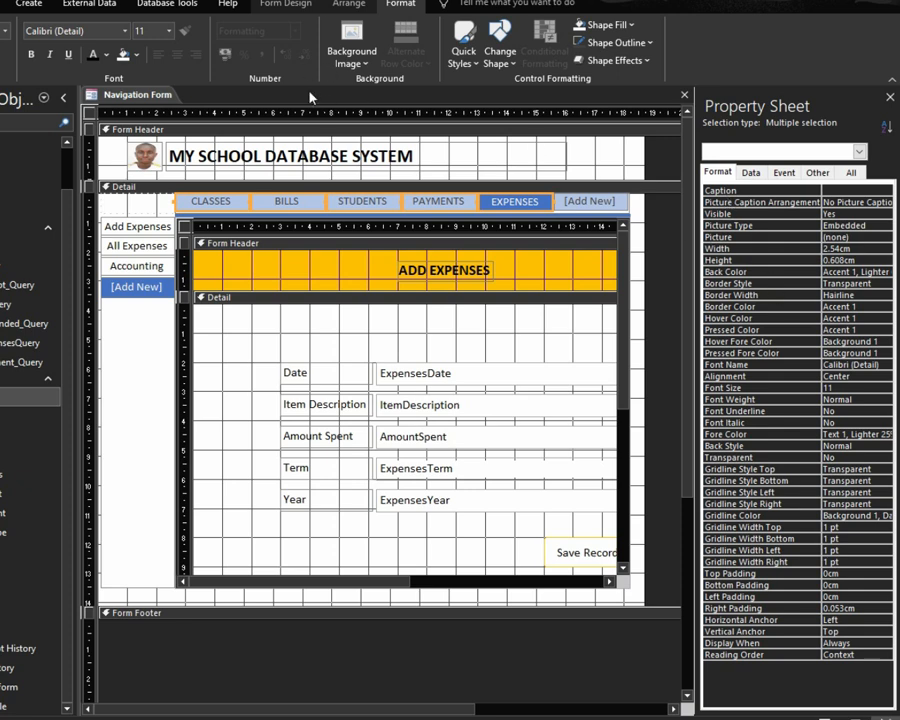
left_click(139, 54)
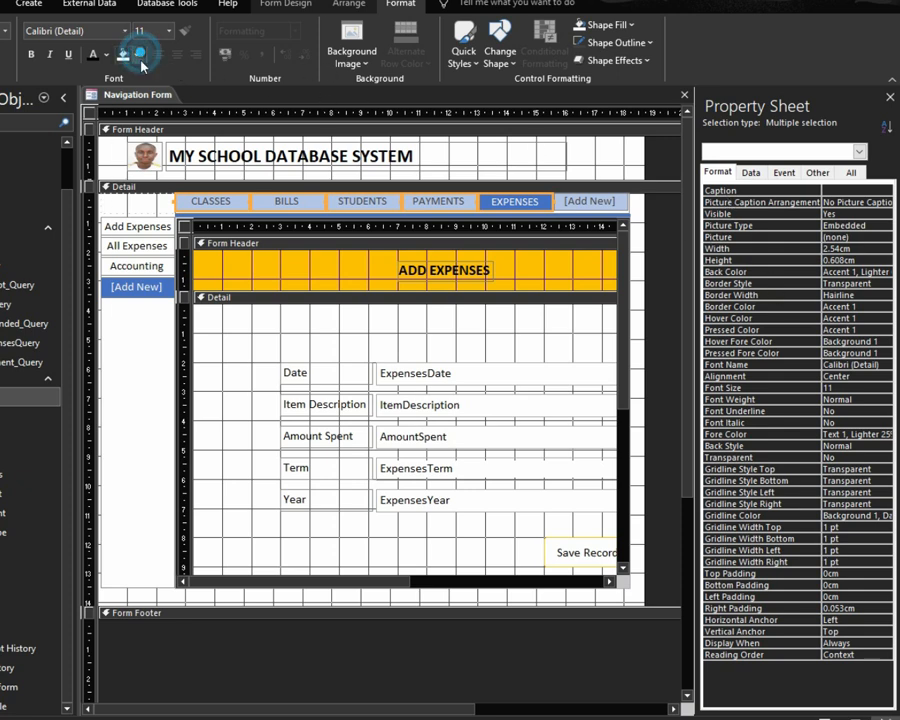
left_click(137, 52)
left_click(137, 54)
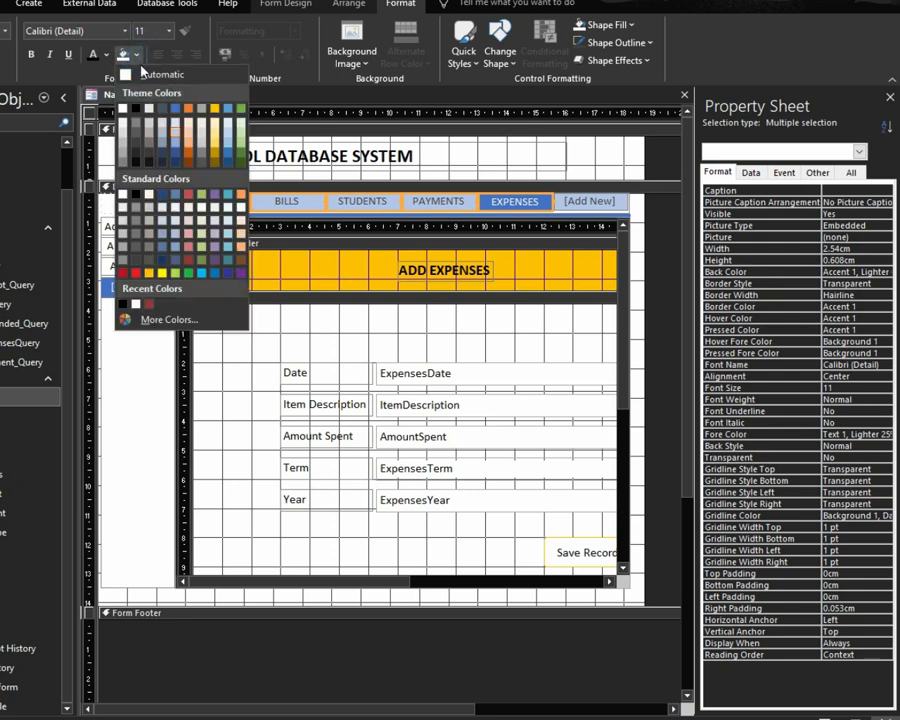
left_click(136, 110)
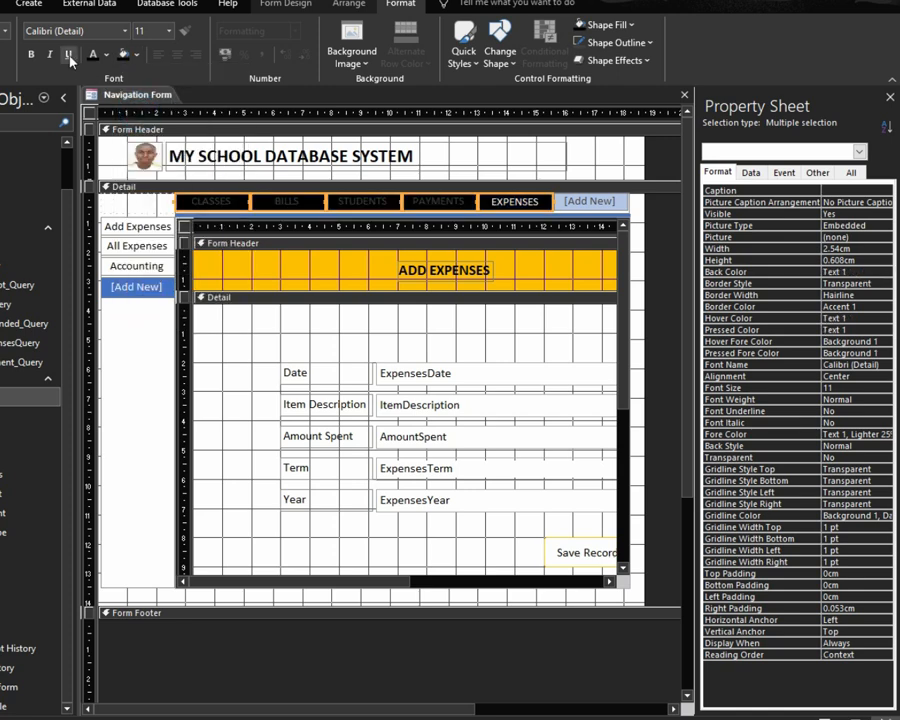
Set the font colour of the five selected category tabs to white
left_click(106, 55)
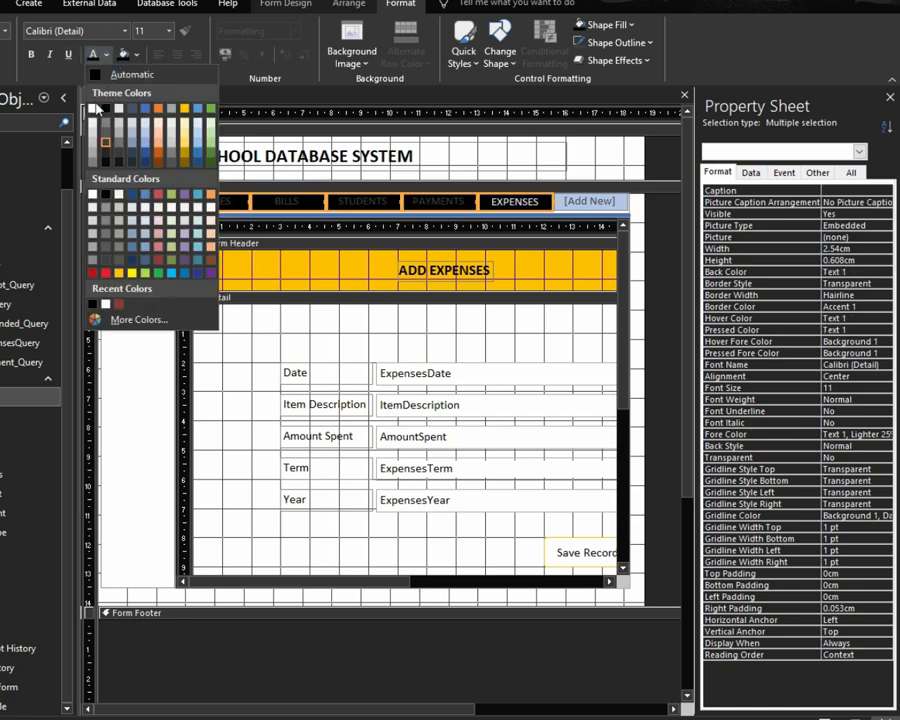
left_click(95, 108)
left_click(95, 112)
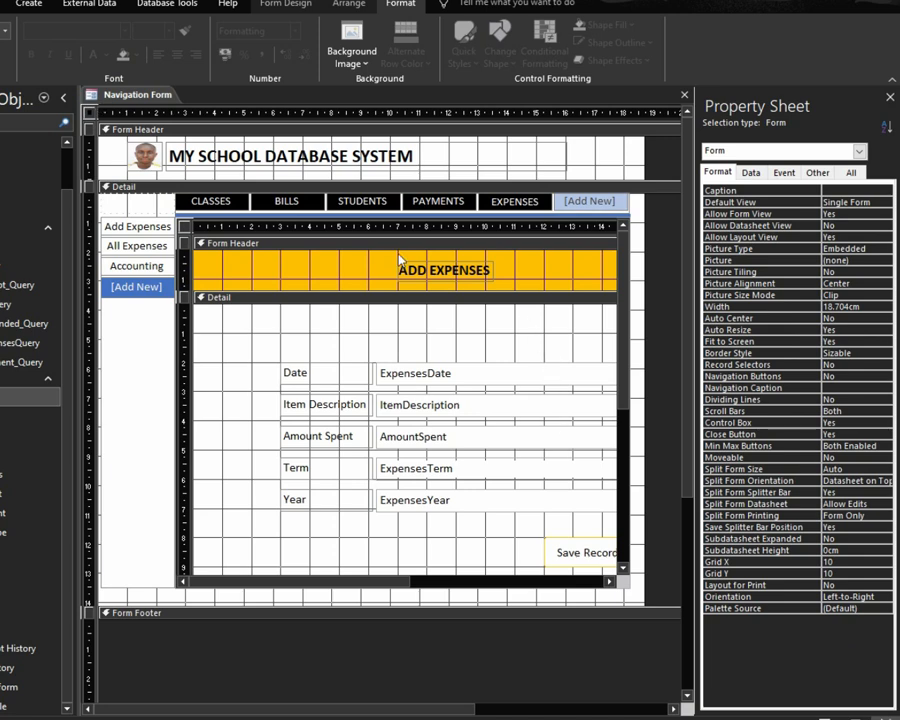
left_click(584, 216)
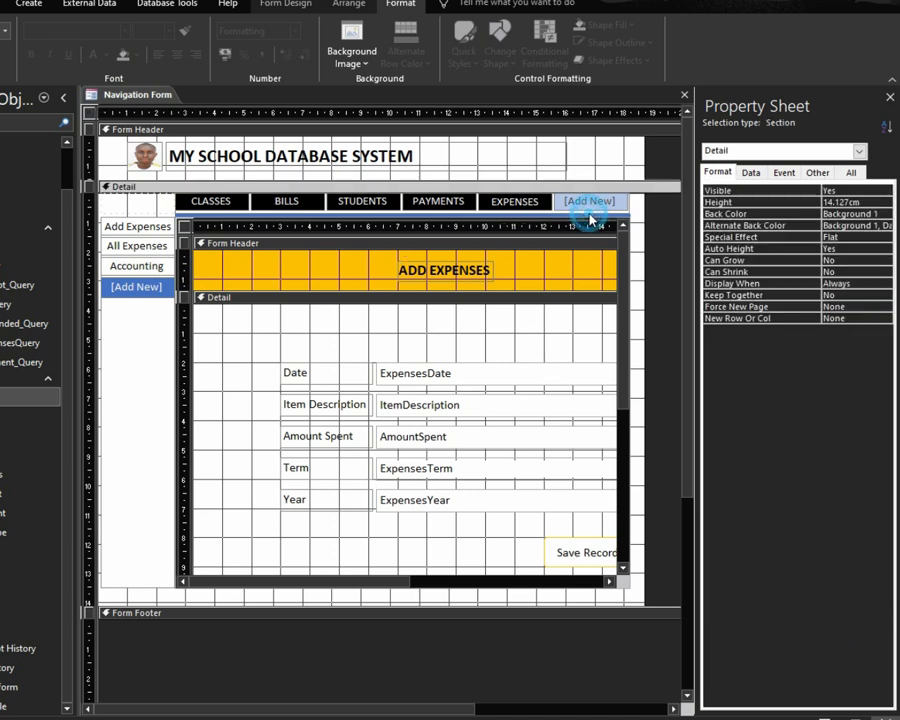
left_click(588, 216)
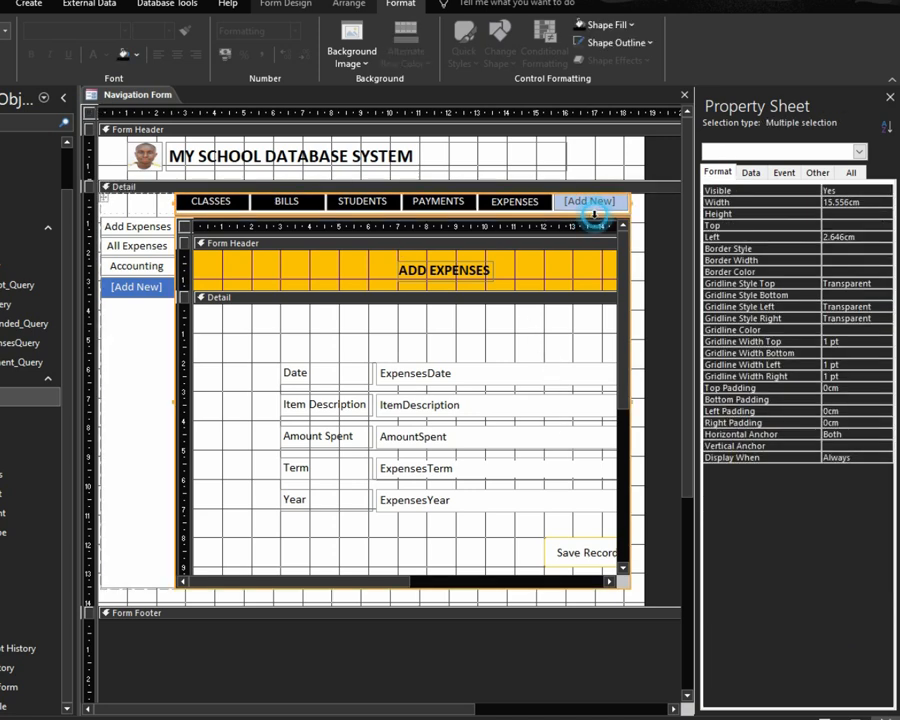
left_click(649, 223)
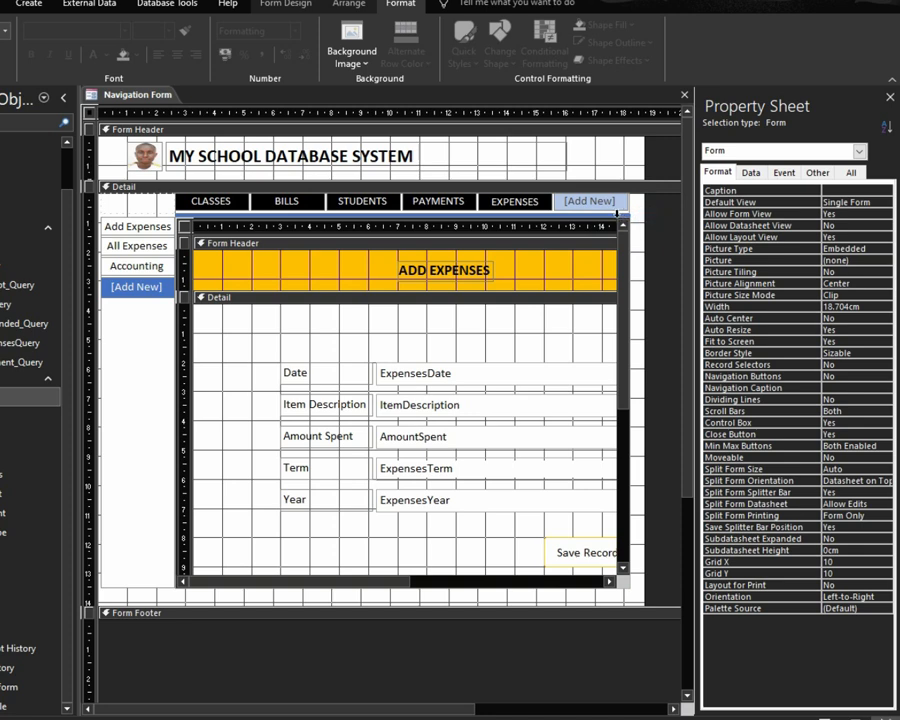
Set the control padding of the category tabs, the blue line beneath them and the subform to 0 cm, and preview the form
left_click(616, 213)
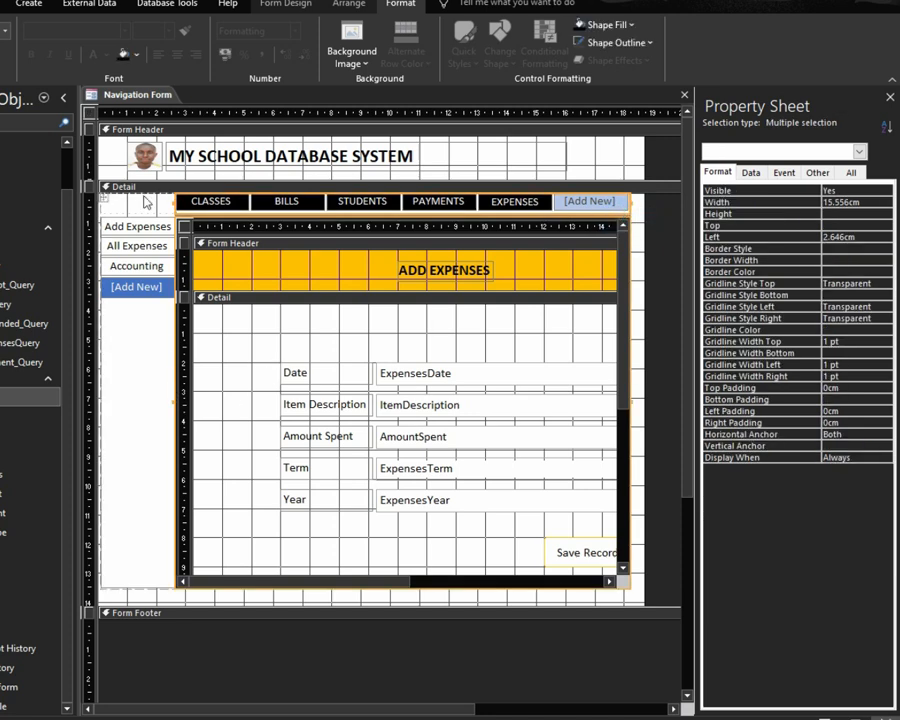
left_click(143, 201)
left_click(178, 213)
left_click(349, 4)
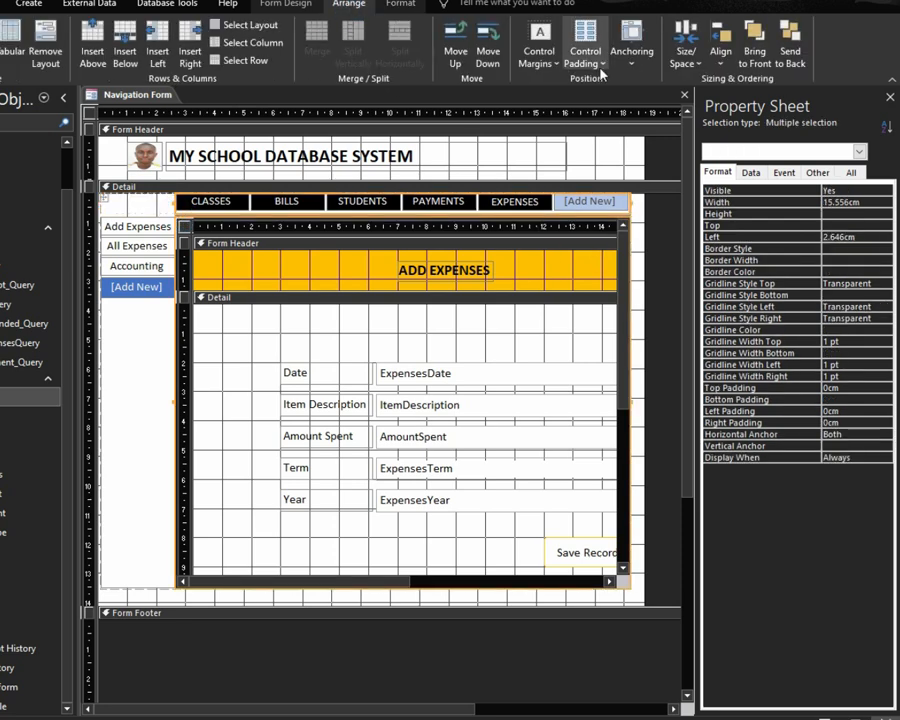
left_click(602, 73)
left_click(605, 89)
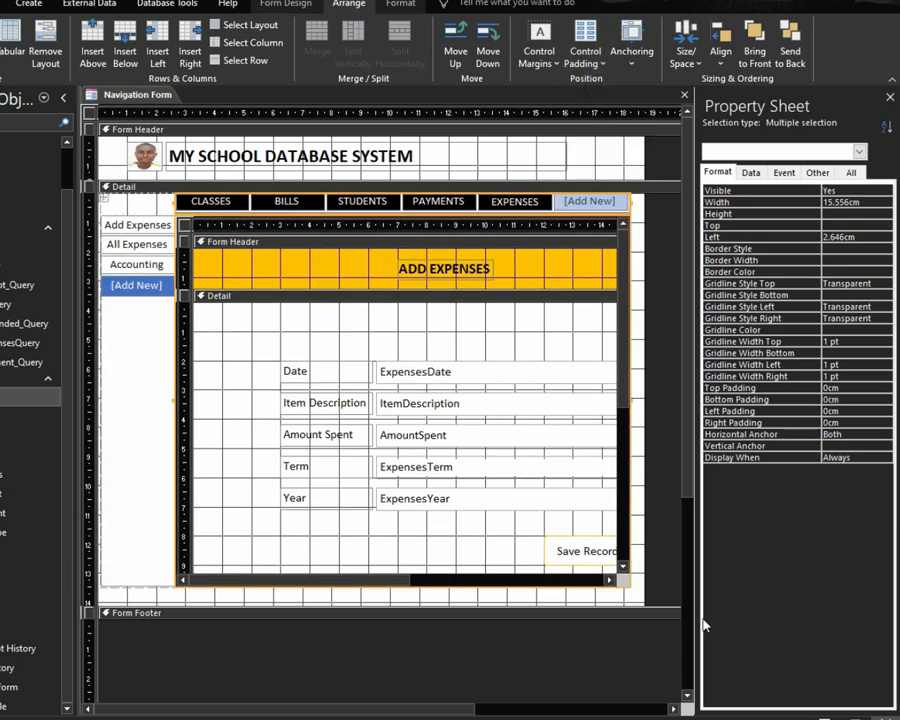
left_click(824, 717)
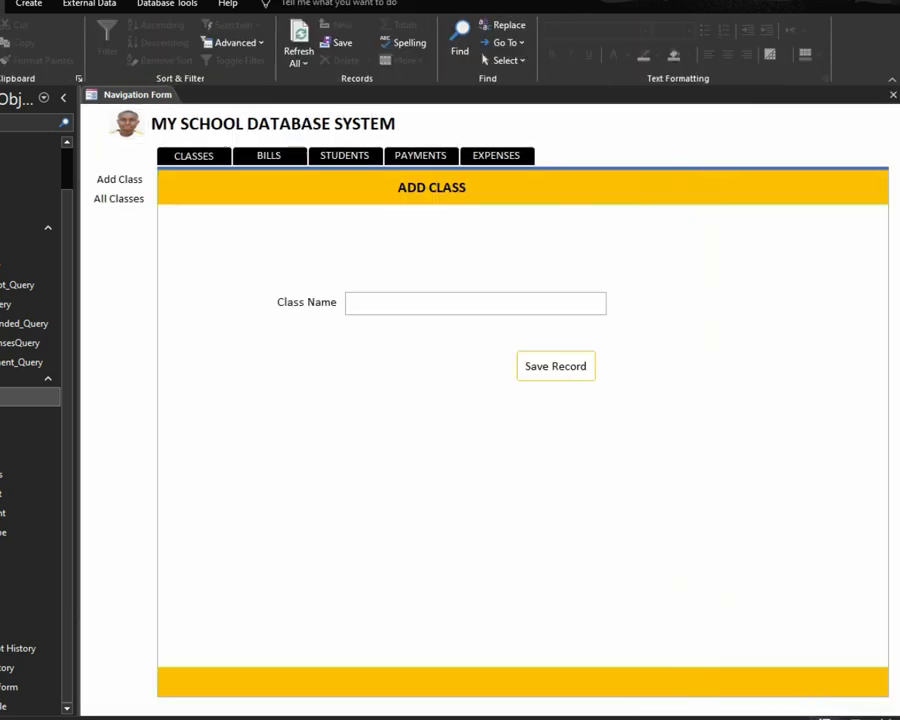
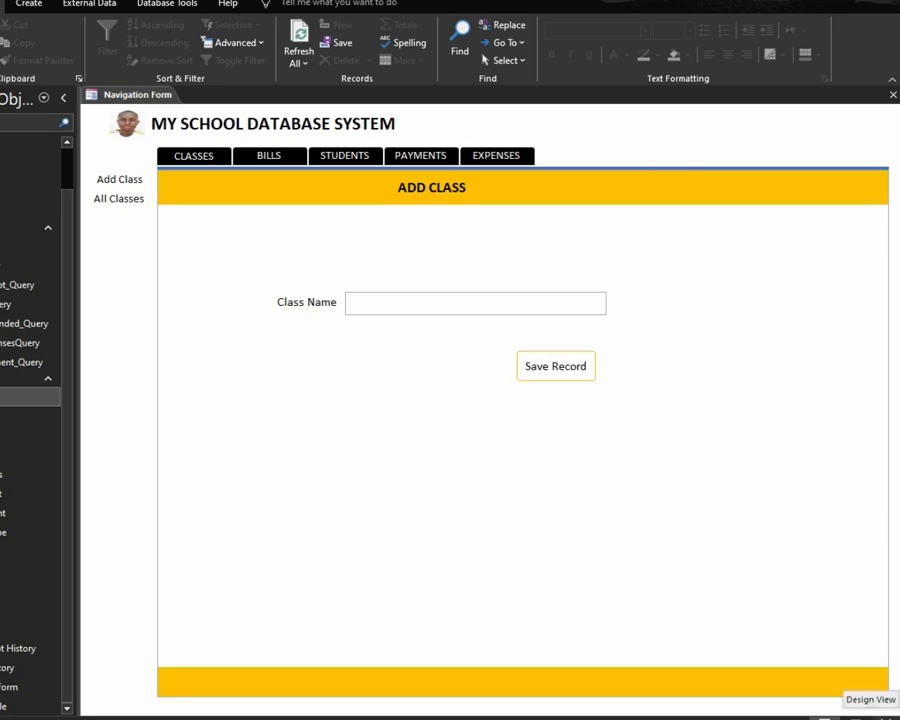
Fill the vertical navigation control holding the sub-tabs with black (Text 1)
left_click(868, 714)
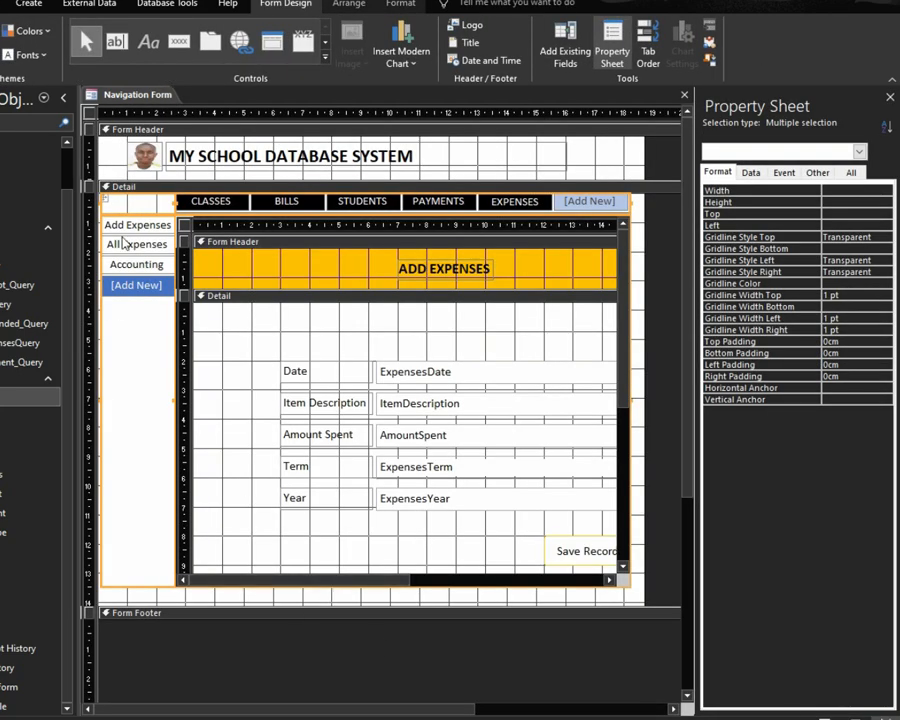
left_click(125, 358)
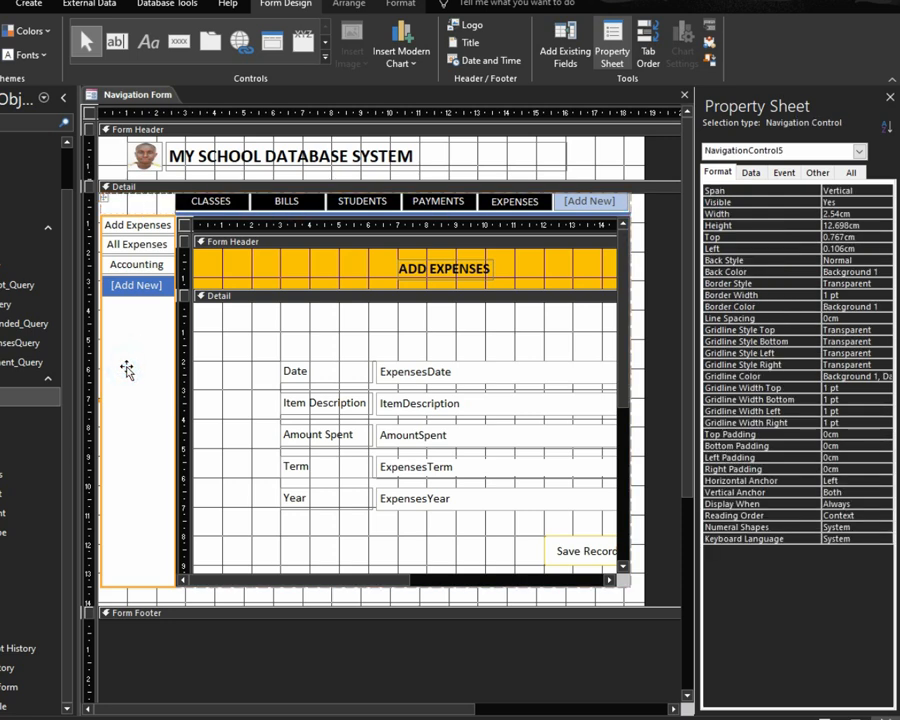
left_click(134, 514)
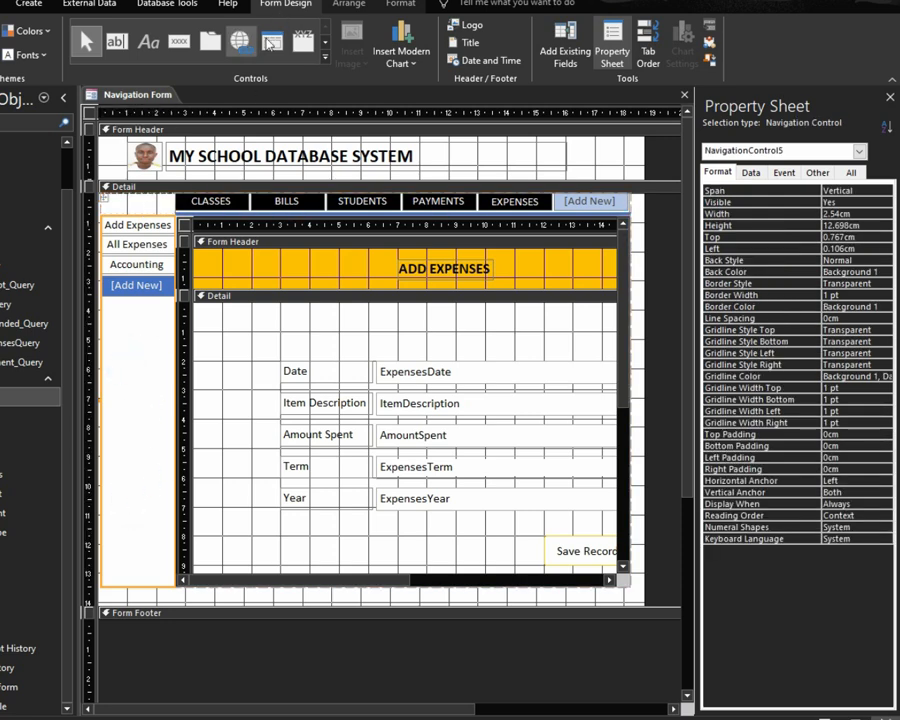
left_click(395, 6)
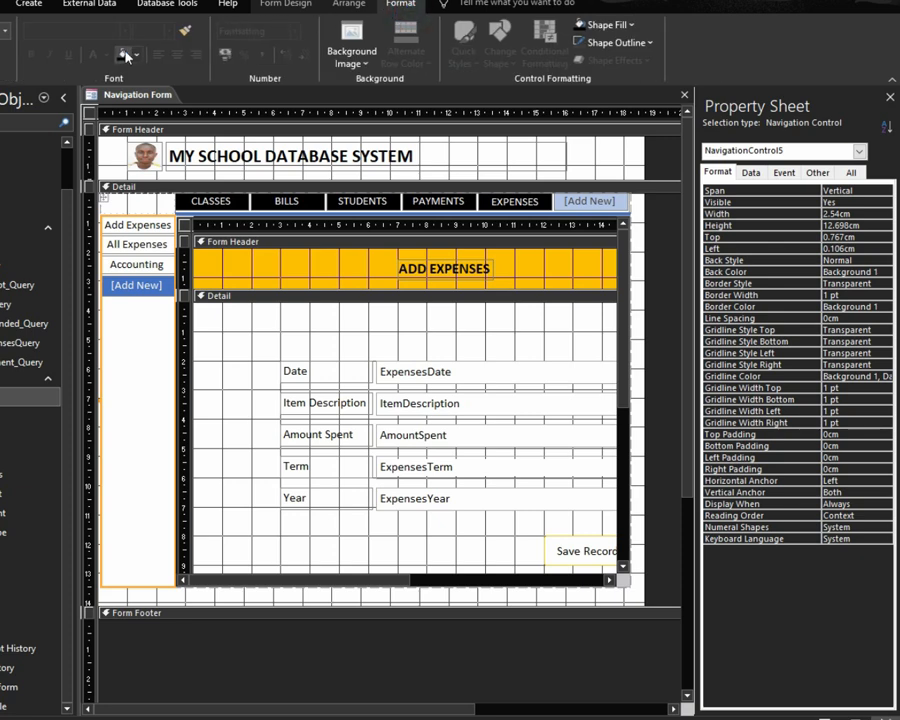
left_click(125, 57)
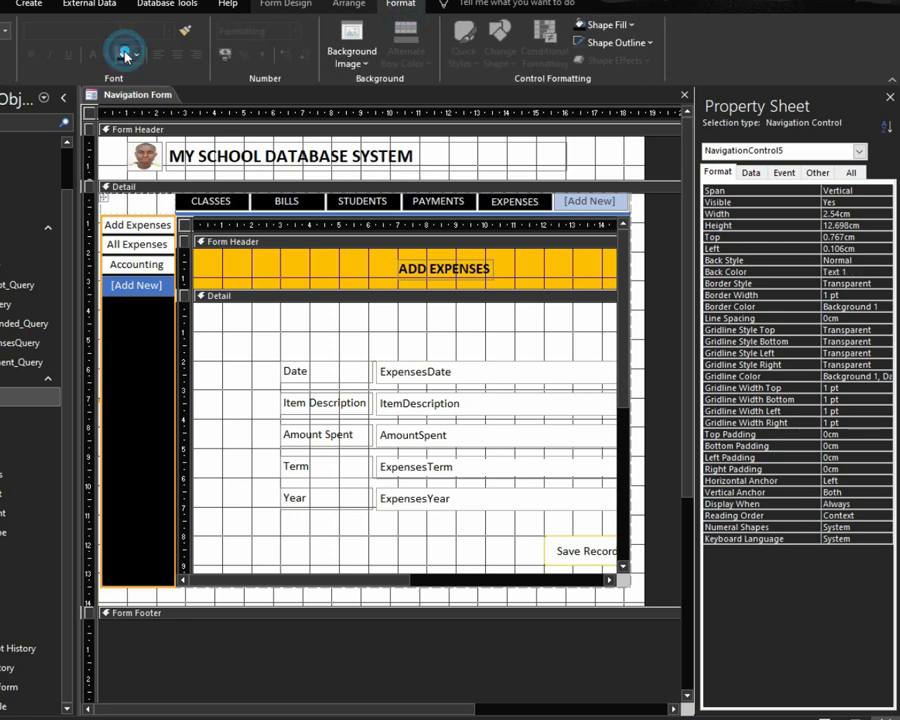
Look through the CLASSES, BILLS, STUDENTS, PAYMENTS and EXPENSES categories in the design to check the vertical navigation area
left_click(283, 201)
left_click(215, 201)
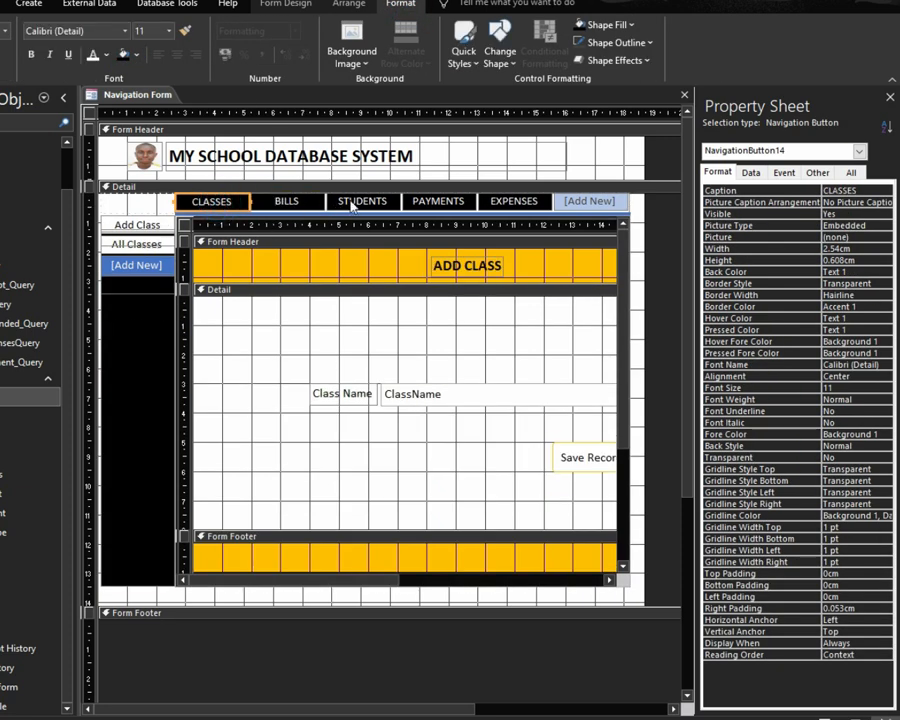
left_click(360, 201)
left_click(438, 201)
left_click(514, 201)
left_click(588, 201)
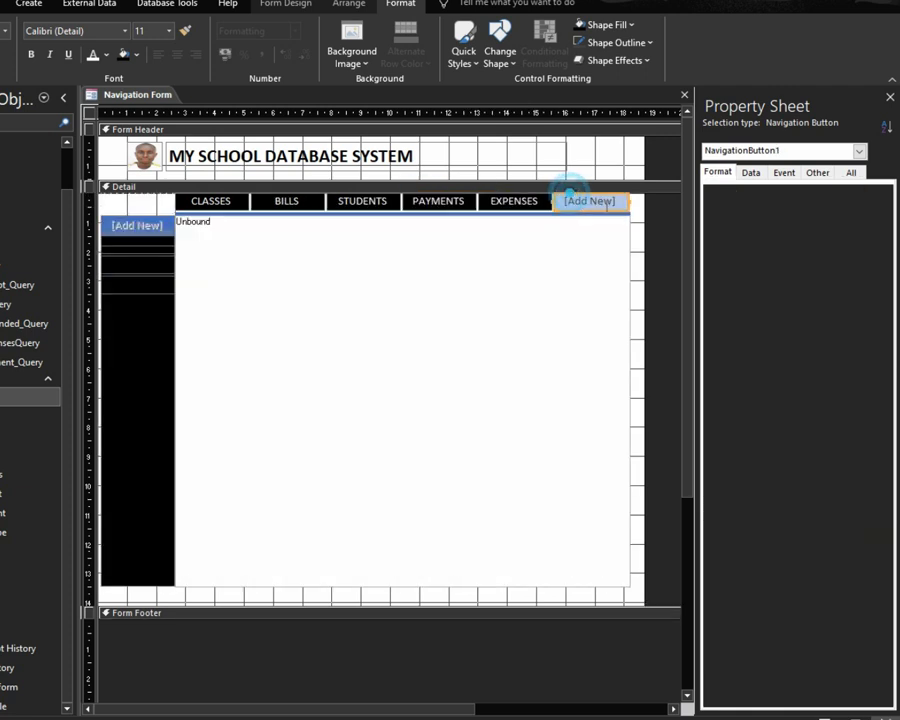
Try to select the blue line beneath the category tabs
left_click(644, 220)
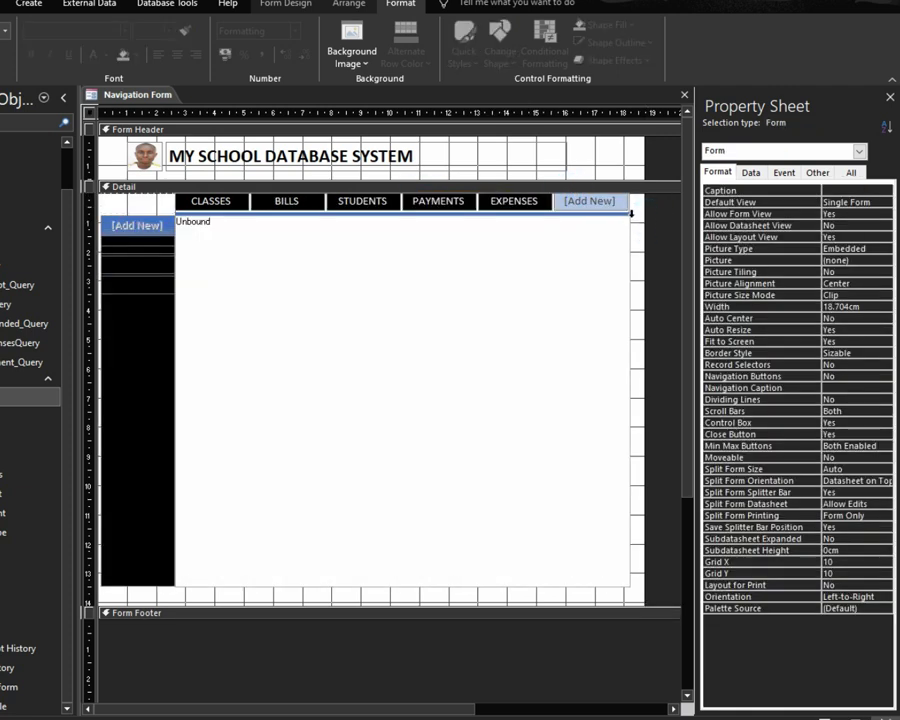
left_click(626, 207)
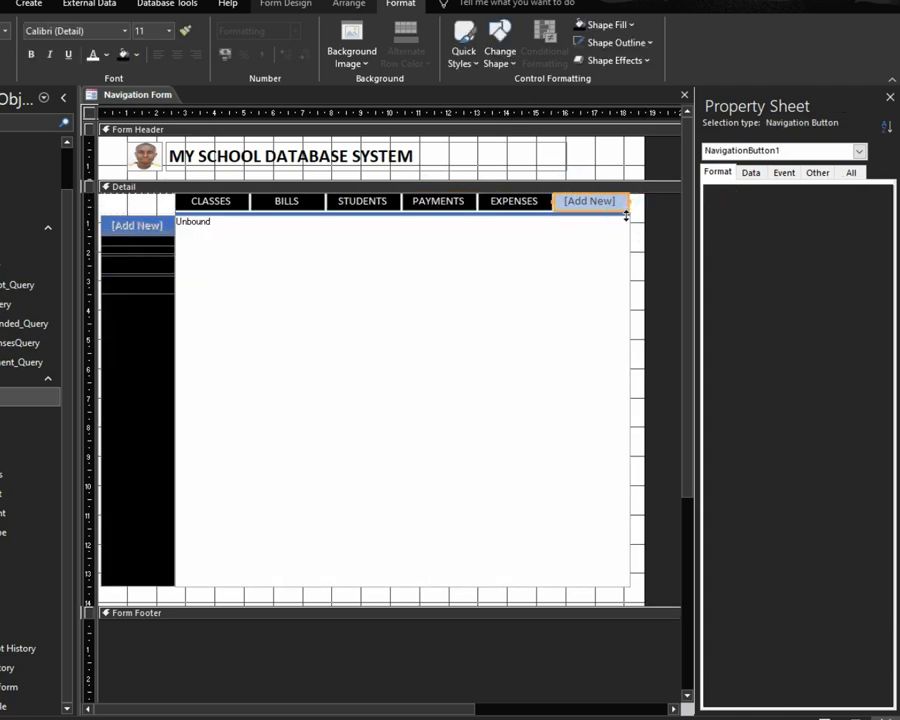
left_click(628, 215)
left_click(642, 227)
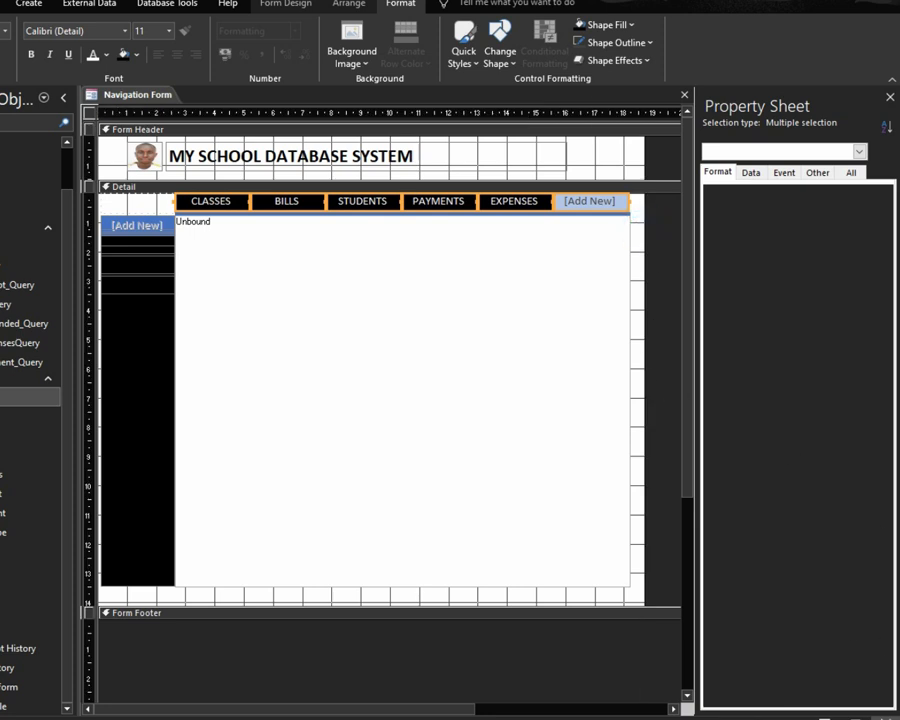
Preview the form and open the All Classes and Add Class vertical tabs to check the styling
left_click(824, 717)
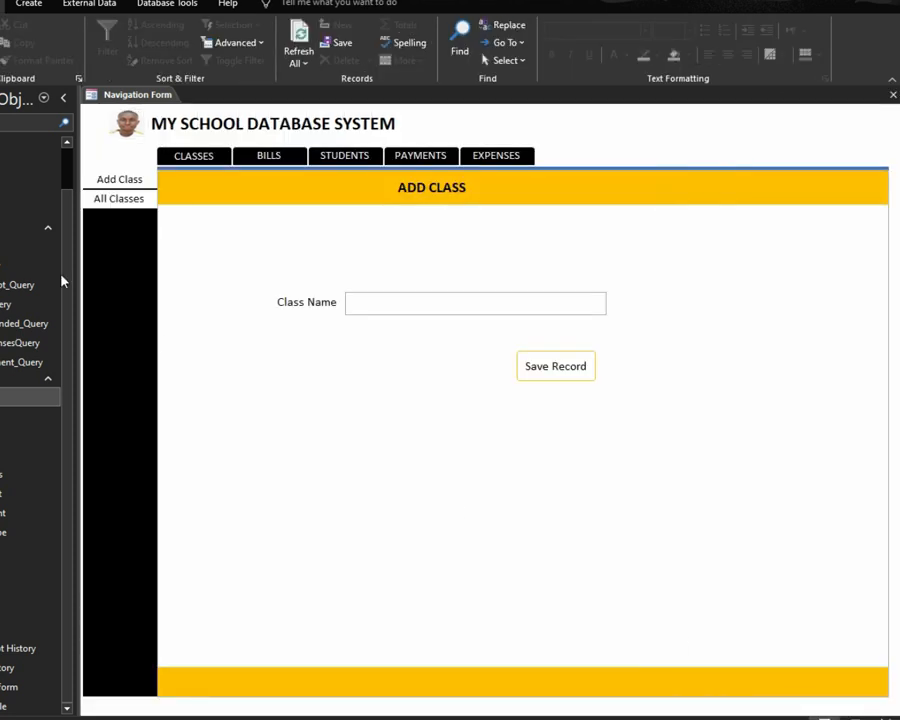
left_click(112, 197)
left_click(116, 178)
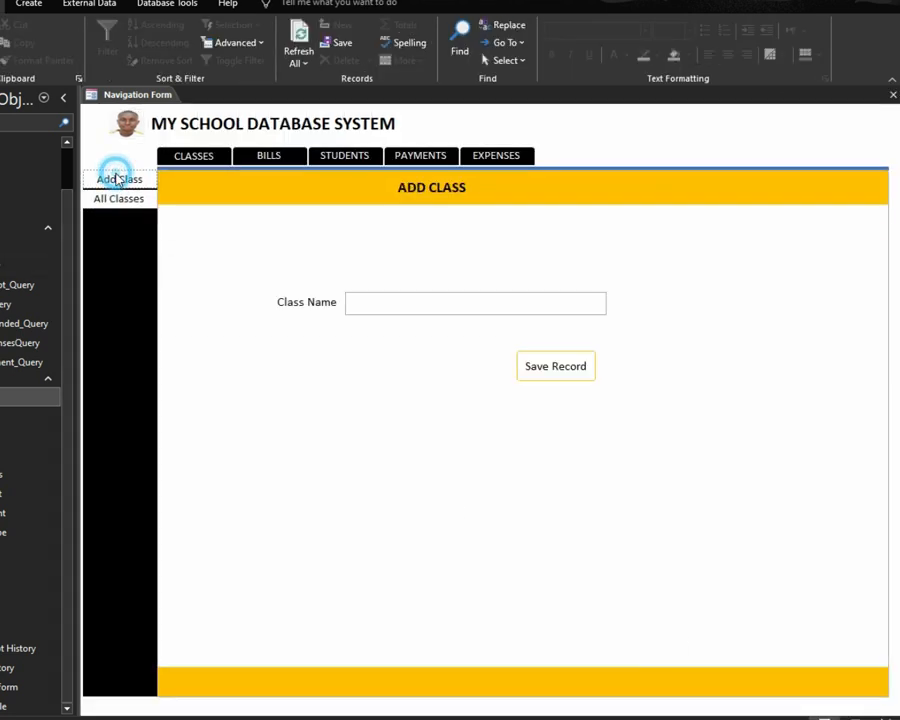
Return to the form design and remove the shared control layout from the navigation controls, blue line and subform
left_click(885, 717)
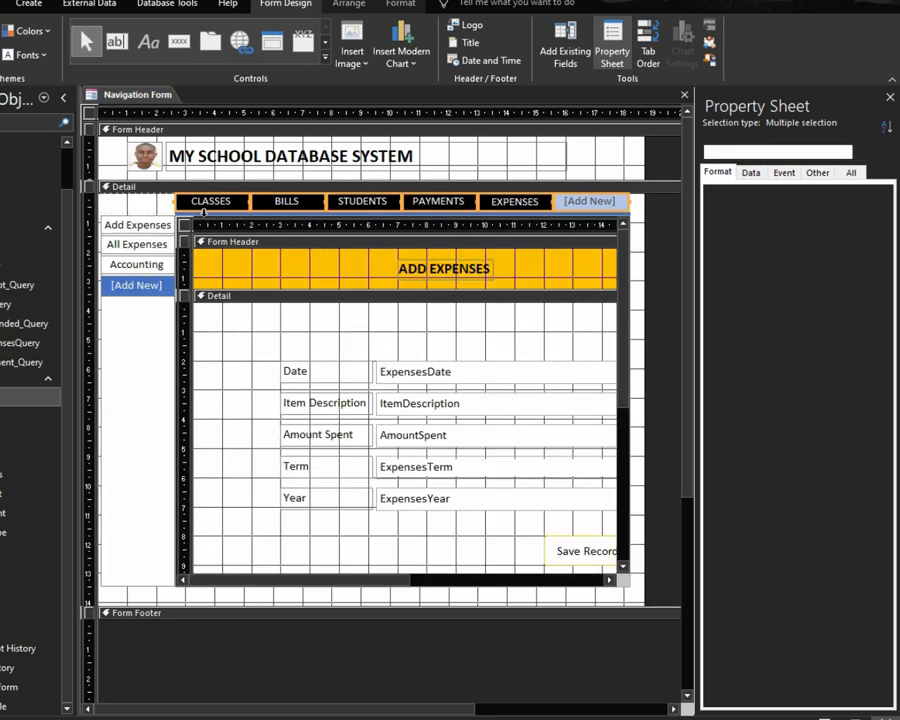
left_click(145, 198)
left_click(101, 197)
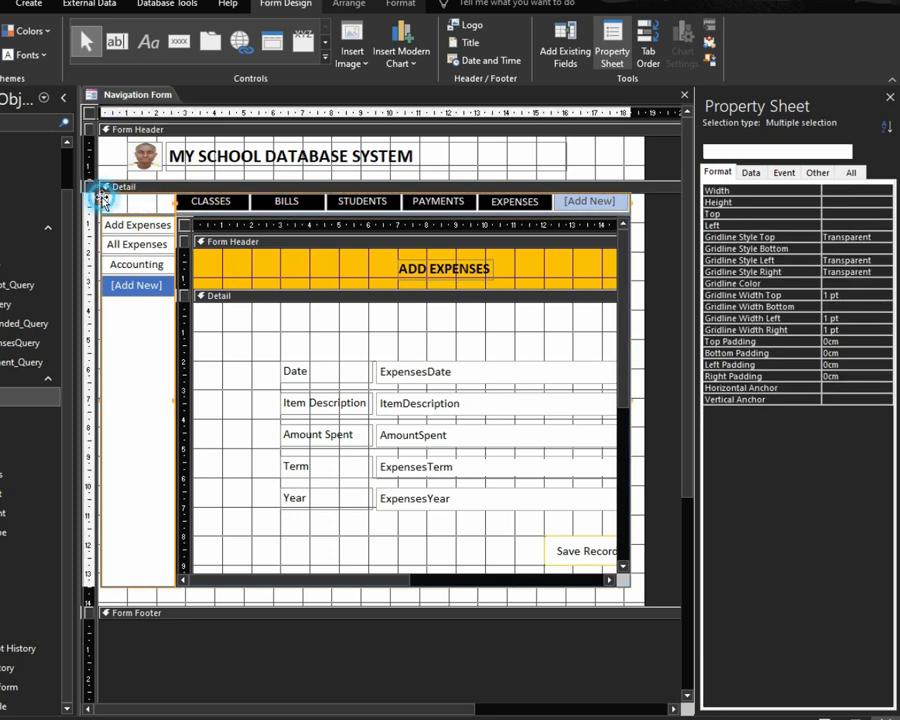
right_click(102, 199)
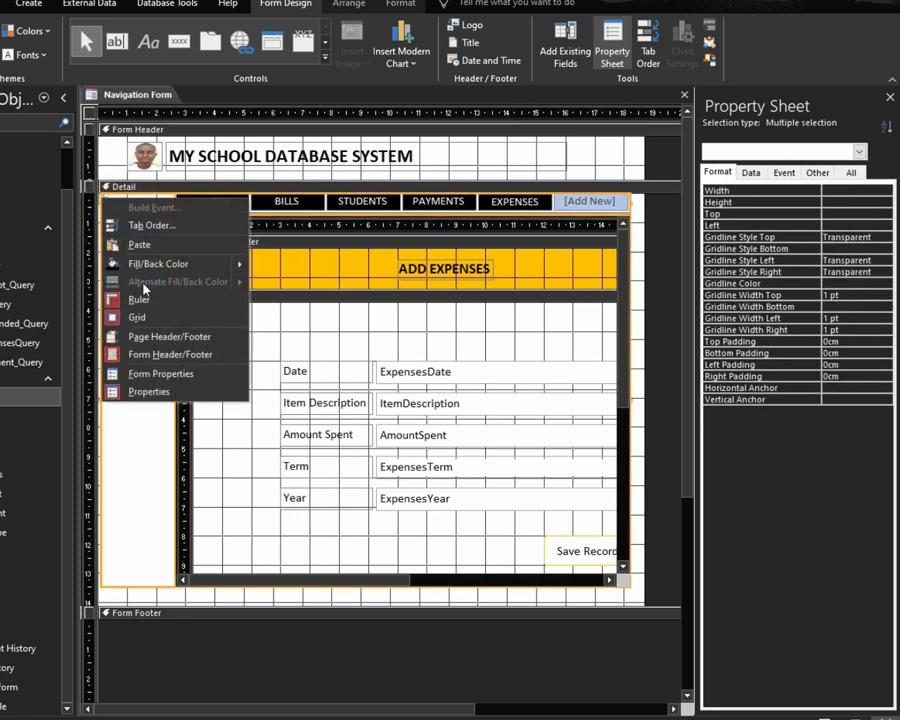
right_click(282, 193)
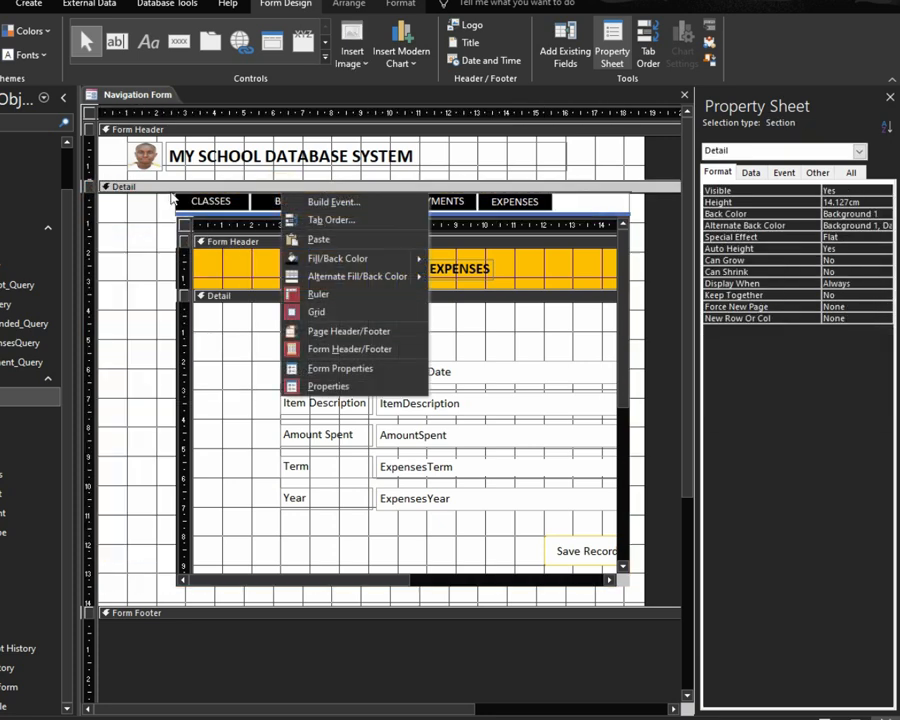
left_click(105, 203)
left_click(105, 203)
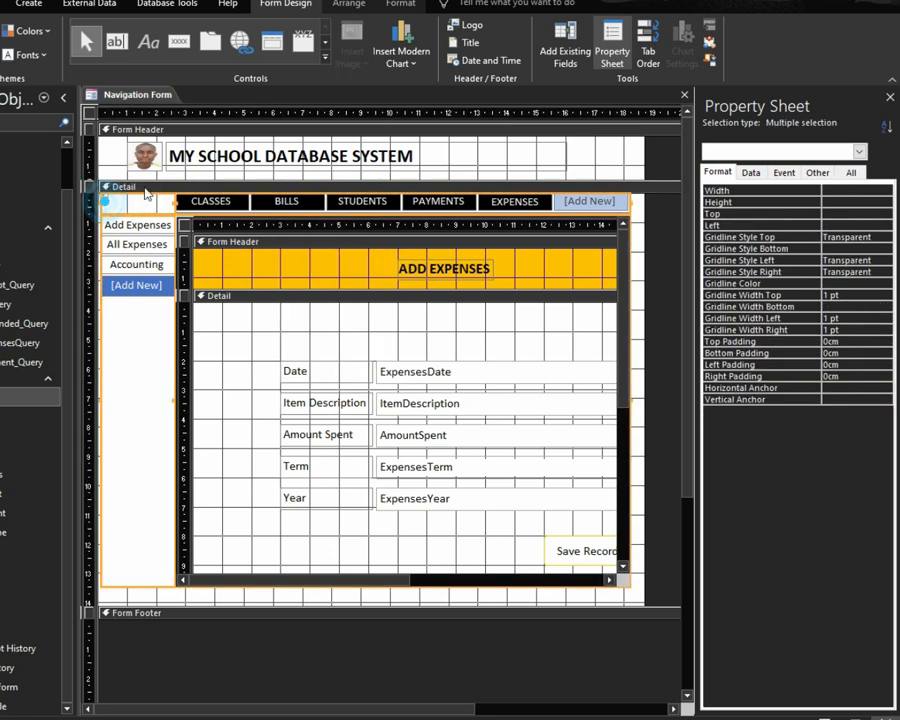
right_click(106, 203)
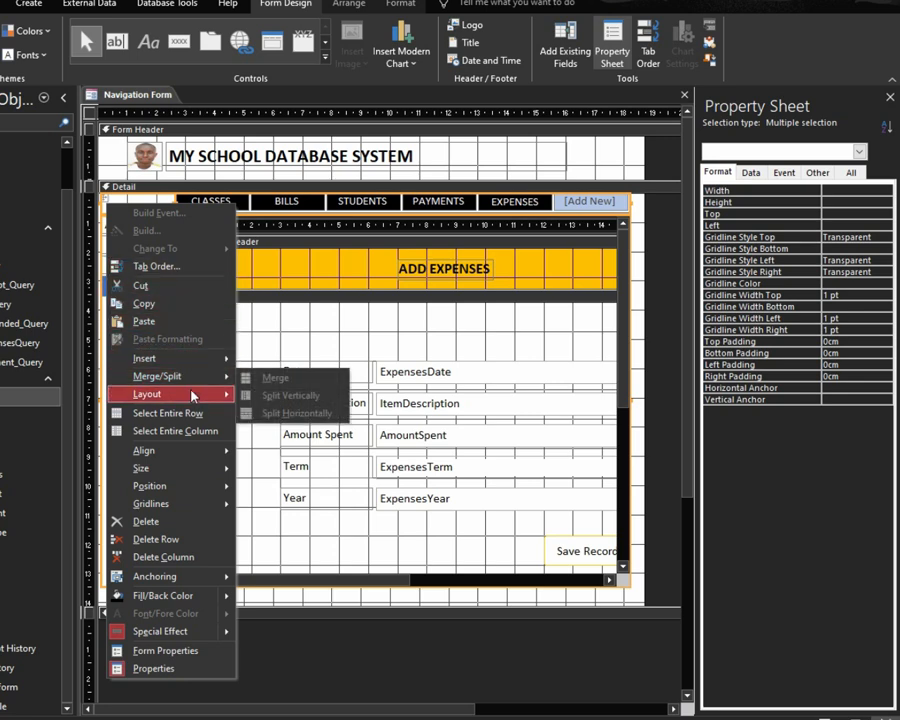
mouse_move(191, 394)
left_click(289, 431)
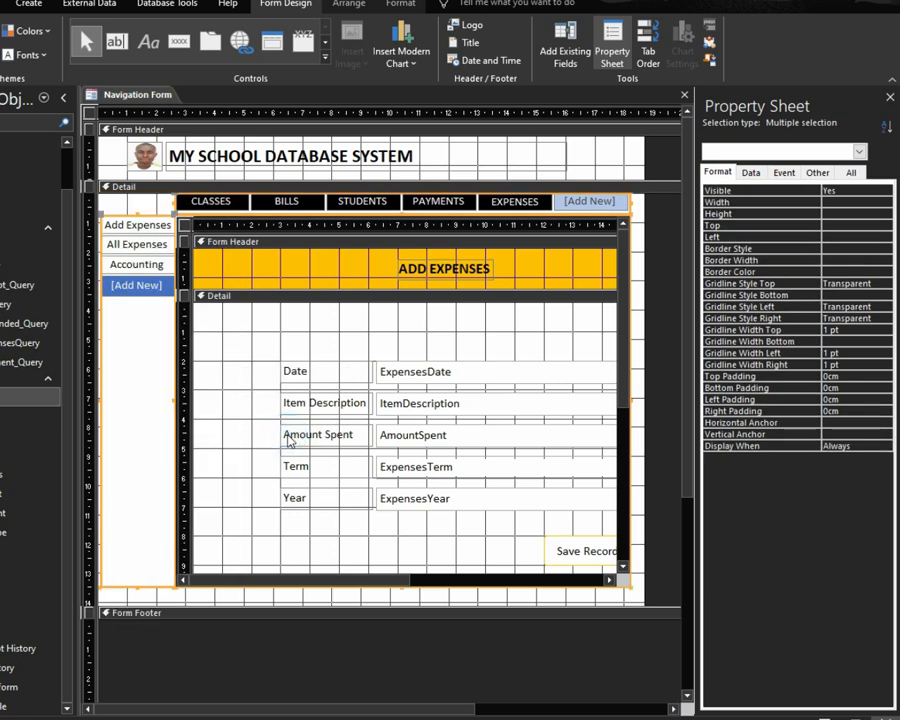
Delete the blue line beneath the category tabs and bring up the CLASSES category in the design
left_click(637, 241)
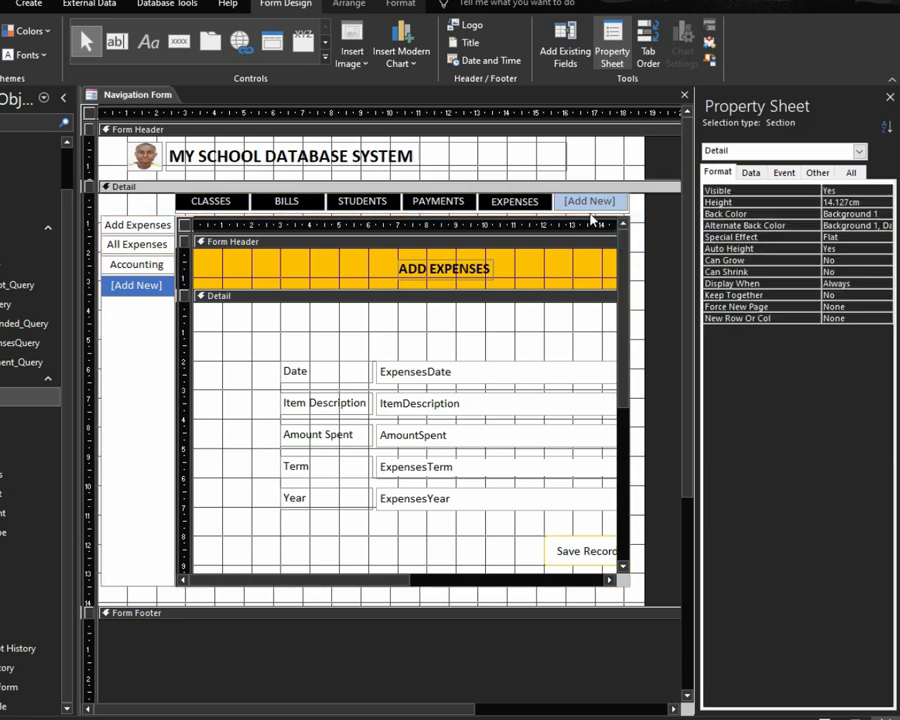
left_click(596, 218)
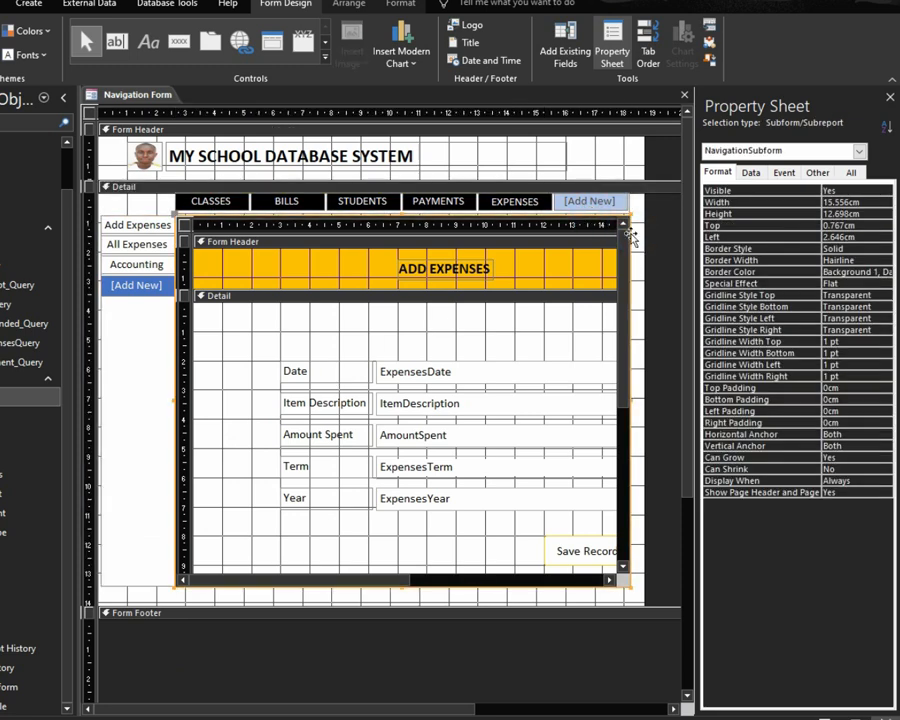
left_click(476, 269)
left_click(142, 283)
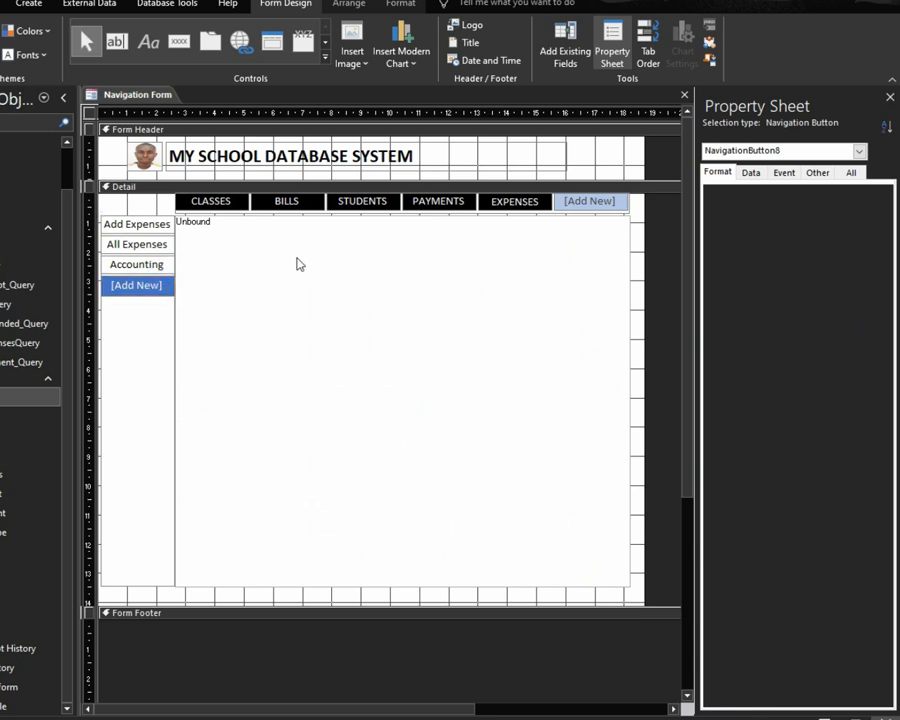
left_click(141, 198)
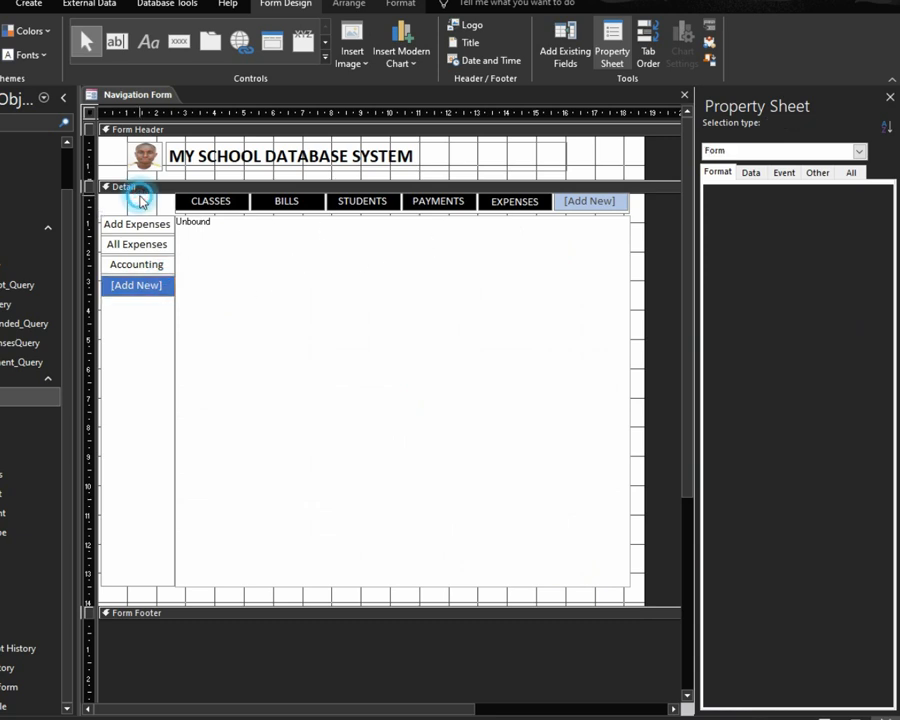
left_click(207, 200)
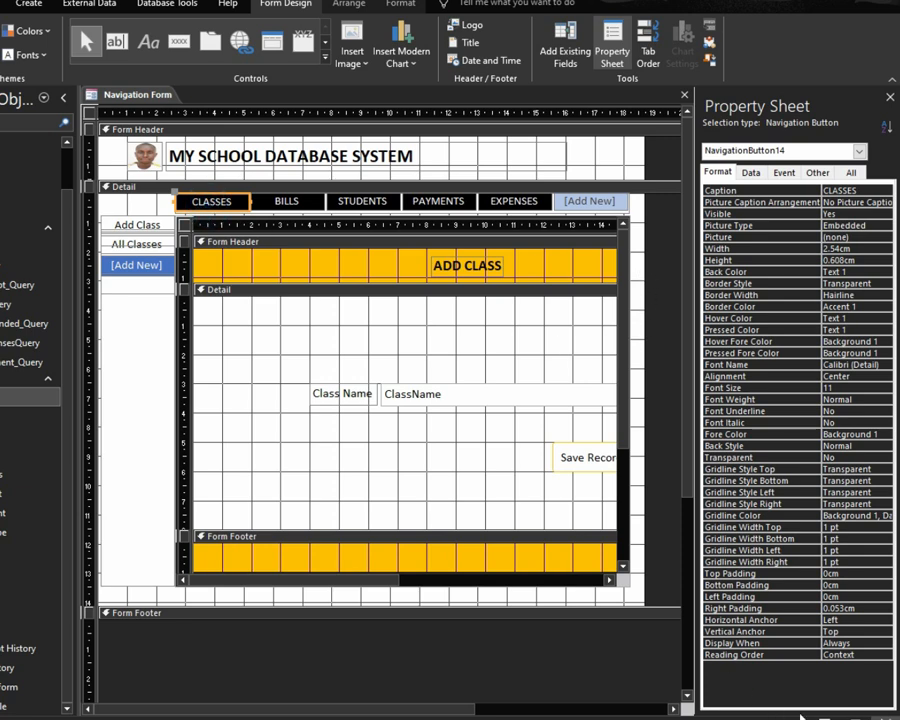
Preview the form and switch through the CLASSES, BILLS, STUDENTS, PAYMENTS and EXPENSES tabs to check their appearance
left_click(822, 716)
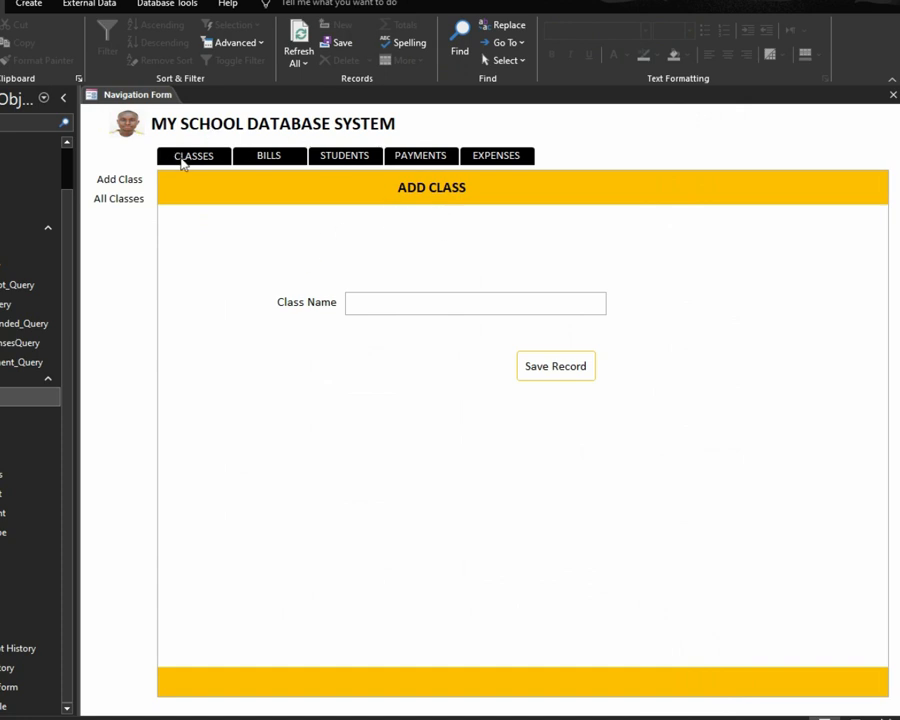
left_click(245, 158)
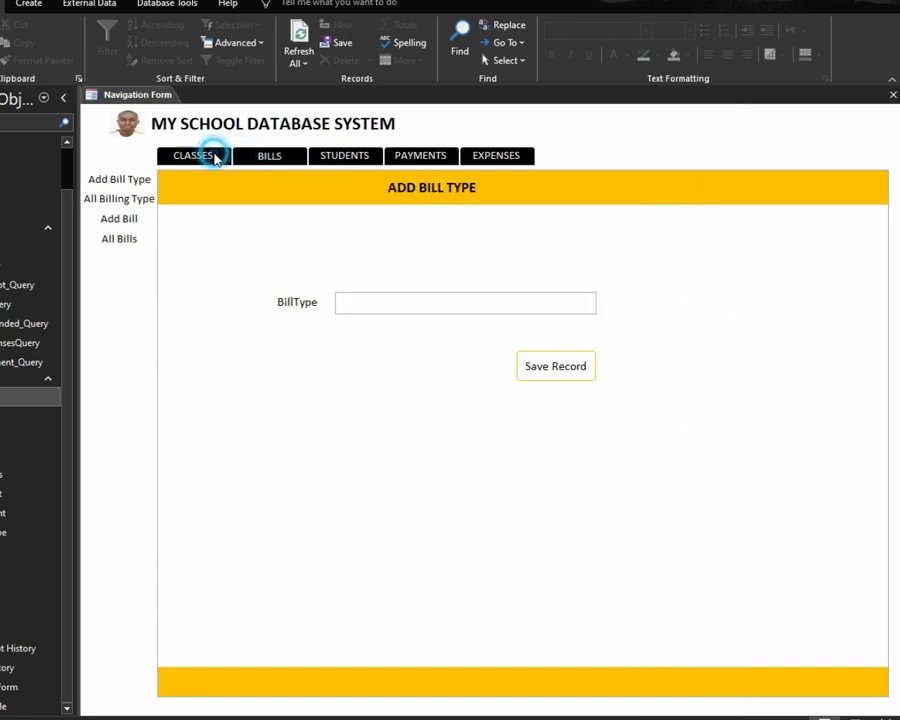
left_click(215, 158)
left_click(293, 157)
left_click(368, 155)
left_click(428, 158)
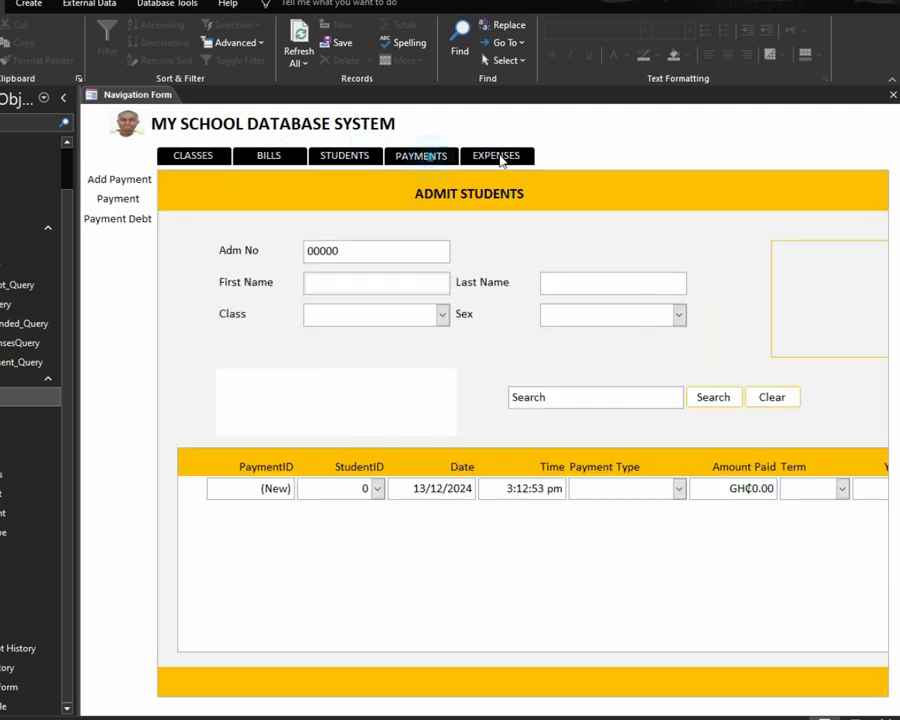
left_click(502, 158)
left_click(419, 155)
left_click(276, 156)
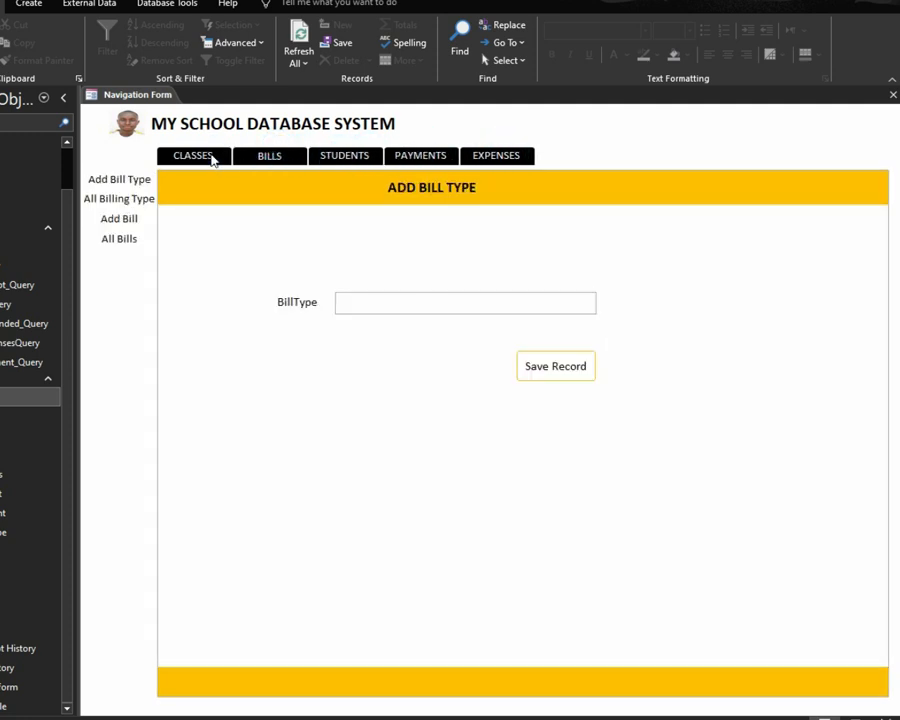
left_click(213, 158)
left_click(281, 160)
Return to the form design and fill the Add Class and All Classes vertical tabs with dark red #903C39
right_click(648, 141)
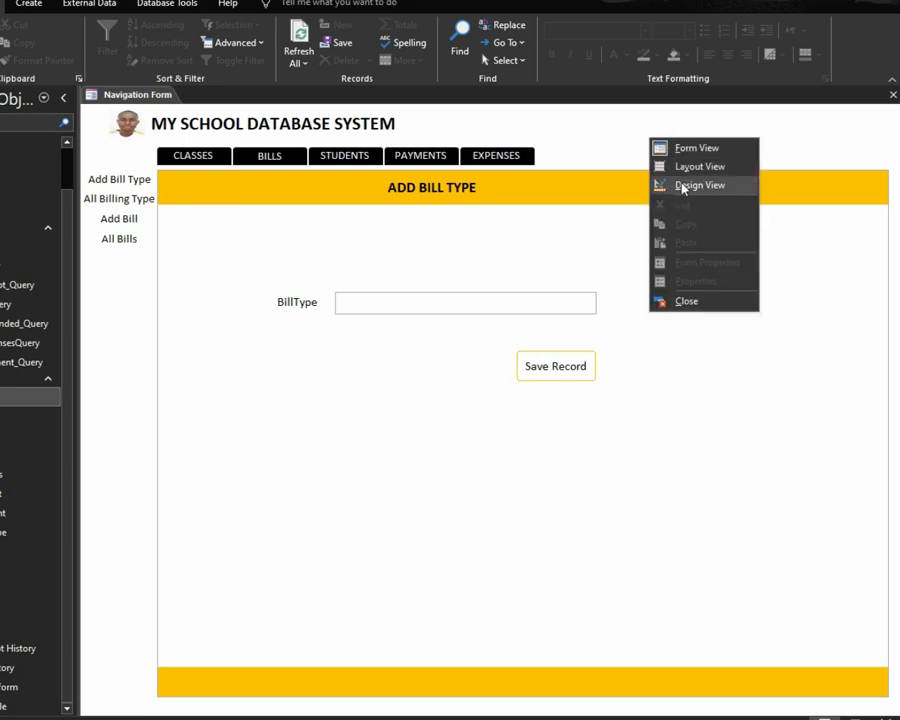
left_click(683, 186)
left_click(114, 222)
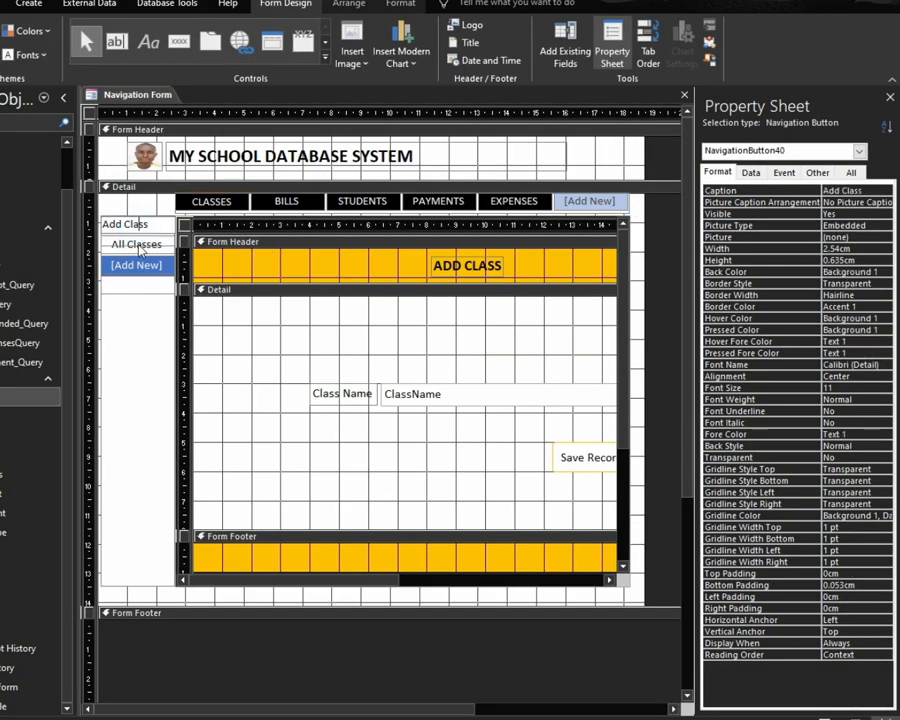
left_click(138, 247)
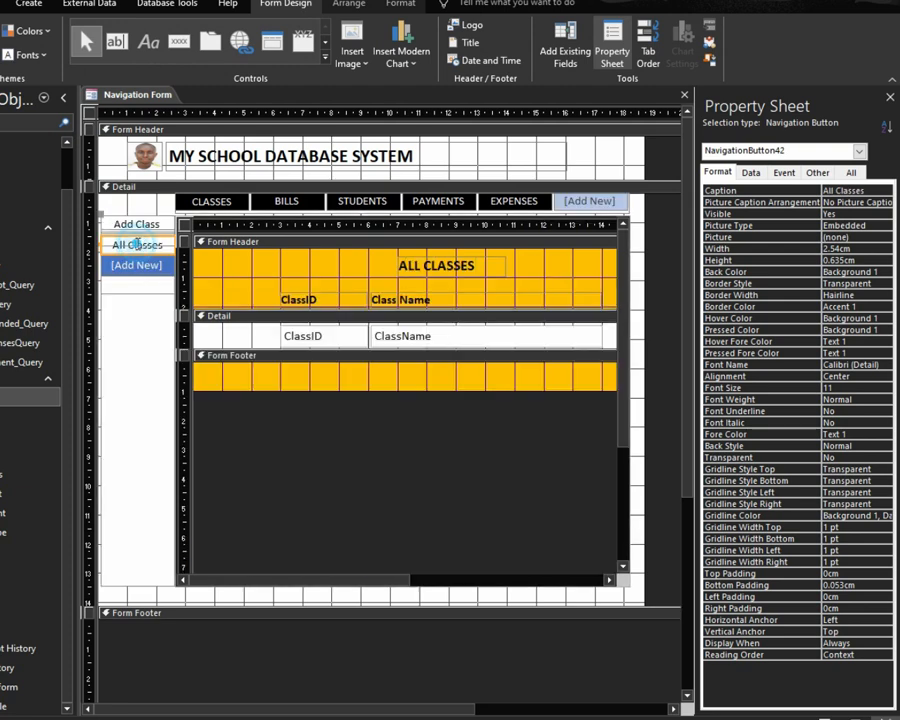
left_click(134, 226)
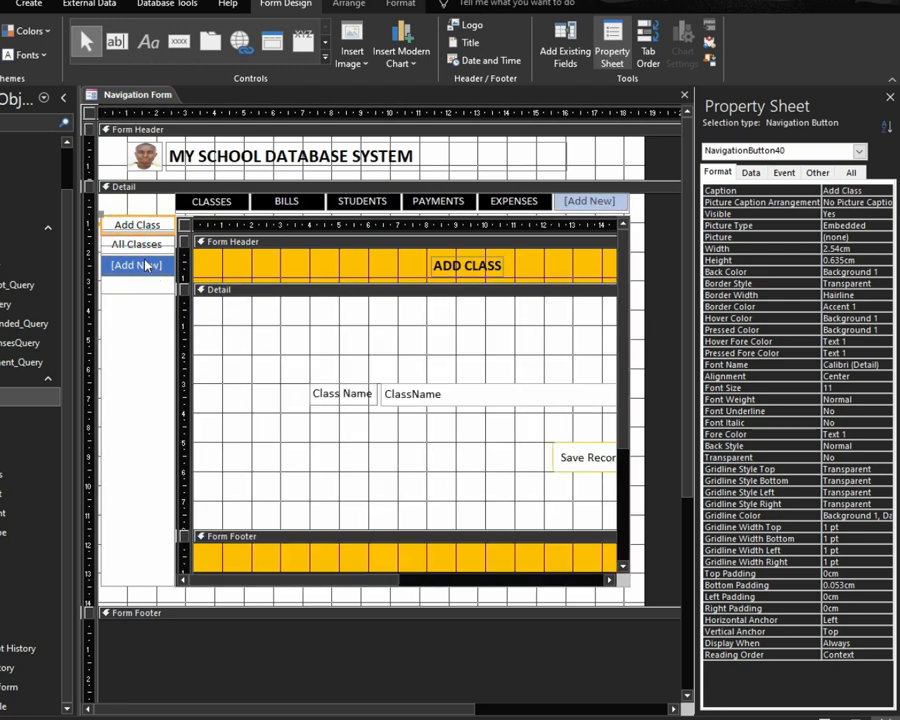
left_click(145, 247)
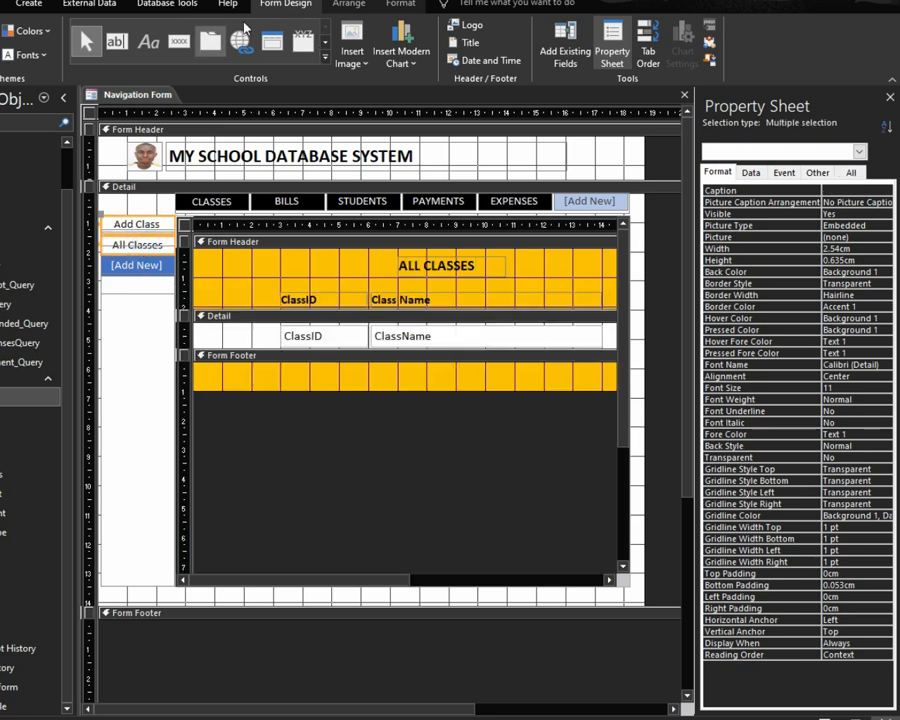
left_click(399, 4)
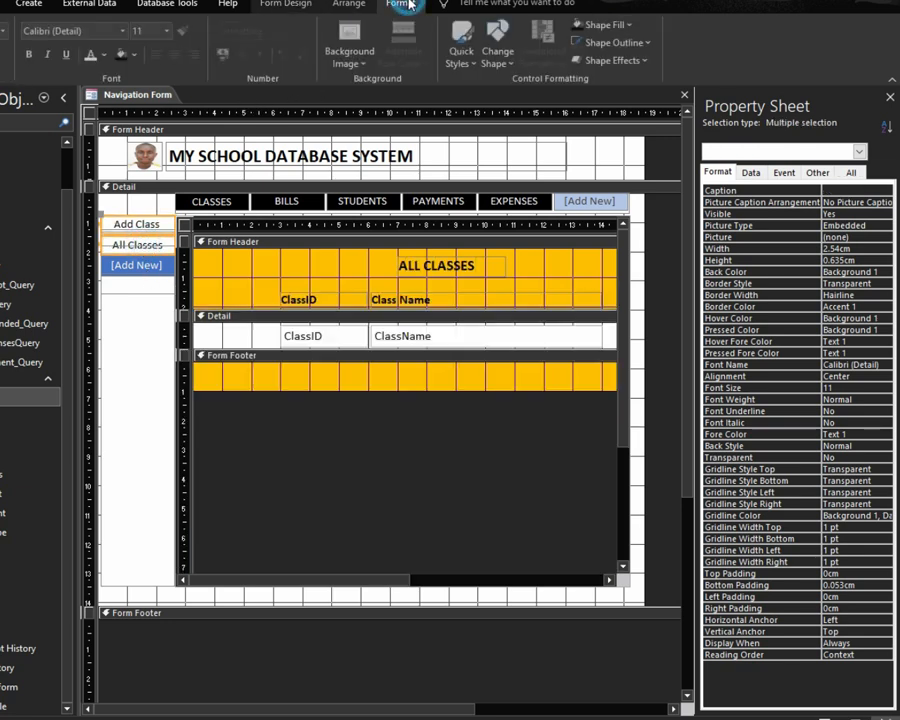
left_click(136, 55)
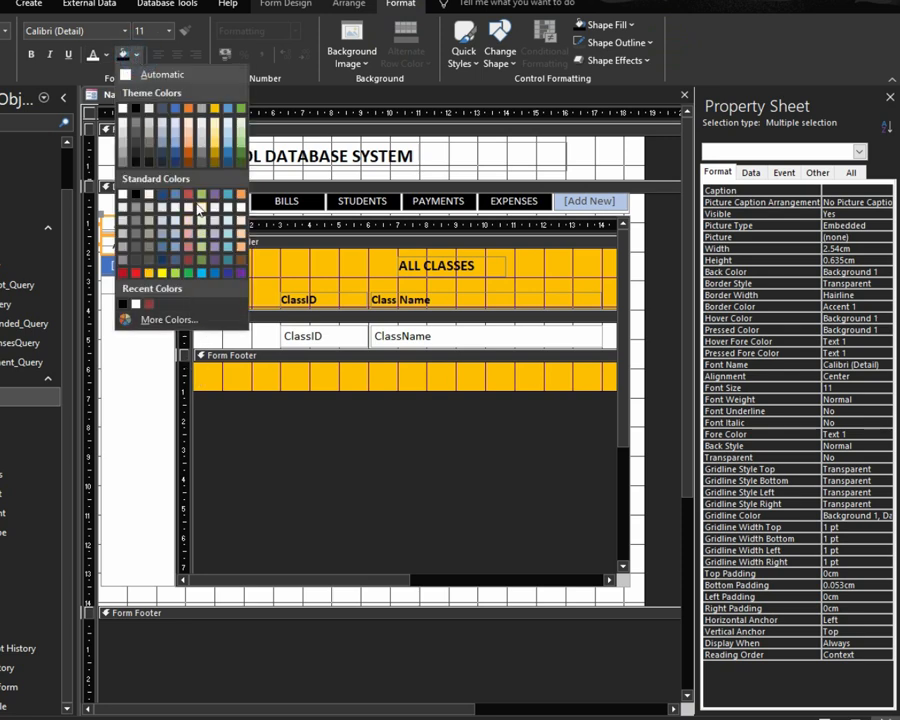
left_click(189, 262)
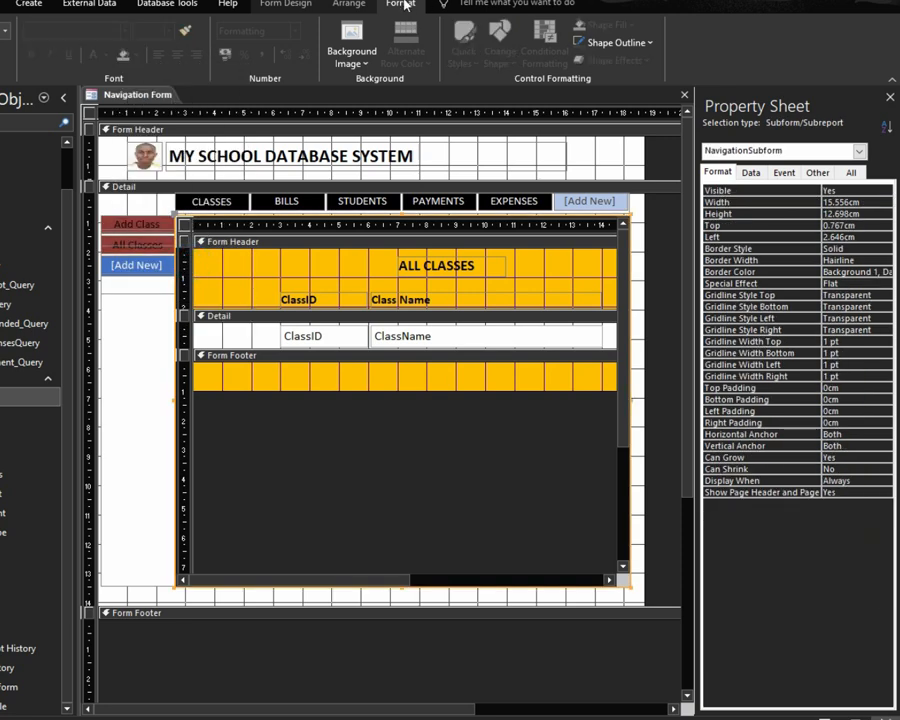
Set the text of the Add Class and All Classes tabs to white and preview the form
left_click(128, 243)
left_click(143, 228, "shift")
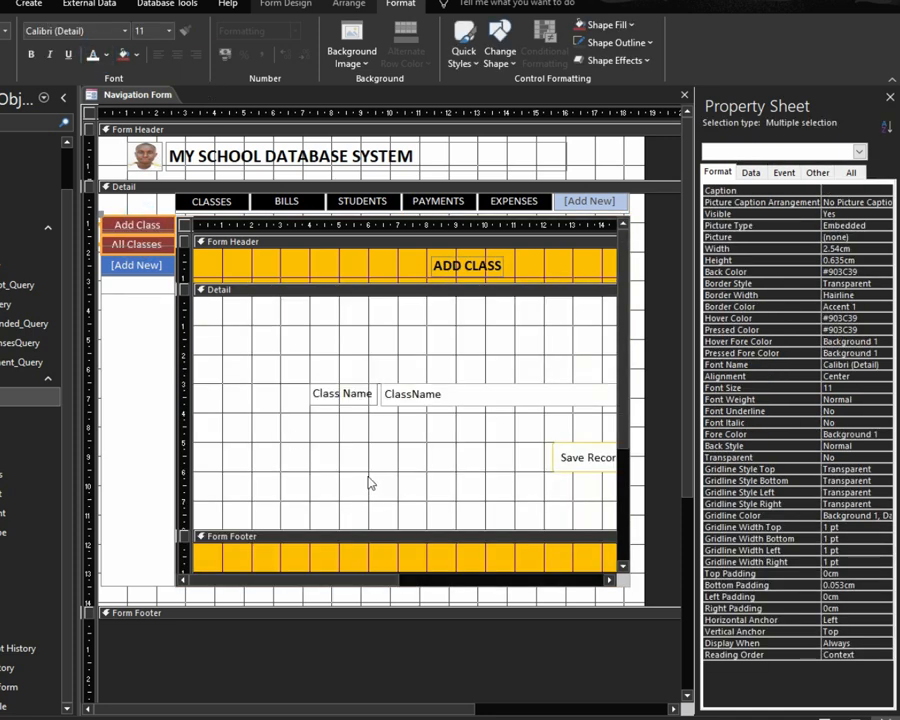
left_click(825, 718)
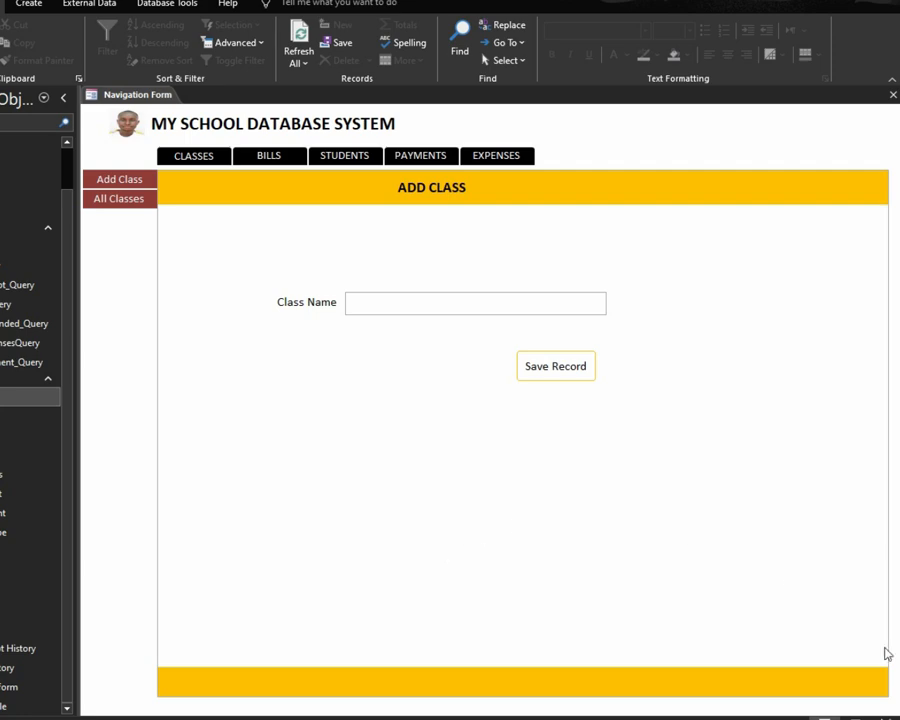
Back in the form design, give the four vertical tabs of the BILLS category the dark red #903C39 fill and white text
left_click(884, 713)
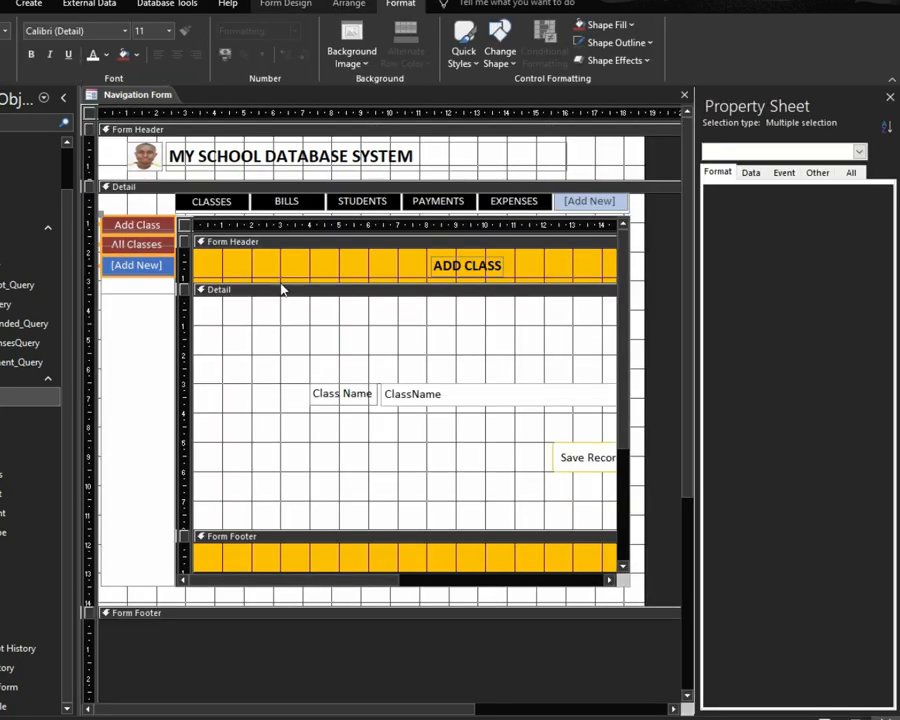
left_click(222, 201)
left_click(284, 202)
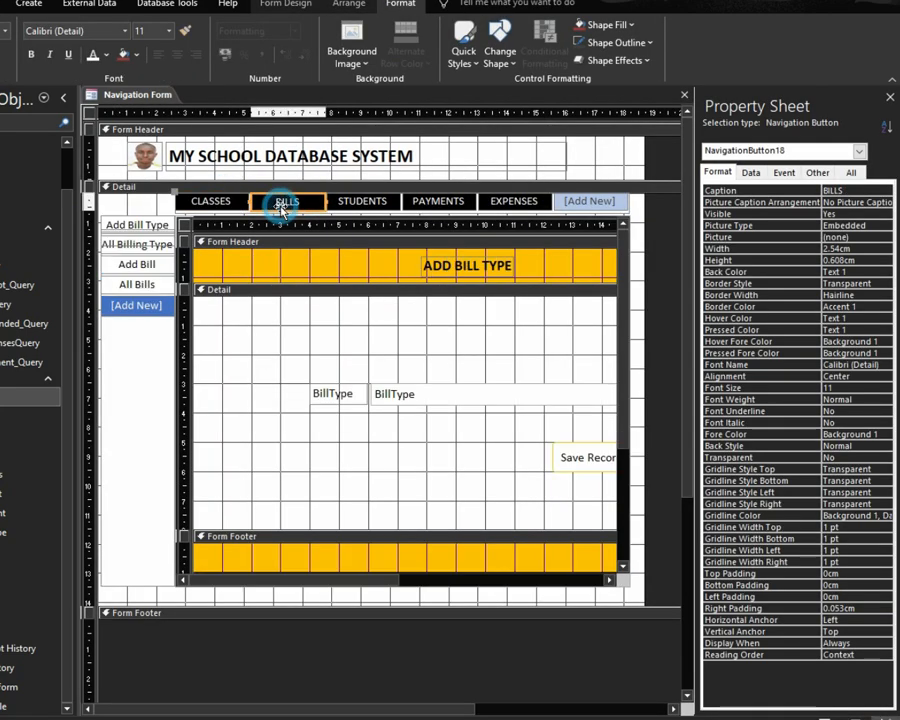
left_click(120, 226)
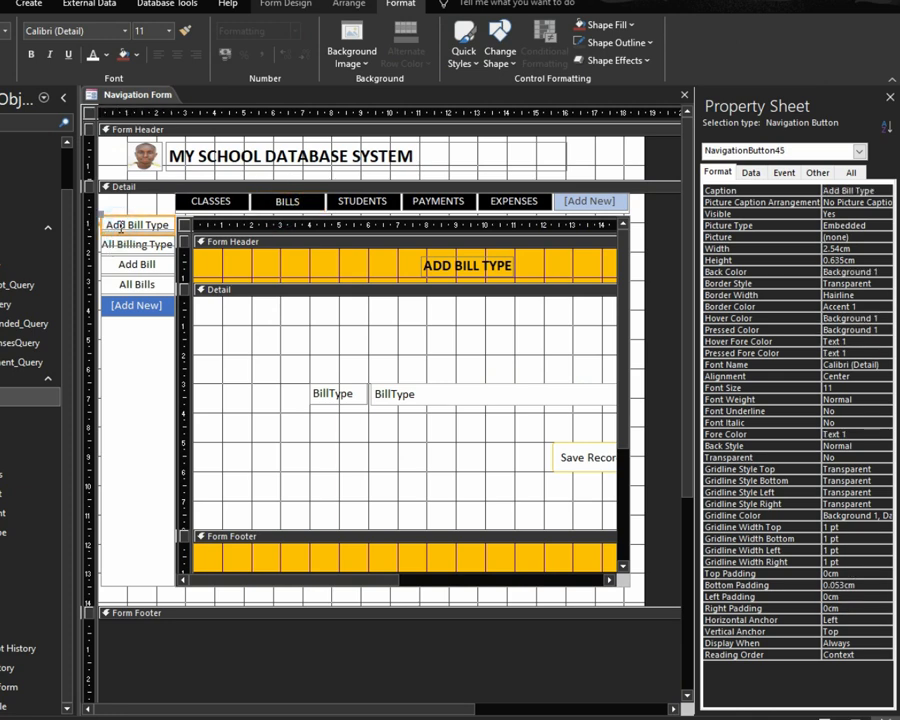
left_click(120, 246, "shift")
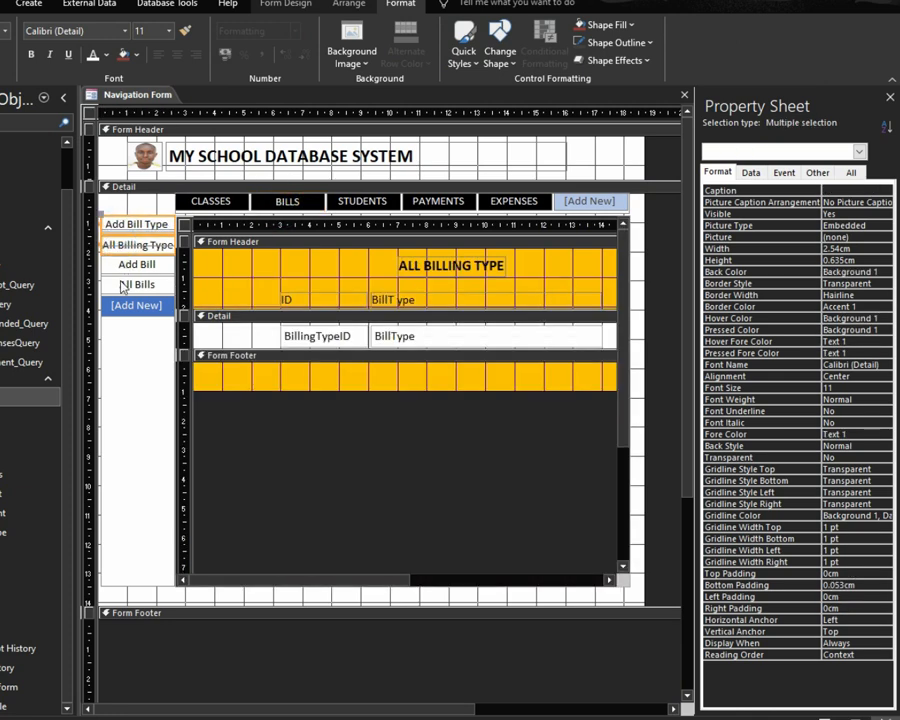
left_click(124, 286, "shift")
left_click(121, 264, "shift")
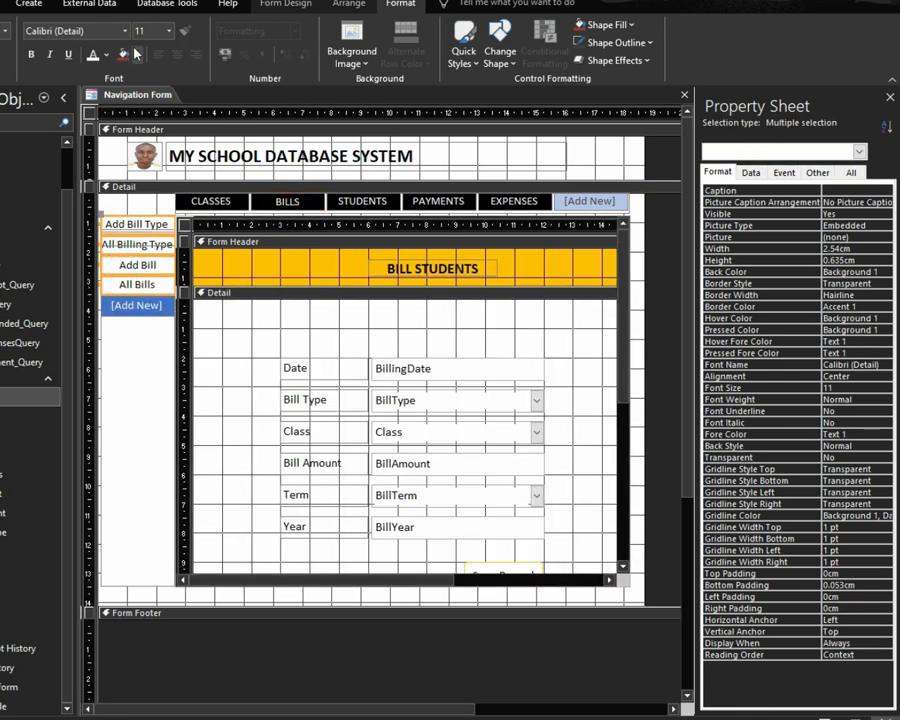
left_click(125, 55)
left_click(92, 55)
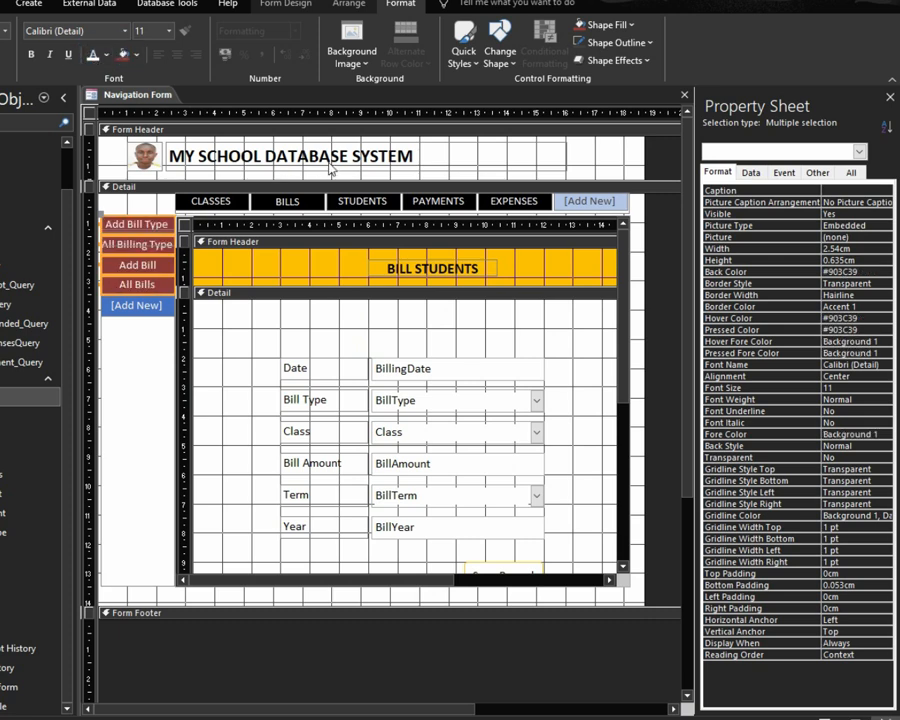
Apply the dark red #903C39 fill and white text to the Admit Student and All Students tabs of the STUDENTS category
left_click(340, 203)
left_click(358, 204)
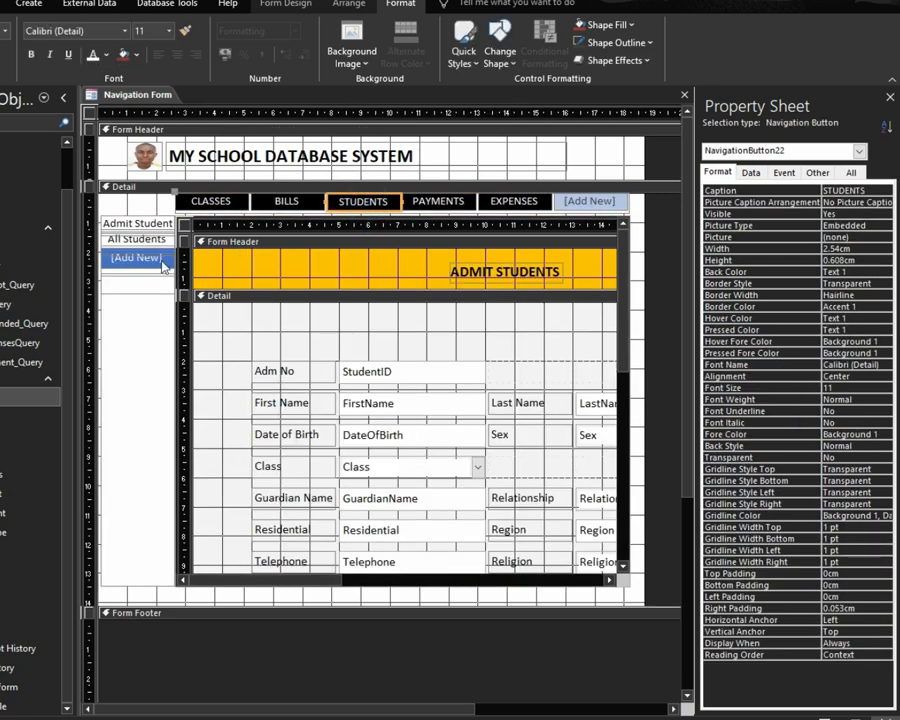
left_click(122, 223, "shift")
left_click(122, 240, "shift")
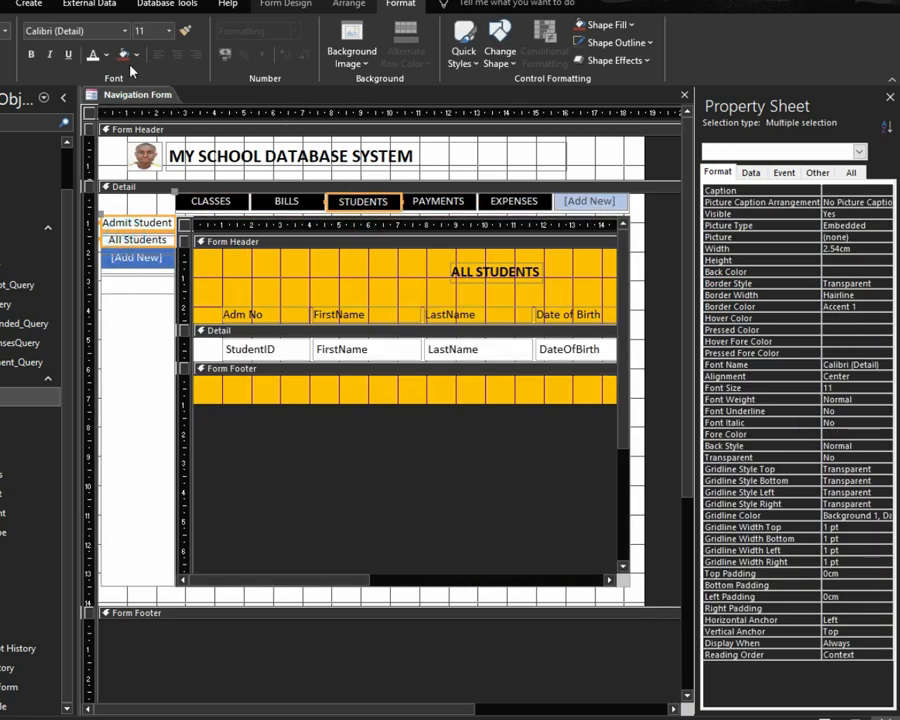
left_click(122, 54)
left_click(92, 55)
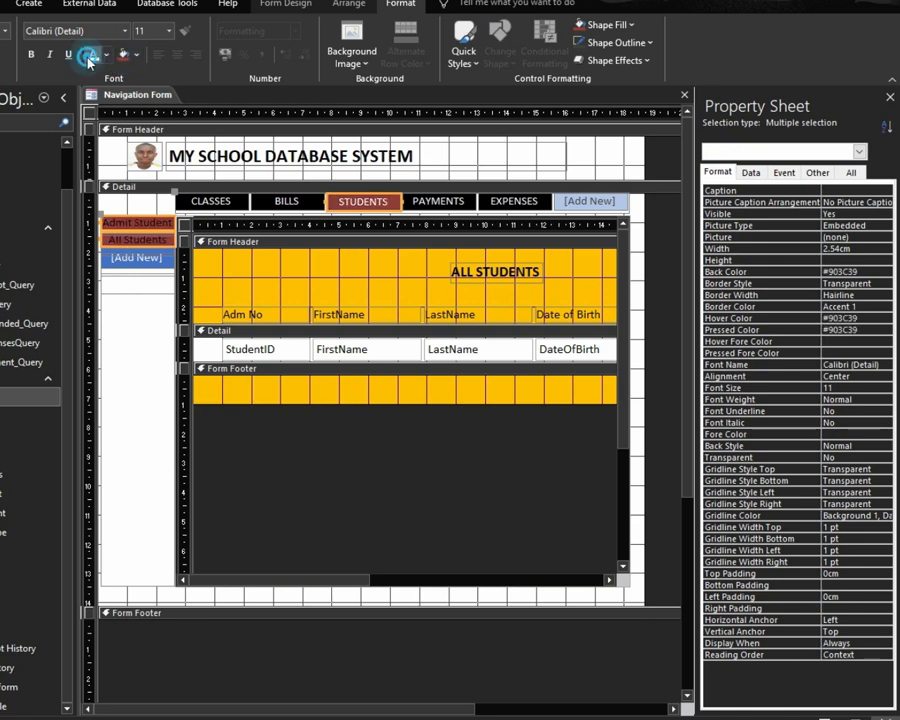
Give the Add Payment, Payment History and Payment Debt tabs of the PAYMENTS category the dark red #903C39 fill and white text
left_click(440, 200)
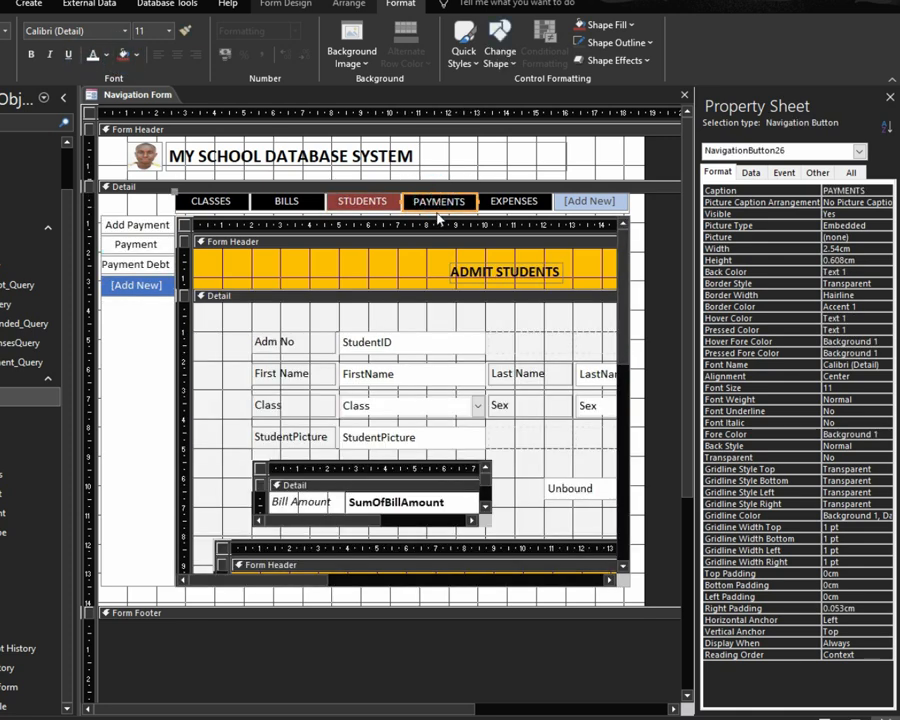
left_click(142, 222, "shift")
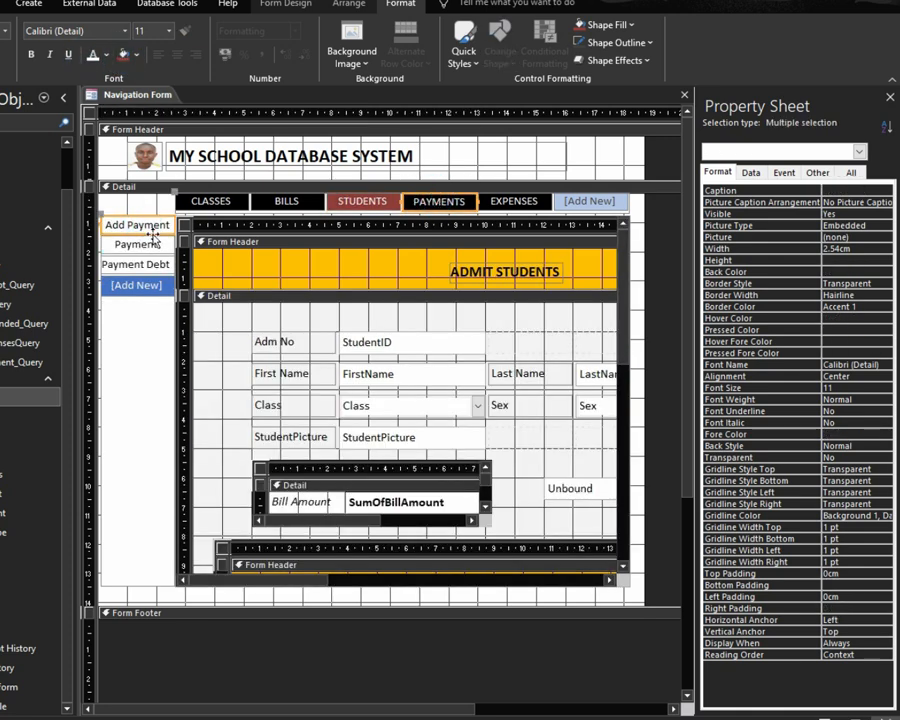
left_click(148, 243)
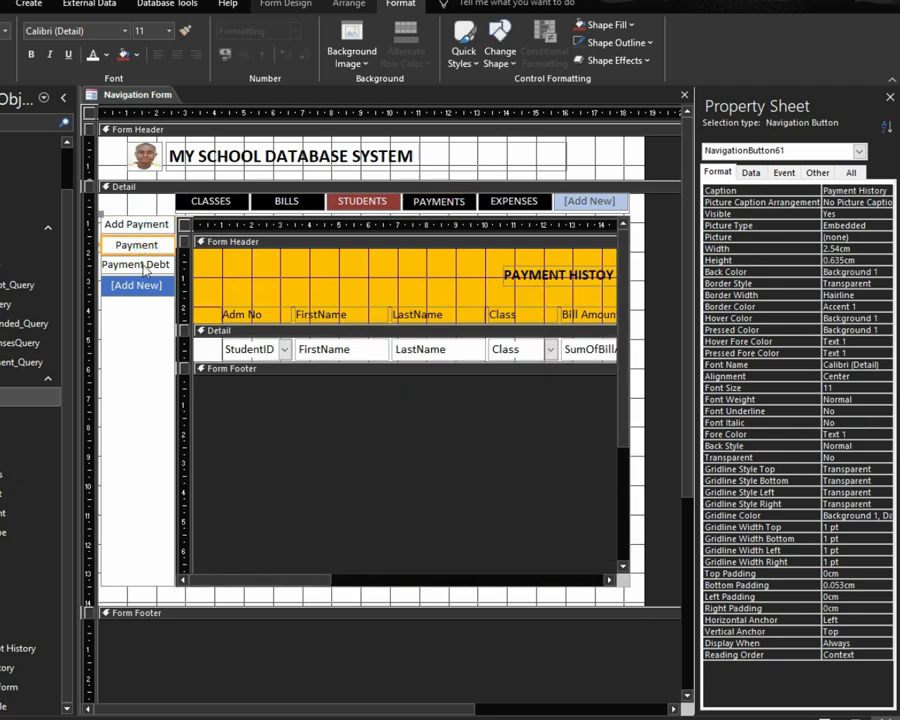
left_click(145, 226, "shift")
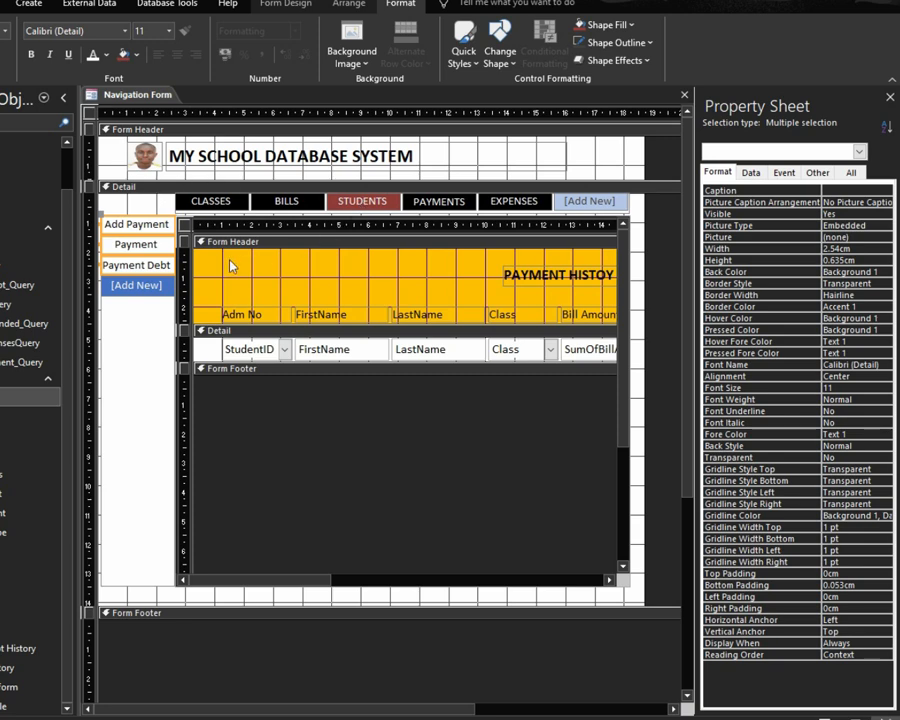
left_click(93, 55)
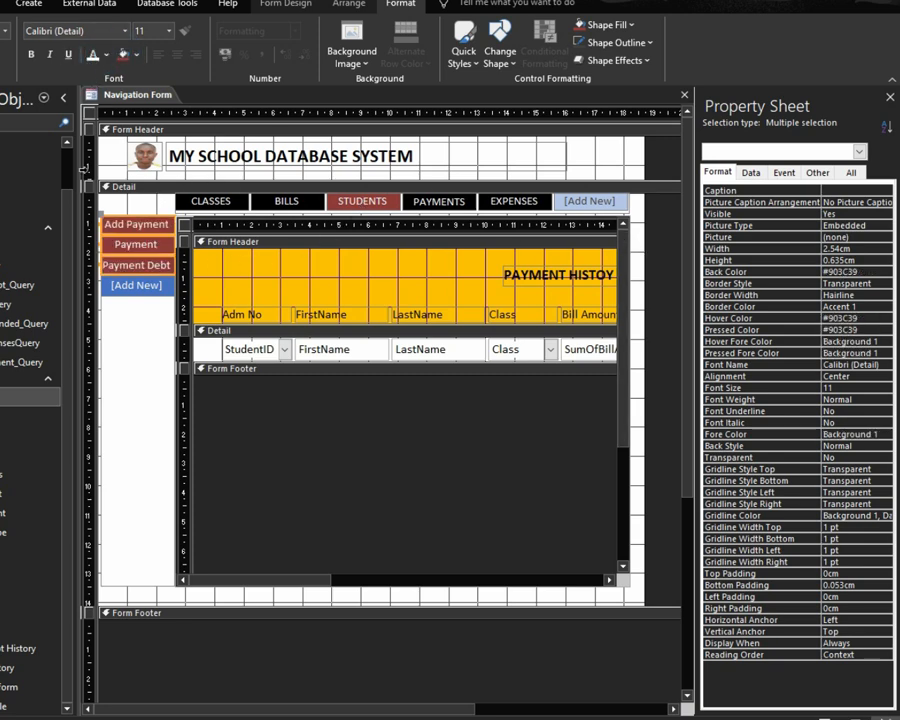
left_click(439, 204)
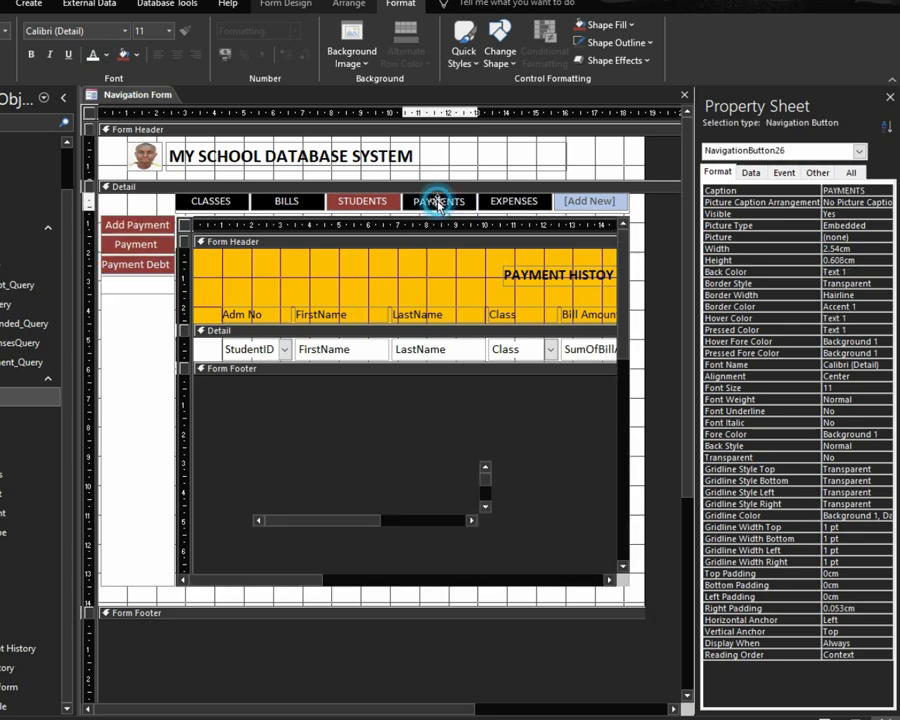
Give the Add Expenses, All Expenses and Accounting tabs of the EXPENSES category the dark red #903C39 fill and white text
left_click(501, 204)
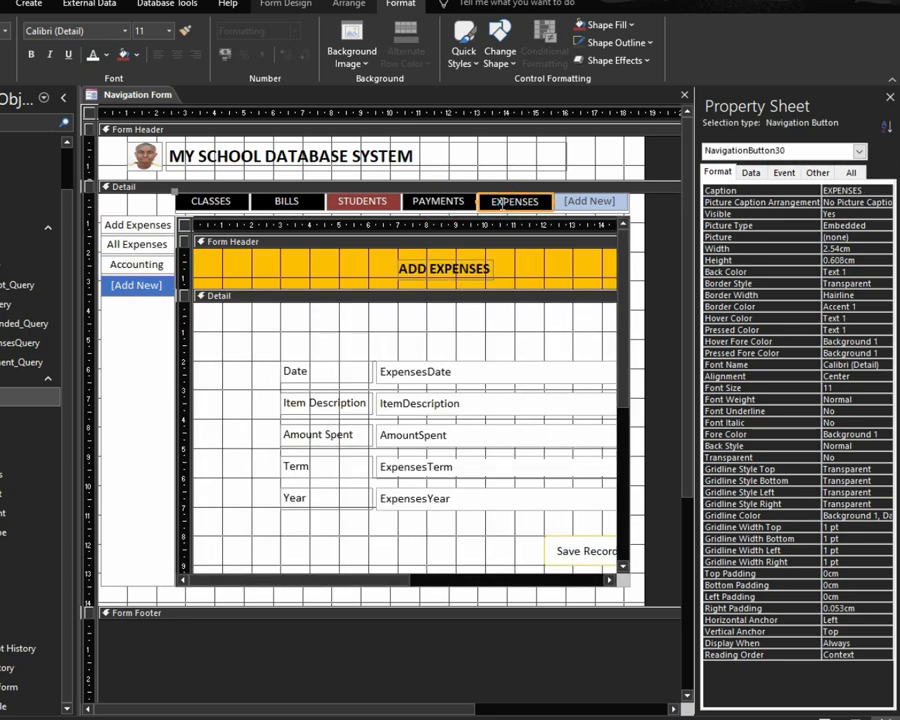
left_click(135, 229)
left_click(124, 244, "shift")
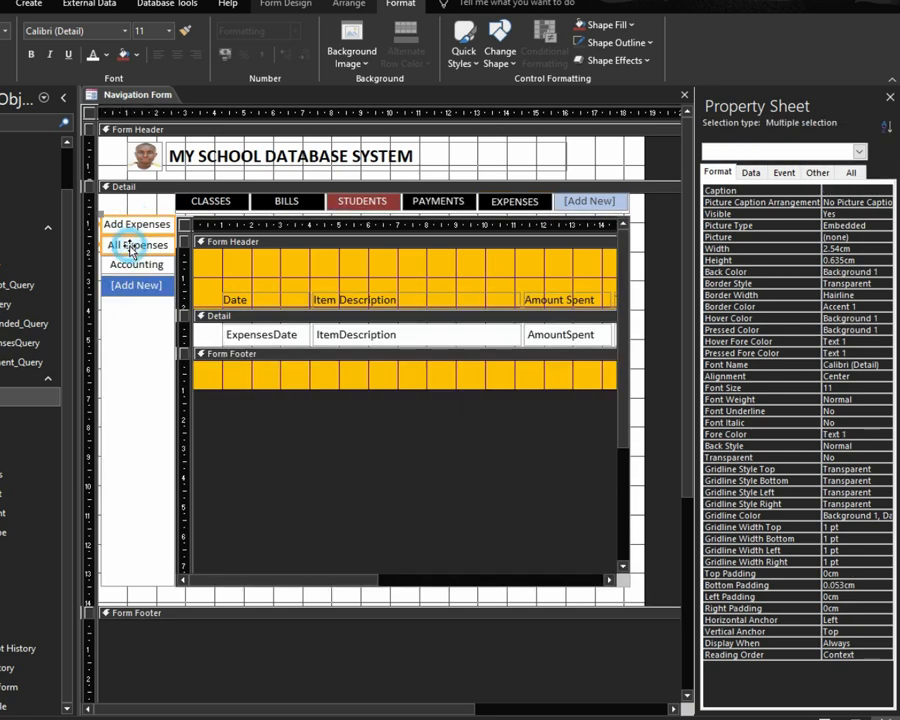
left_click(132, 263, "shift")
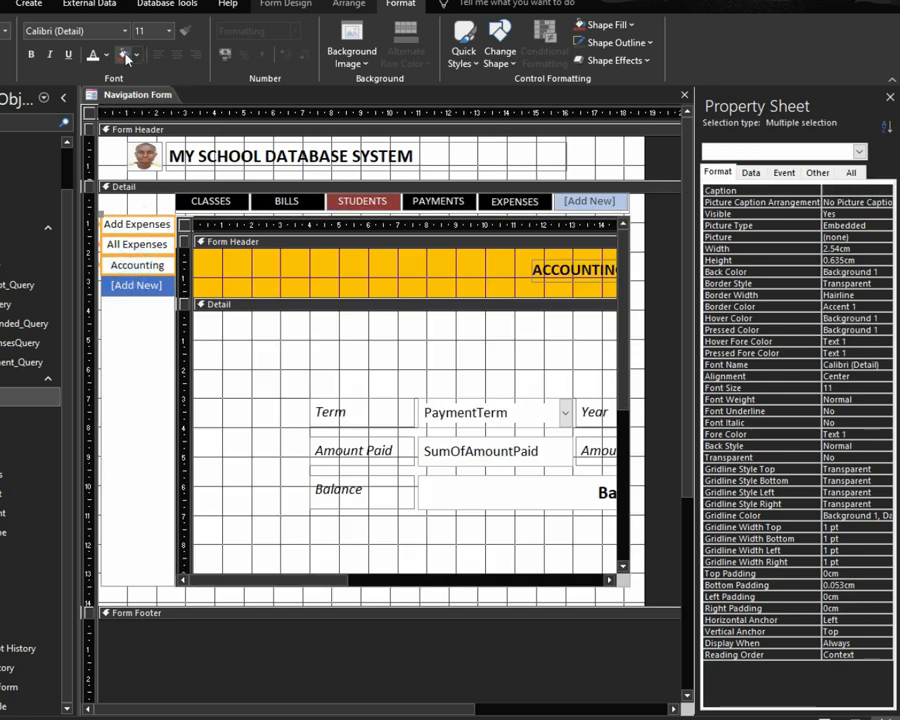
left_click(123, 54)
left_click(94, 55)
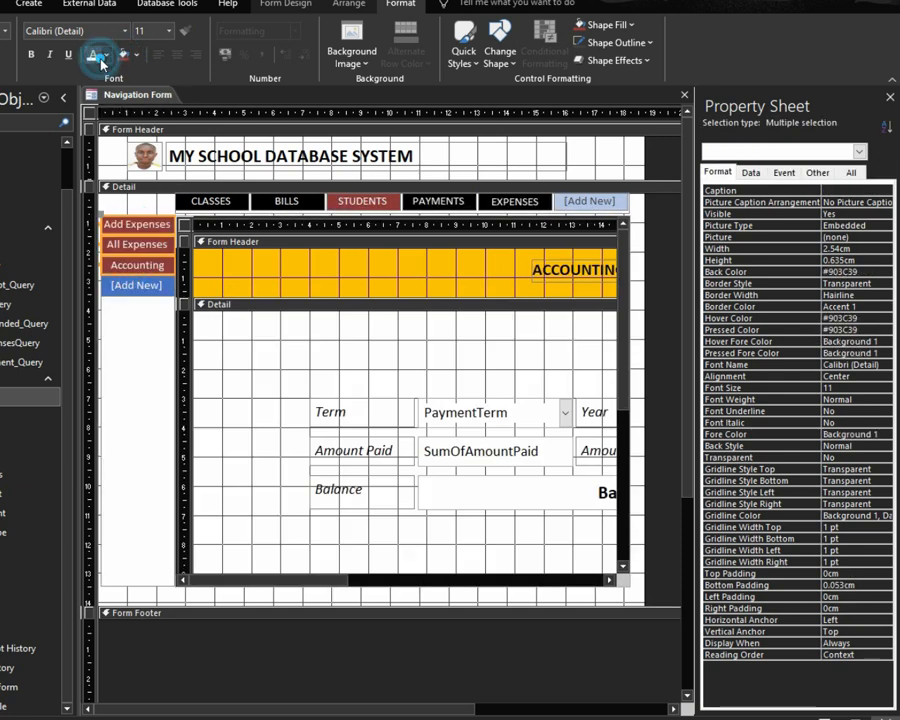
Set the fill of the STUDENTS category tab to black to match the other category tabs
left_click(362, 201)
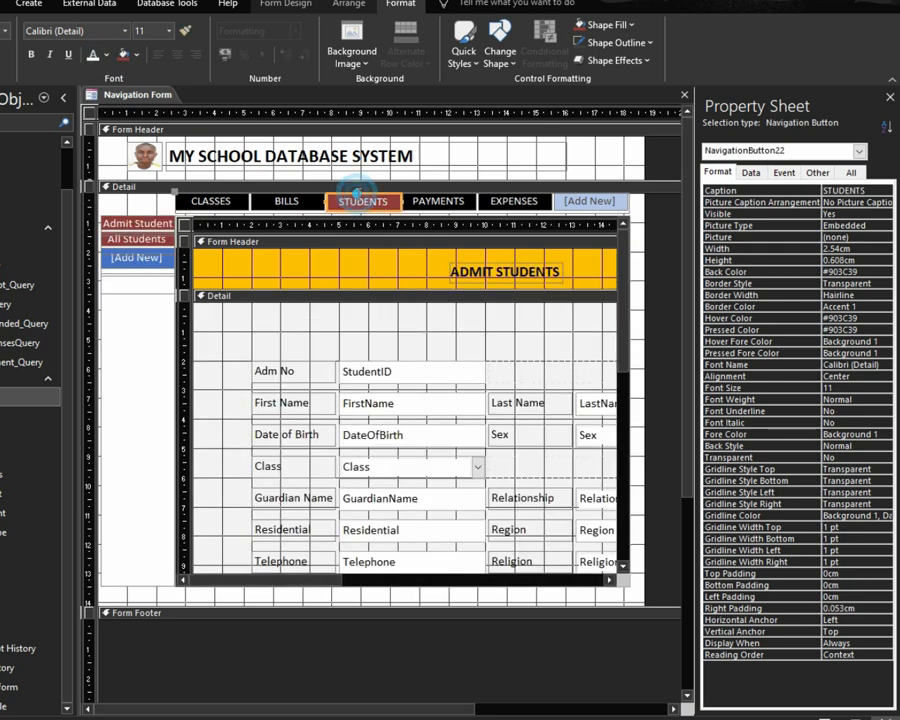
left_click(136, 55)
left_click(139, 109)
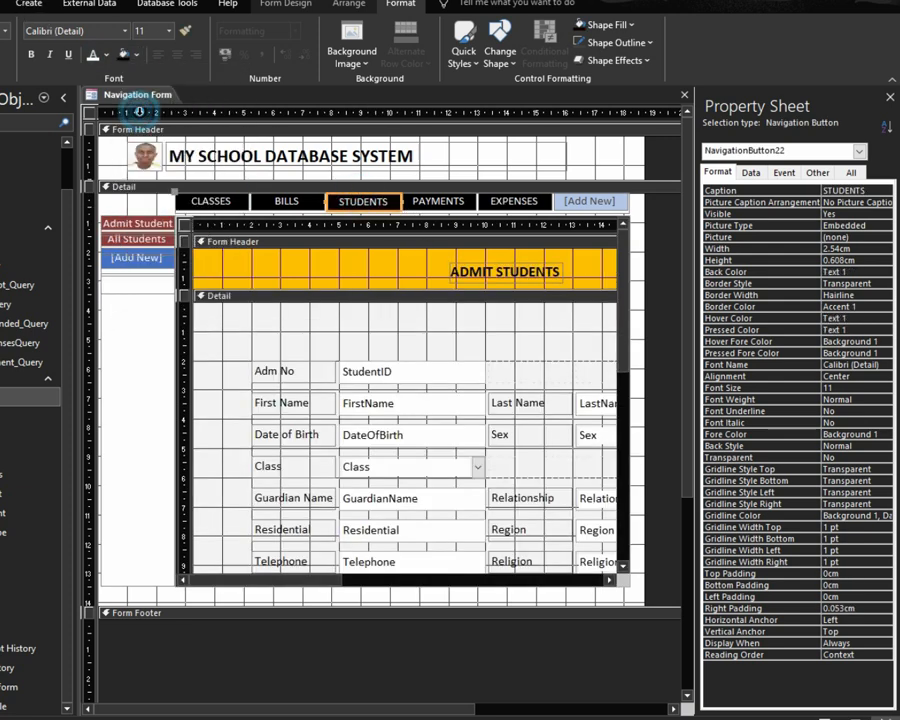
Preview the navigation form in Form view, switching between the BILLS and CLASSES tabs, and return to Design view
left_click(116, 386)
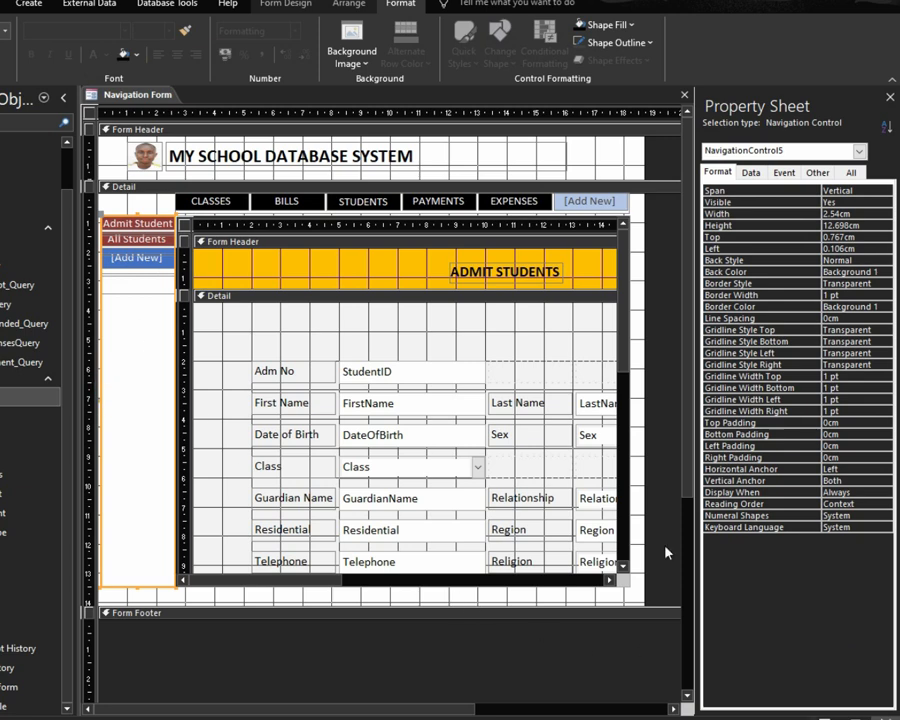
left_click(824, 717)
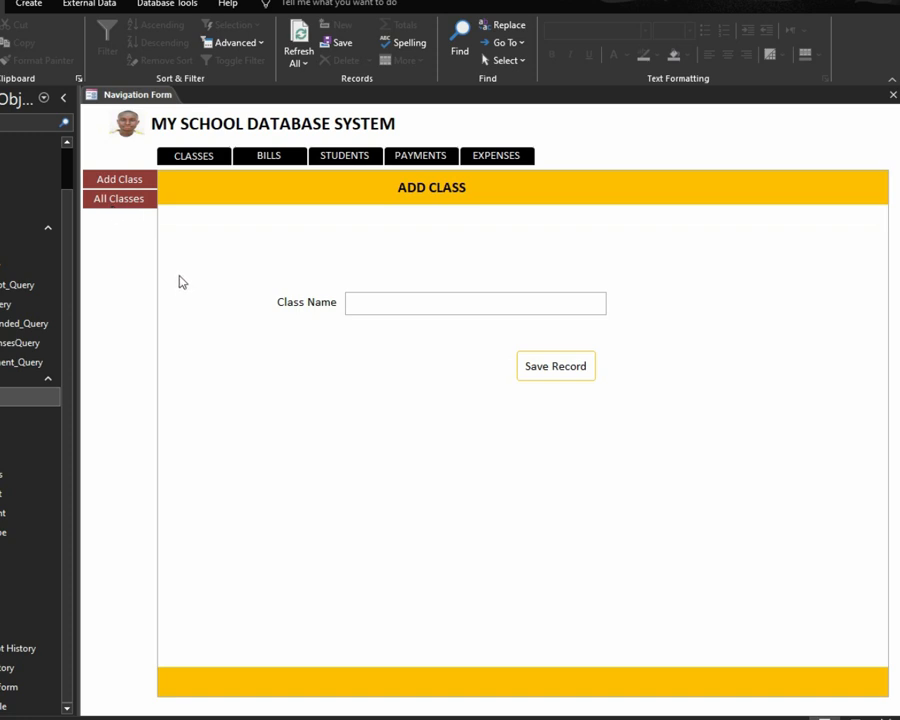
left_click(262, 157)
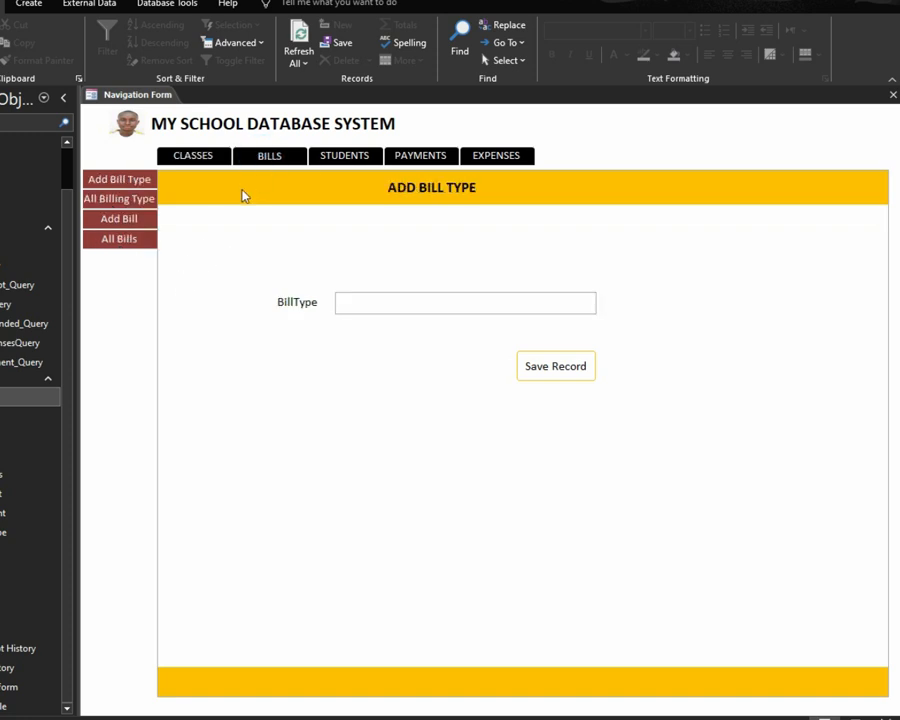
left_click(191, 160)
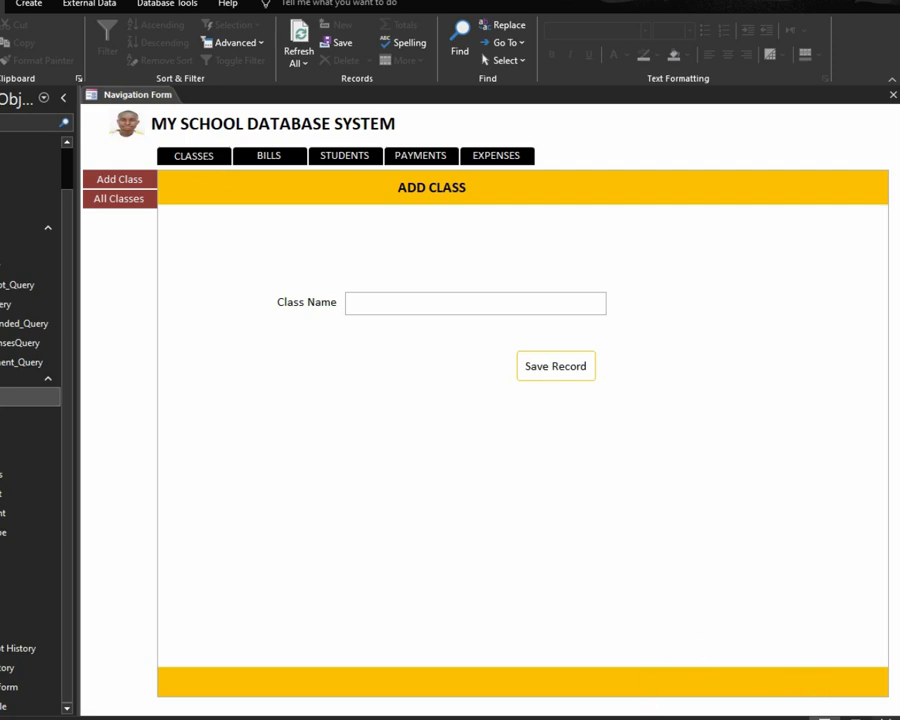
left_click(858, 712)
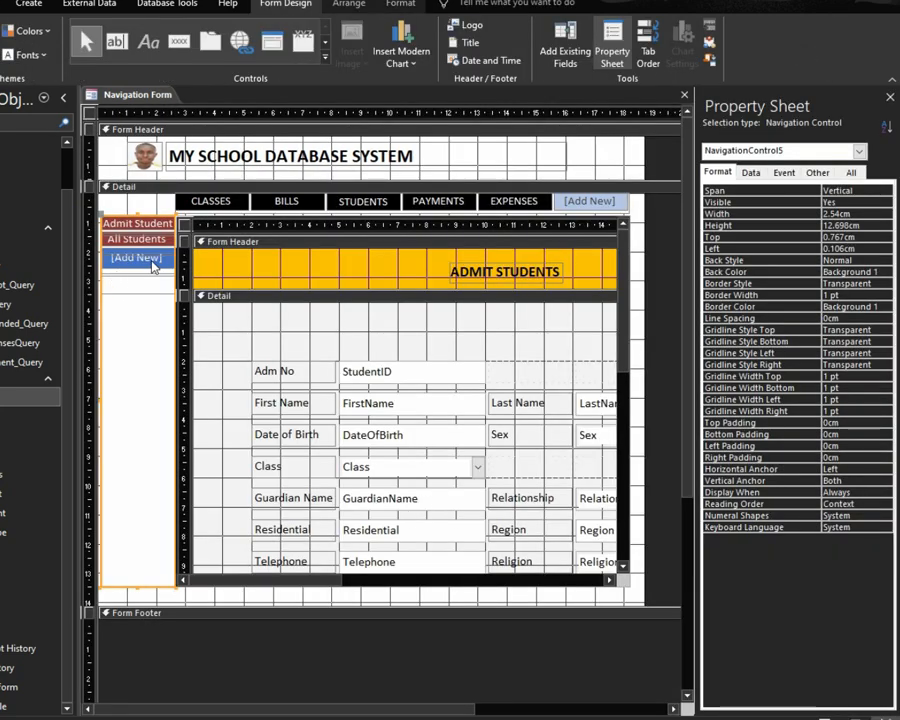
Set the five top navigation buttons' hover color to the darkest Background 1 grey and their pressed color to the recent dark red #903C39
left_click(204, 197)
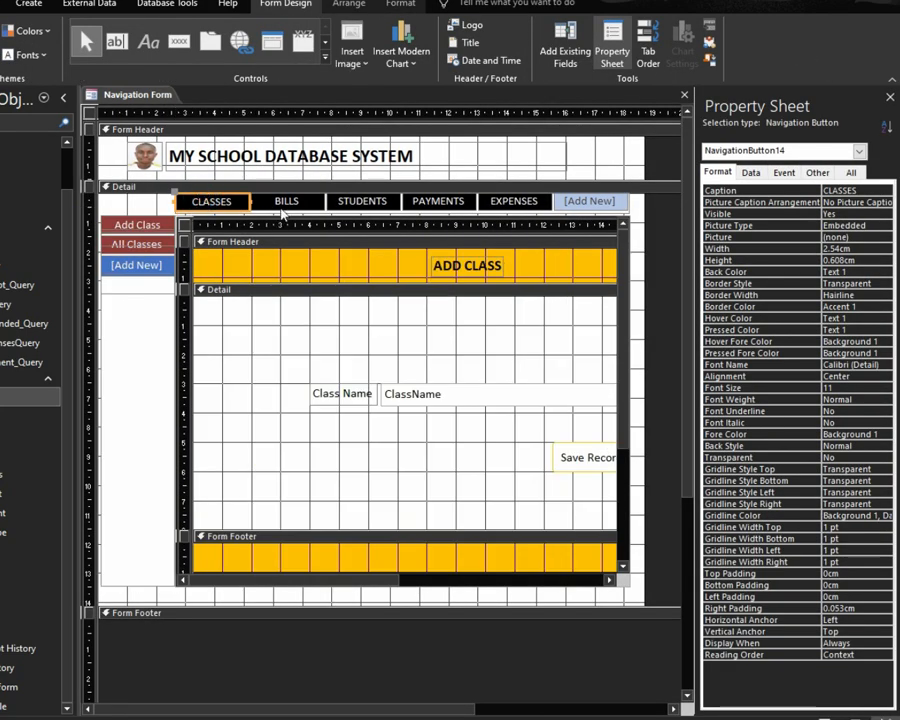
left_click(287, 203)
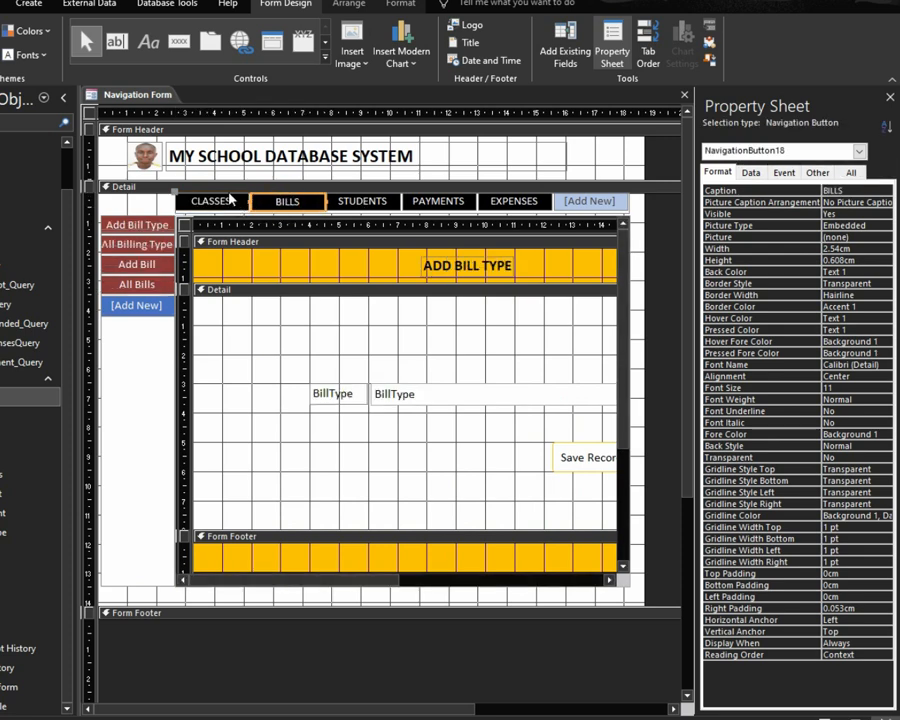
left_click(238, 199)
left_click(380, 202)
left_click(437, 201)
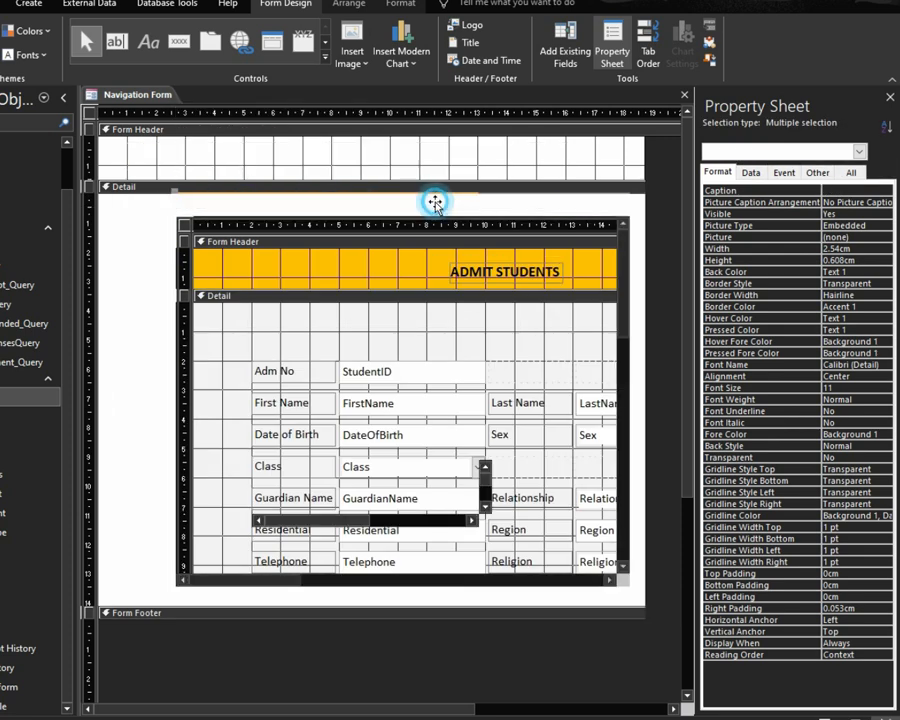
left_click(514, 201)
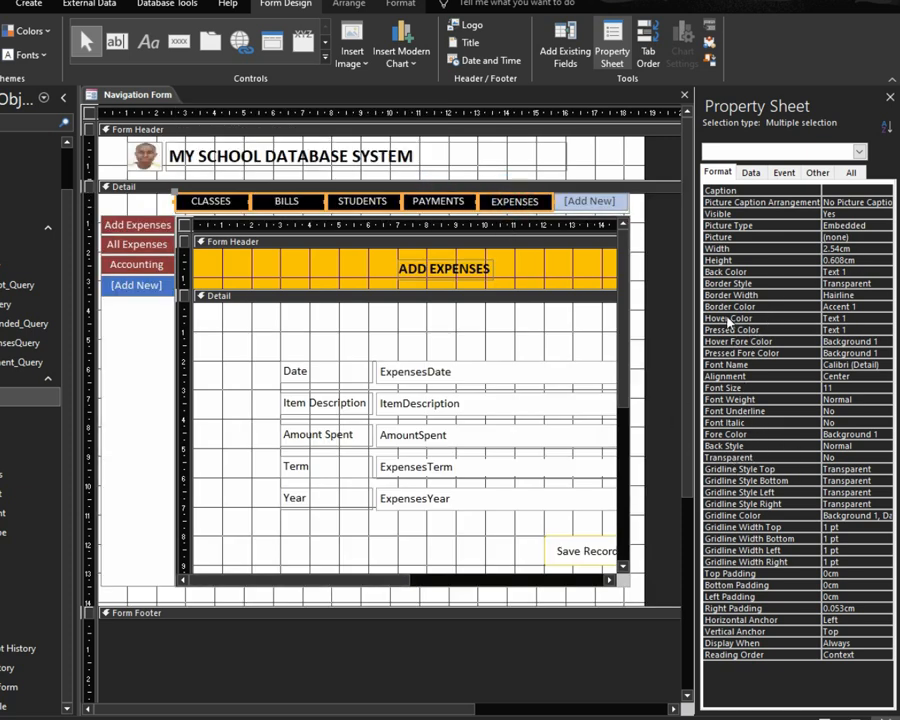
left_click(772, 320)
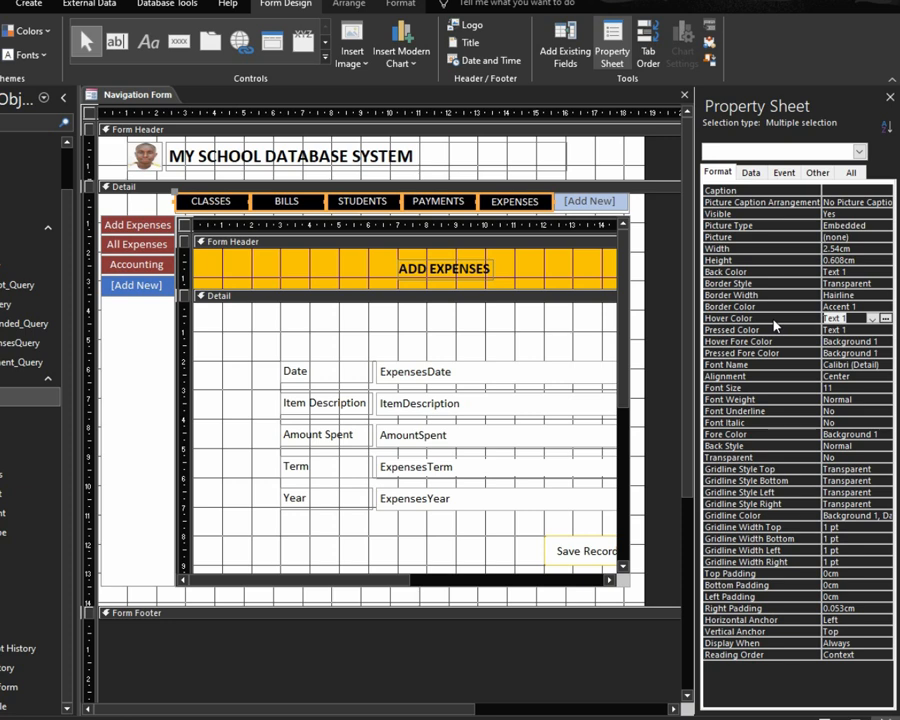
left_click(885, 319)
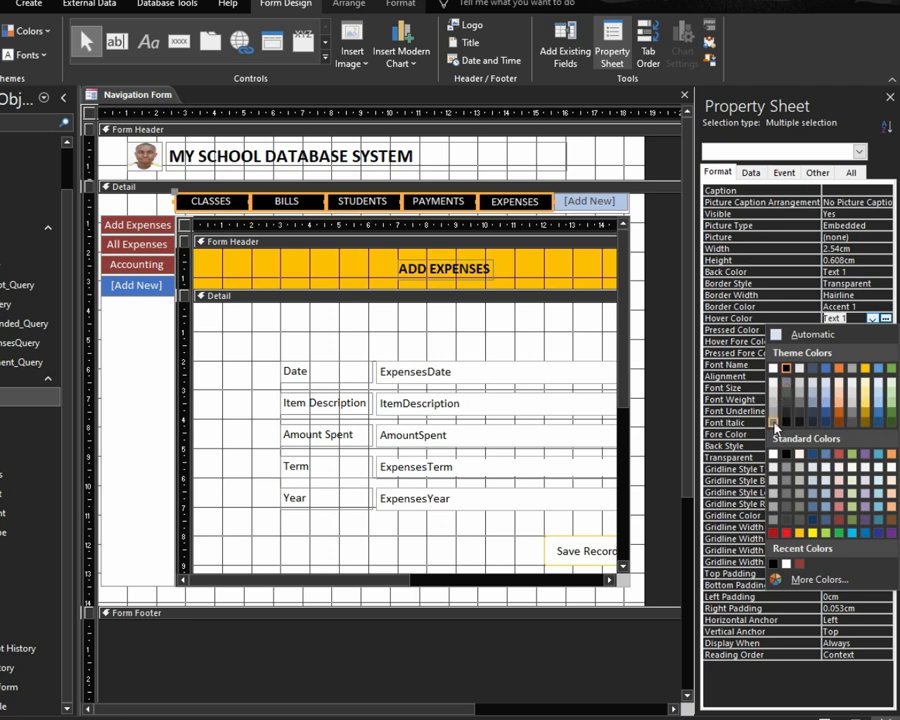
left_click(775, 425)
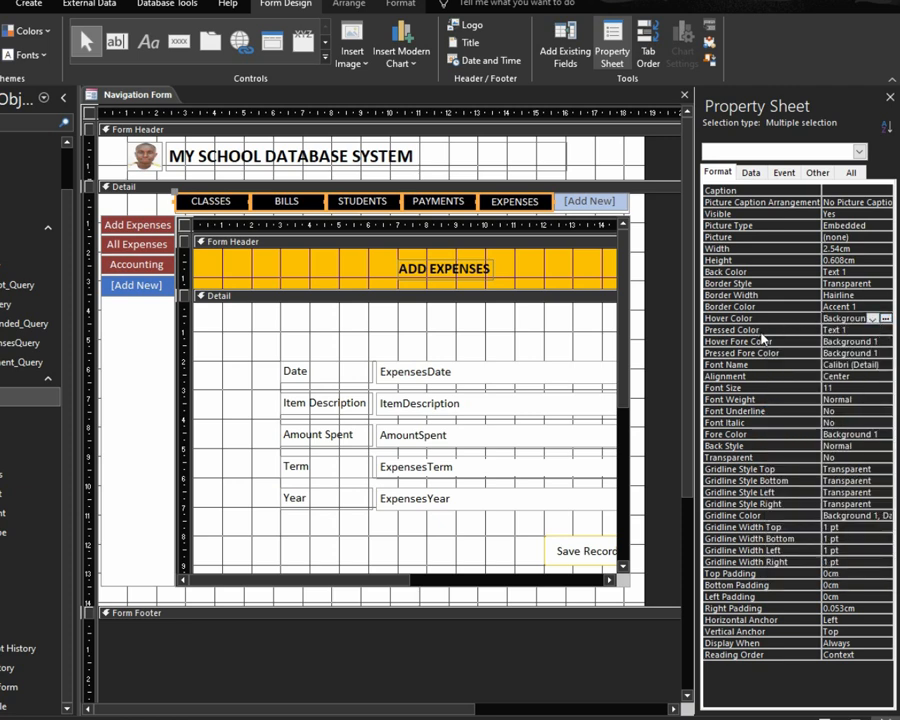
left_click(886, 331)
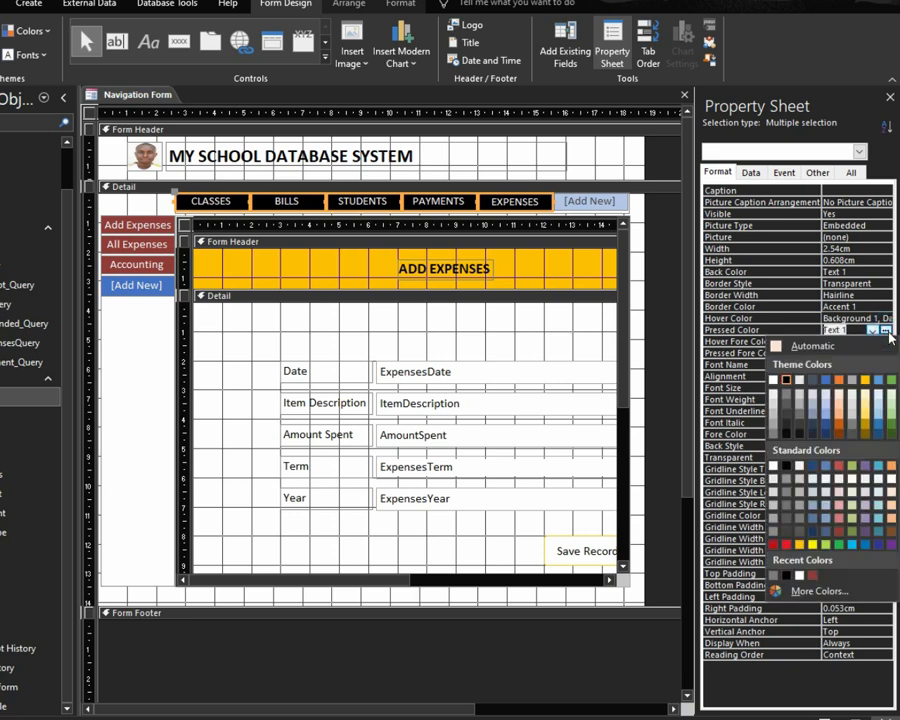
left_click(811, 576)
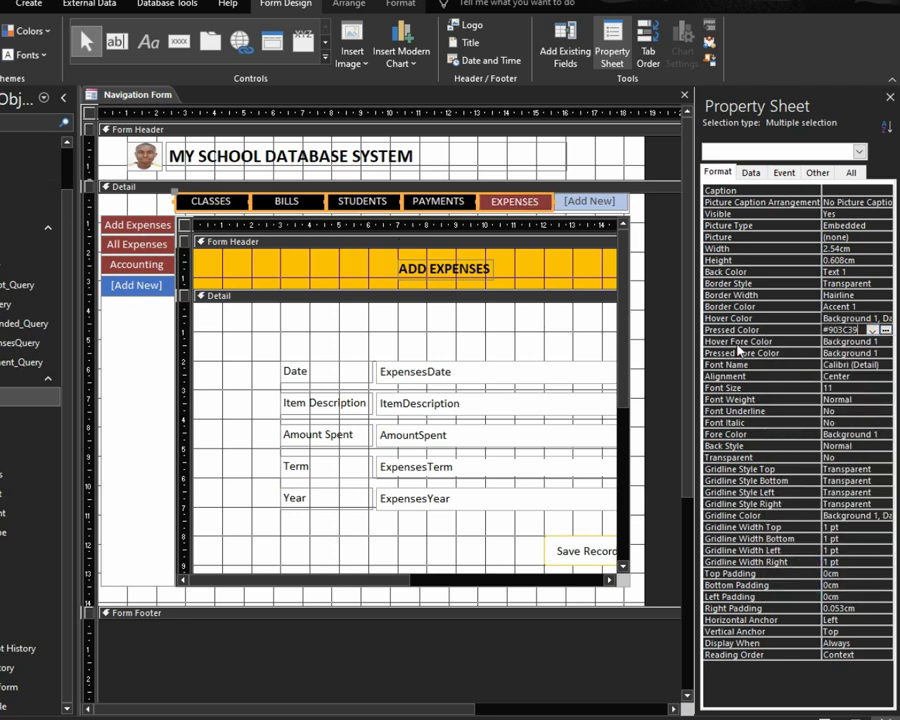
Set the five top navigation buttons' hover fore color to black Text 1 and their pressed fore color to White, Background 1
left_click(845, 341)
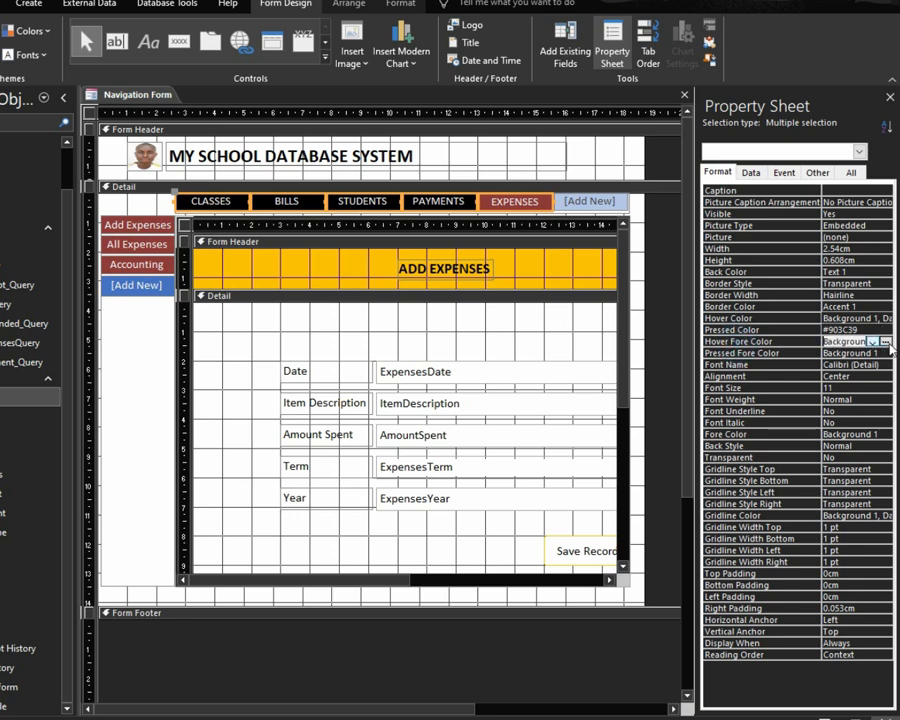
left_click(886, 341)
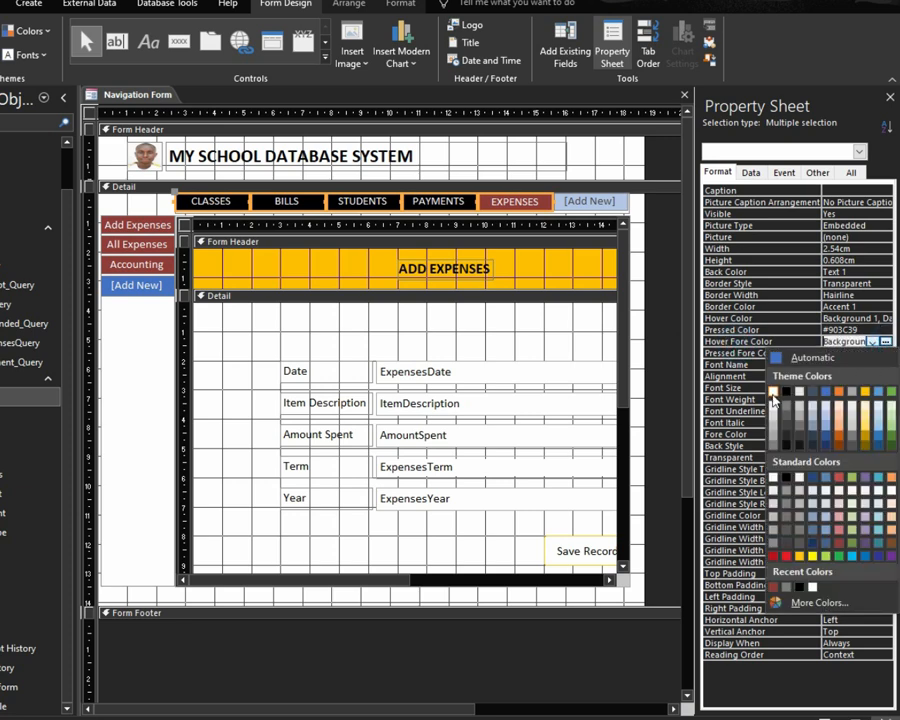
left_click(787, 392)
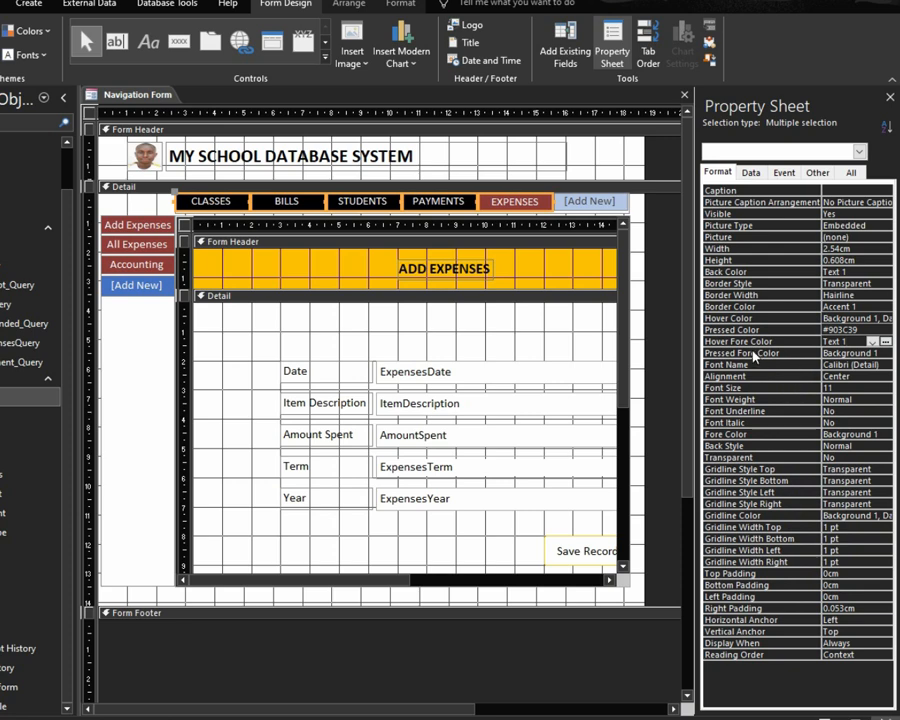
left_click(760, 354)
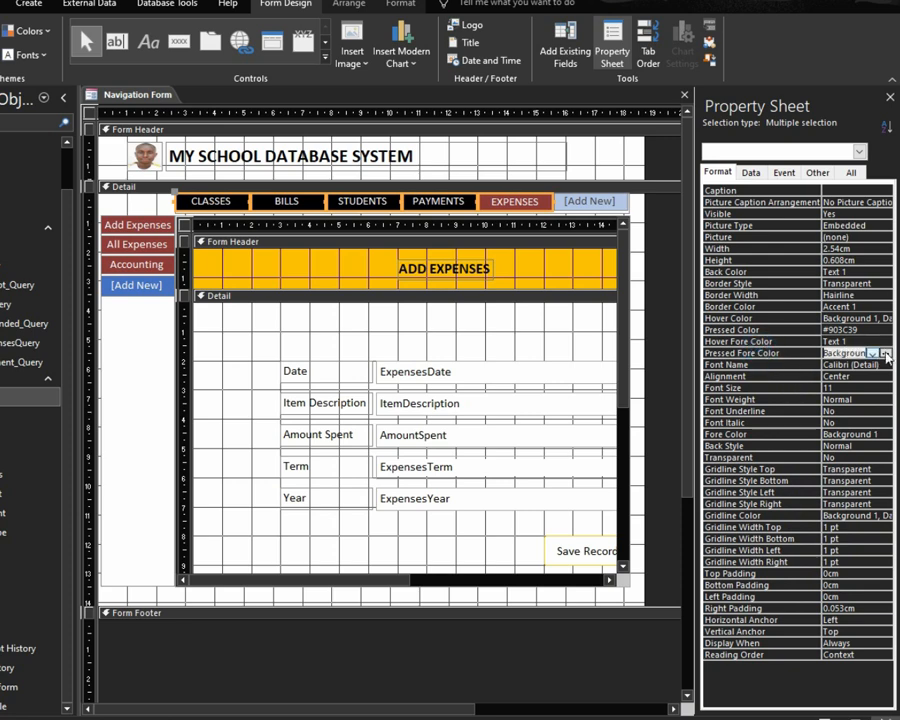
left_click(885, 355)
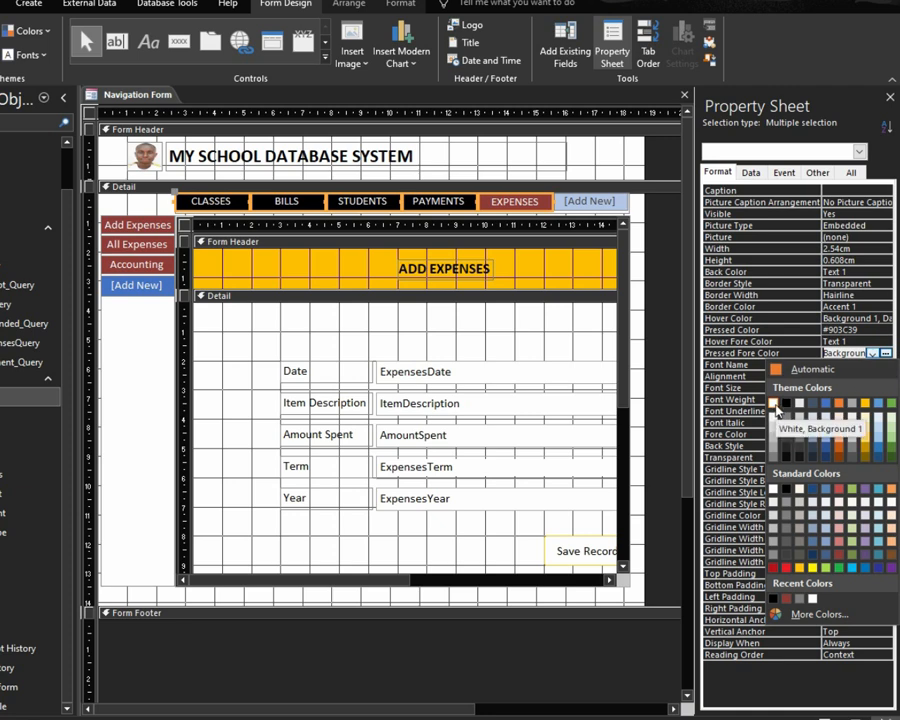
left_click(775, 405)
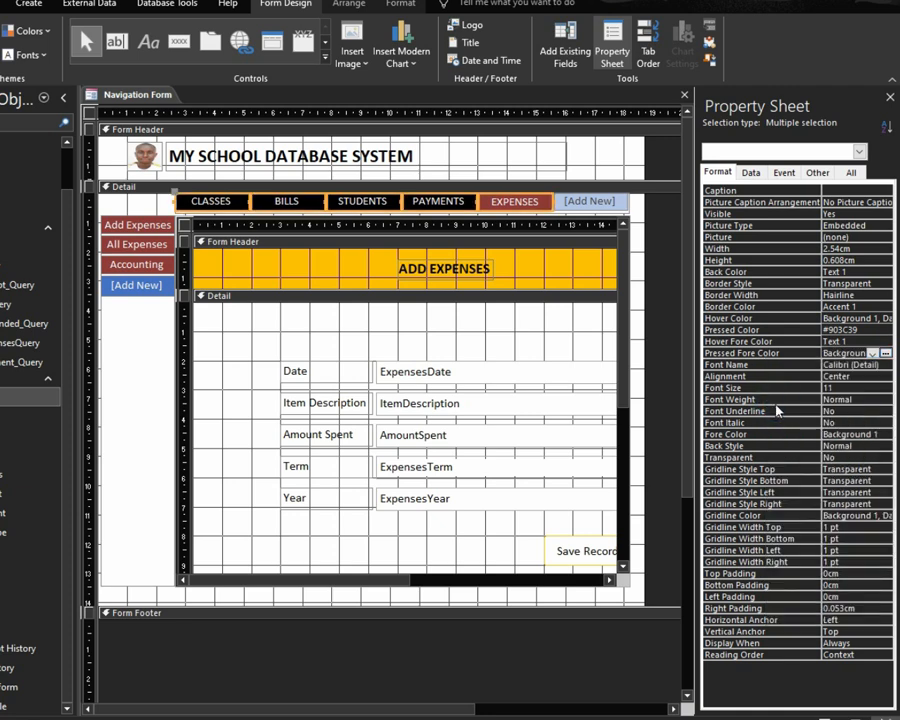
Check the top buttons' hover and pressed colors in Form view by opening the BILLS, STUDENTS, PAYMENTS, EXPENSES and CLASSES pages
left_click(824, 717)
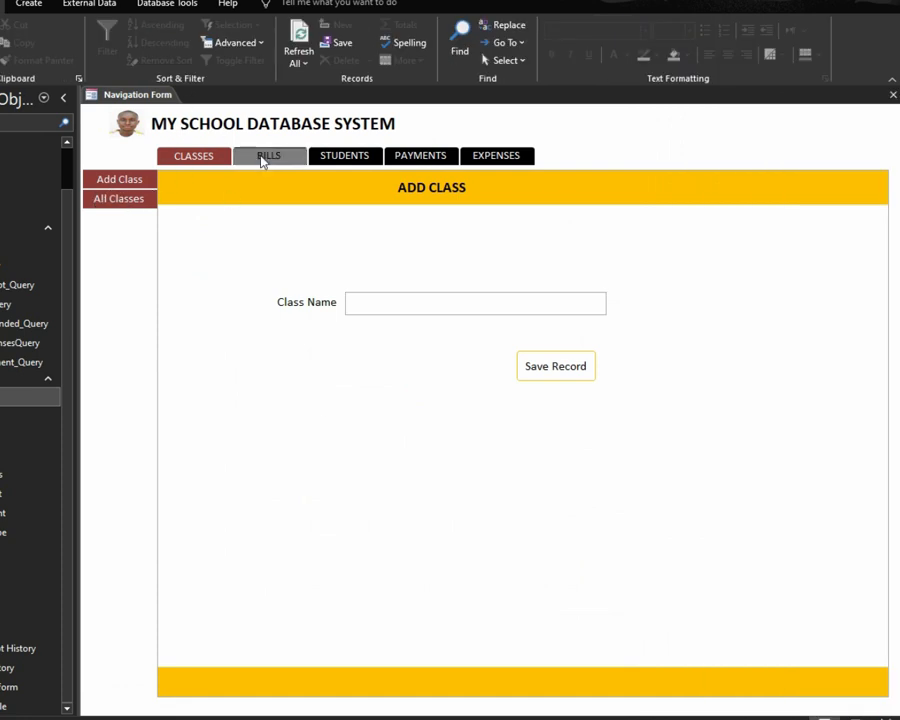
left_click(262, 158)
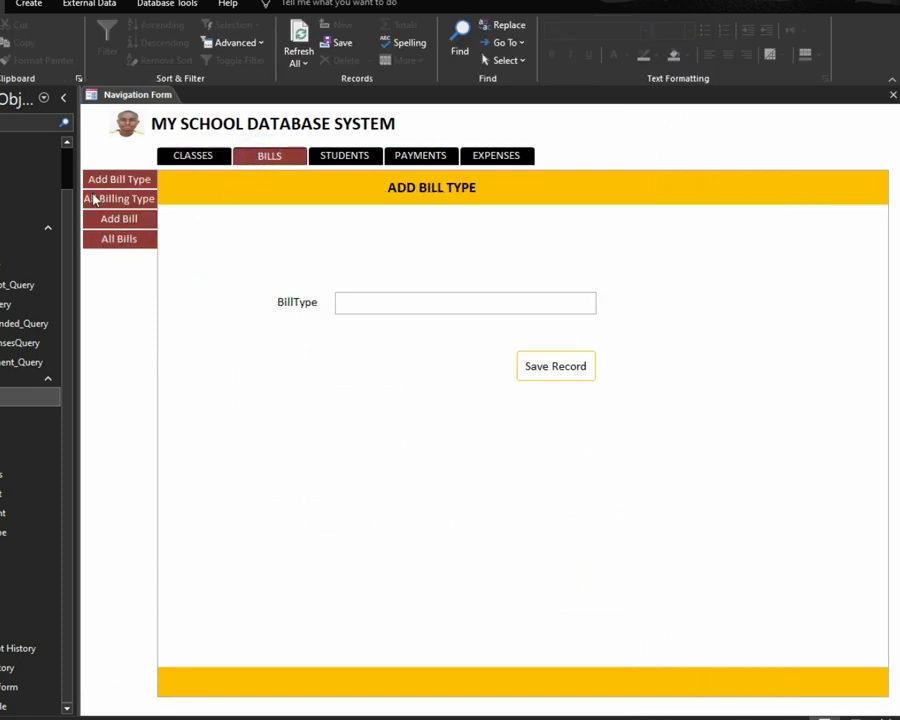
left_click(344, 157)
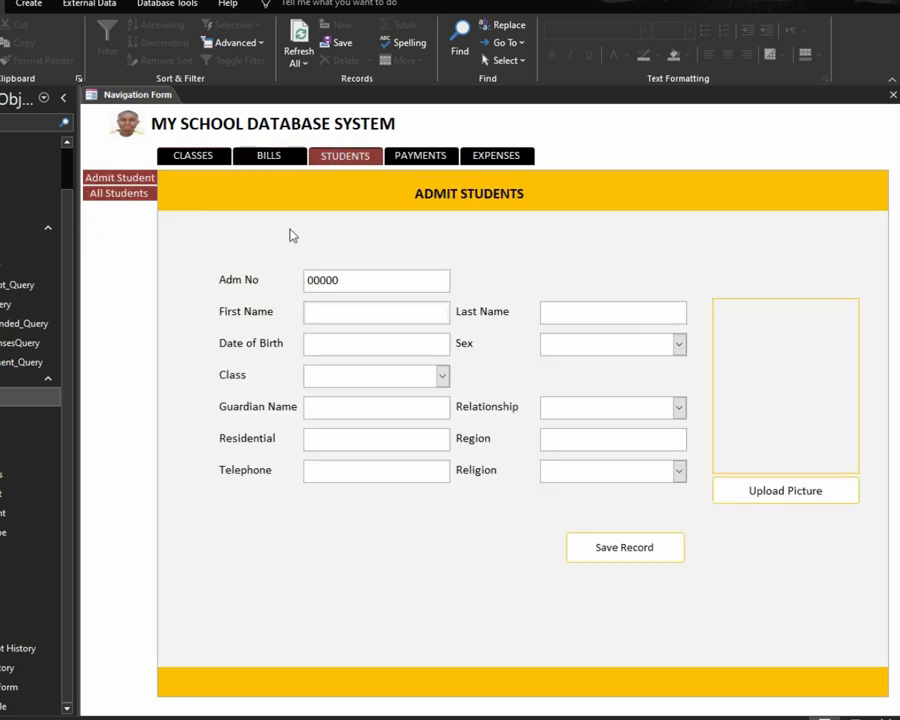
left_click(418, 158)
left_click(489, 160)
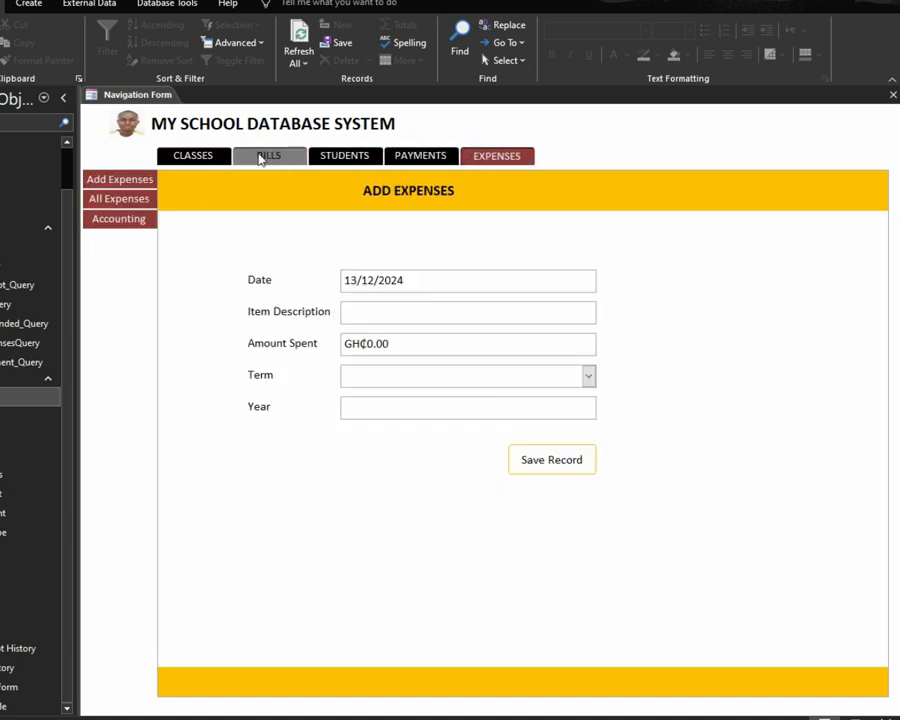
left_click(206, 160)
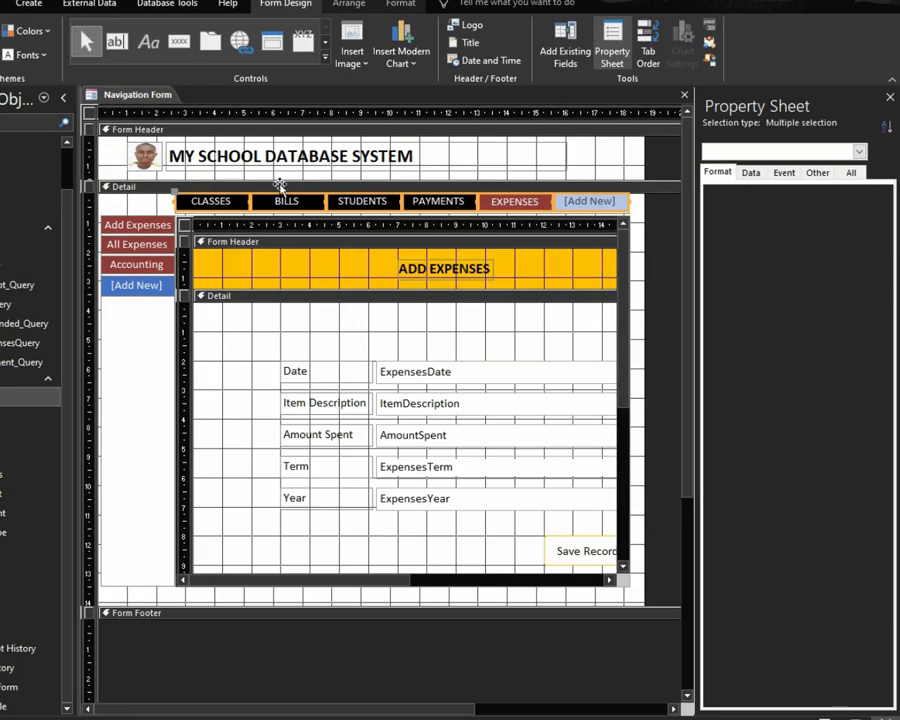
Set the font size of the MY SCHOOL DATABASE SYSTEM header title to 16
left_click(172, 152)
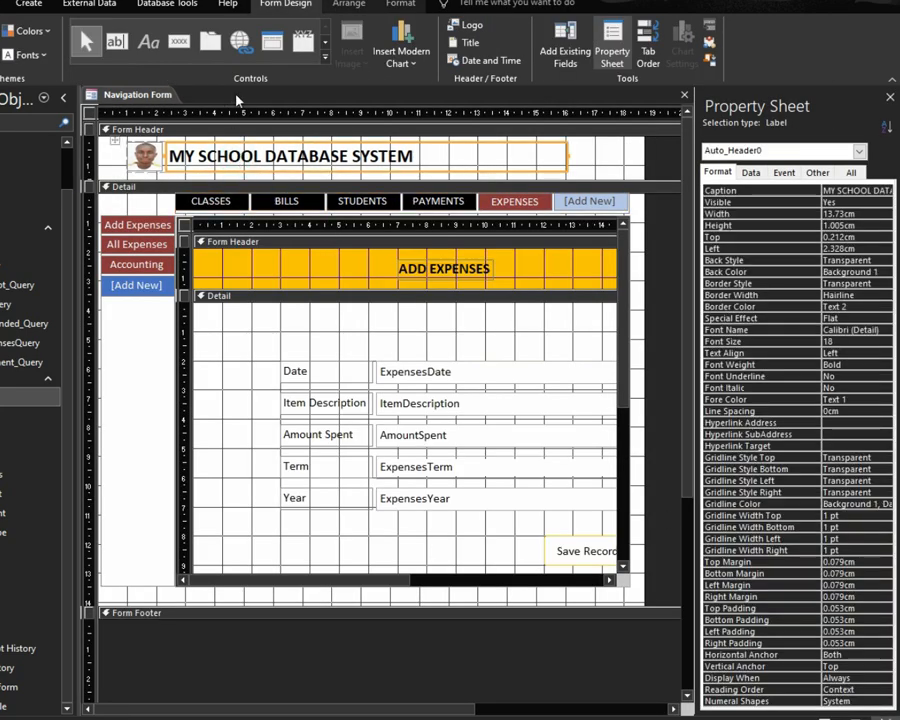
left_click(396, 5)
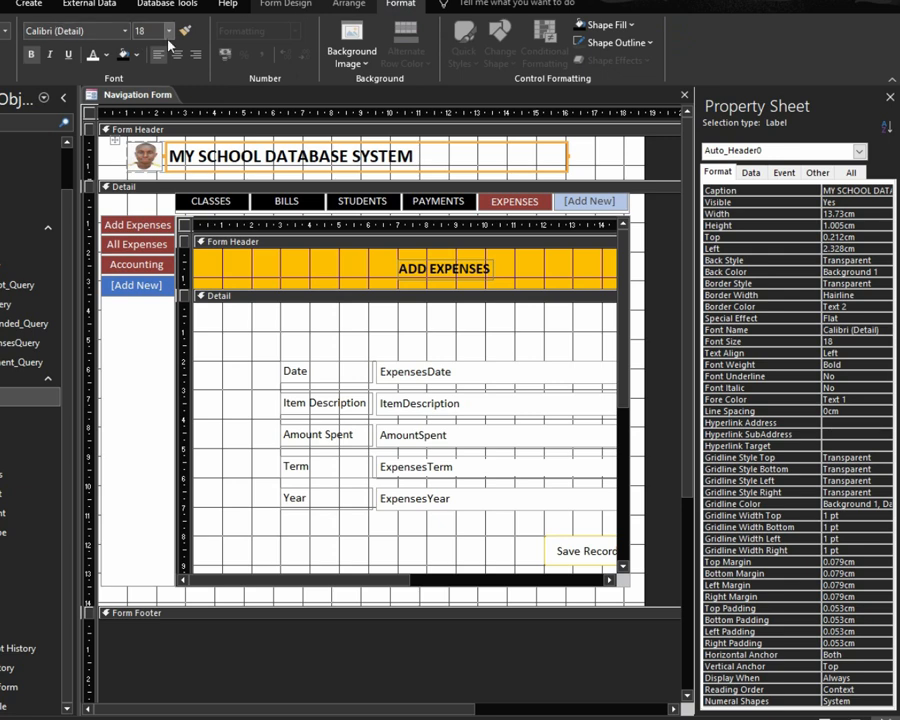
left_click(169, 31)
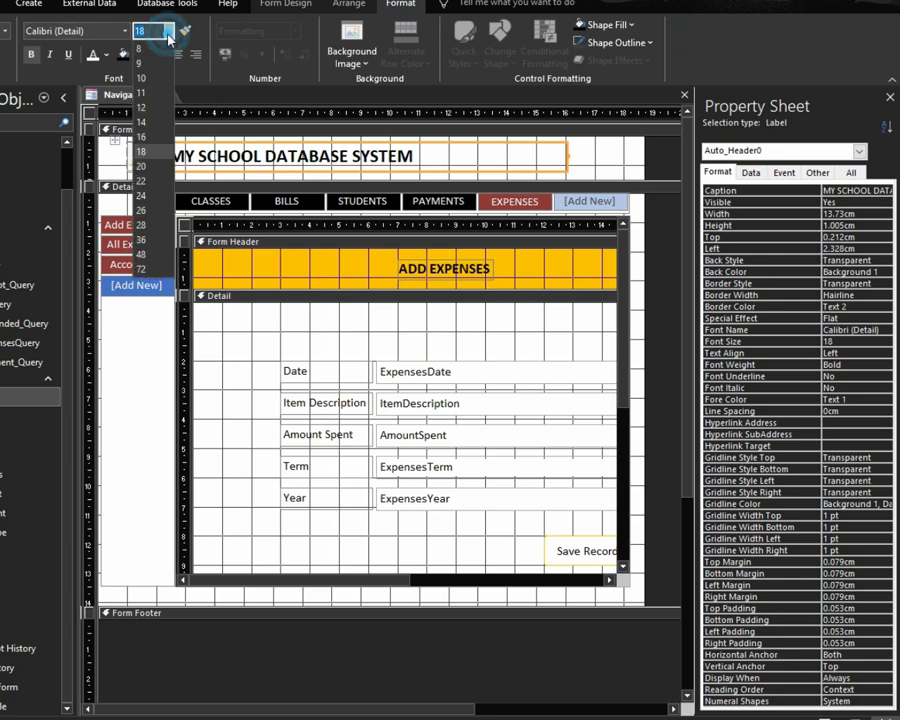
left_click(144, 142)
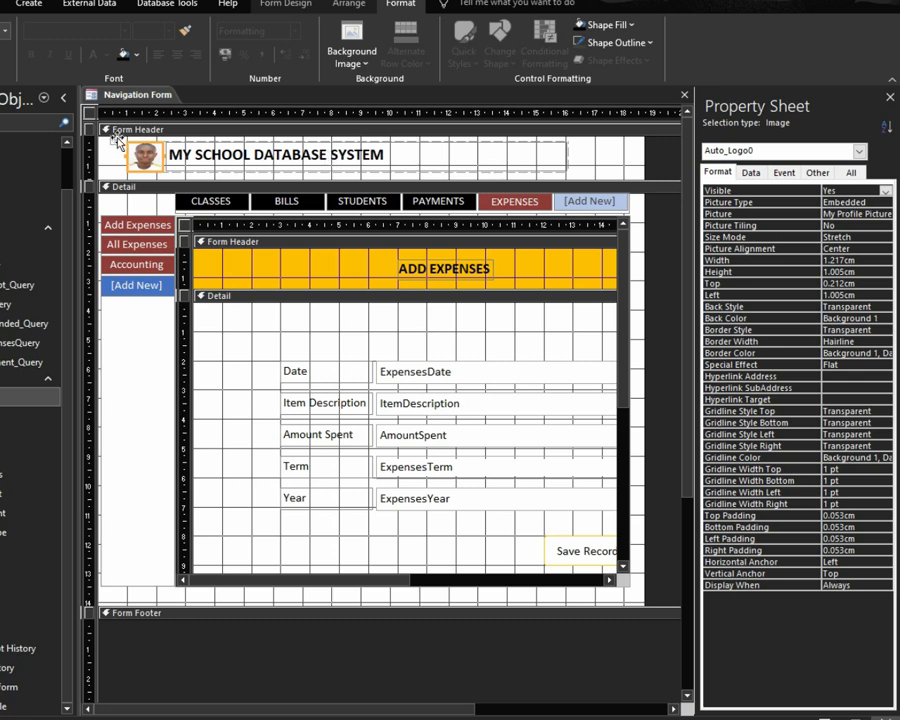
Try the header logo and title about 2 cm further right in Form view and move them back in Design view
left_click_drag(117, 141, 175, 142)
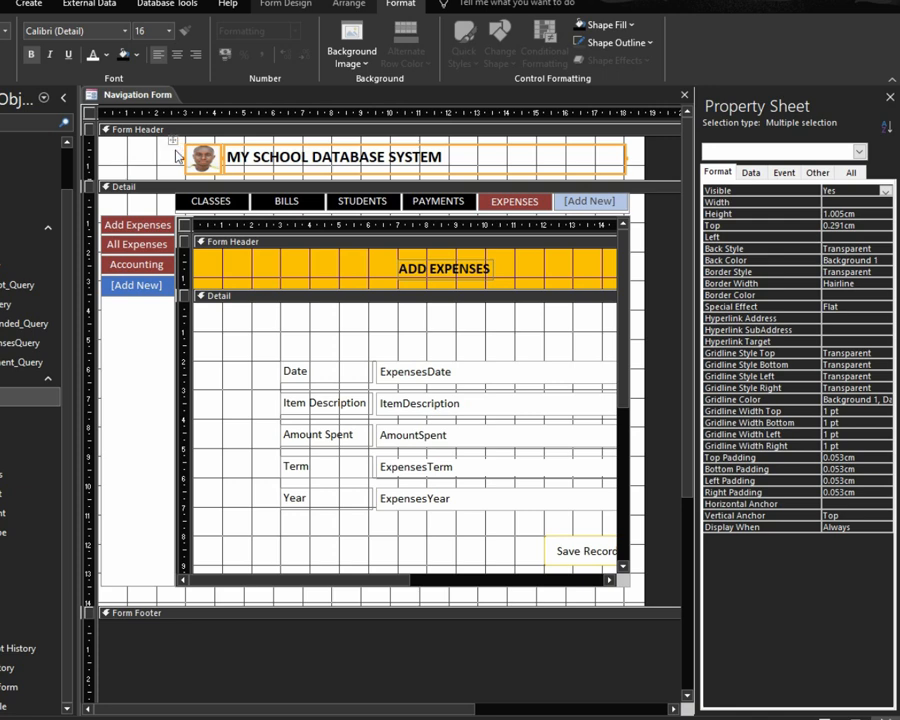
left_click(826, 716)
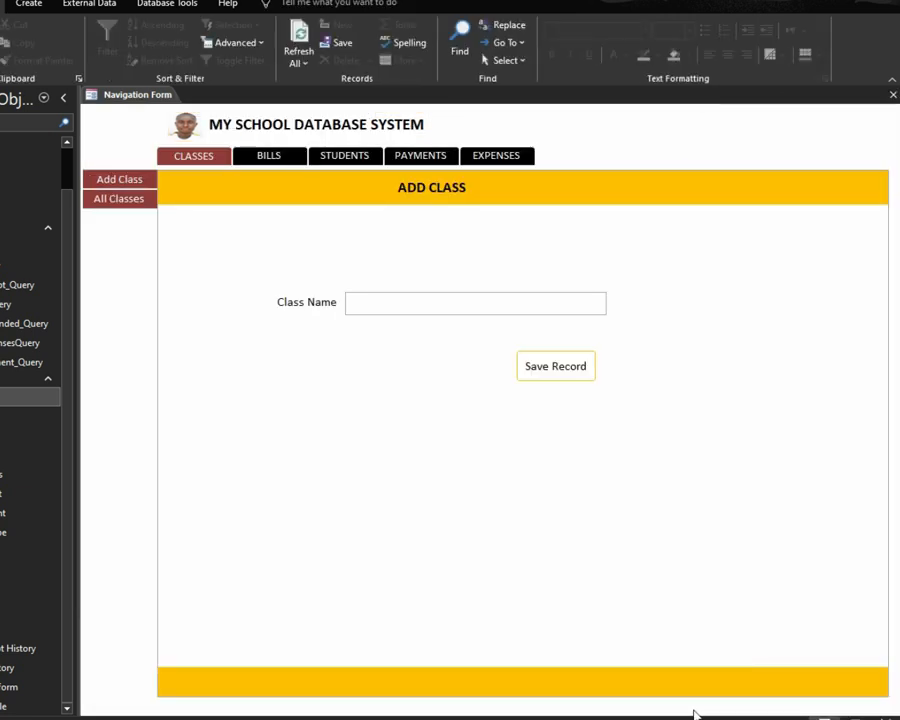
left_click(884, 716)
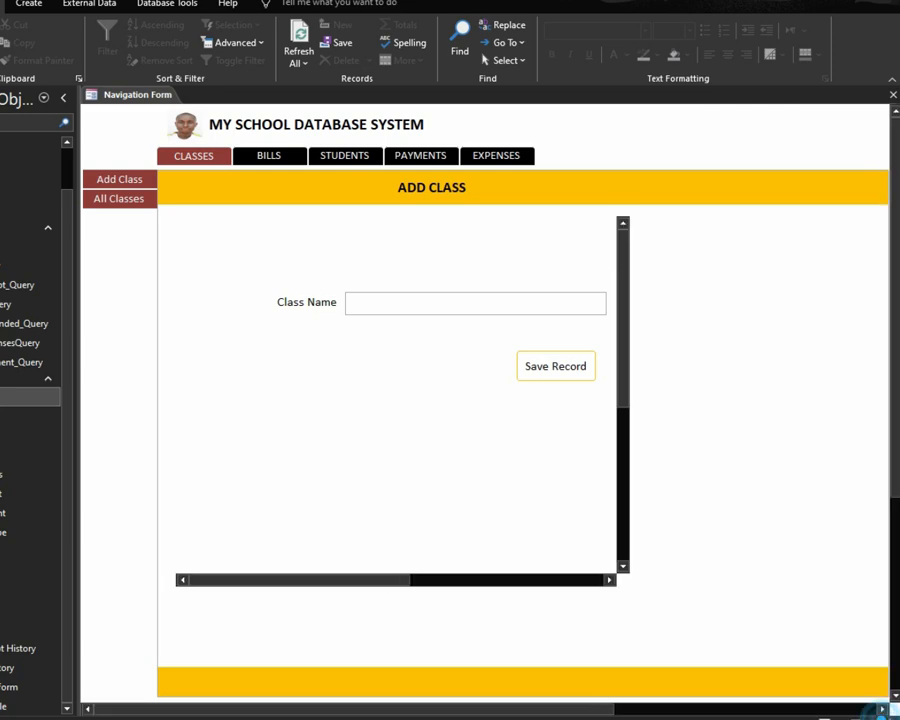
left_click_drag(173, 141, 115, 140)
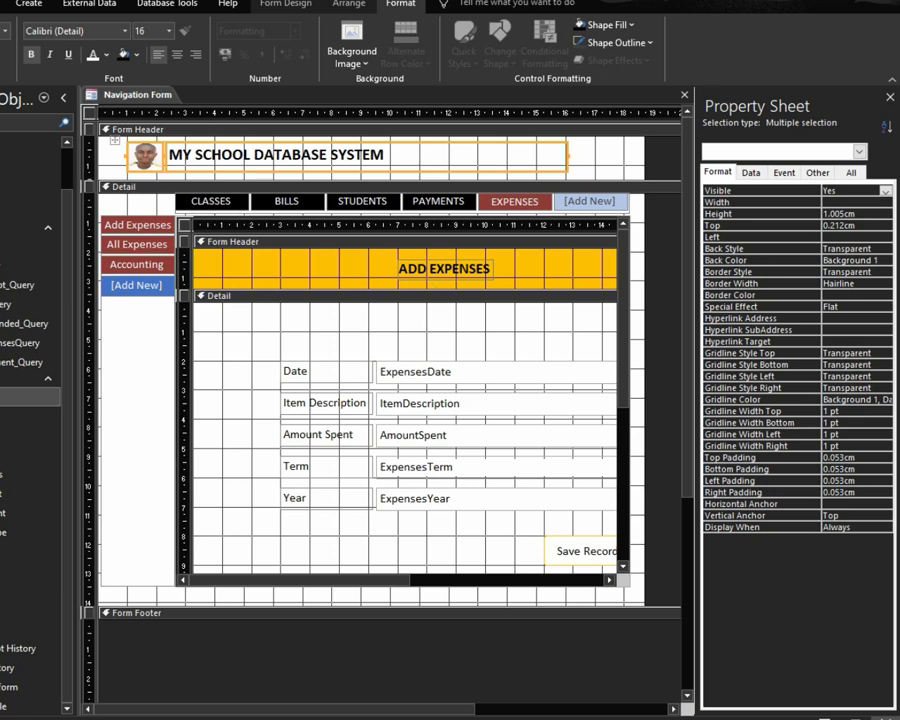
Preview the navigation form in Form view and open the Add Class page
left_click(824, 717)
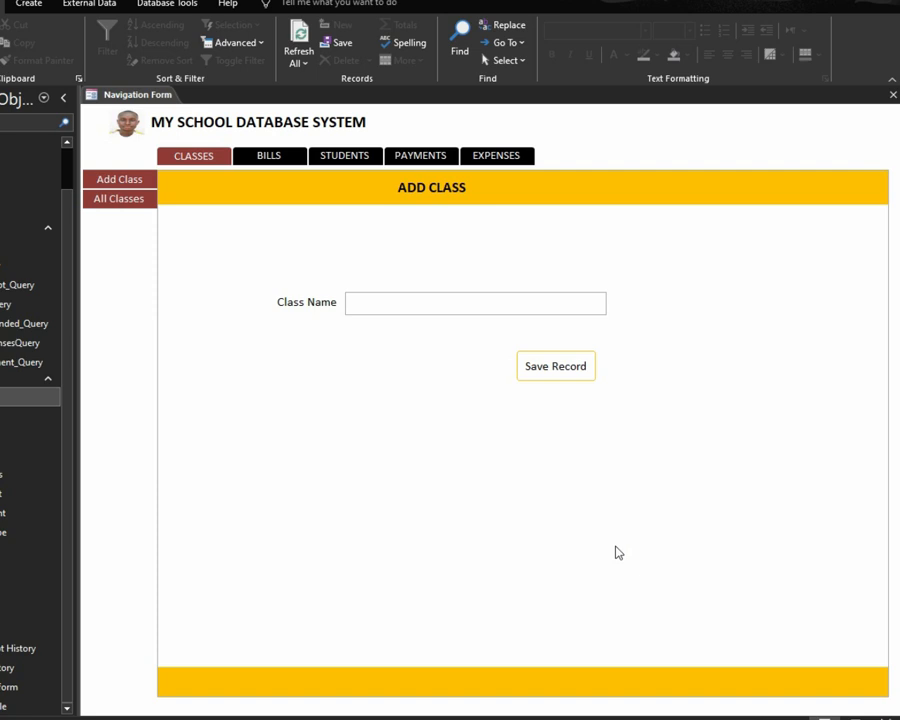
left_click(119, 182)
left_click(121, 186)
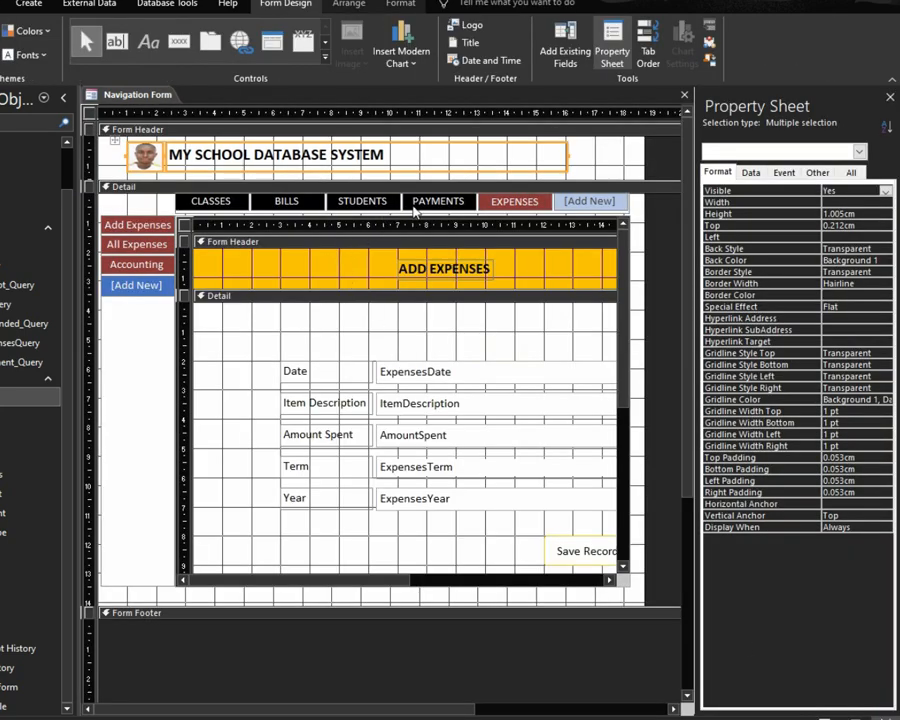
Set the hover color of the CLASSES, BILLS, STUDENTS, PAYMENTS and EXPENSES buttons to Automatic, and open their hover fore color choices
left_click(418, 200)
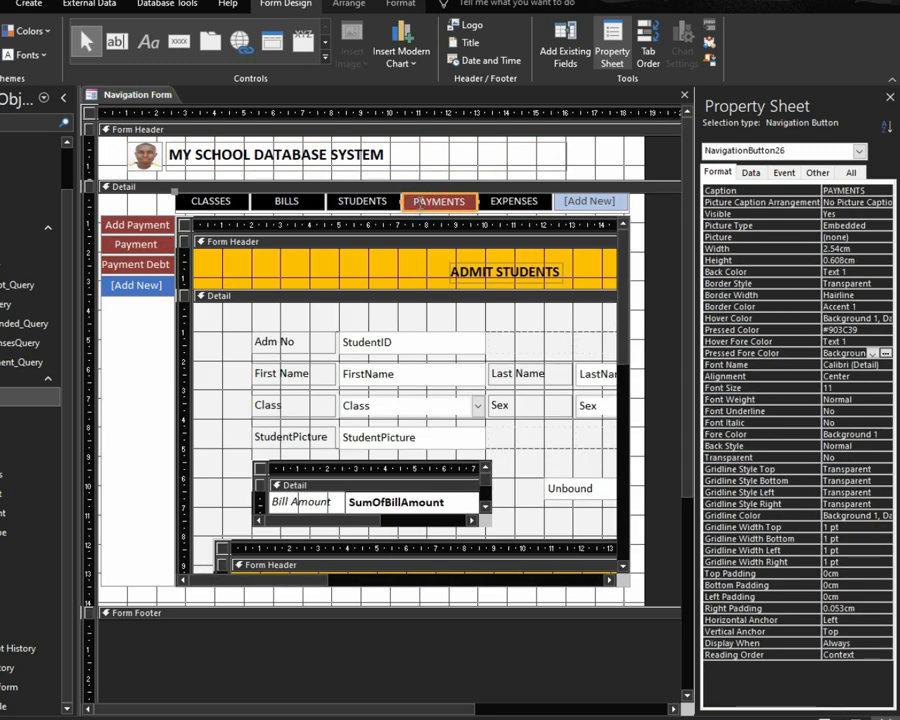
left_click(362, 200, "shift")
left_click(284, 202, "shift")
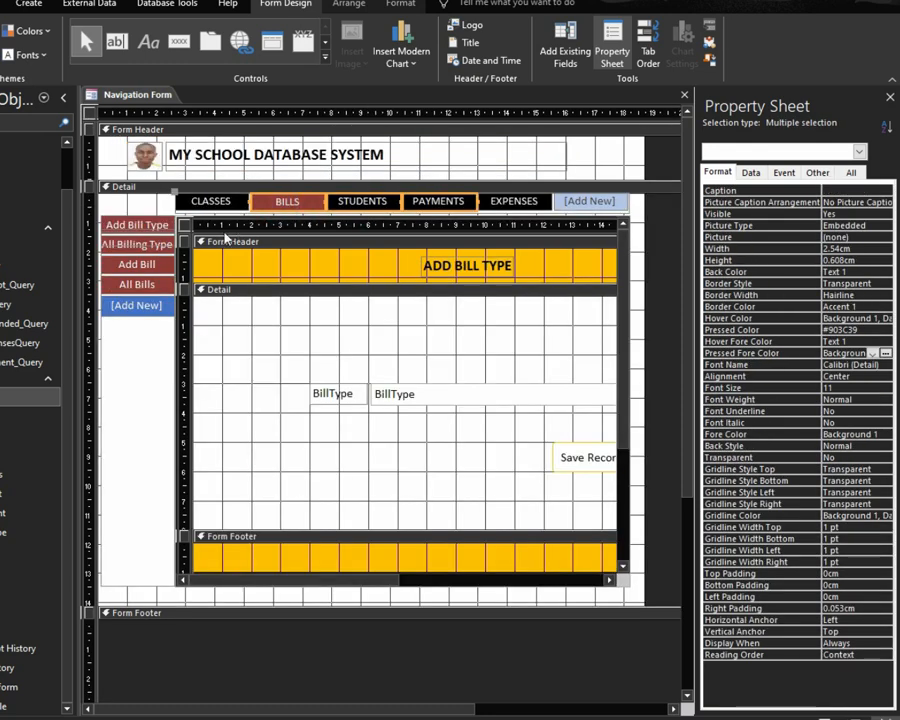
left_click(212, 203, "shift")
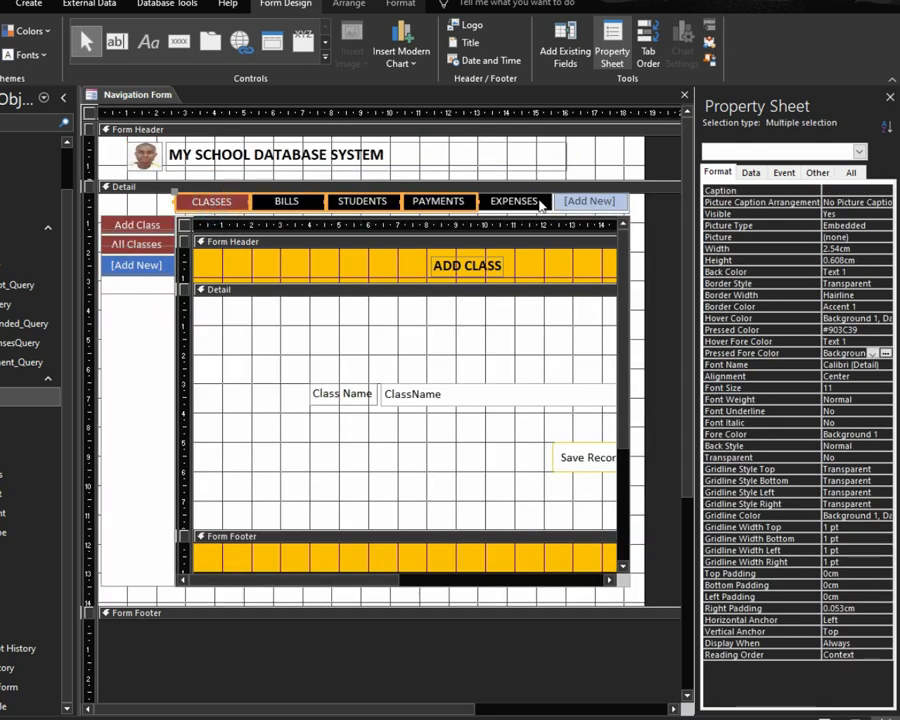
left_click(535, 201, "shift")
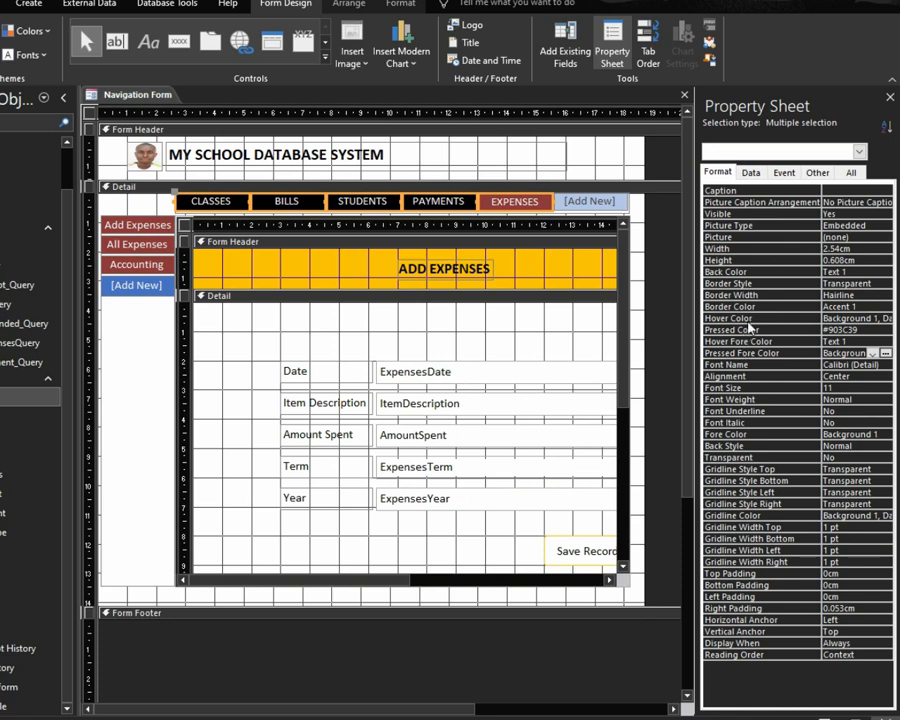
left_click(735, 318)
left_click(886, 318)
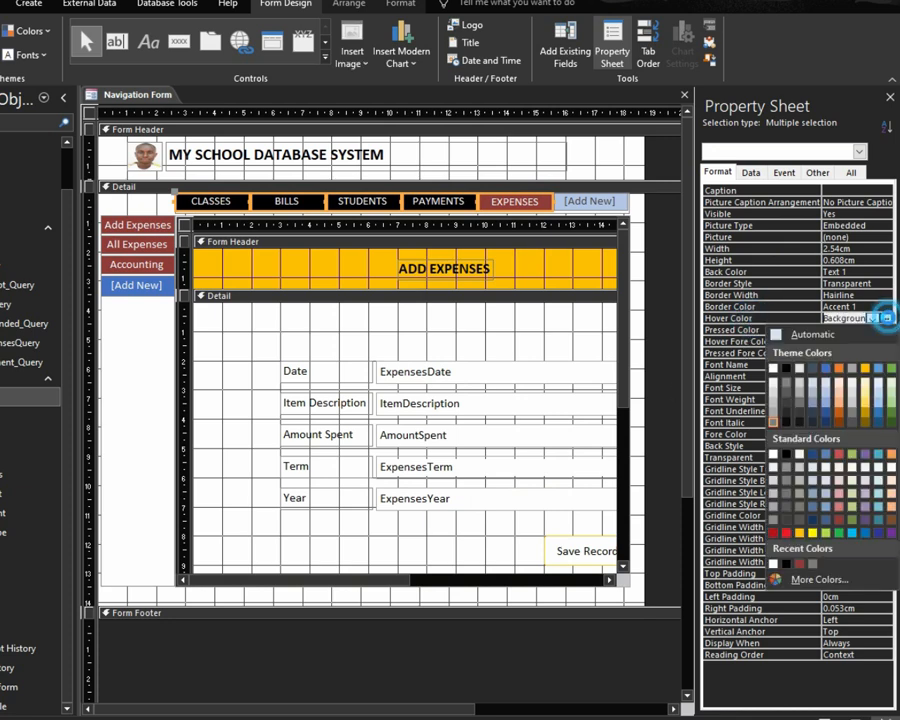
left_click(776, 335)
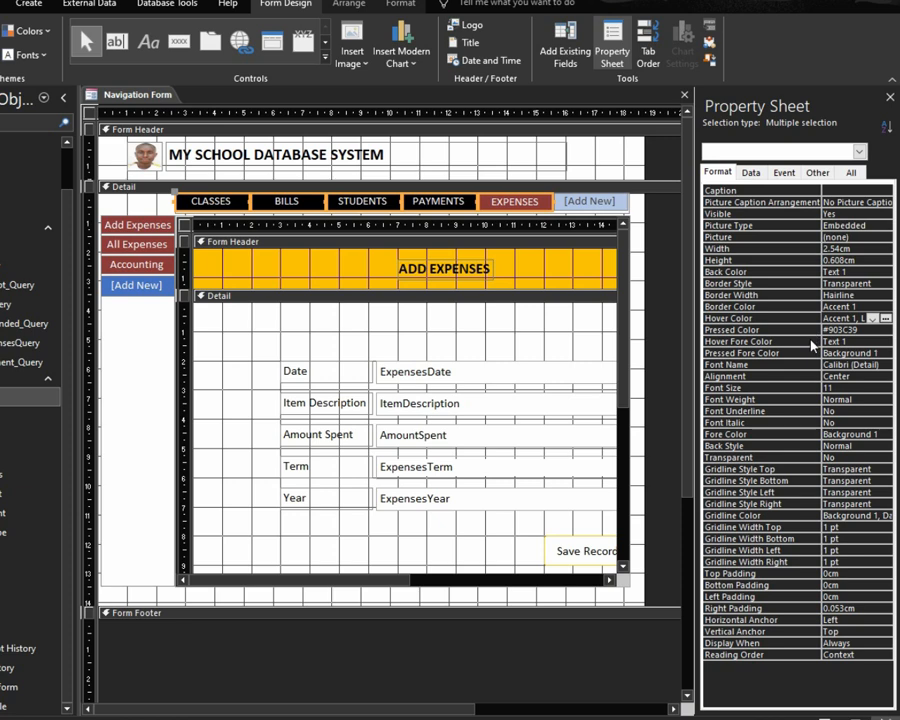
left_click(812, 343)
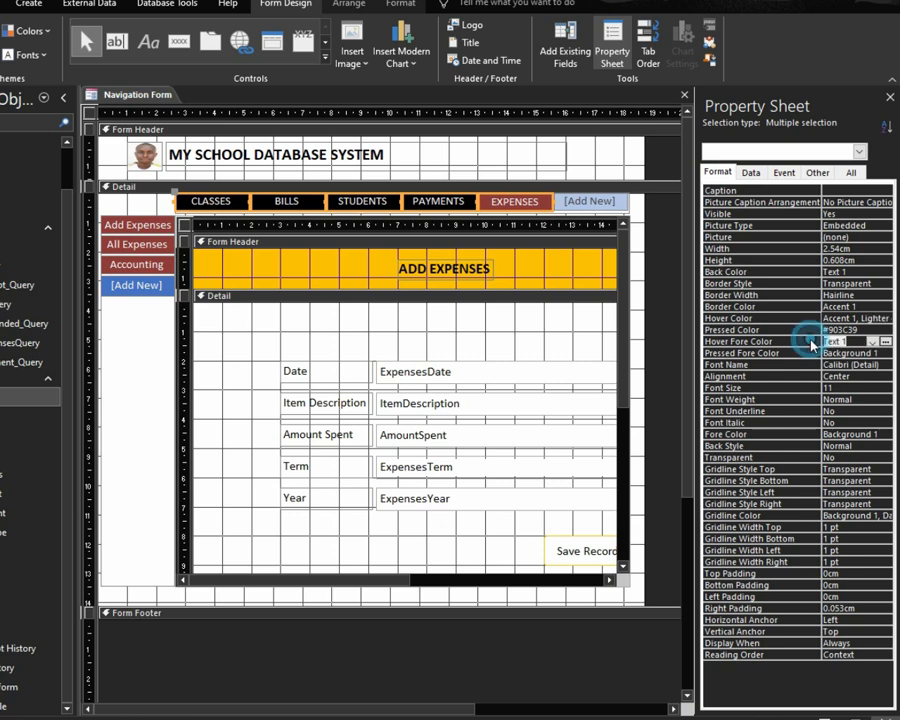
left_click(886, 342)
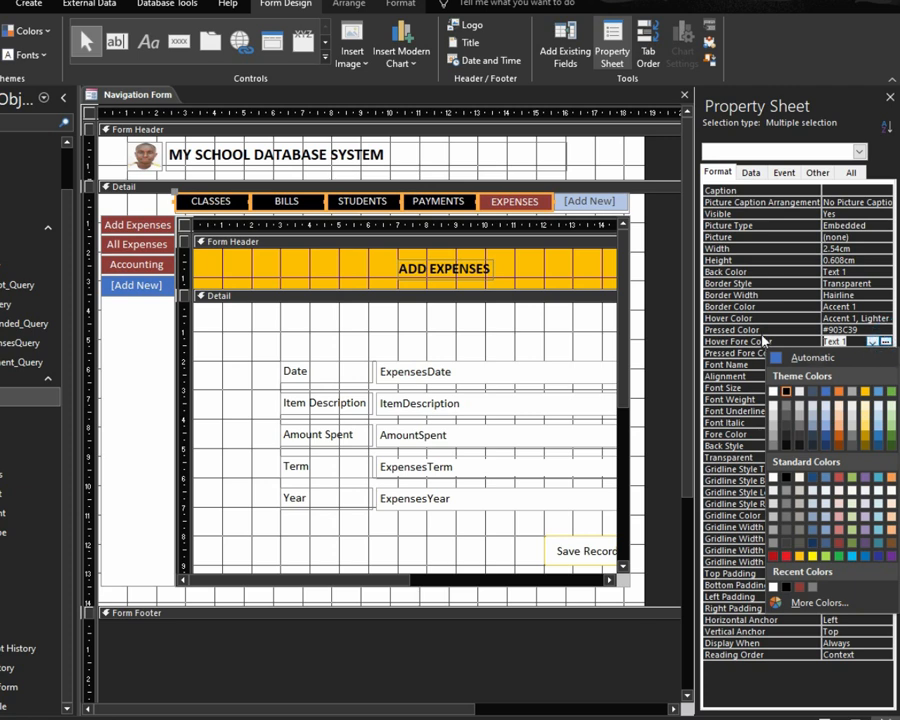
left_click(783, 356)
Check the top buttons' hover color in Form view by opening the BILLS and CLASSES pages
left_click(825, 717)
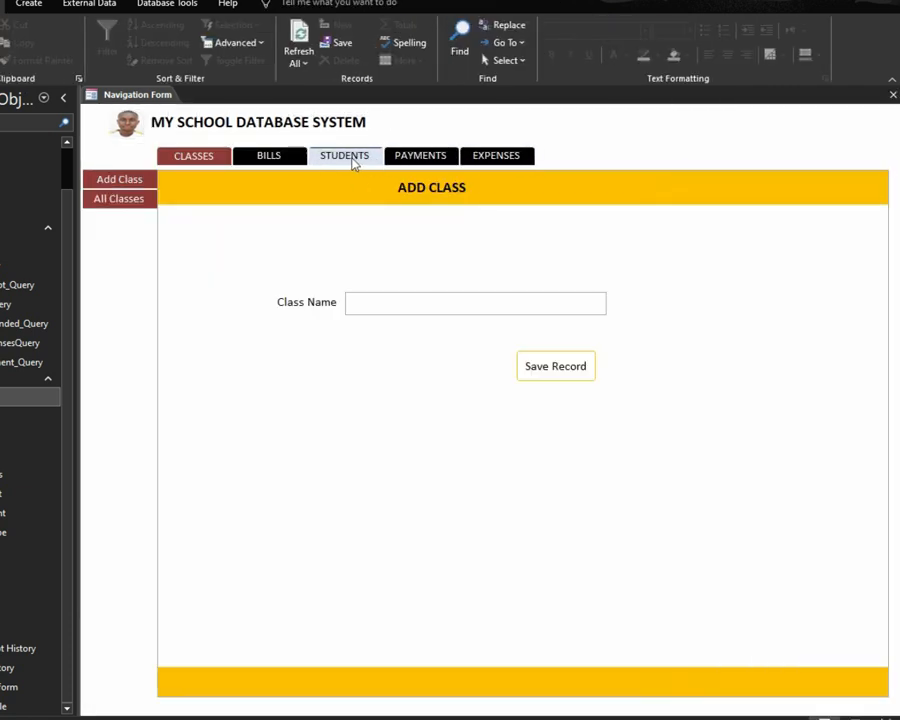
left_click(253, 165)
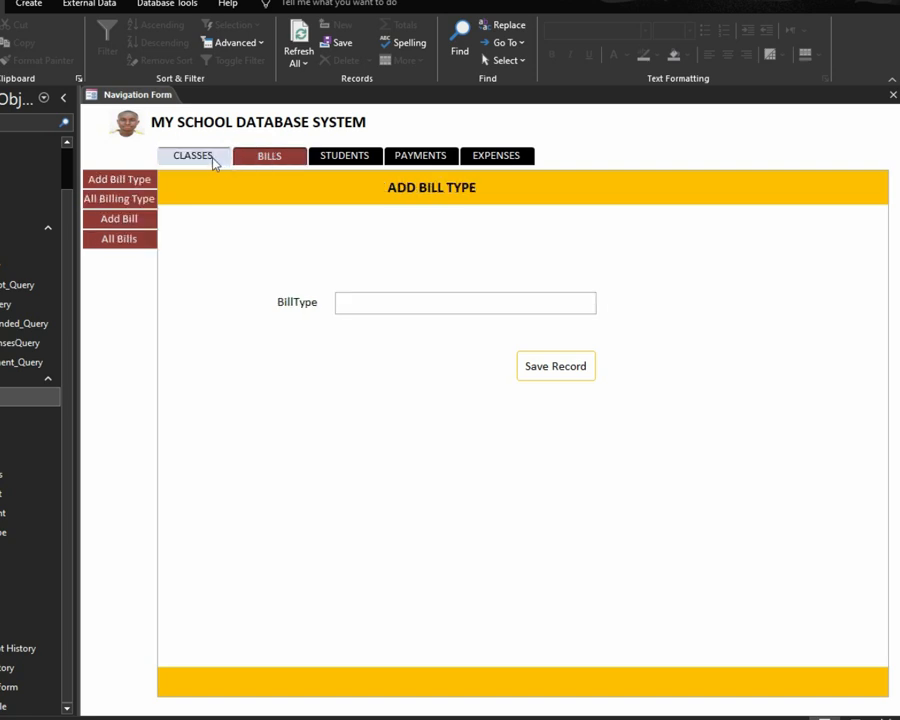
left_click(207, 157)
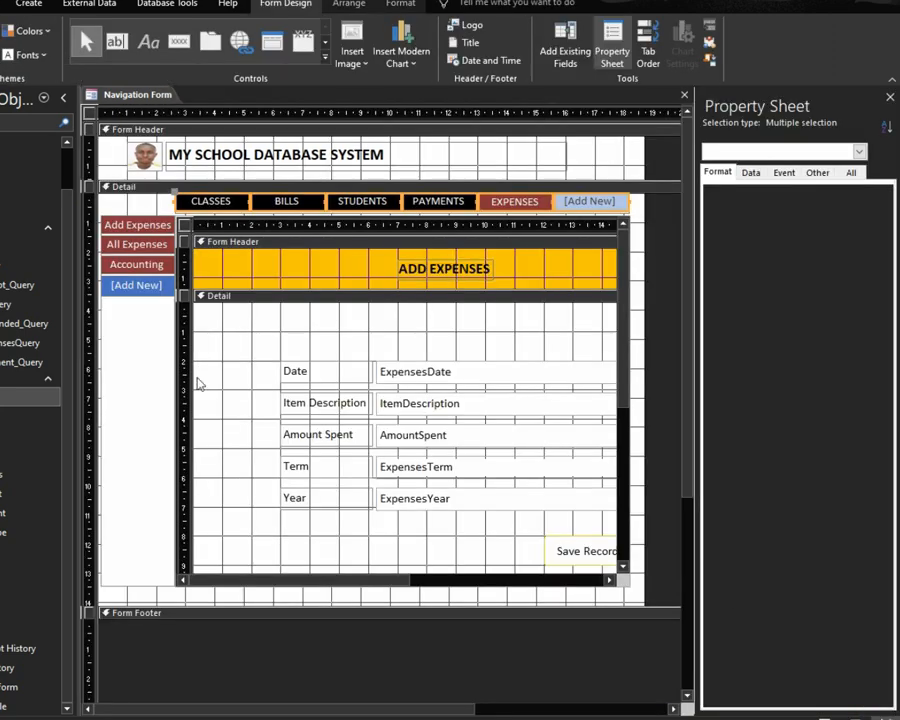
Set the Add Expenses, All Expenses and Accounting side buttons' hover color to Automatic and pressed color to black (Text 1)
left_click(155, 226)
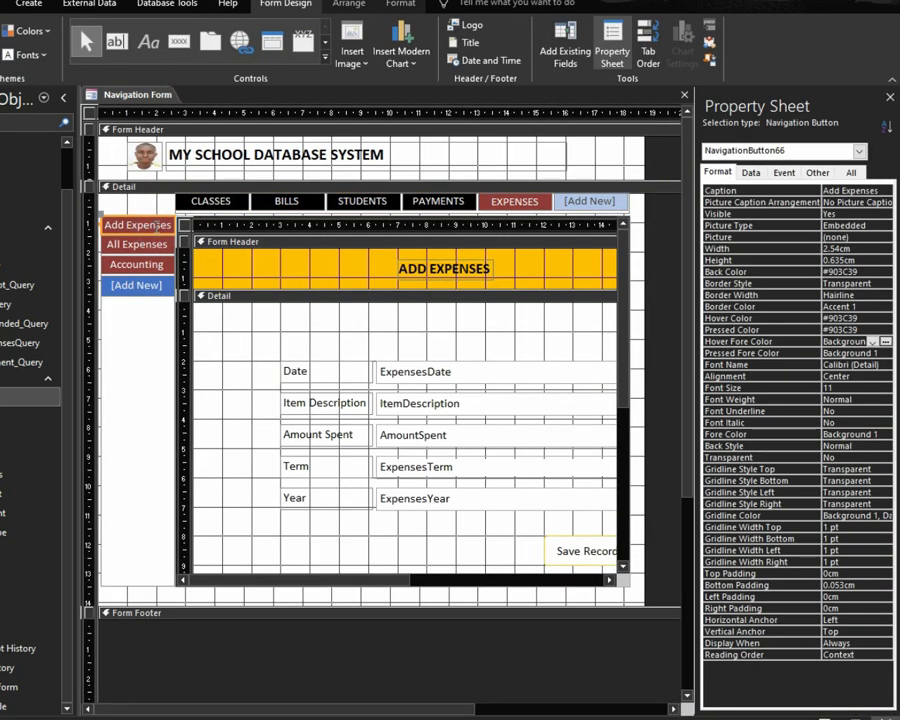
left_click(155, 244, "shift")
left_click(146, 263, "shift")
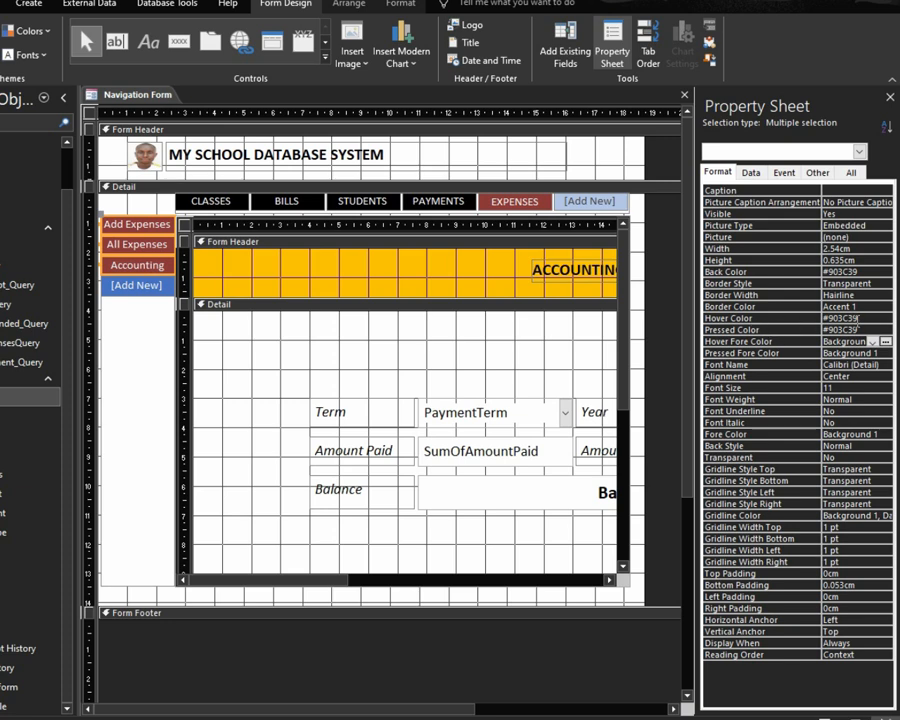
left_click(874, 318)
left_click(885, 319)
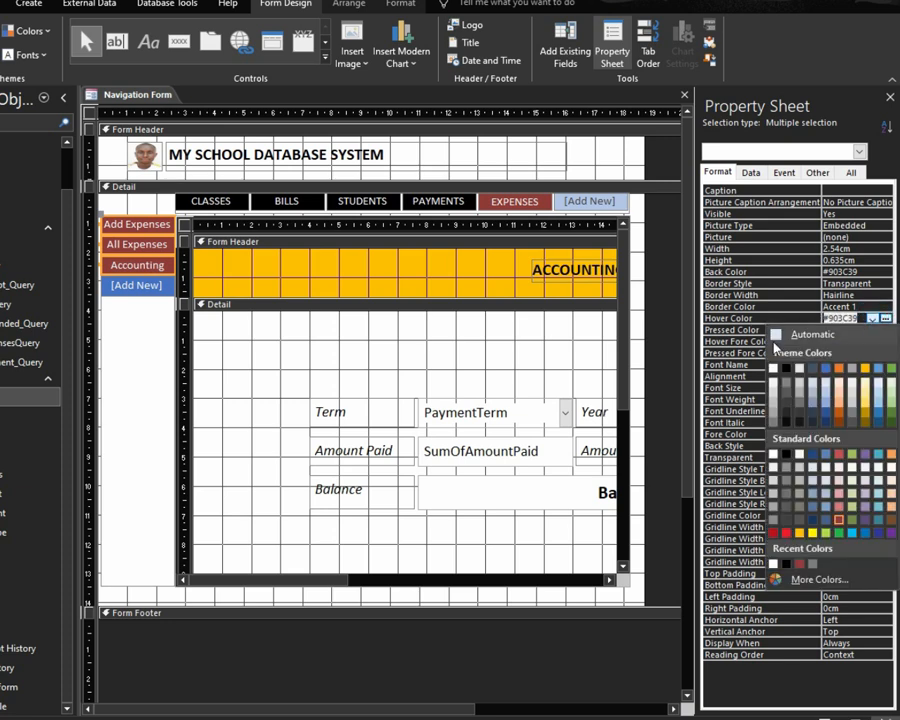
left_click(775, 338)
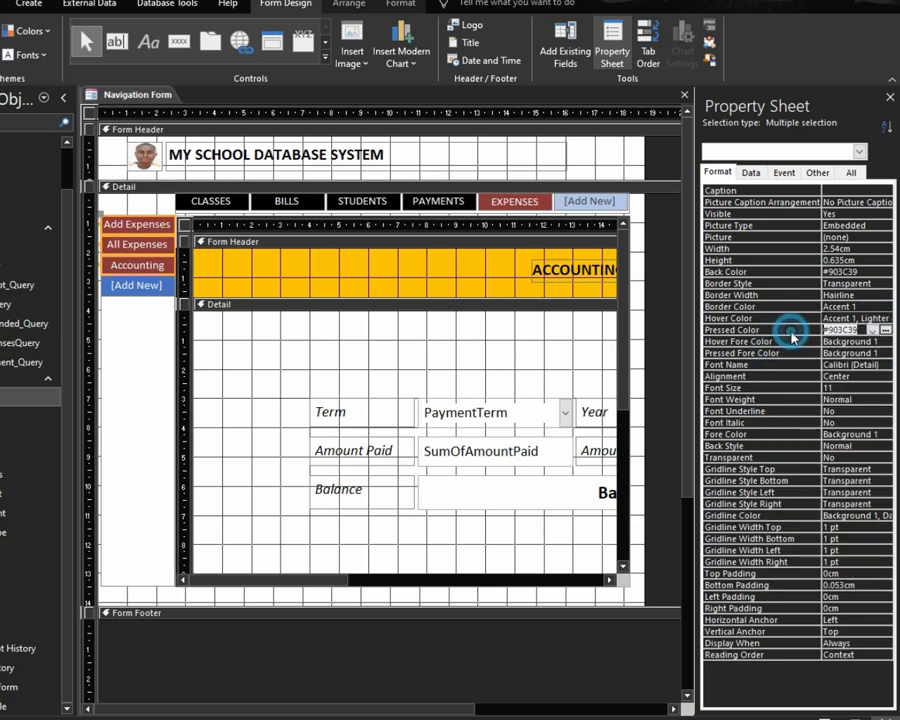
left_click(872, 330)
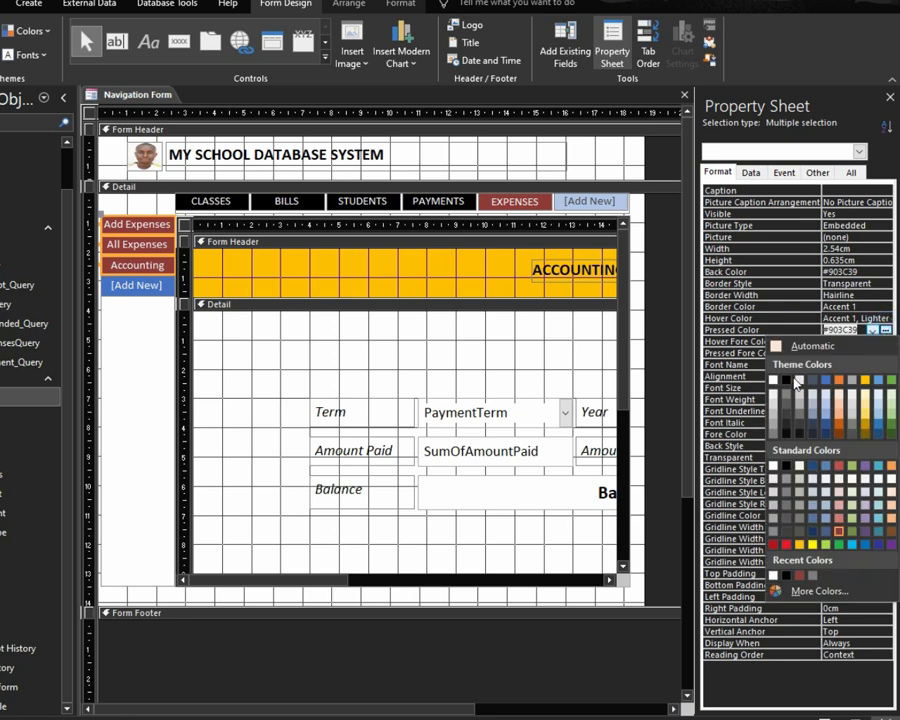
left_click(788, 381)
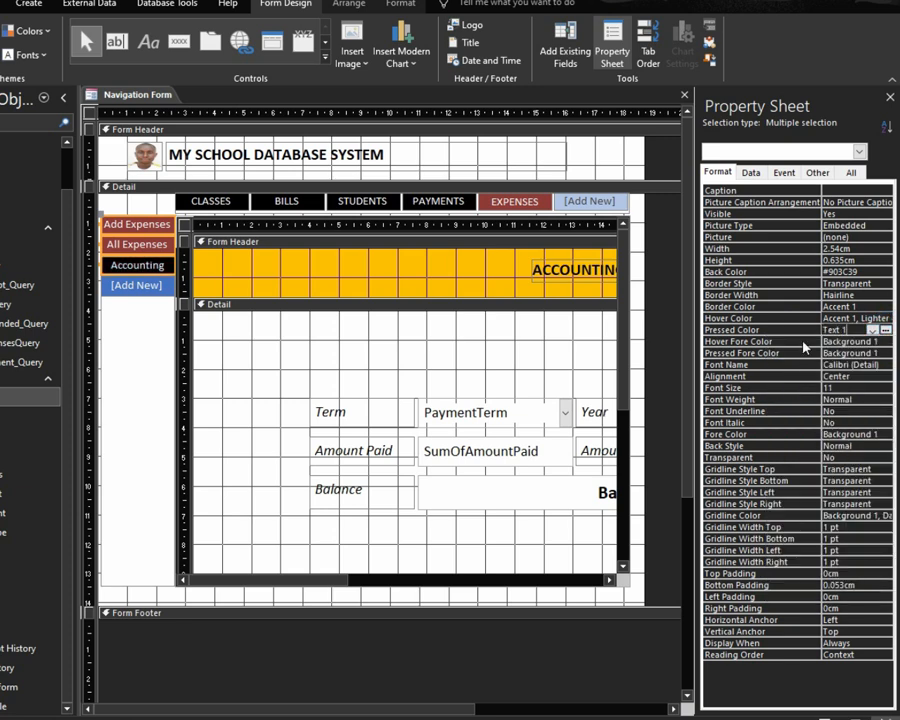
Set the three expenses side buttons' hover fore color to black (Text 1) and pressed fore color to white (Background 1)
left_click(804, 342)
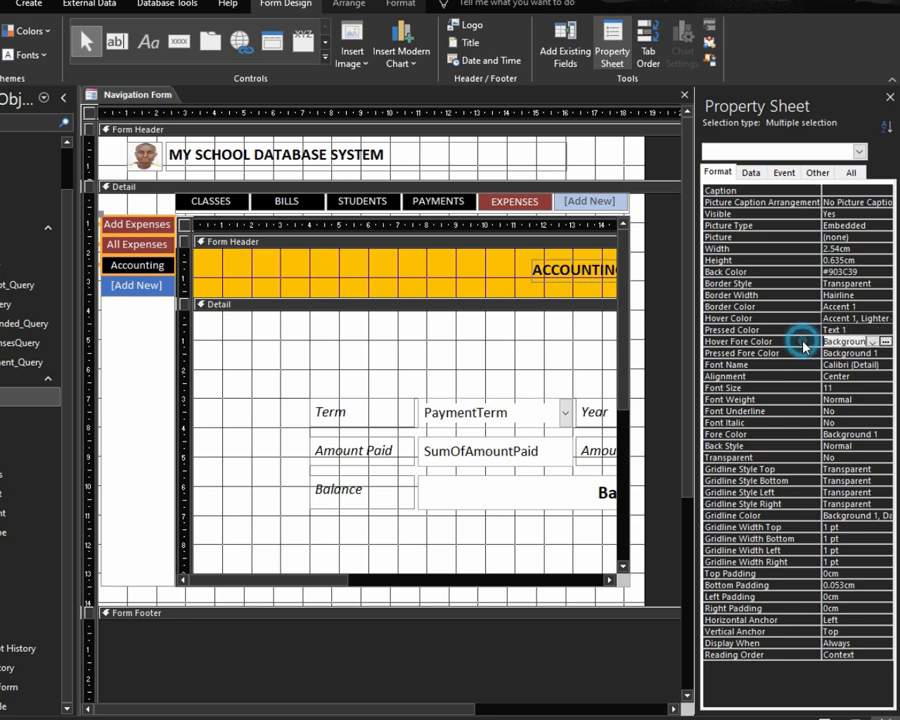
left_click(886, 342)
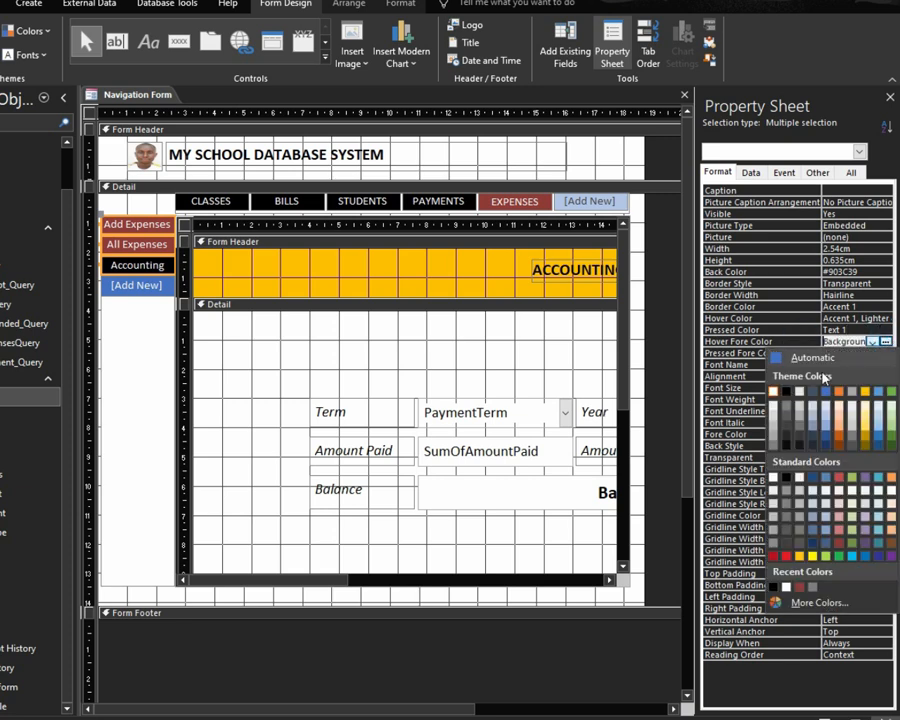
left_click(789, 395)
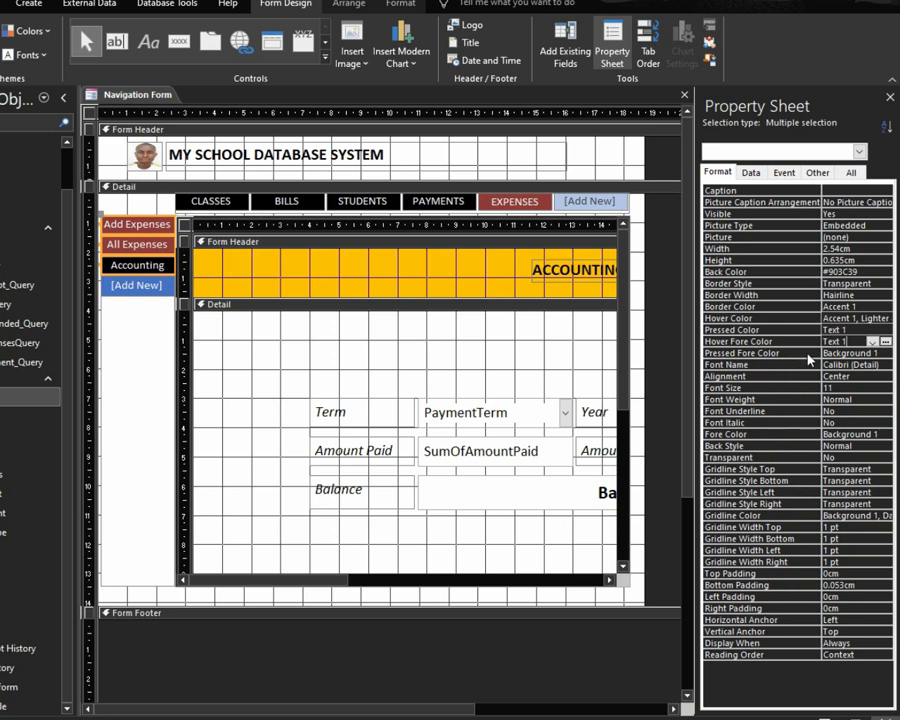
left_click(811, 352)
left_click(883, 353)
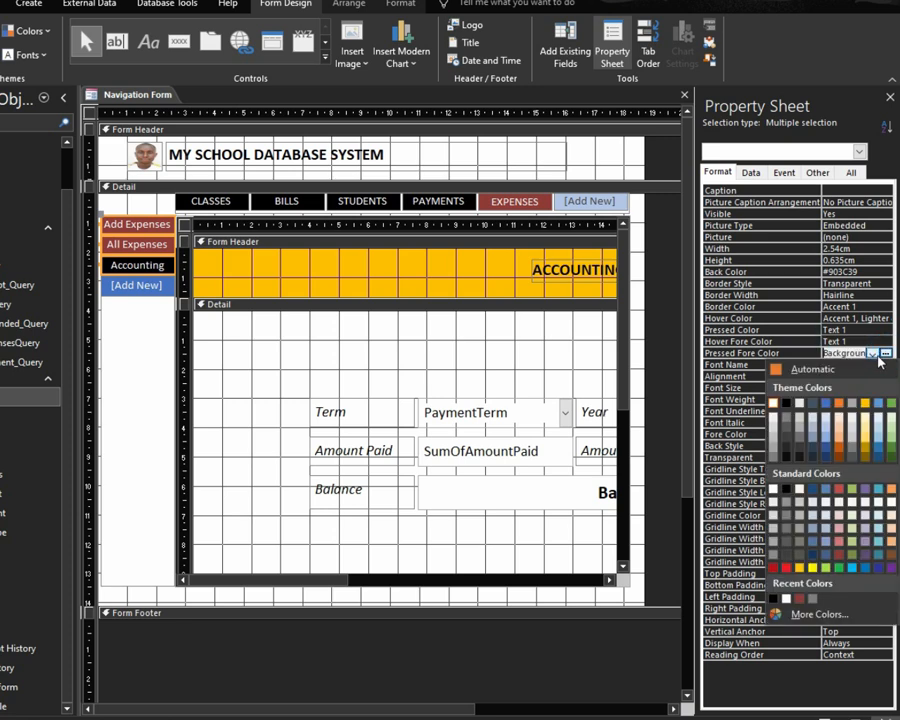
left_click(777, 402)
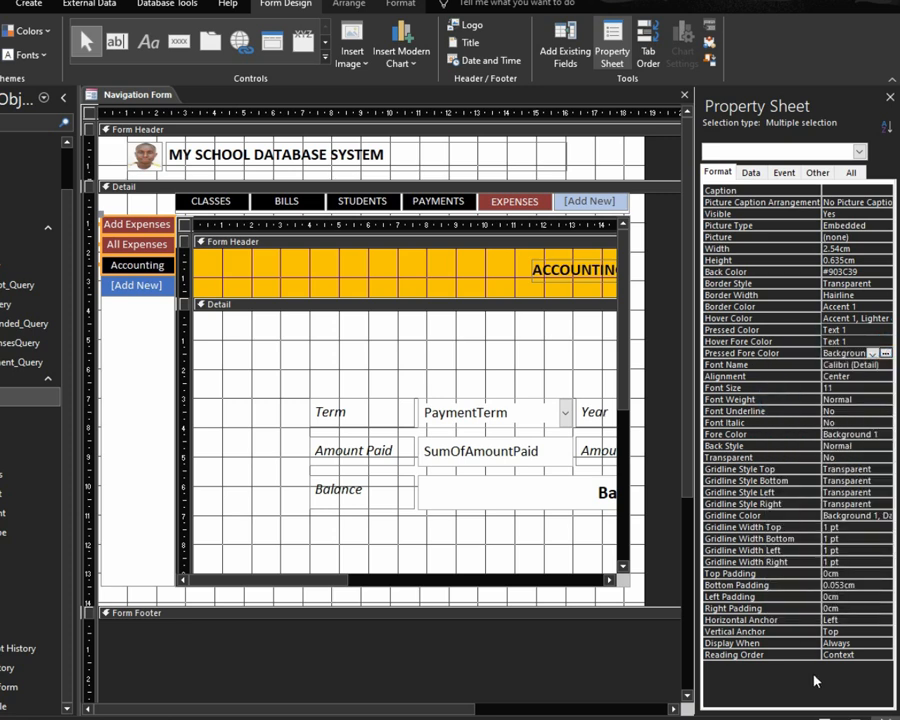
Examine the side buttons' hover and pressed colors in Form view on the CLASSES, BILLS and PAYMENTS pages
left_click(824, 718)
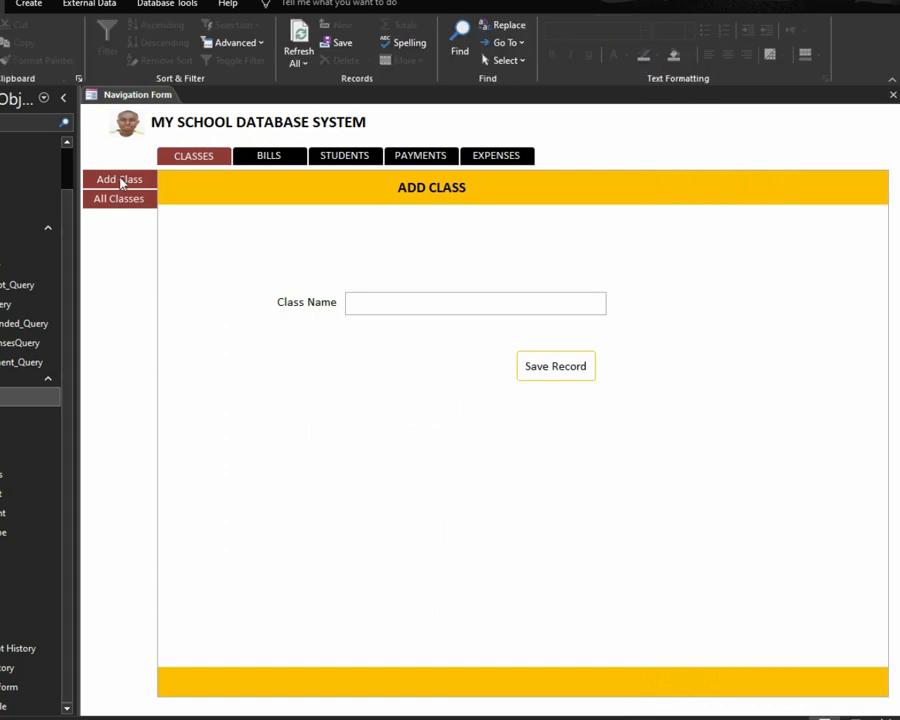
left_click(126, 197)
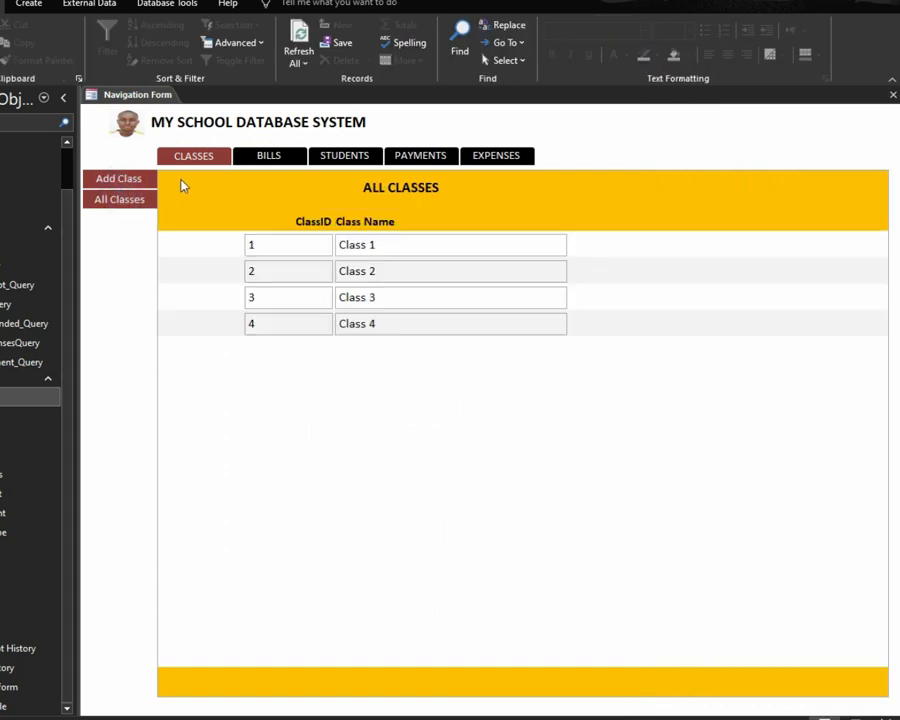
left_click(262, 157)
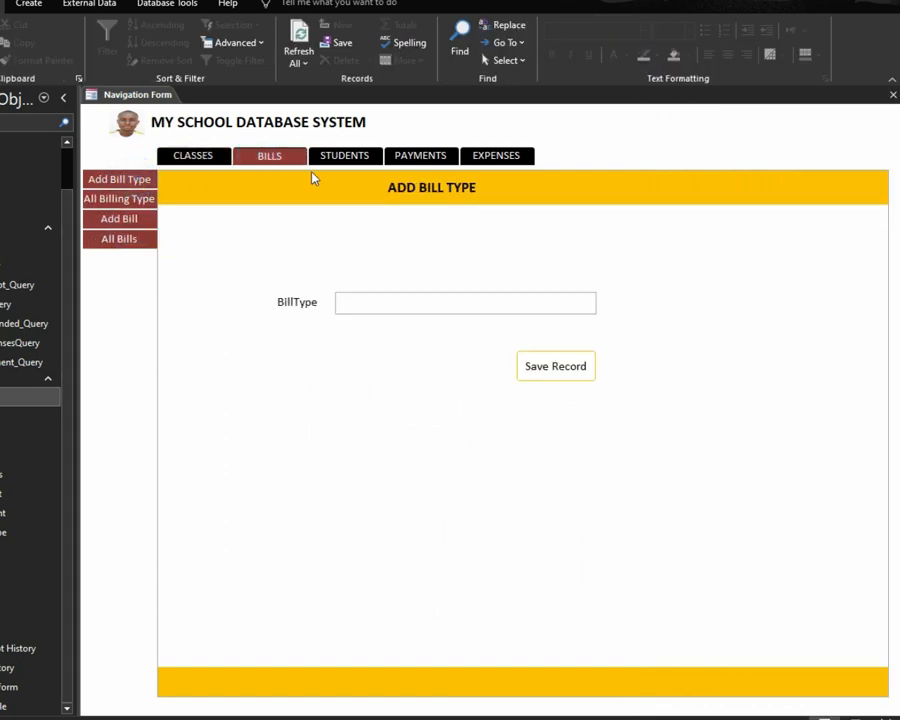
left_click(415, 158)
left_click(120, 179)
left_click(124, 198)
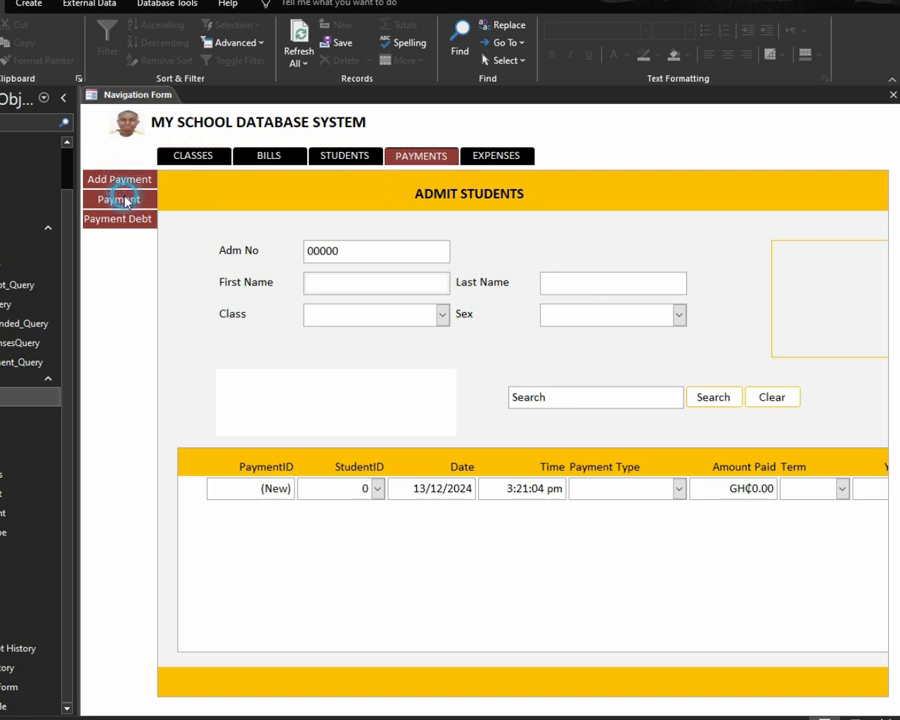
left_click(126, 222)
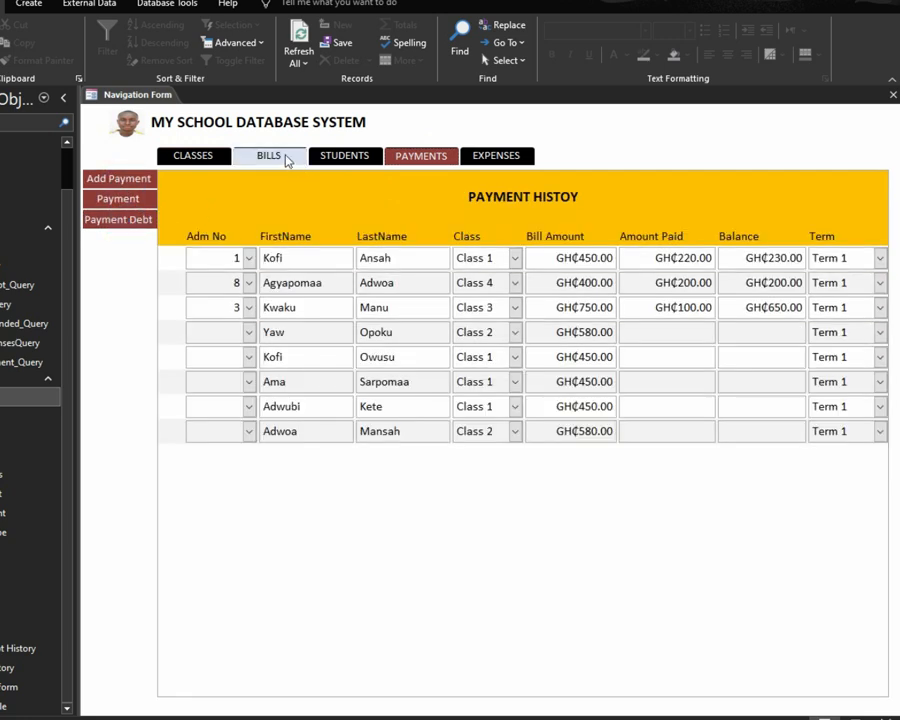
left_click(195, 160)
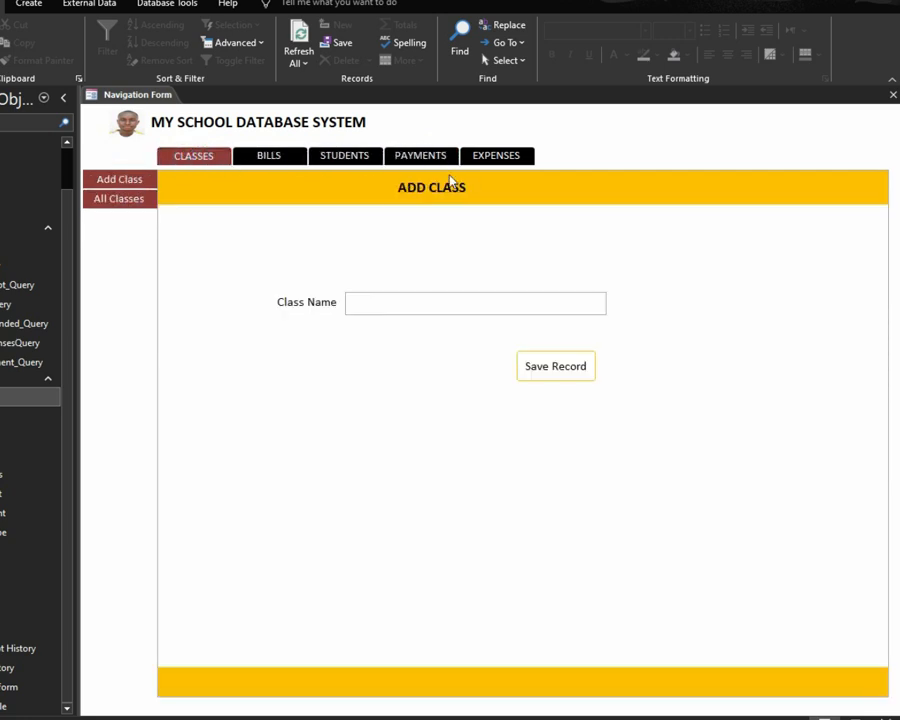
Test the Add Expenses, All Expenses and Accounting buttons' colors on the EXPENSES page, then return the form to Design view
left_click(490, 158)
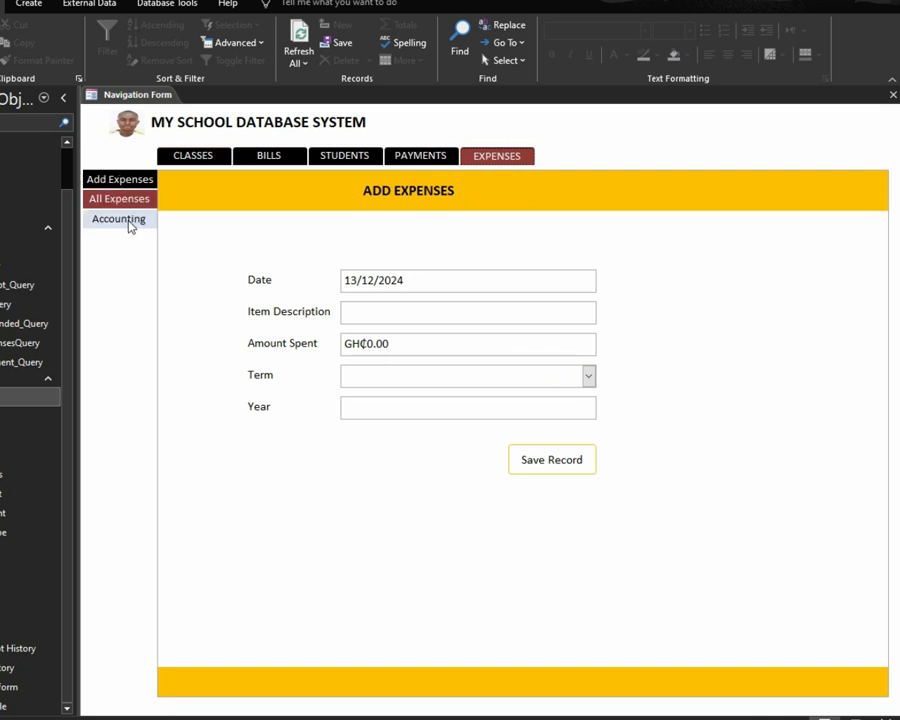
left_click(127, 222)
left_click(125, 197)
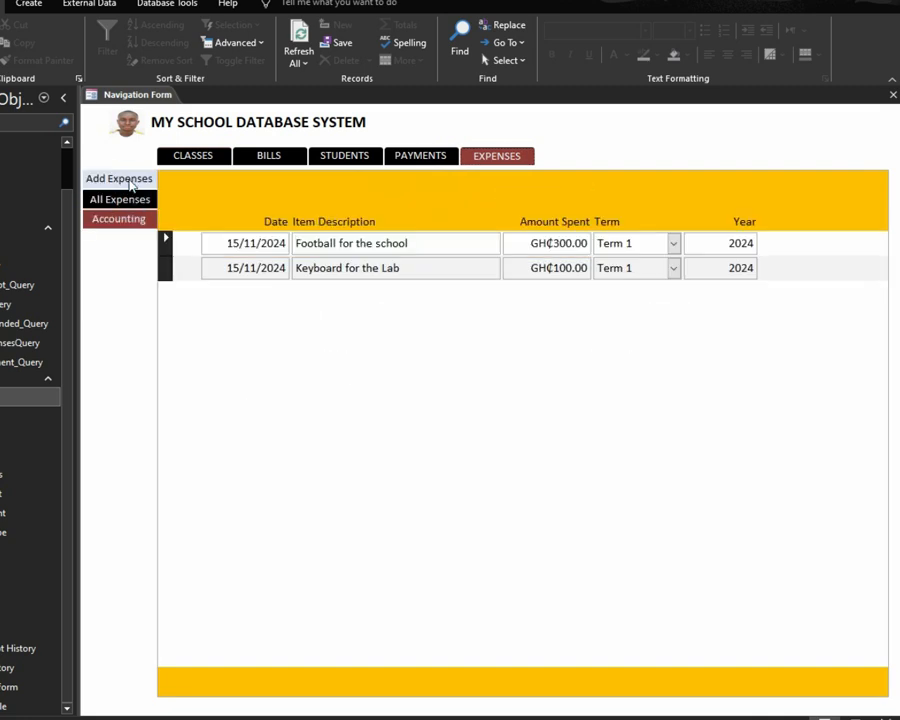
left_click(125, 181)
left_click(125, 197)
left_click(128, 215)
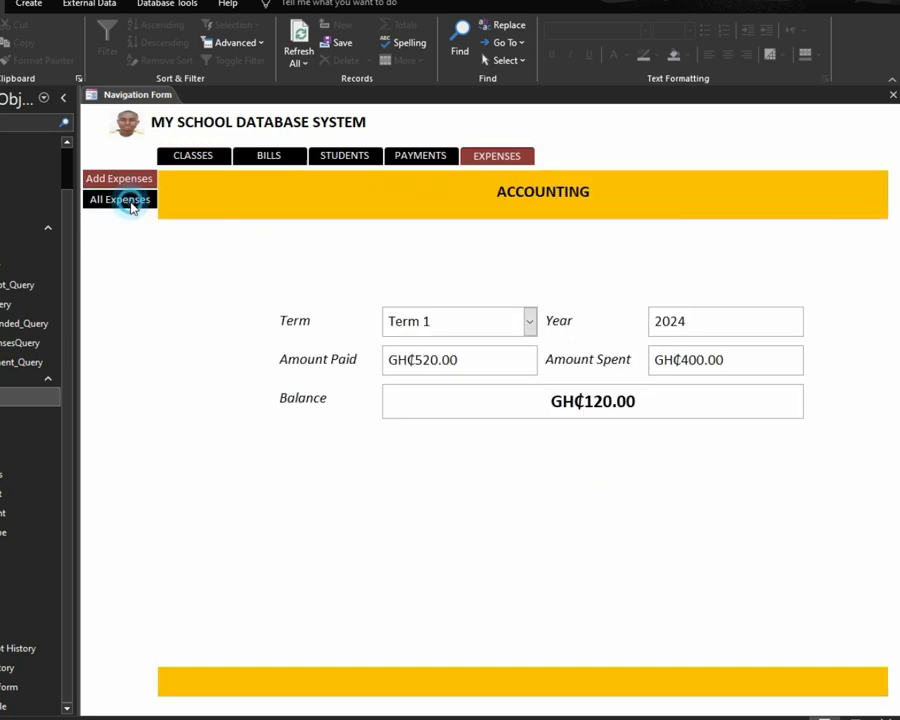
left_click(128, 181)
left_click(145, 198)
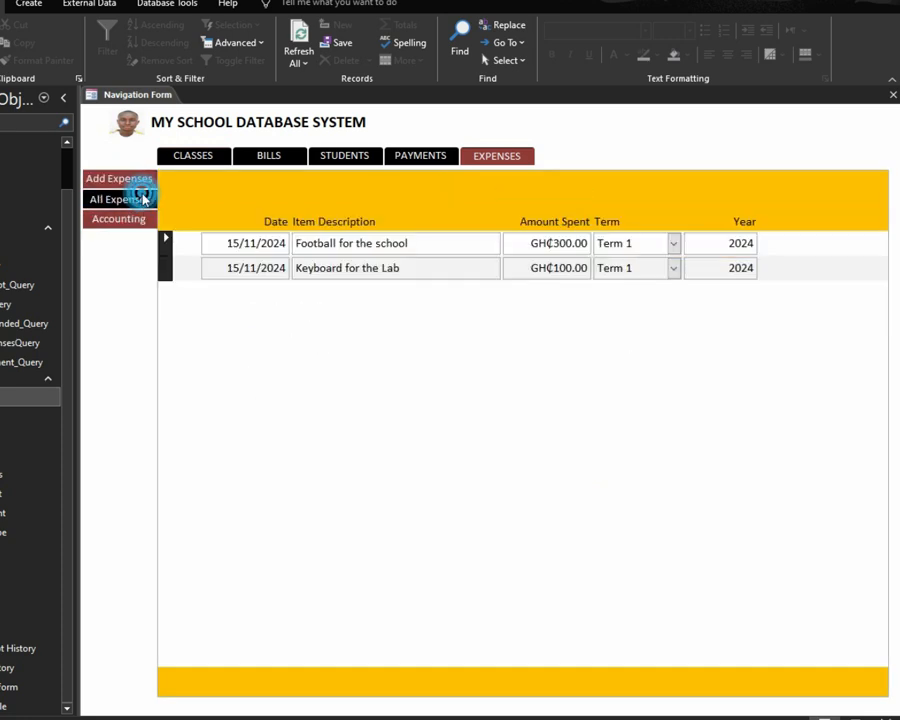
left_click(147, 217)
left_click(145, 196)
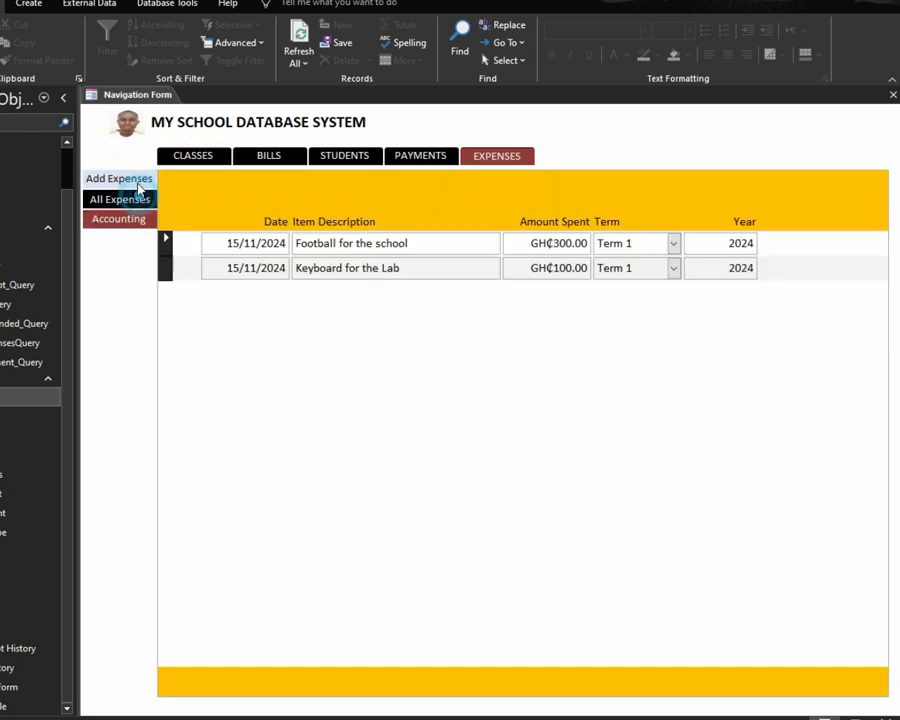
left_click(146, 181)
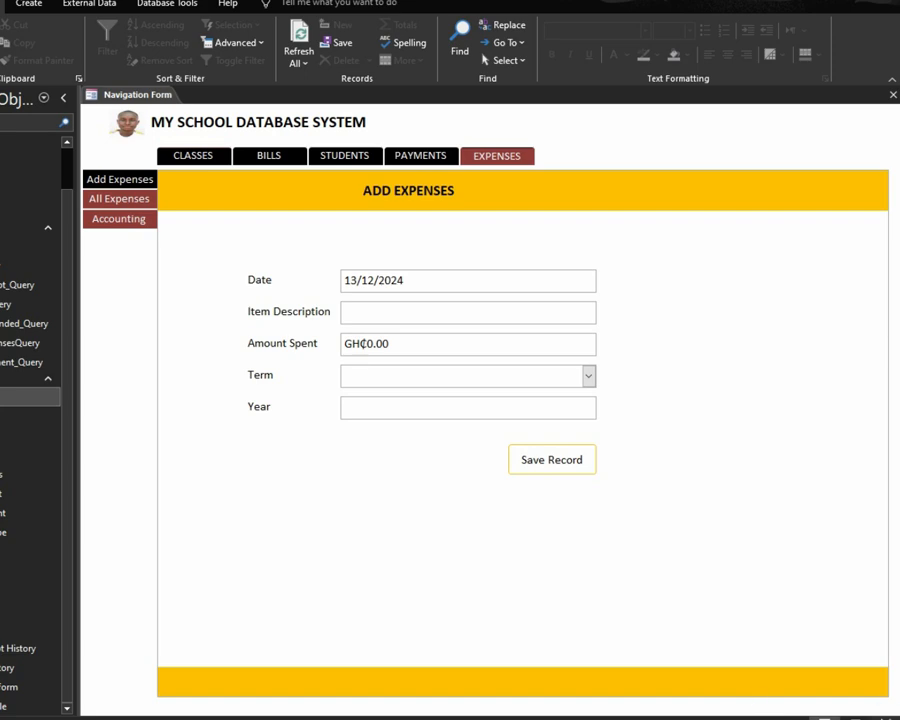
left_click(886, 717)
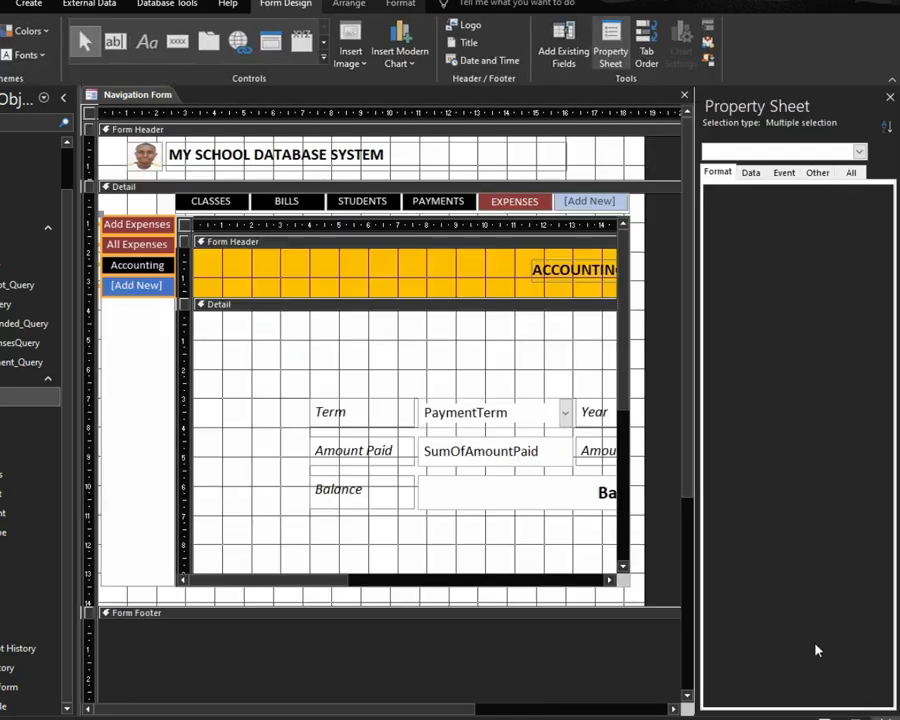
Set the pressed fore color and hover fore color of the Add Payment, Payment and Payment Debt side buttons to white (Background 1)
left_click(446, 201)
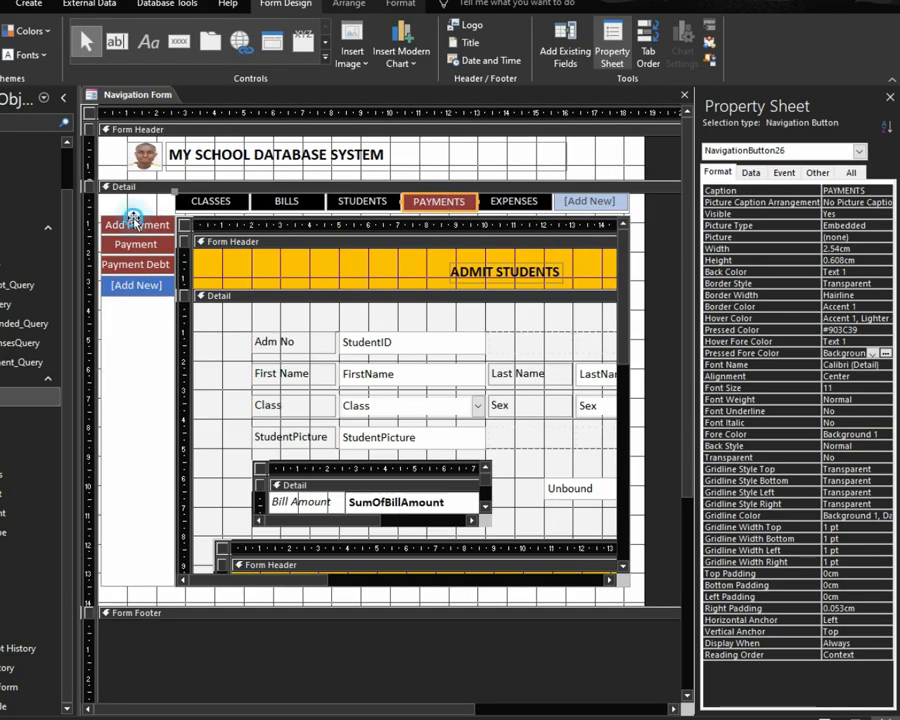
left_click(136, 224)
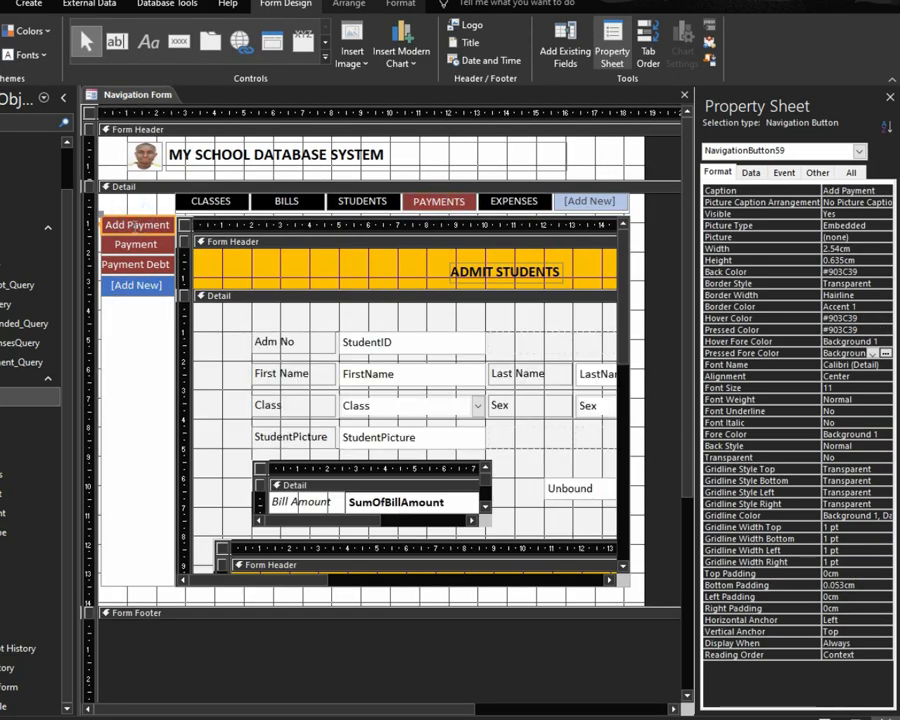
left_click(136, 244, "shift")
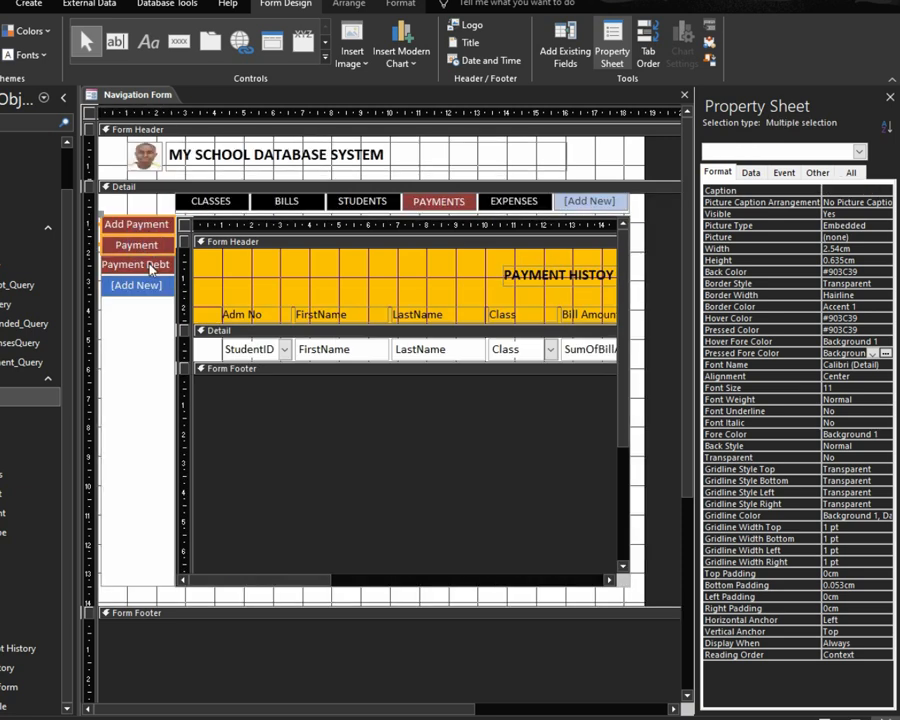
left_click(136, 264, "shift")
left_click(455, 203)
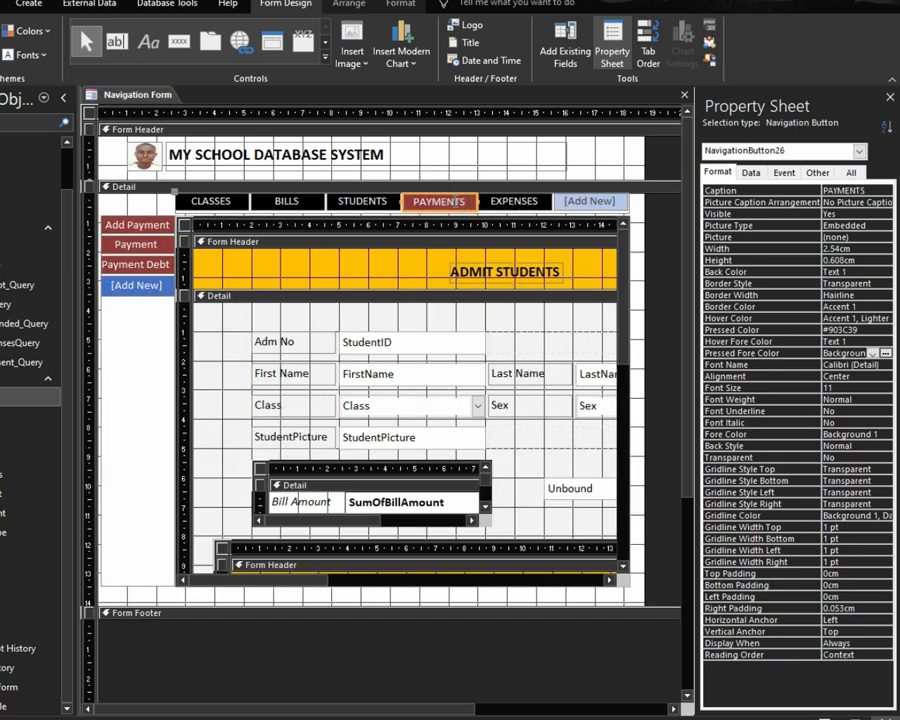
left_click(163, 227)
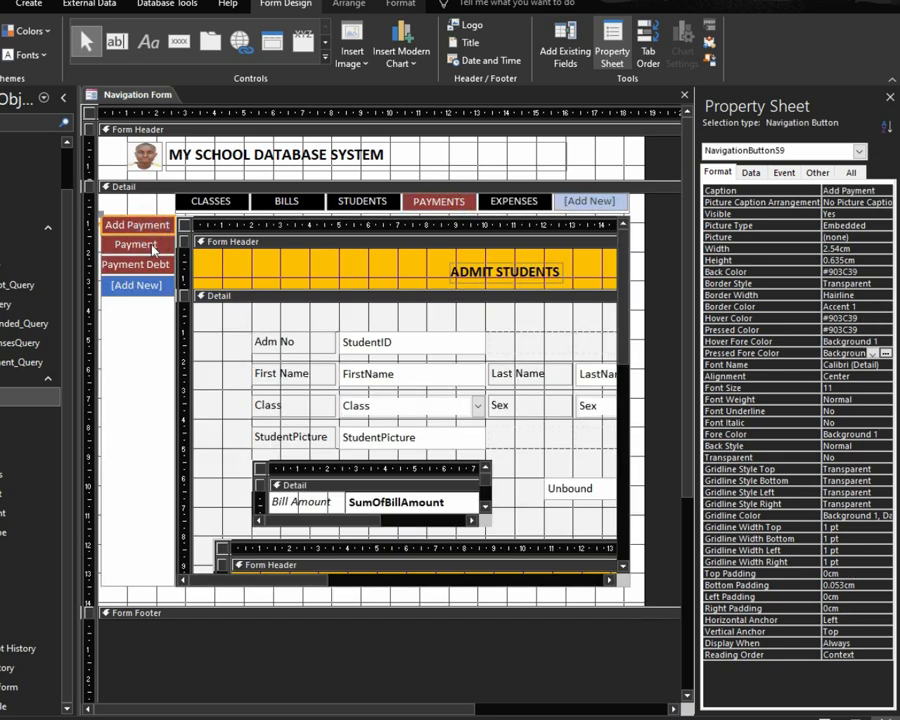
left_click(136, 264, "shift")
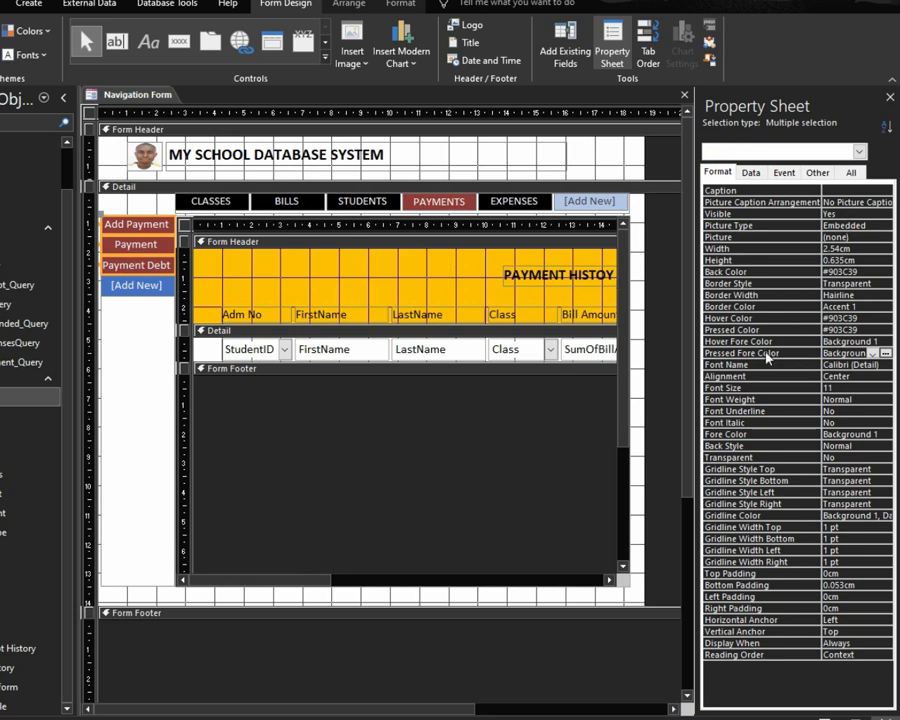
left_click(873, 353)
left_click(772, 404)
left_click(785, 343)
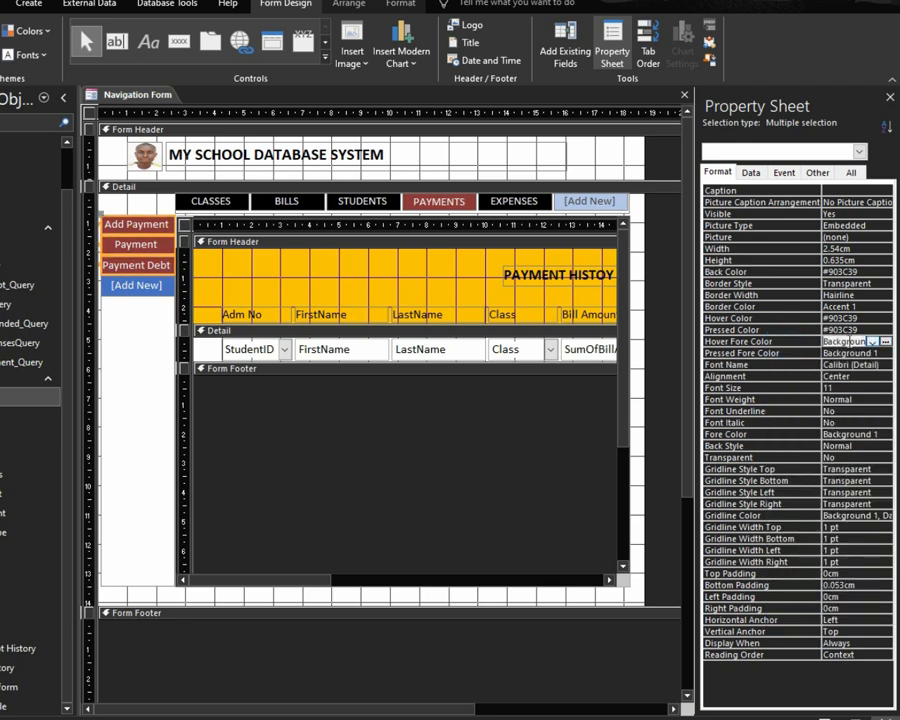
left_click(880, 341)
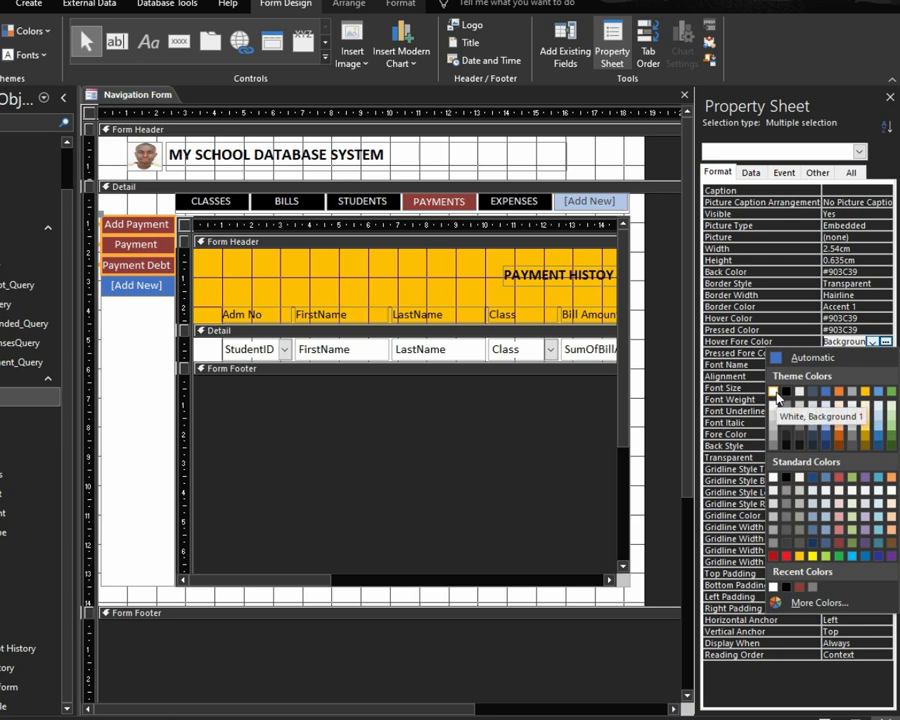
Set the three payments side buttons' pressed color to black (Text 1) and hover color to white (Background 1)
left_click(804, 329)
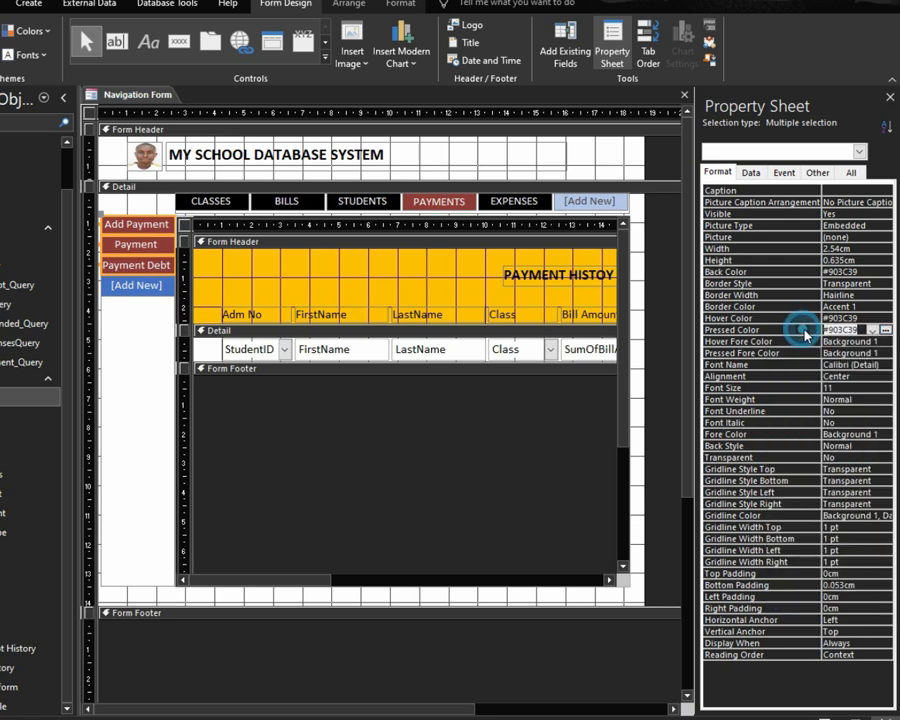
left_click(885, 330)
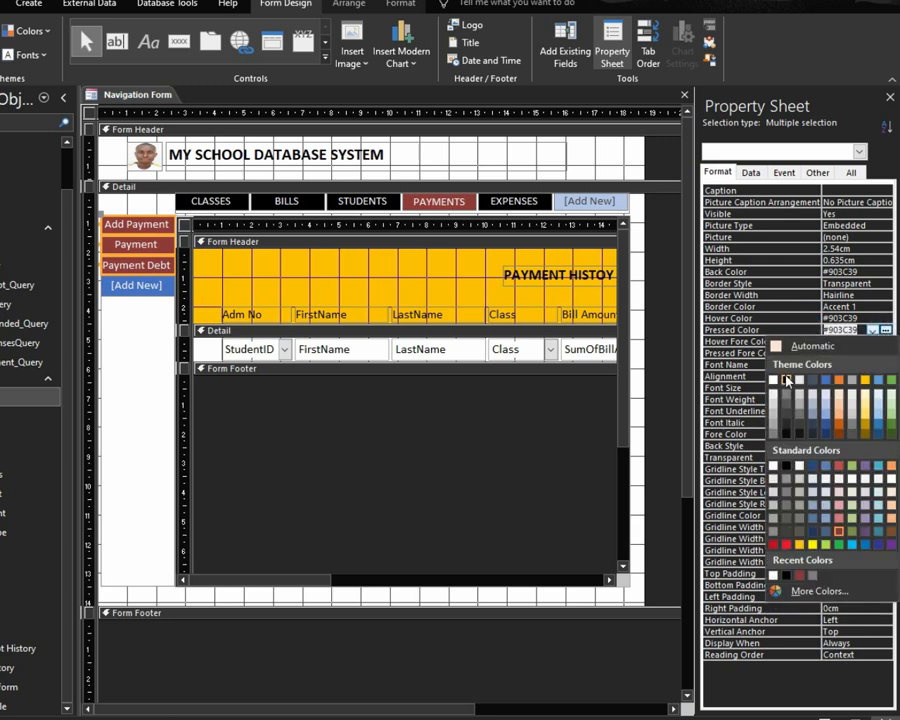
left_click(786, 380)
left_click(803, 318)
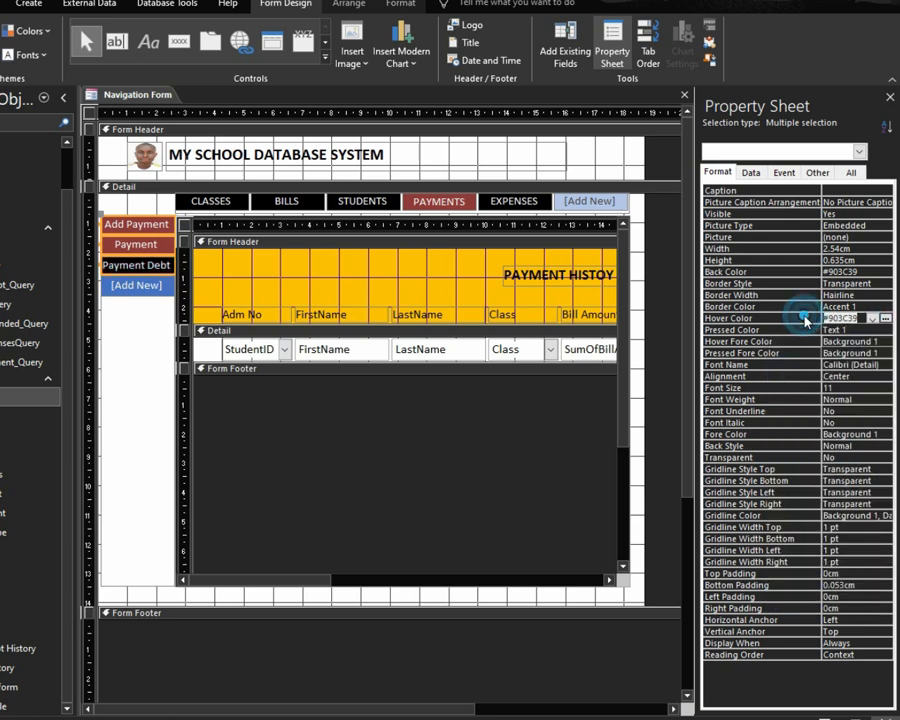
left_click(886, 319)
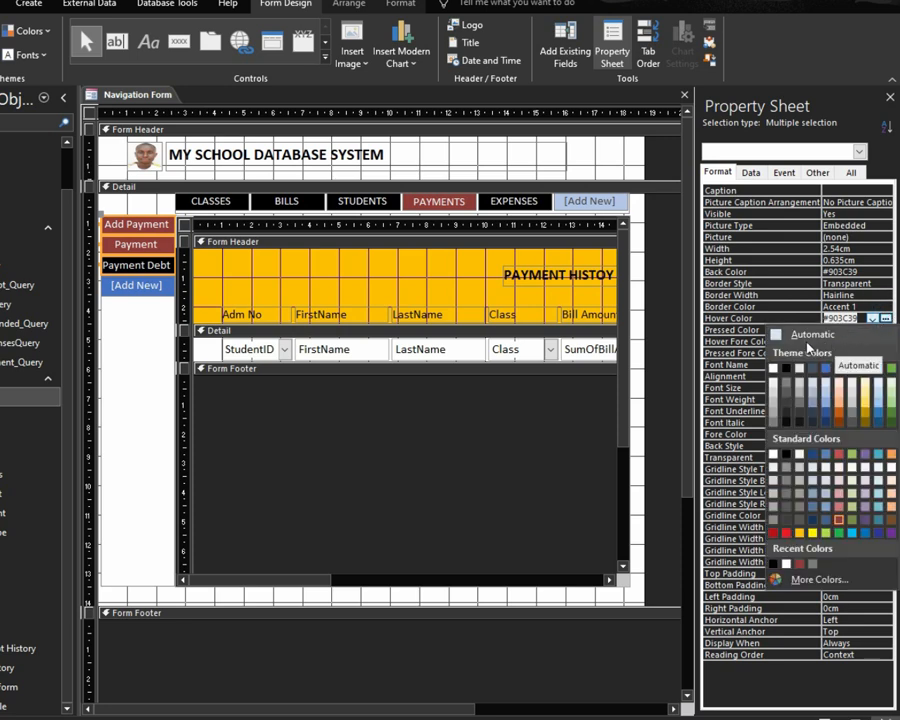
left_click(772, 367)
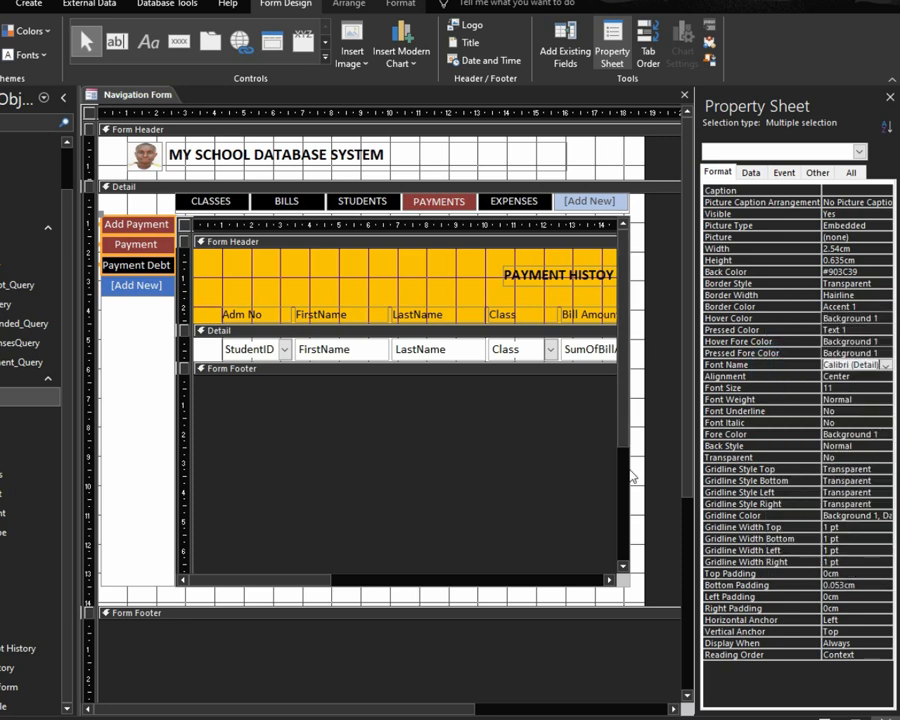
Test the Add Payment, Payment and Payment Debt buttons' colors in Form view, then return the form to Design view
left_click(826, 717)
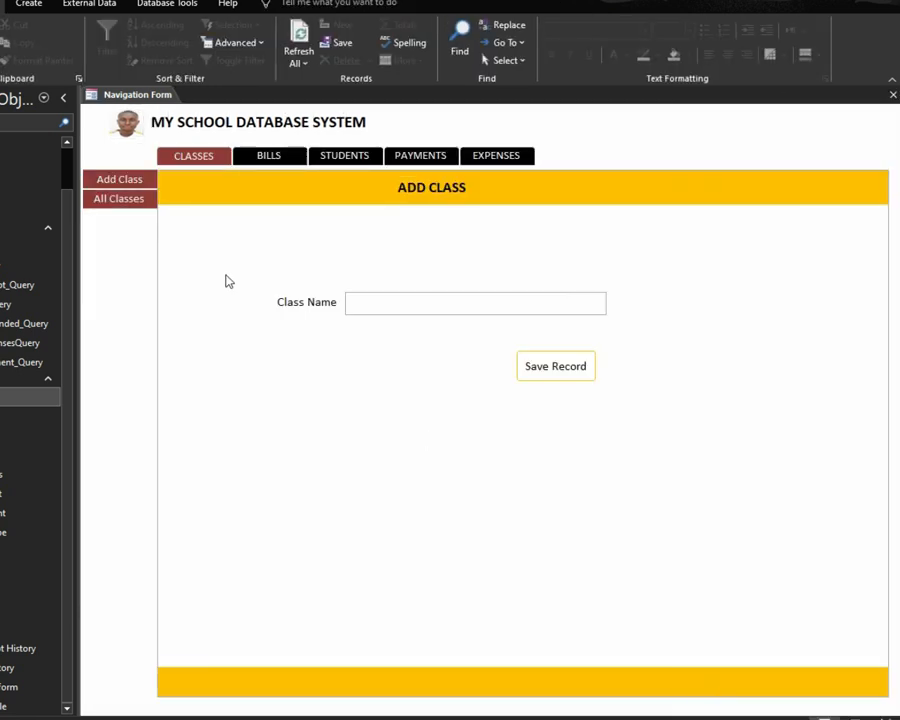
left_click(410, 158)
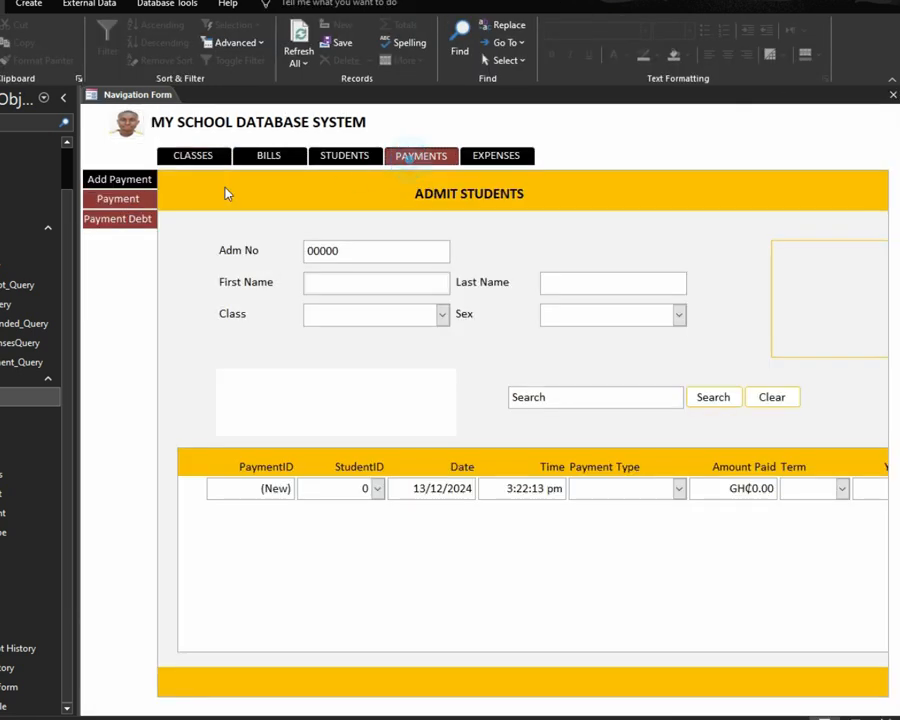
left_click(104, 178)
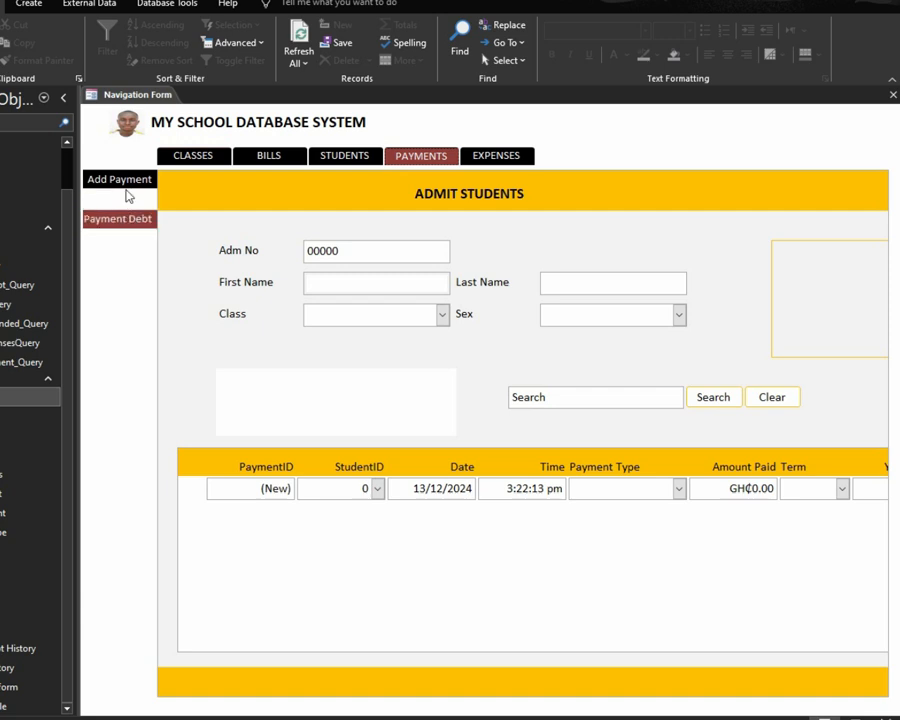
left_click(120, 198)
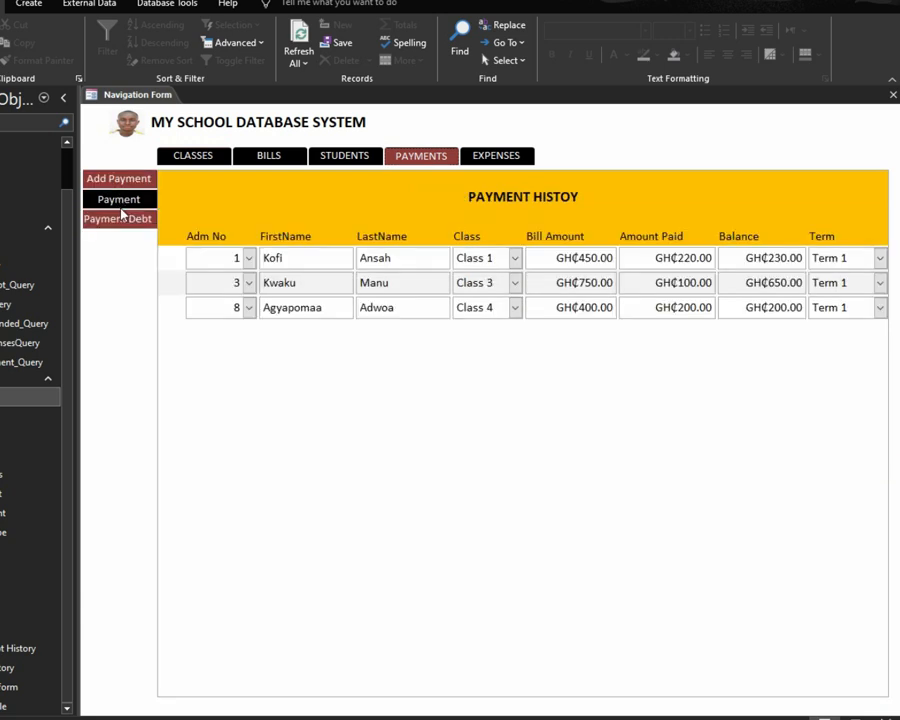
left_click(120, 219)
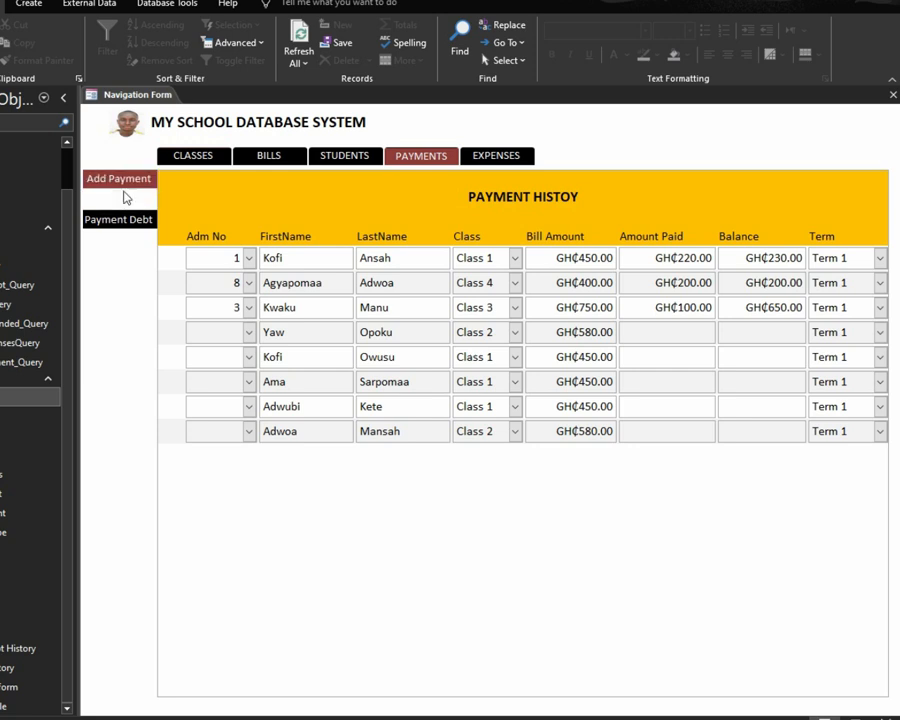
left_click(883, 716)
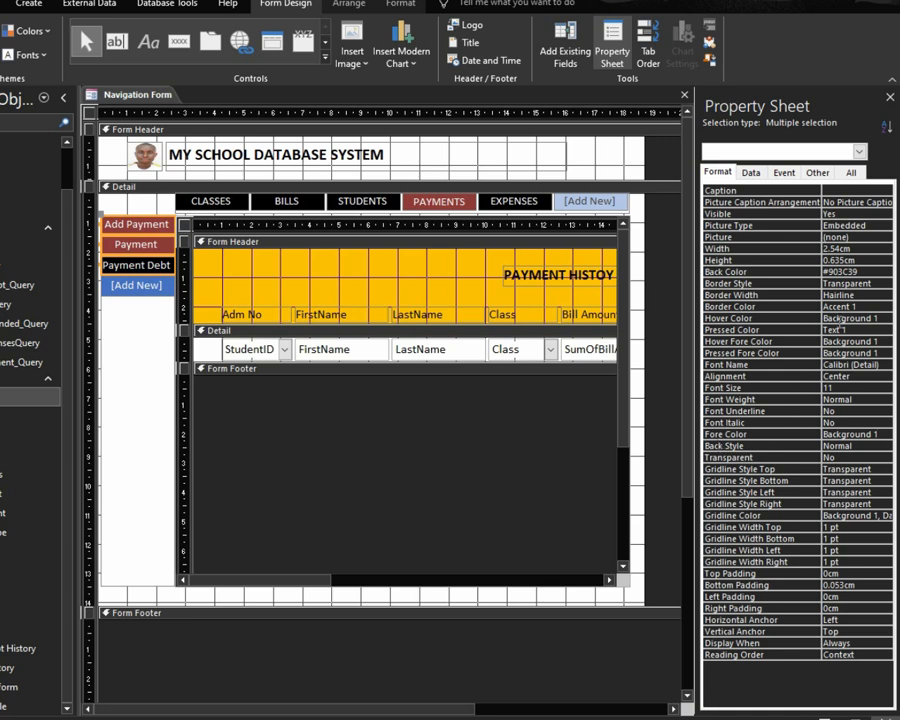
Reapply white (Background 1) as hover color and black (Text 1) as pressed color to the three payments side buttons, leaving out [Add New]
left_click(120, 288)
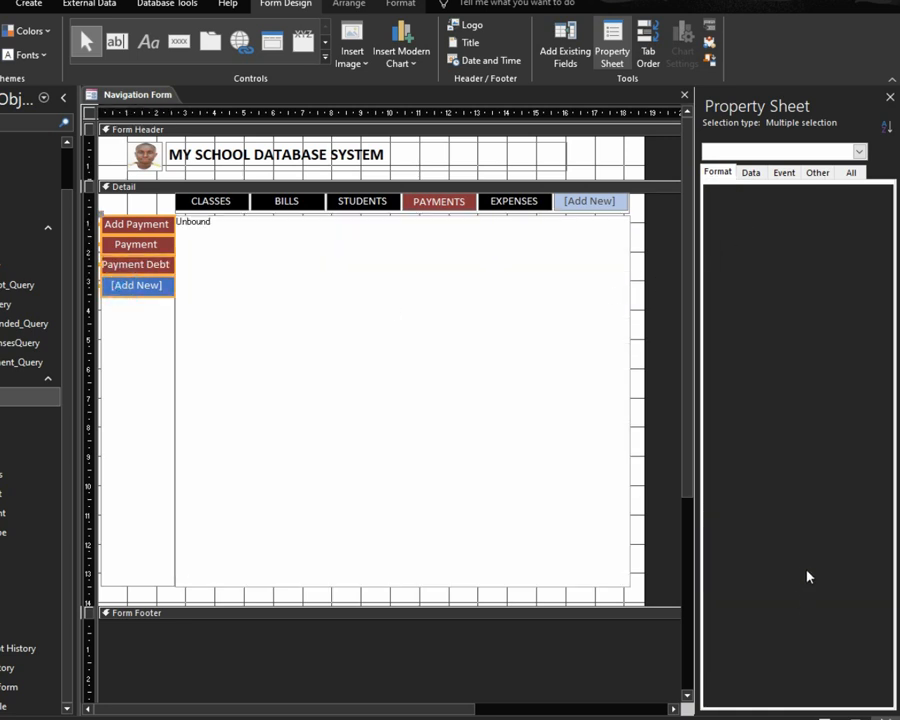
left_click(123, 292)
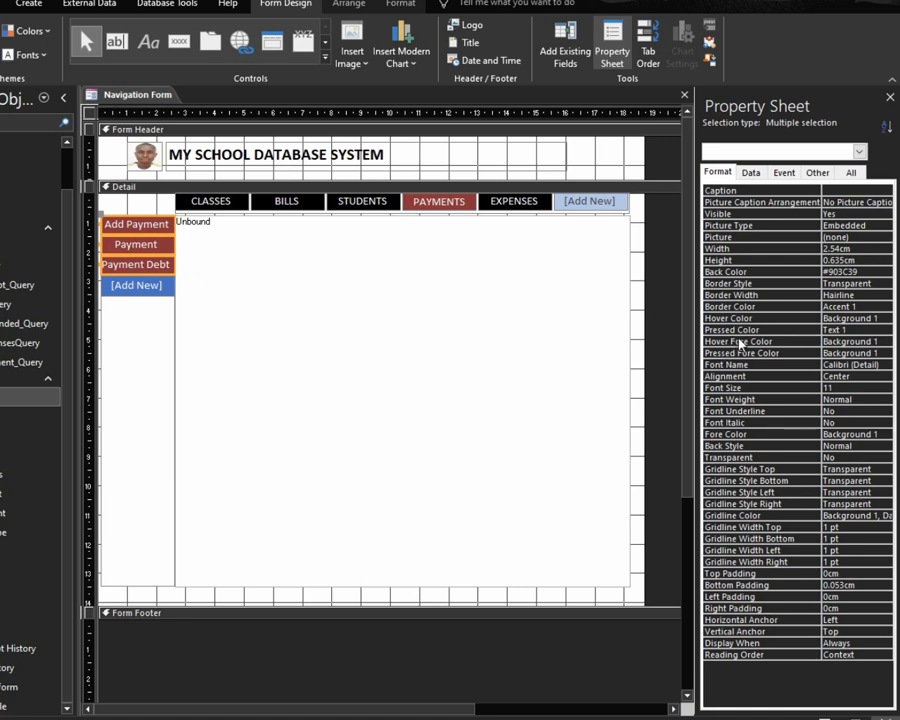
left_click(885, 318)
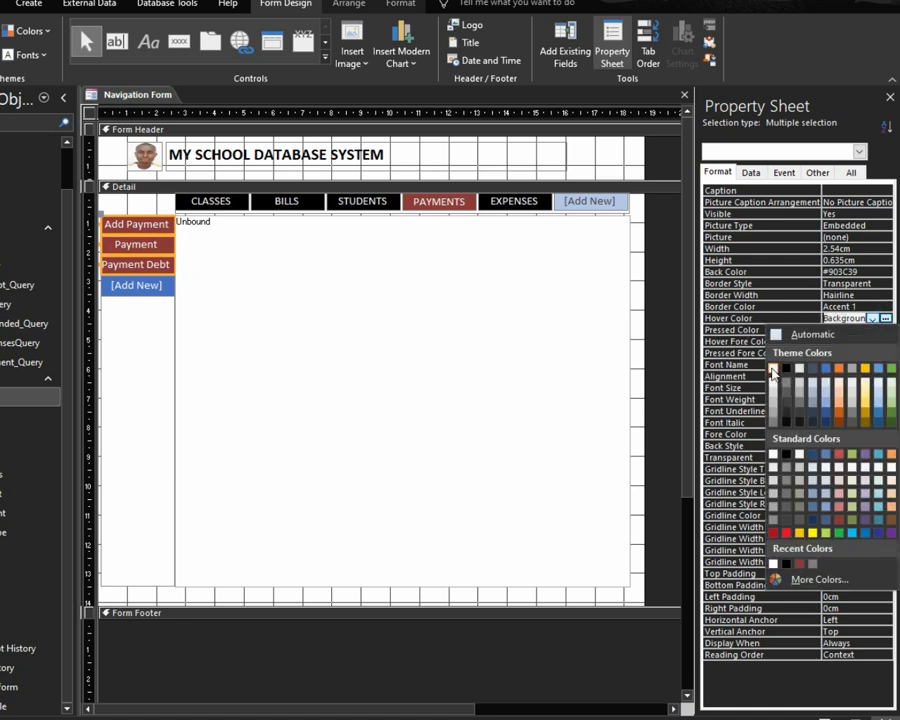
left_click(772, 369)
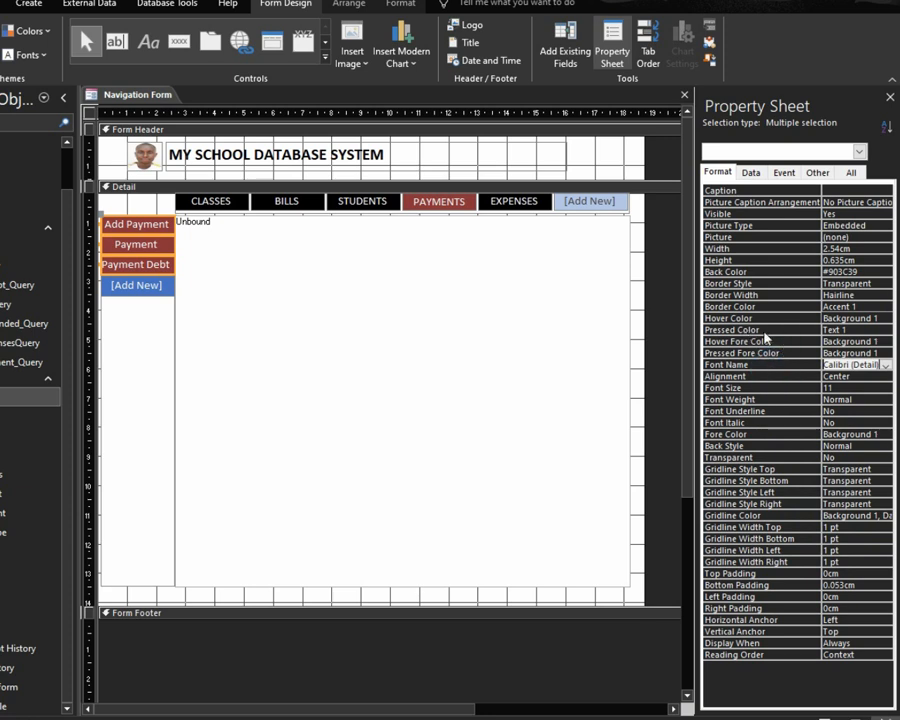
left_click(866, 330)
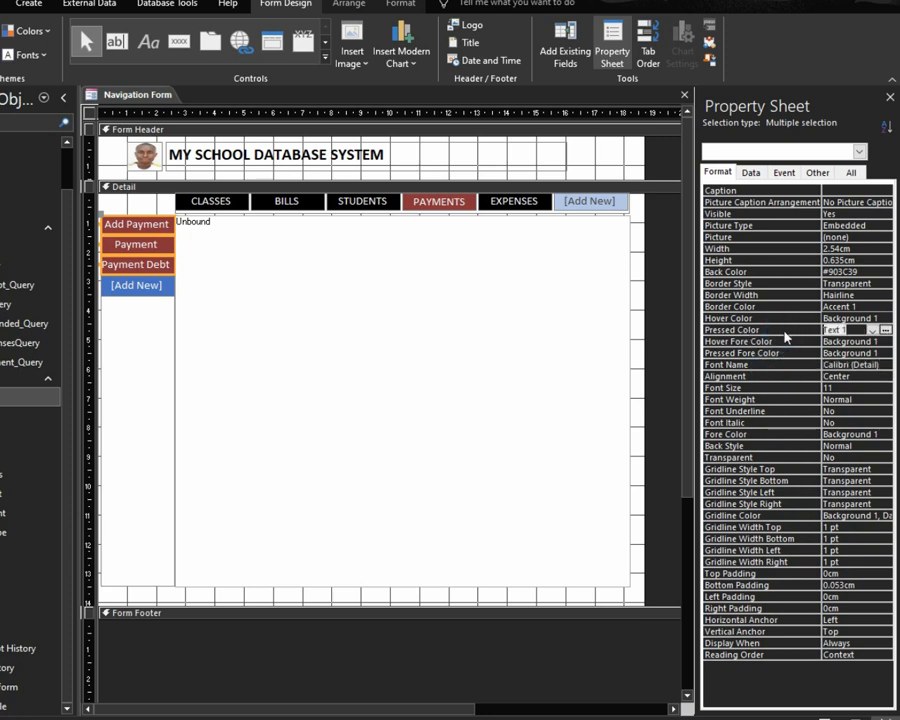
left_click(875, 331)
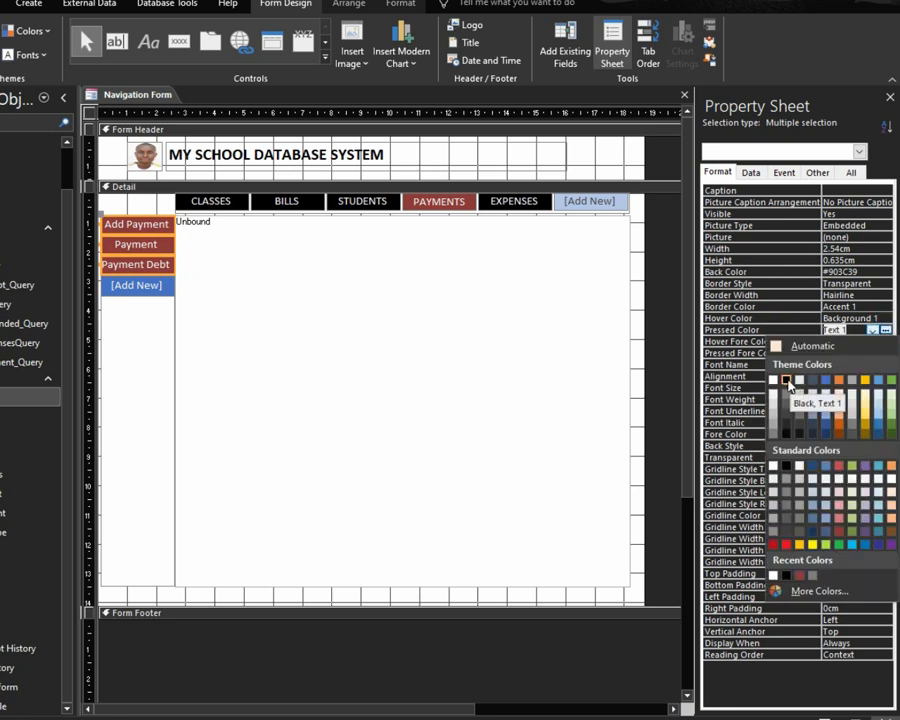
left_click(788, 382)
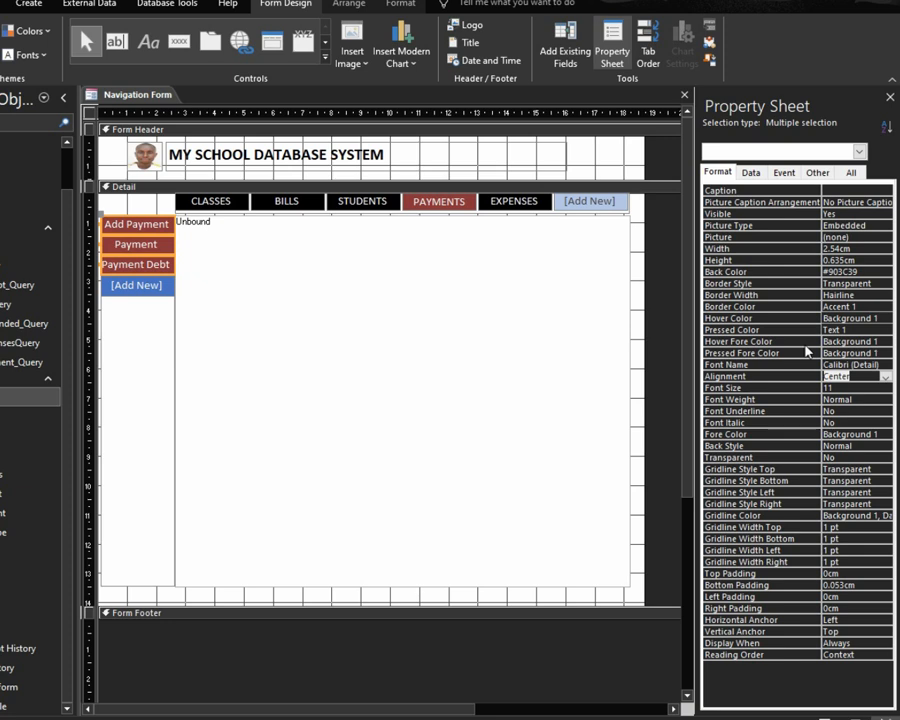
Set the three payments side buttons' hover fore color to black (Text 1) and keep white (Background 1) as their pressed fore color
left_click(886, 342)
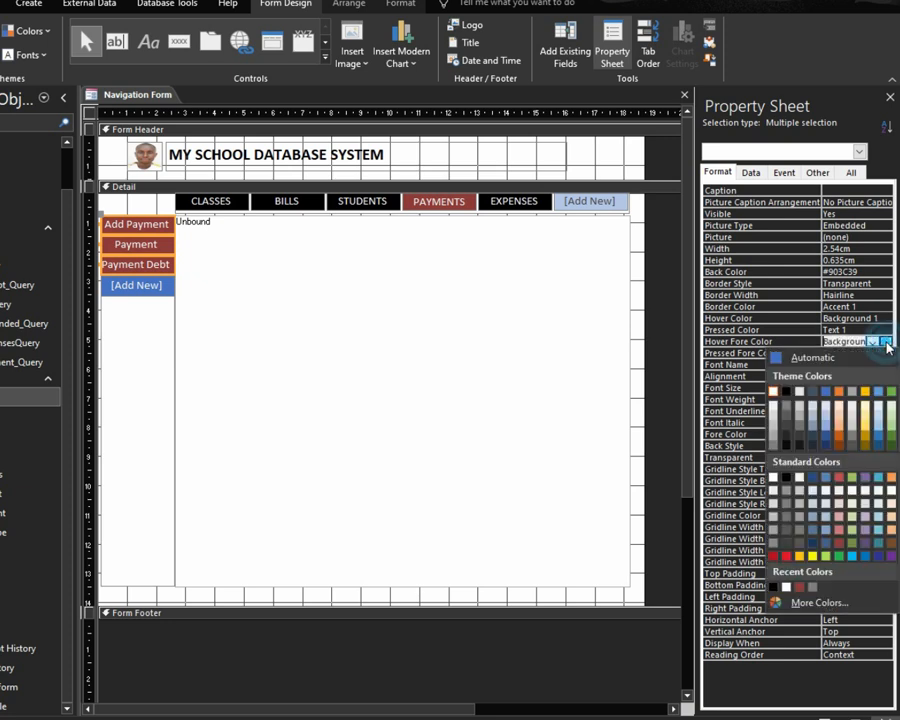
left_click(786, 393)
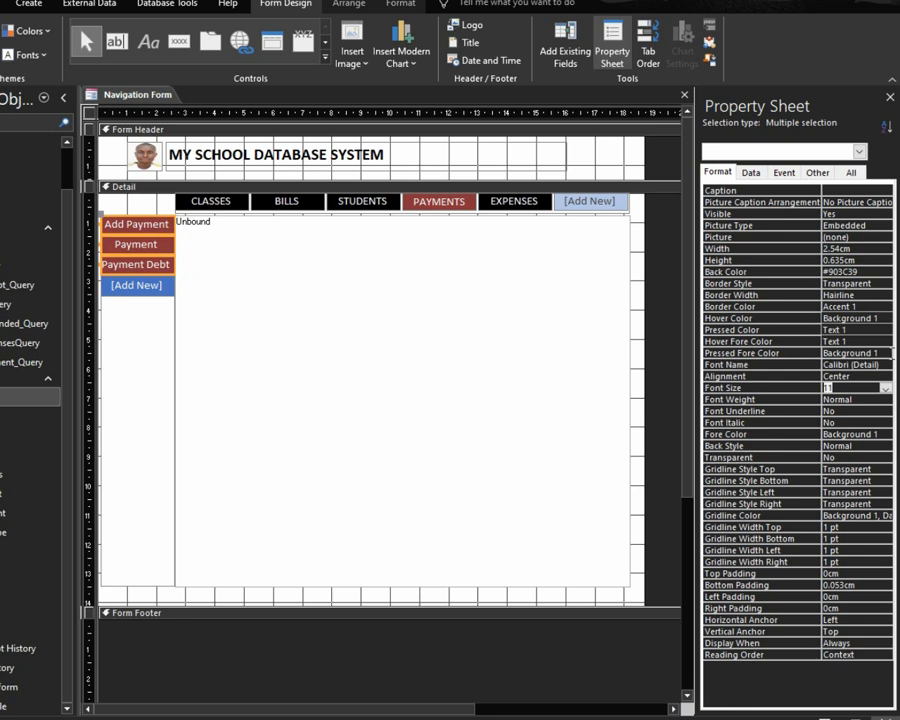
left_click(884, 352)
left_click(885, 353)
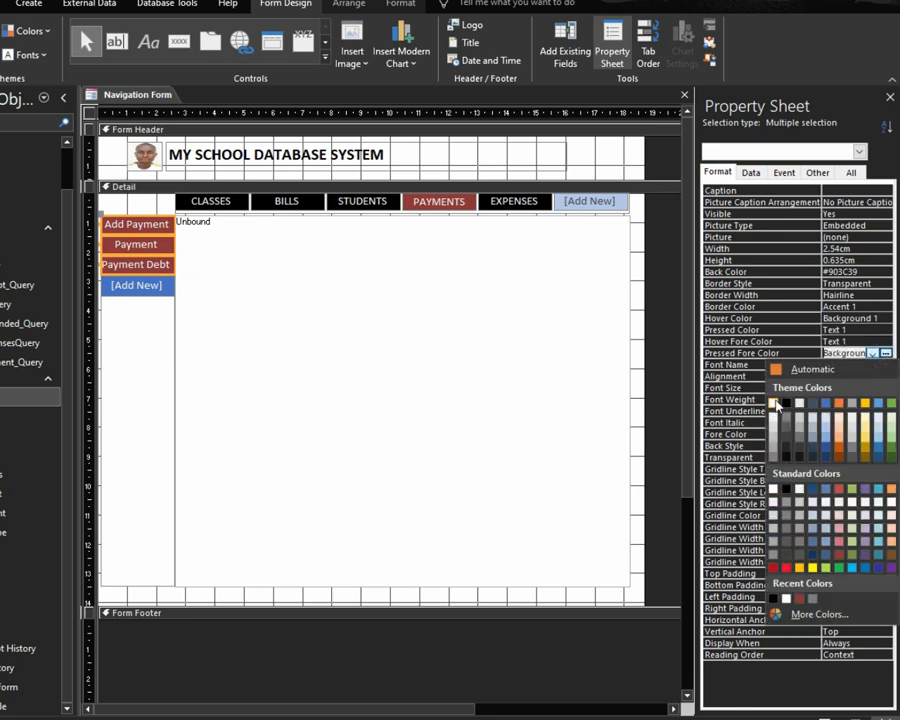
left_click(740, 341)
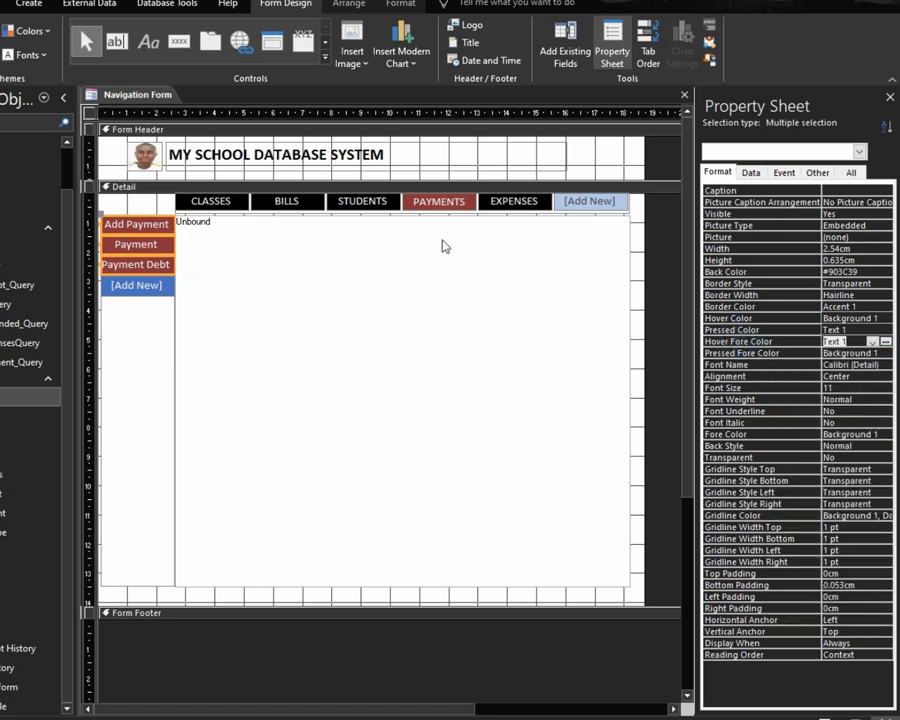
Set the hover color of the Admit Student and All Students side buttons on the STUDENTS page to white (Background 1)
left_click(383, 200)
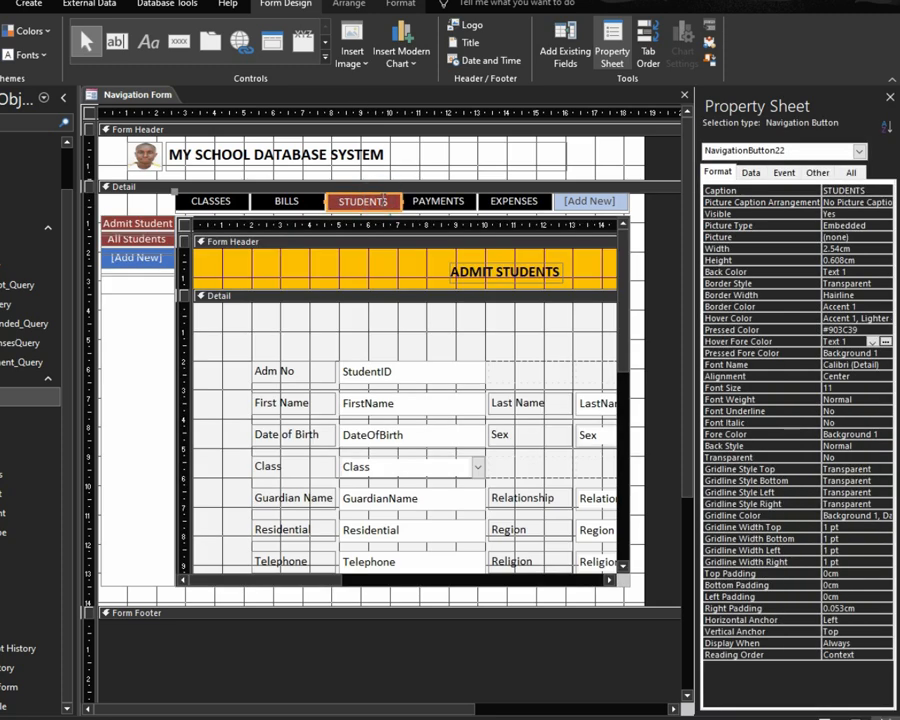
left_click(148, 224)
left_click(140, 239, "shift")
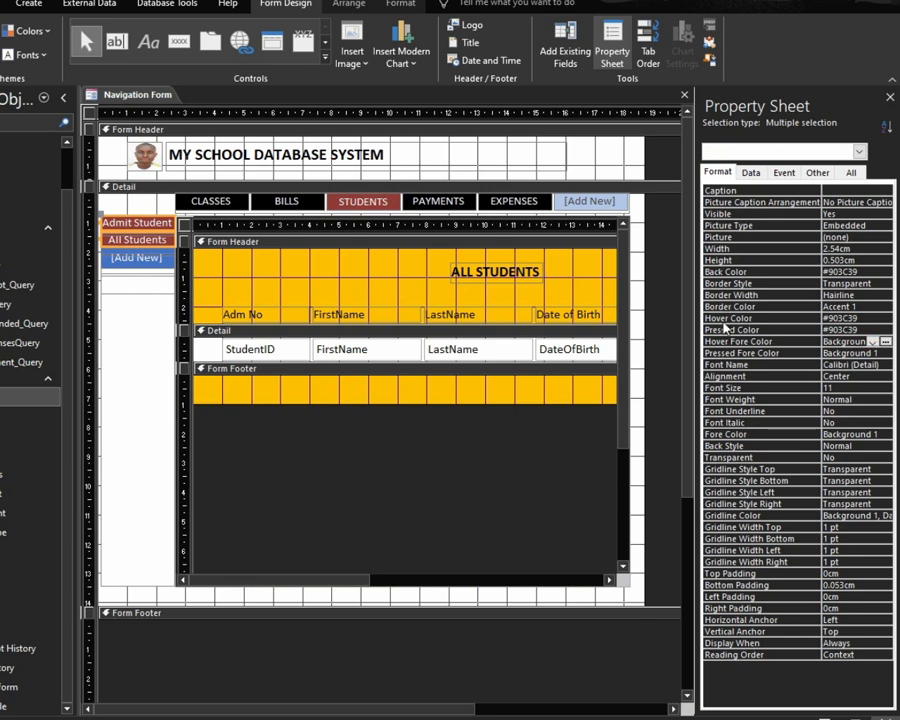
left_click(760, 318)
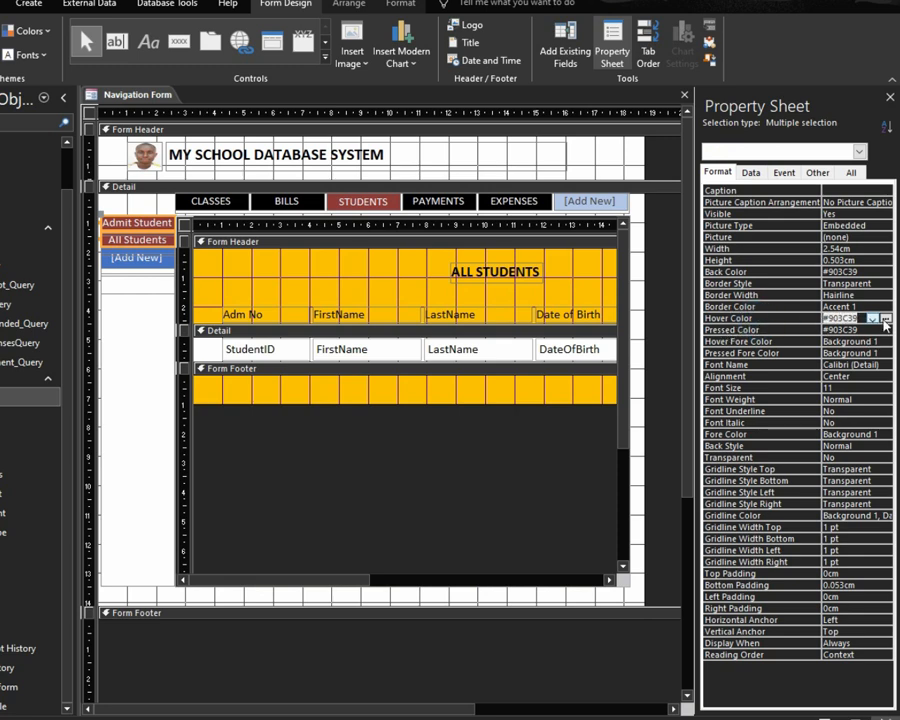
left_click(872, 318)
left_click(773, 367)
left_click(770, 364)
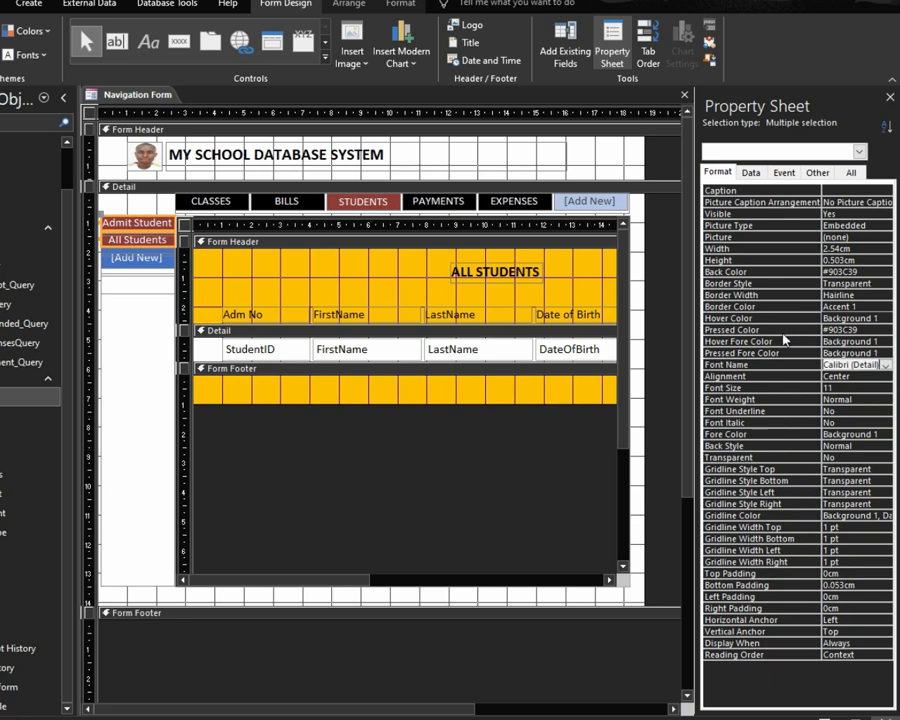
Set the Admit Student and All Students buttons' pressed color and hover fore color to black (Text 1), with pressed fore color white (Background 1)
left_click(783, 332)
left_click(872, 330)
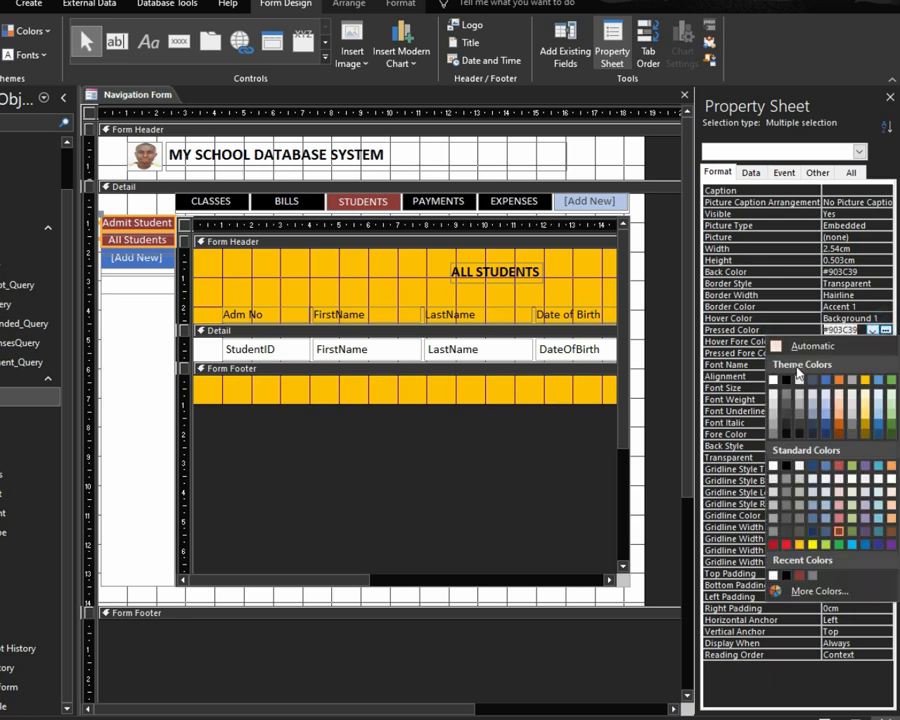
left_click(785, 382)
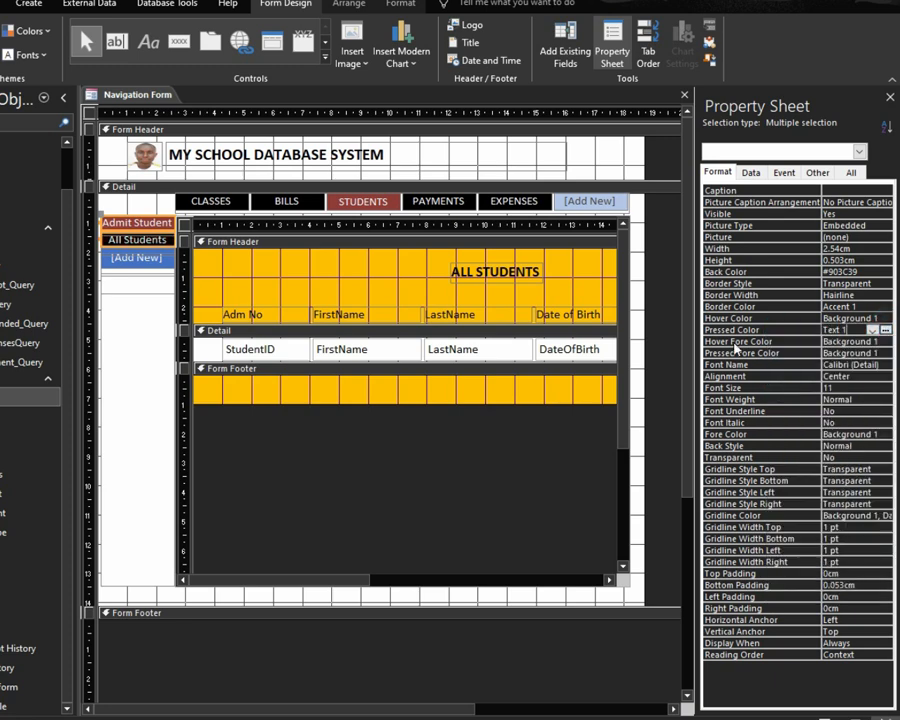
left_click(880, 341)
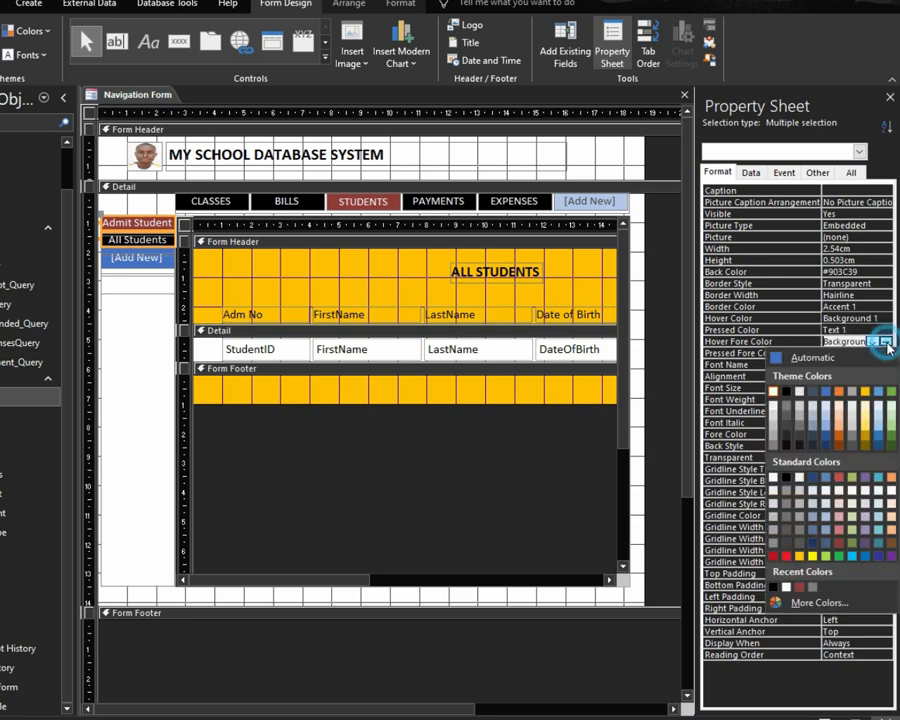
left_click(790, 395)
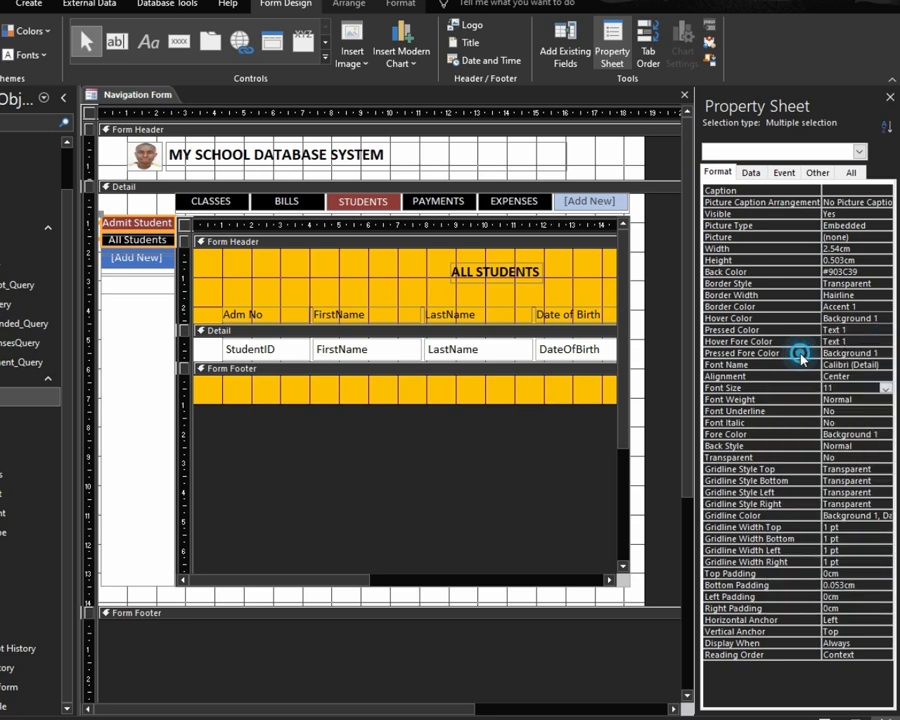
left_click(874, 354)
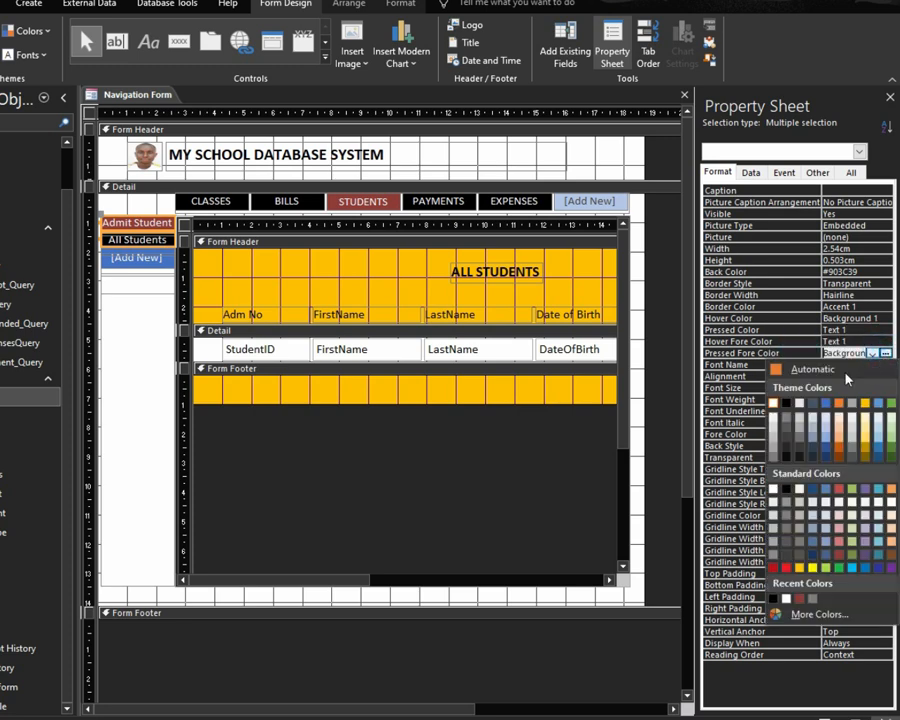
left_click(773, 404)
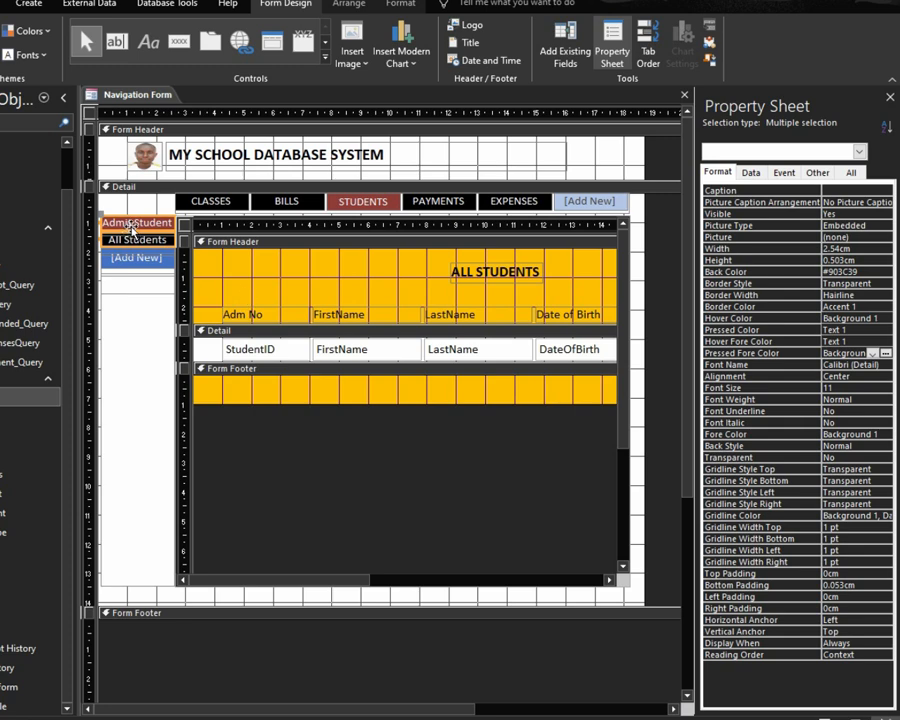
left_click(302, 202)
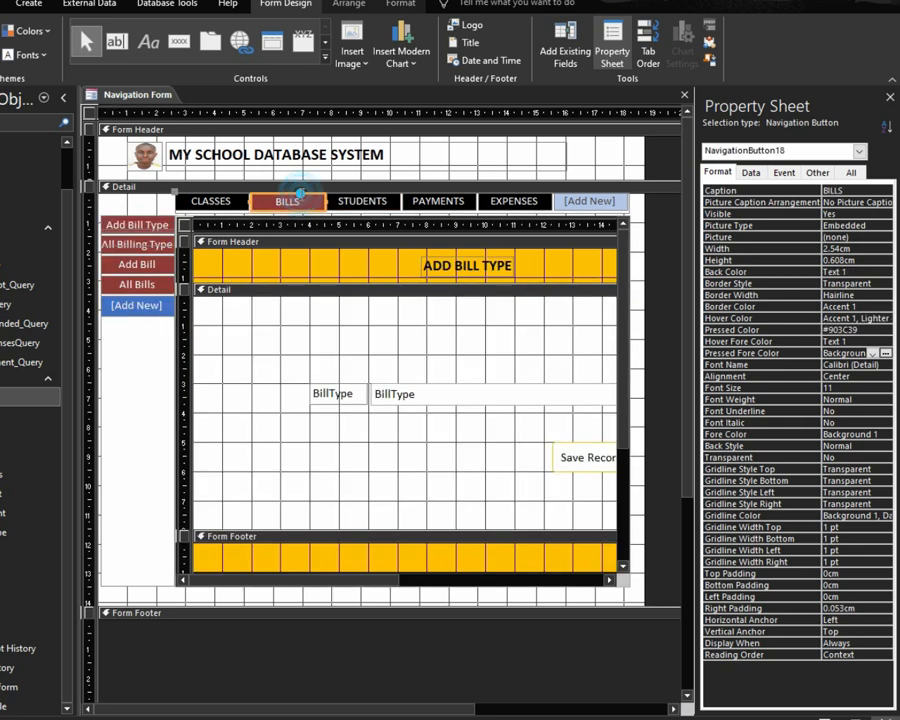
left_click(357, 203)
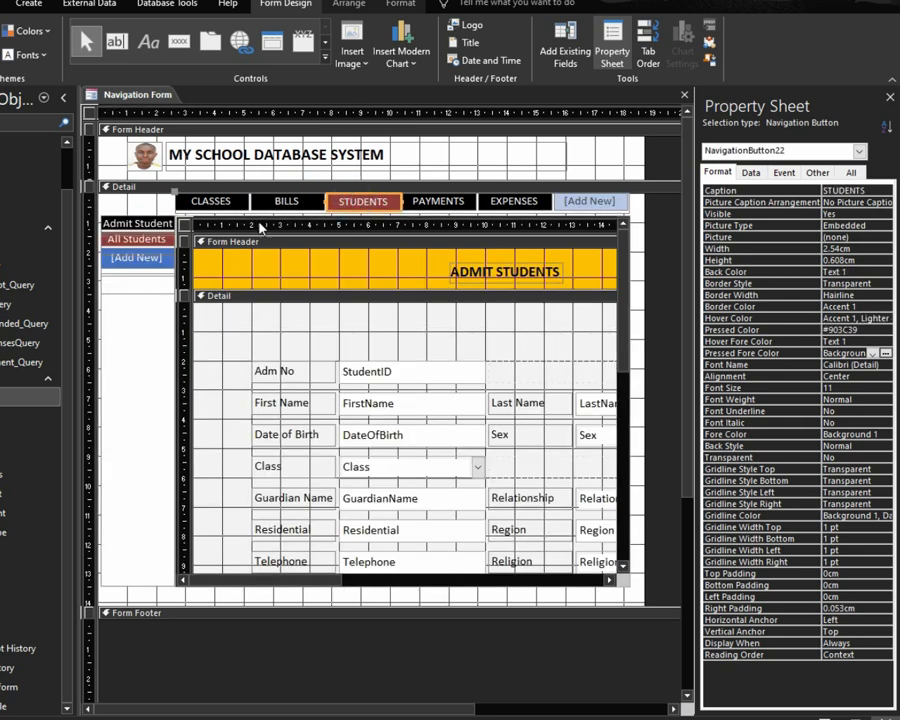
left_click(136, 241)
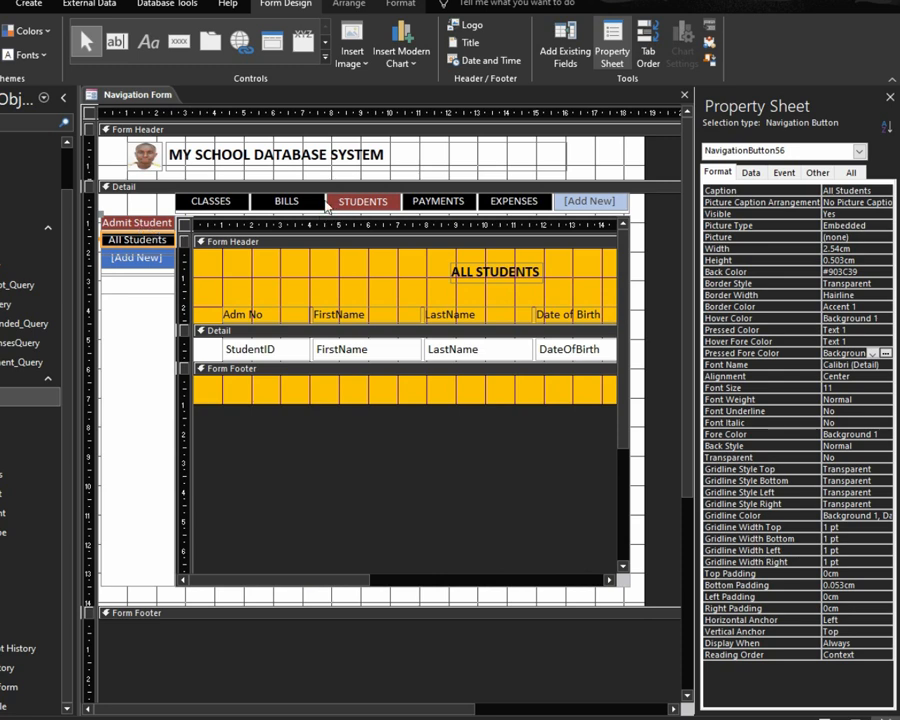
Set the hover color of the All Bills side button on the BILLS page to white (Background 1)
left_click(292, 203)
left_click(137, 225)
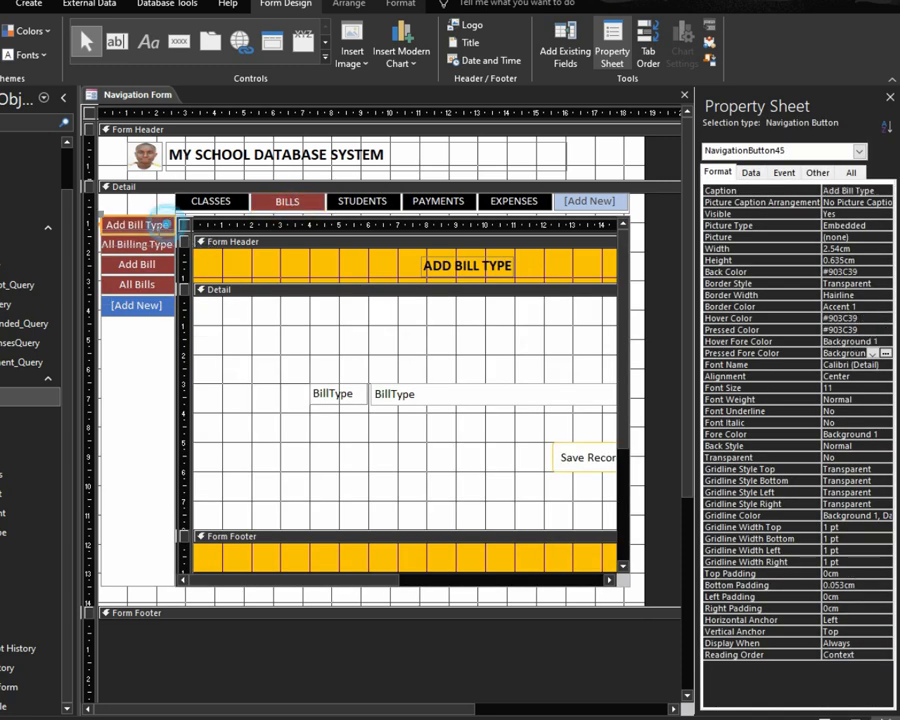
left_click(138, 245)
left_click(137, 264)
left_click(137, 284)
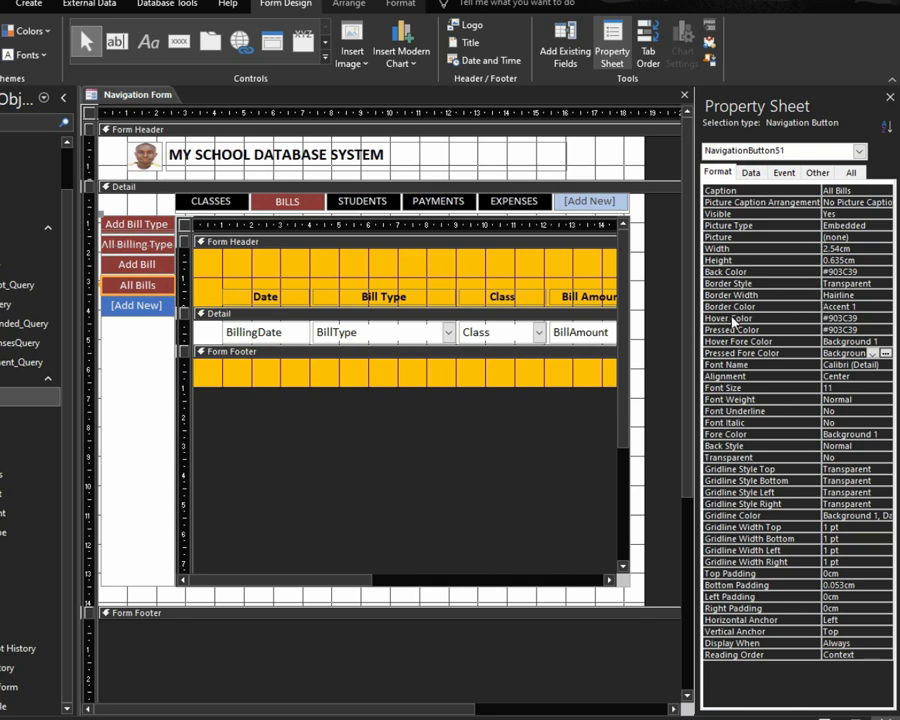
left_click(791, 318)
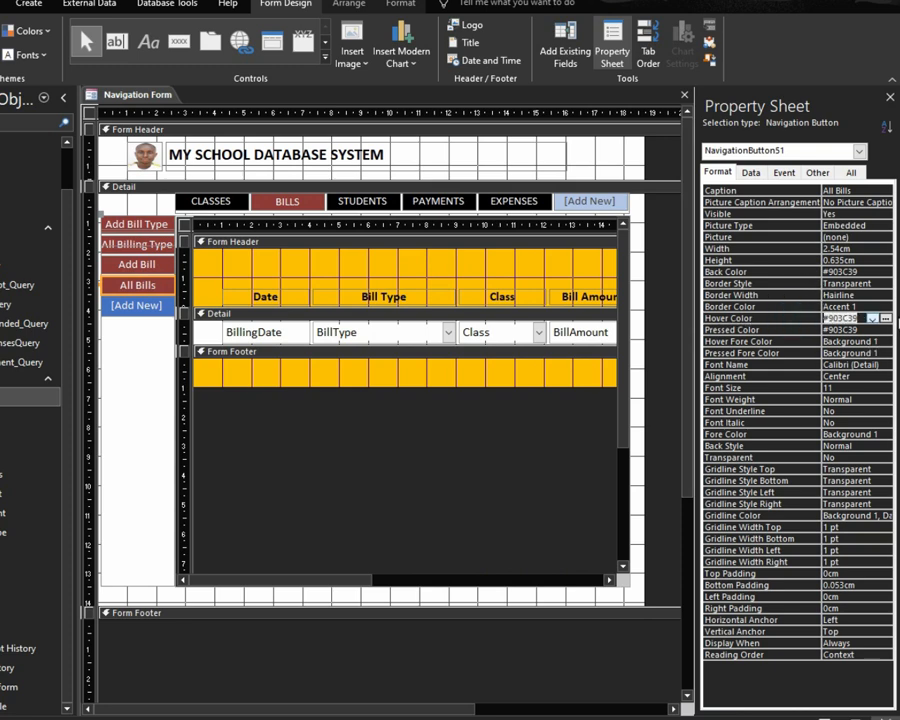
left_click(886, 319)
left_click(772, 367)
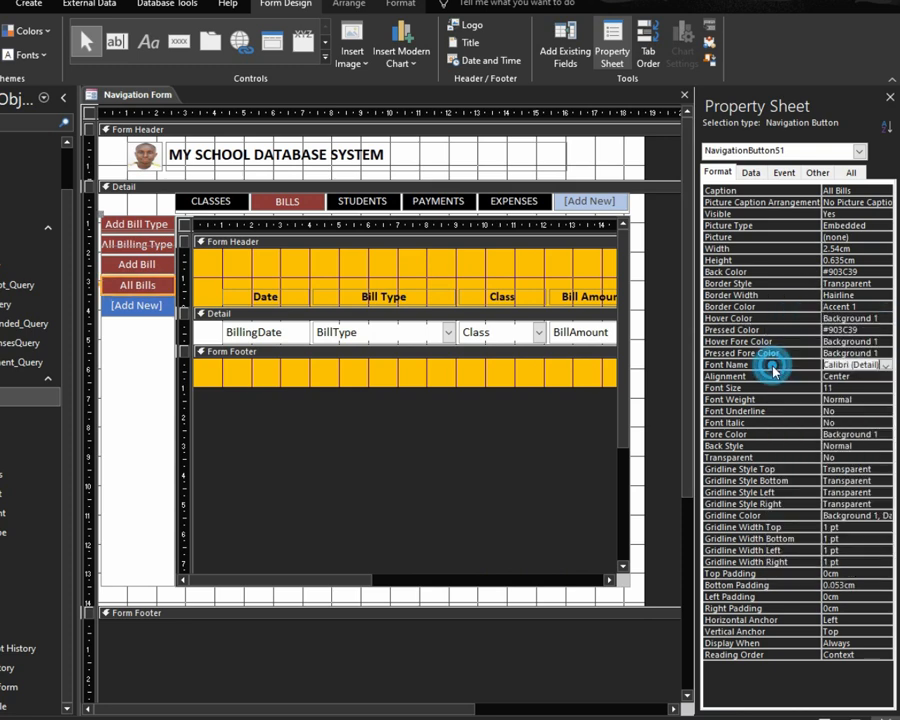
Set the All Bills side button's pressed color and hover fore color to black (Text 1), leaving its pressed fore color white
left_click(789, 329)
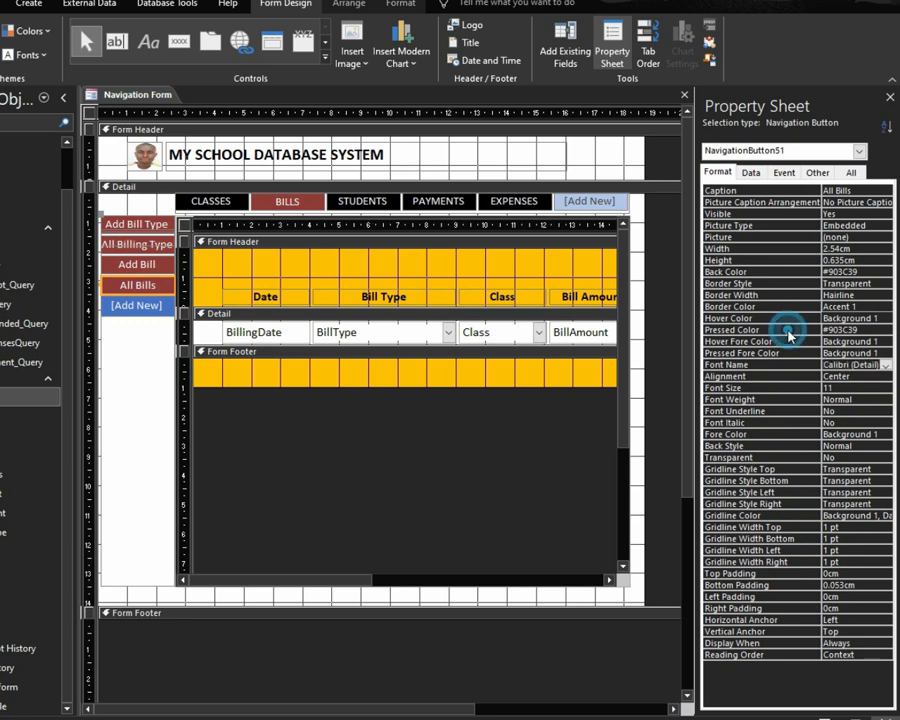
left_click(885, 330)
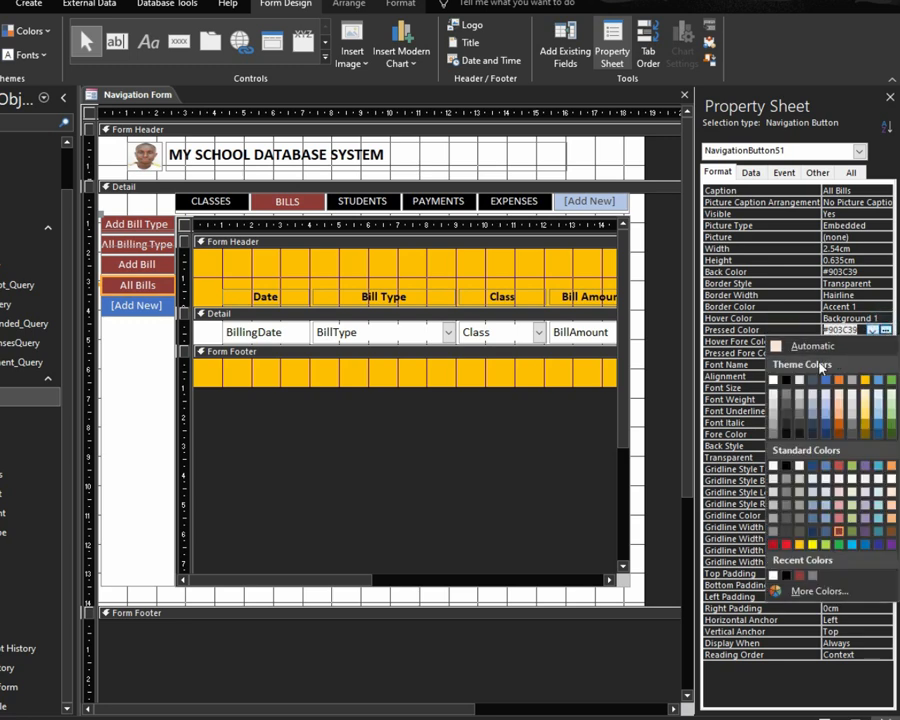
left_click(788, 379)
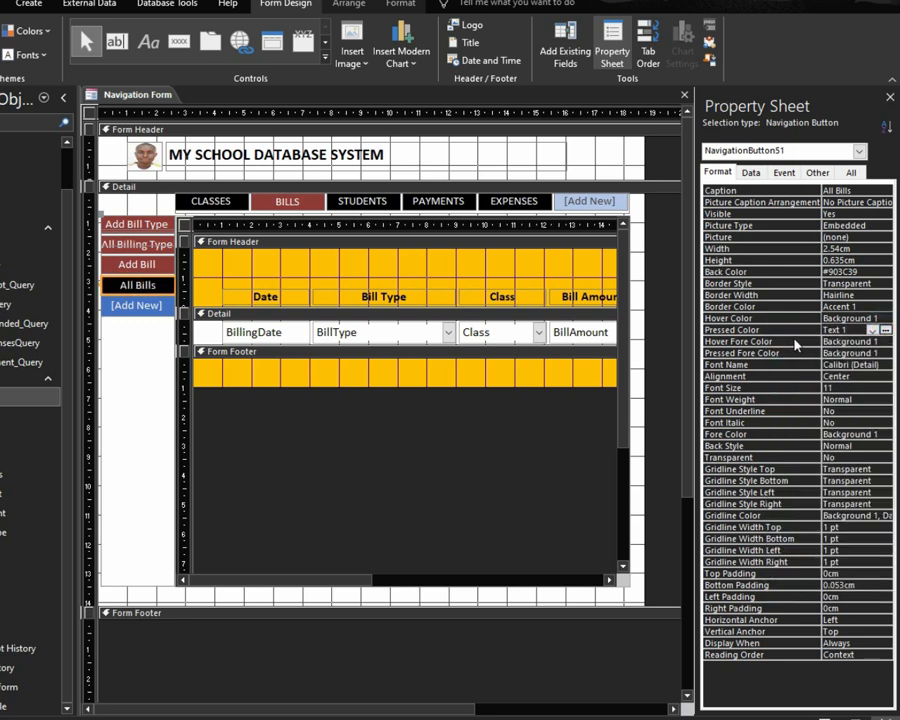
left_click(792, 343)
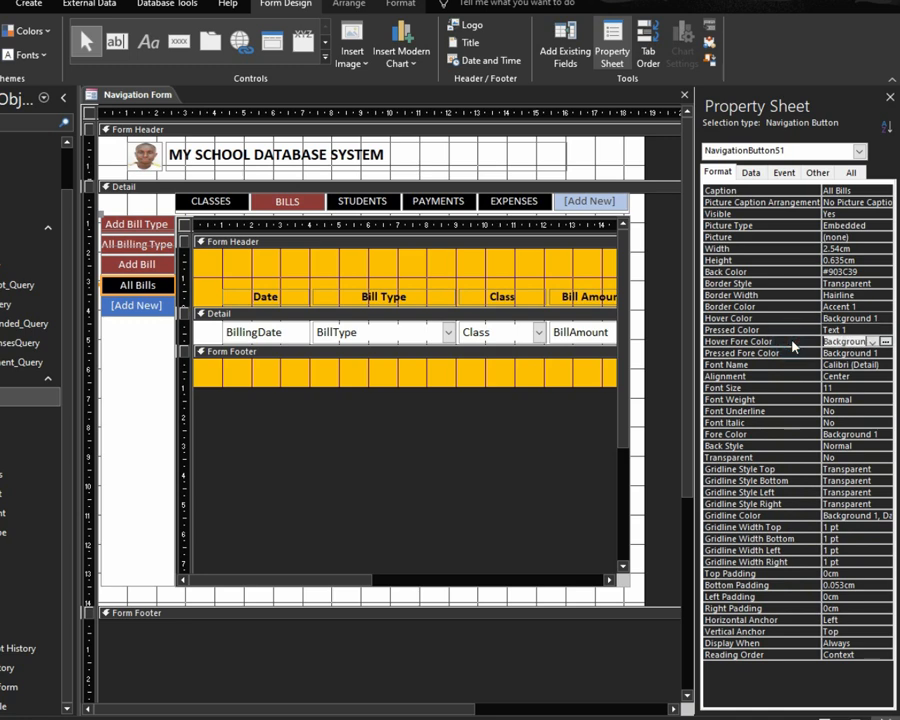
left_click(885, 343)
left_click(793, 388)
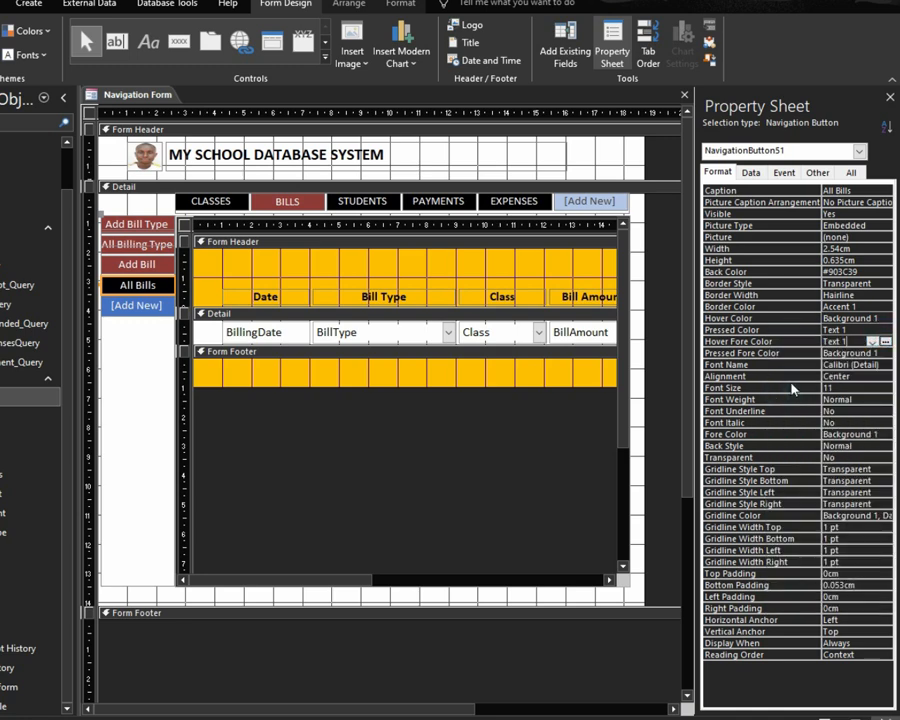
left_click(797, 354)
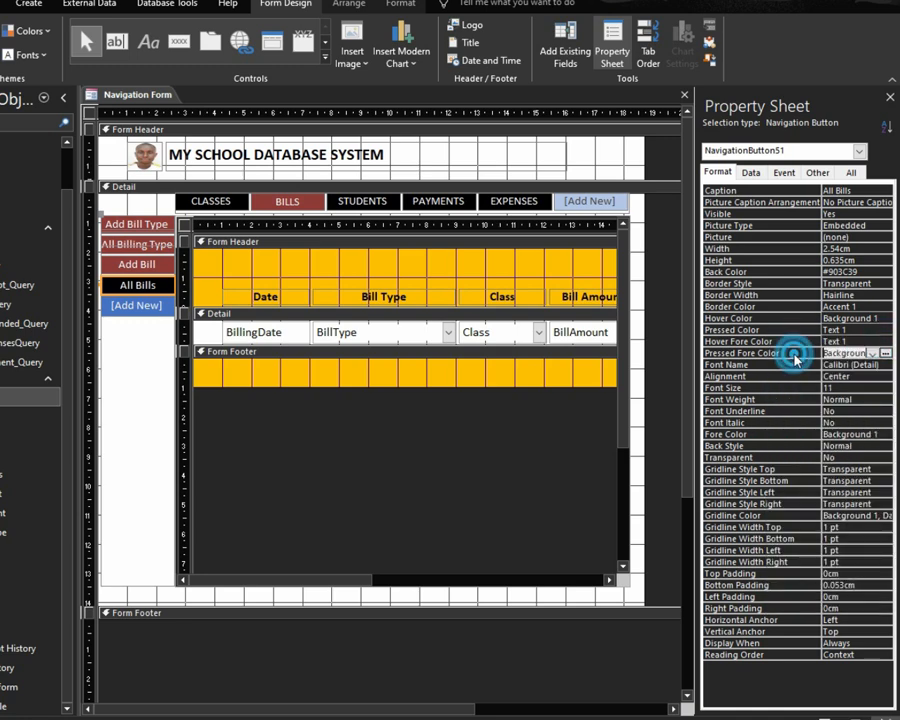
left_click(885, 354)
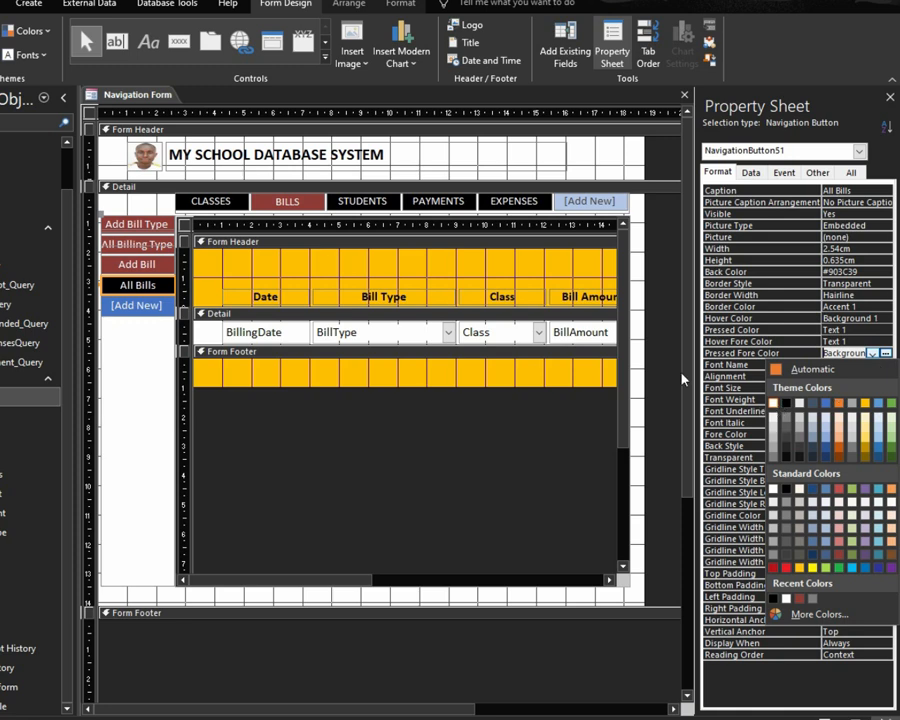
On the CLASSES page, give the Add Class and All Classes side buttons a white (Background 1) hover color and black (Text 1) pressed color
left_click(222, 203)
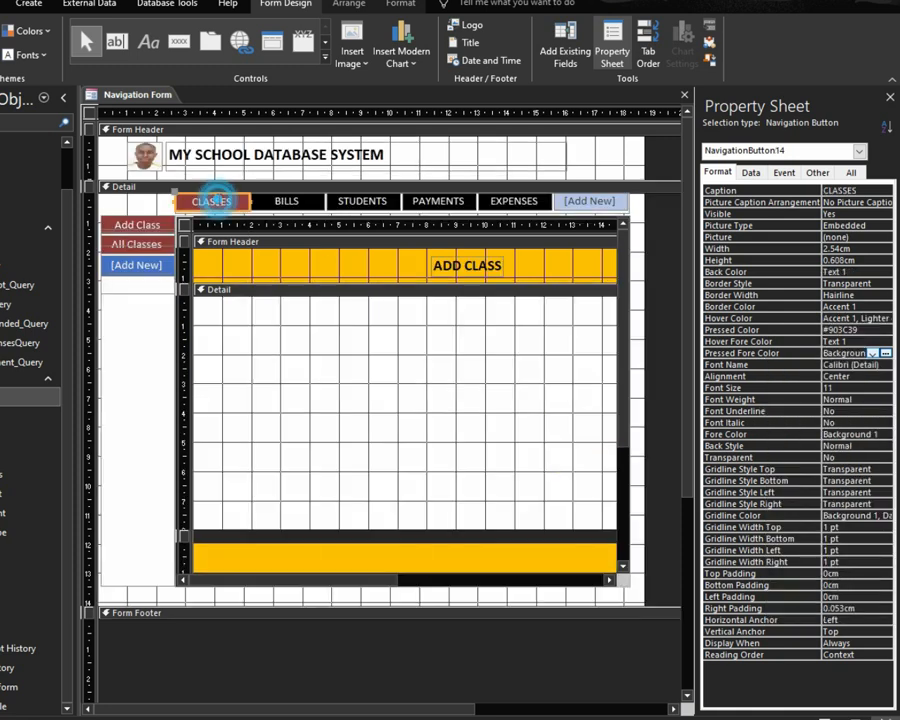
left_click(137, 247)
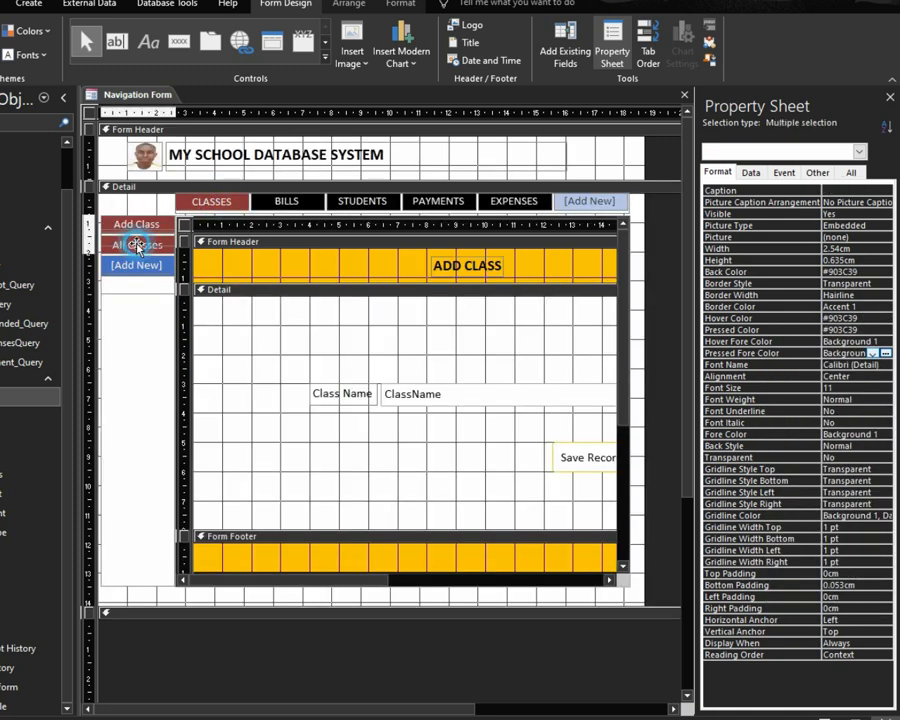
left_click(870, 318)
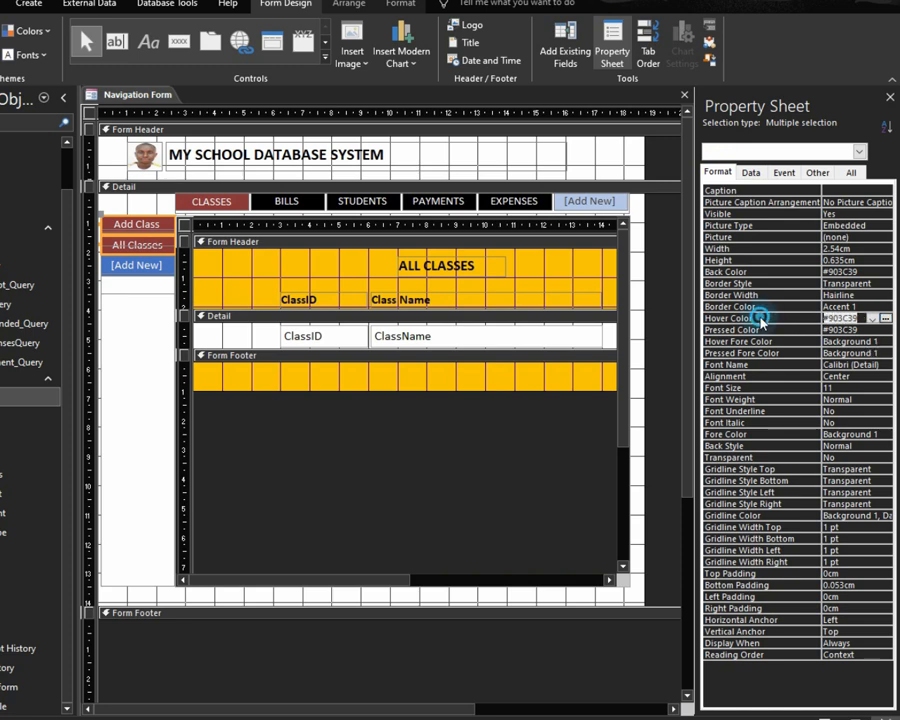
left_click(886, 318)
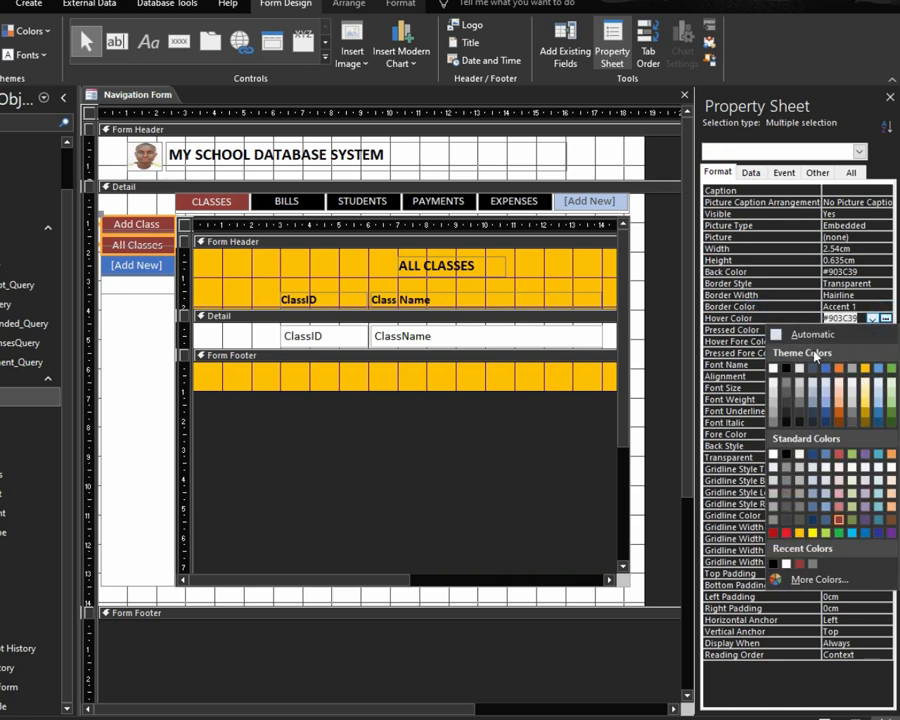
left_click(773, 368)
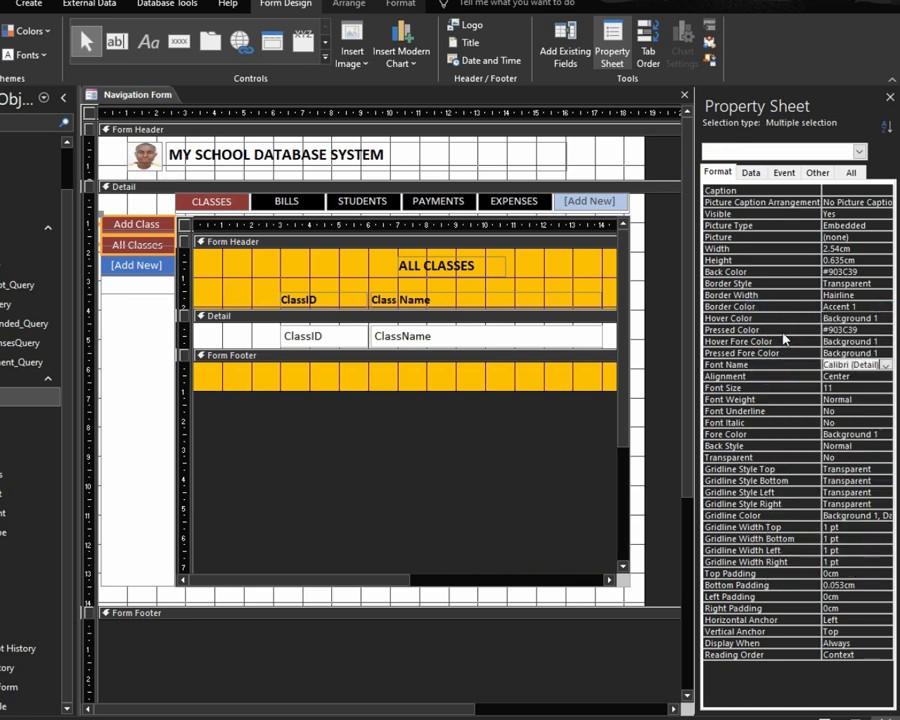
left_click(860, 329)
left_click(874, 329)
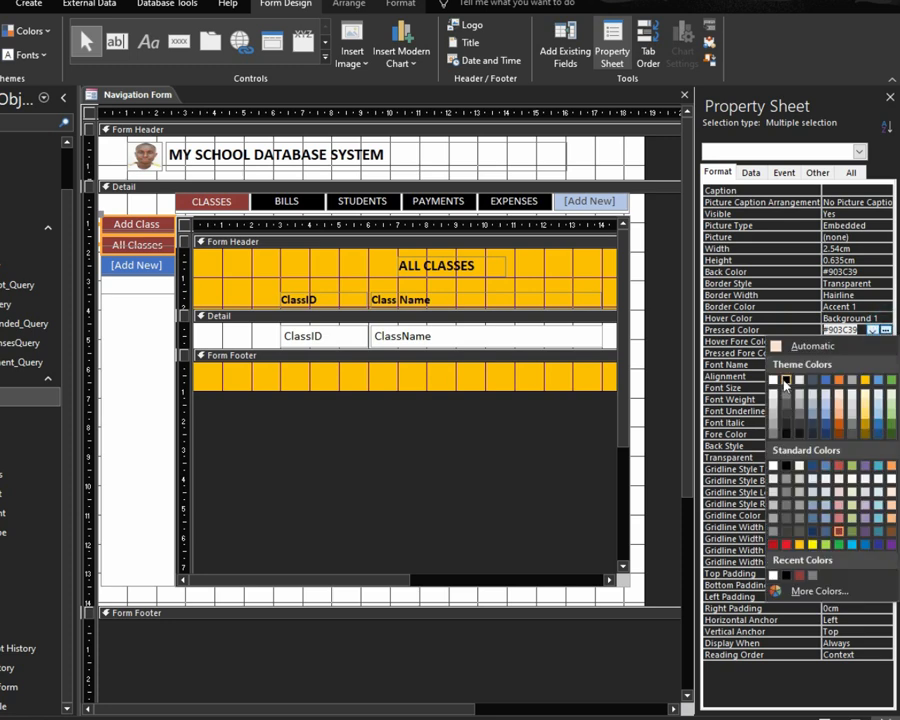
left_click(785, 381)
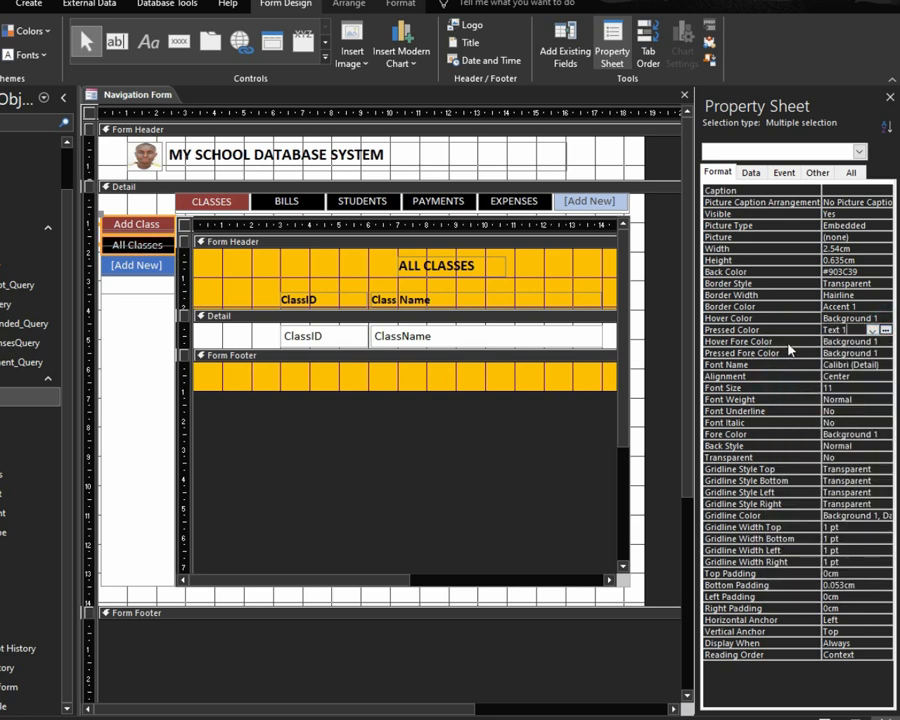
Set the Add Class and All Classes buttons' hover fore color to black (Text 1) and pressed fore color to white (Background 1)
left_click(886, 341)
left_click(874, 341)
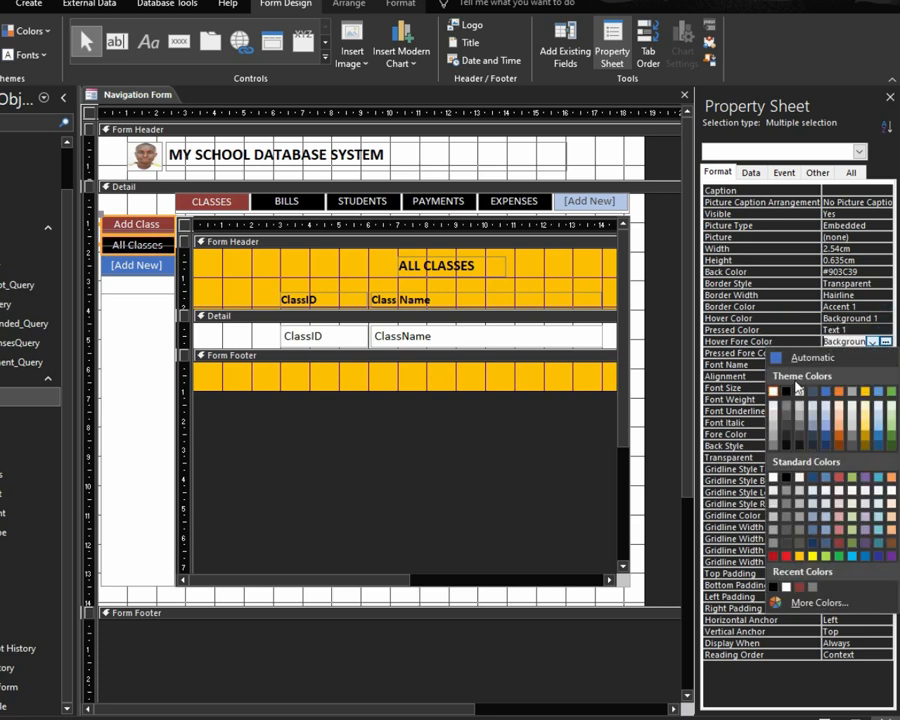
left_click(785, 393)
left_click(862, 353)
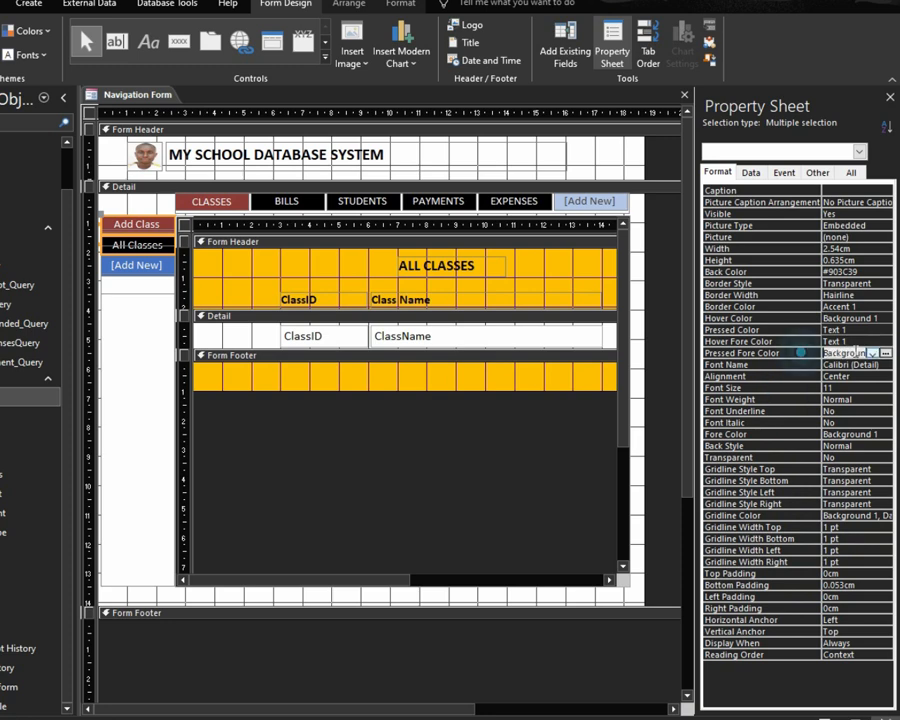
left_click(874, 353)
left_click(771, 404)
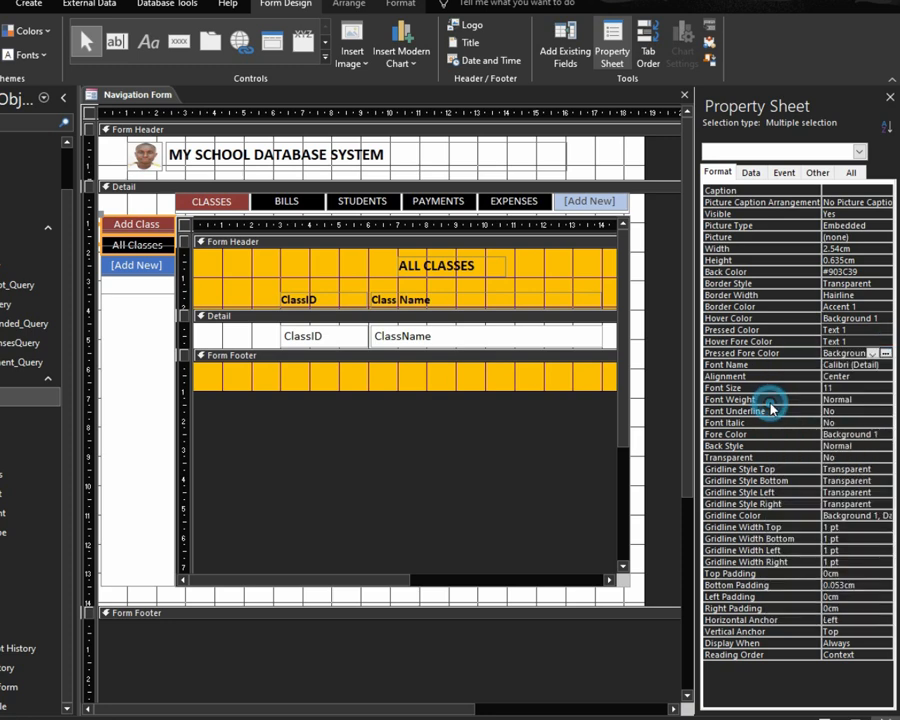
Switch to Form view and test the side buttons' colors on the CLASSES, BILLS and STUDENTS pages
left_click(825, 717)
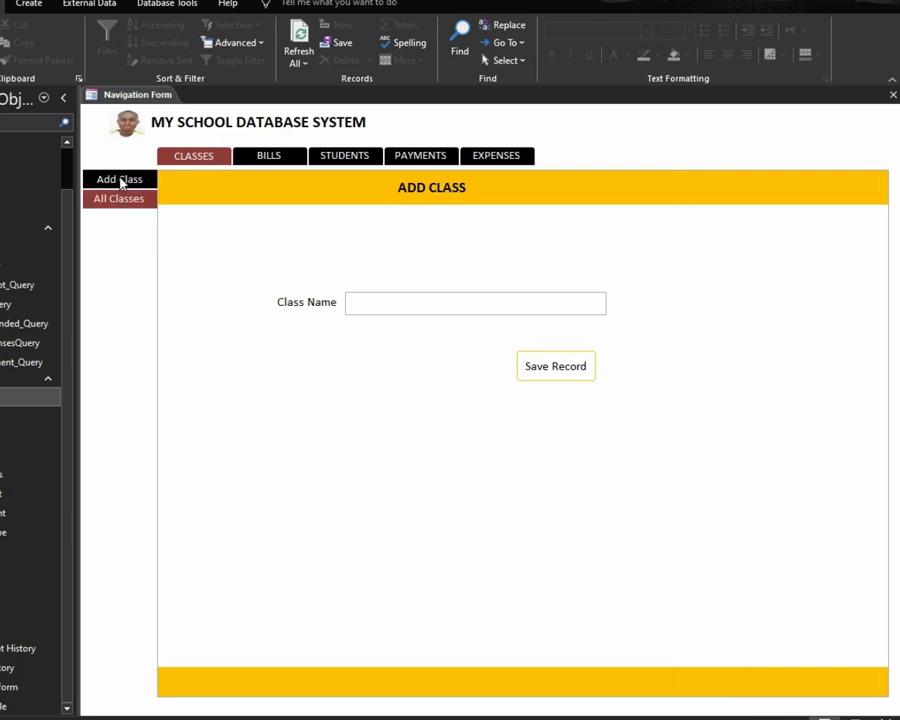
left_click(108, 200)
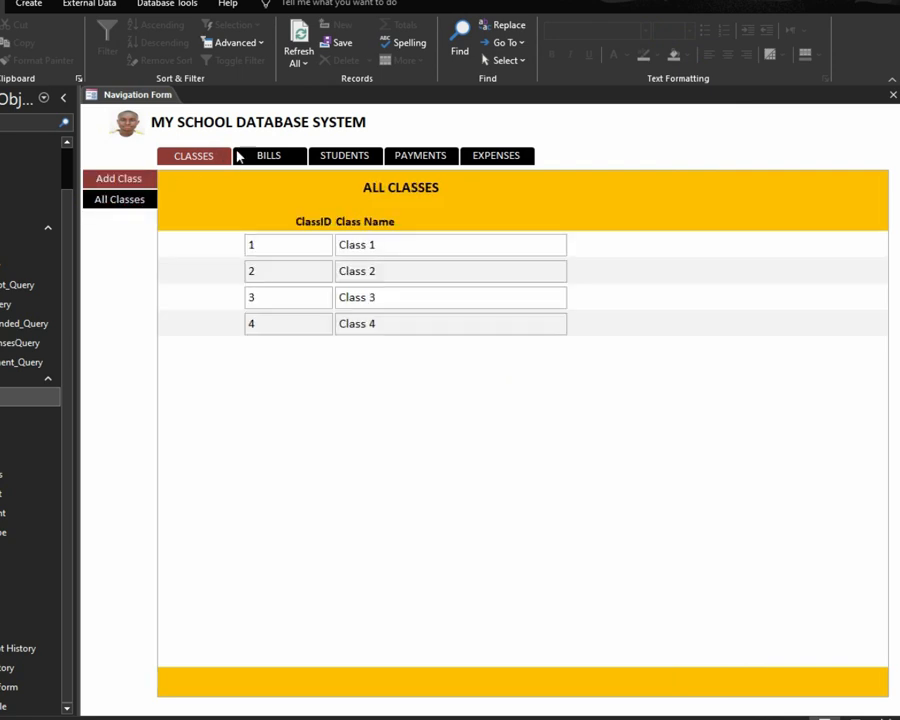
left_click(255, 156)
left_click(110, 181)
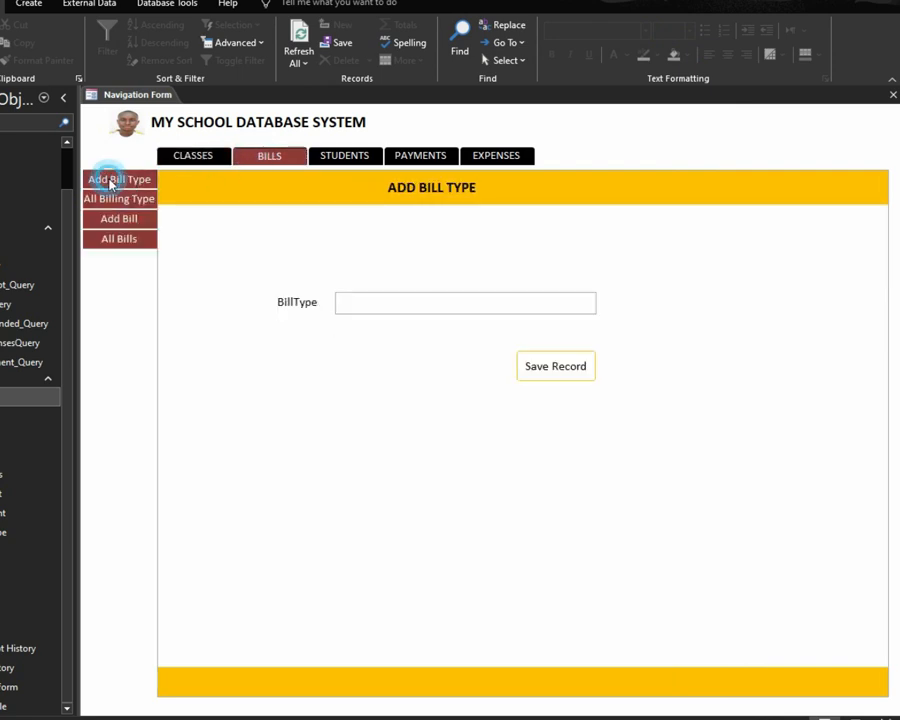
left_click(108, 237)
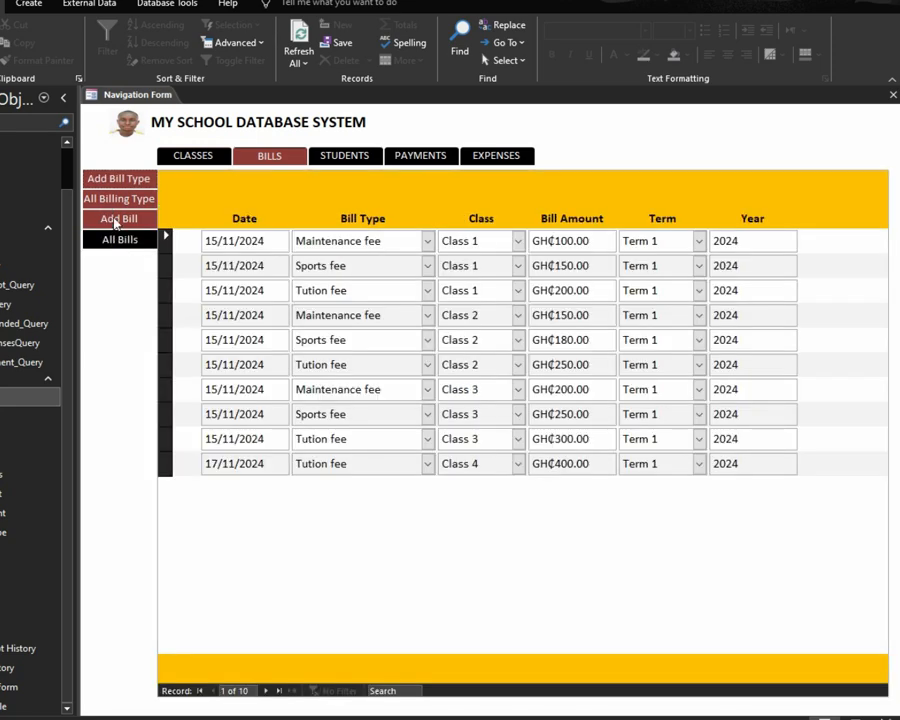
left_click(336, 157)
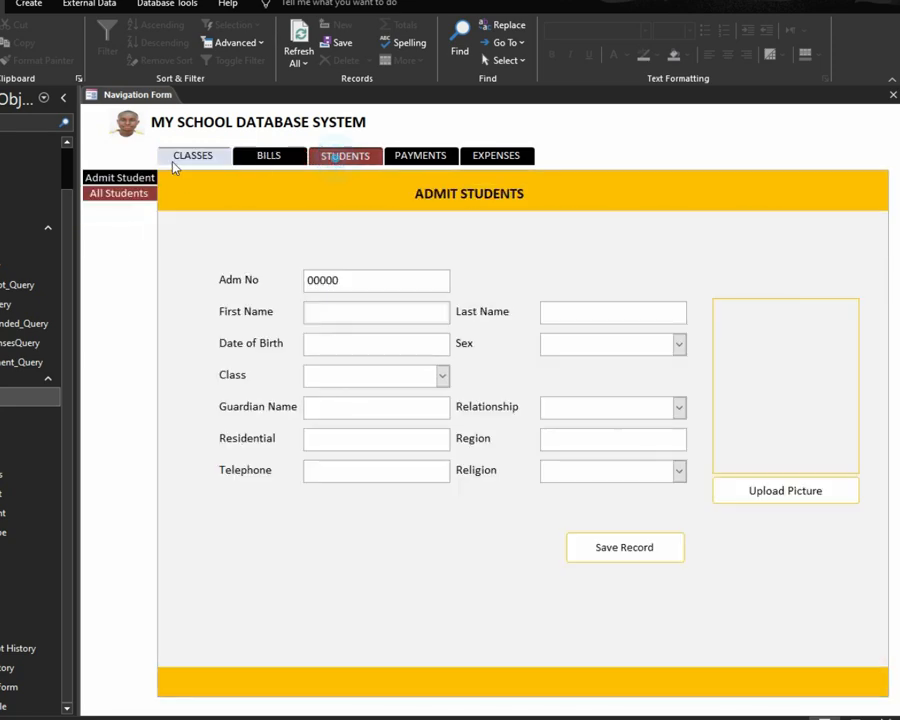
Test the side buttons' colors in Form view on the STUDENTS, PAYMENTS, EXPENSES and BILLS pages
left_click(114, 198)
left_click(412, 157)
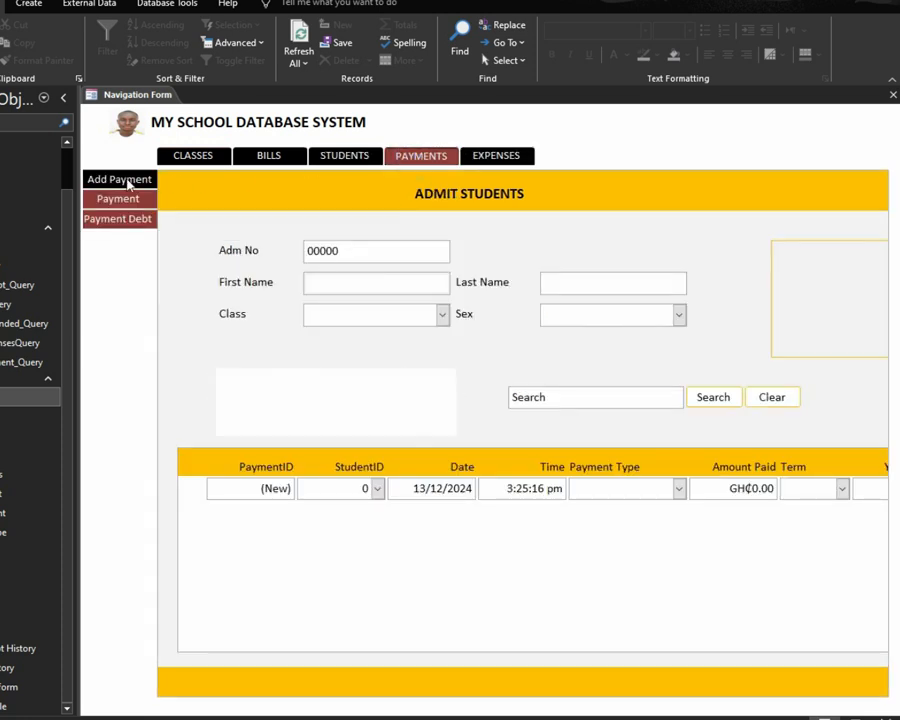
left_click(495, 158)
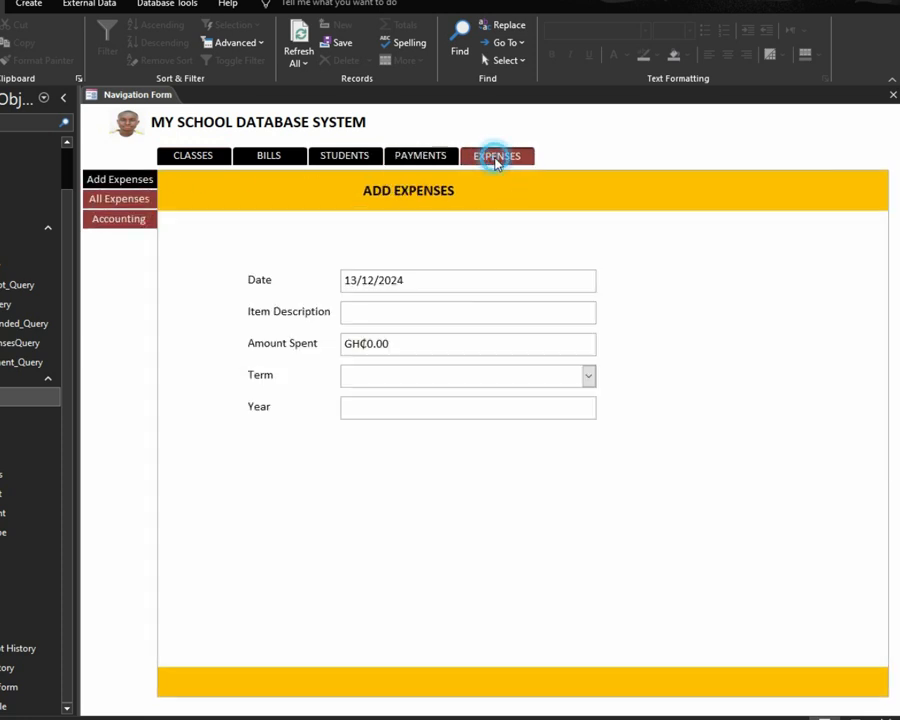
left_click(117, 220)
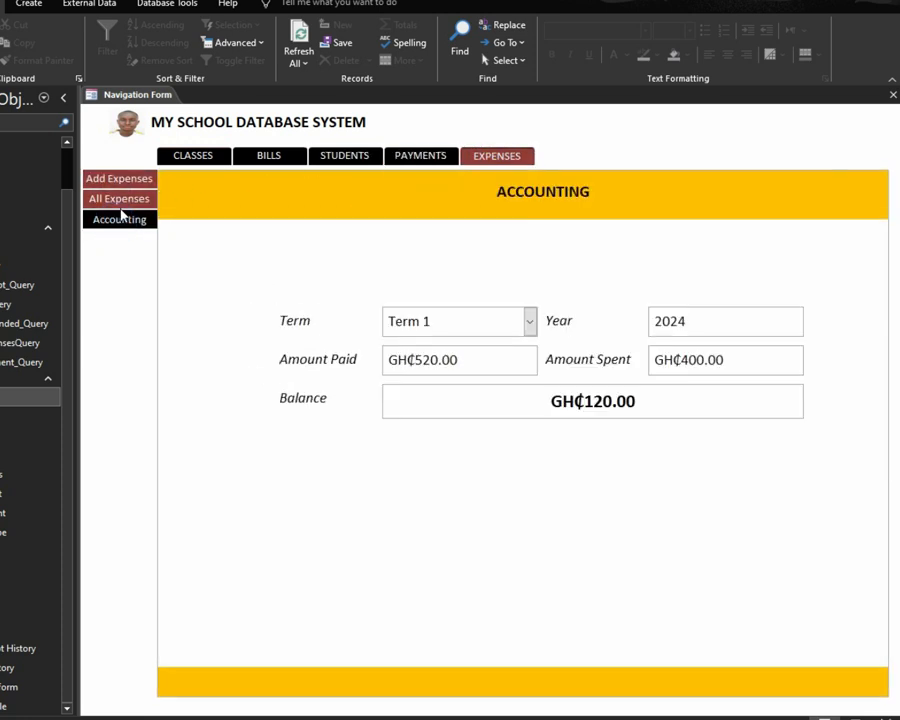
left_click(121, 179)
left_click(117, 197)
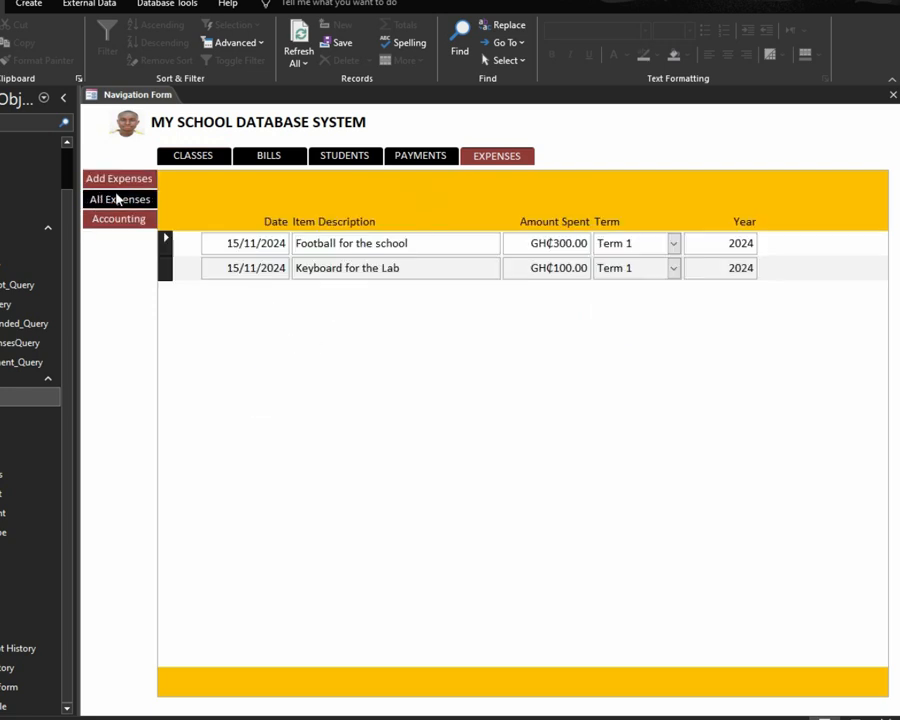
left_click(272, 157)
left_click(119, 219)
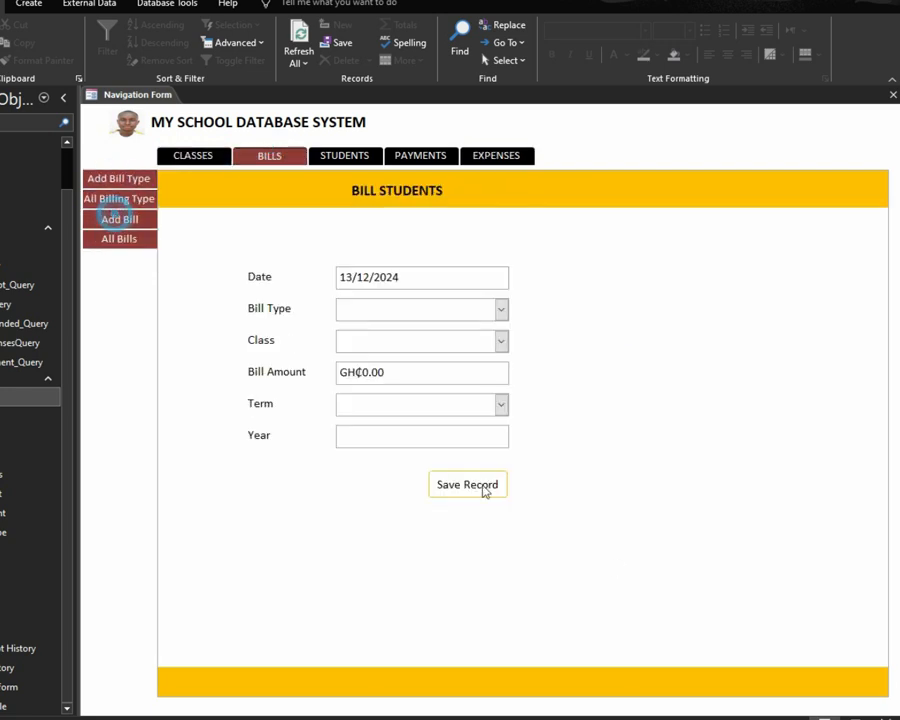
Return the navigation form to Design view and show the BILLS page
left_click(885, 717)
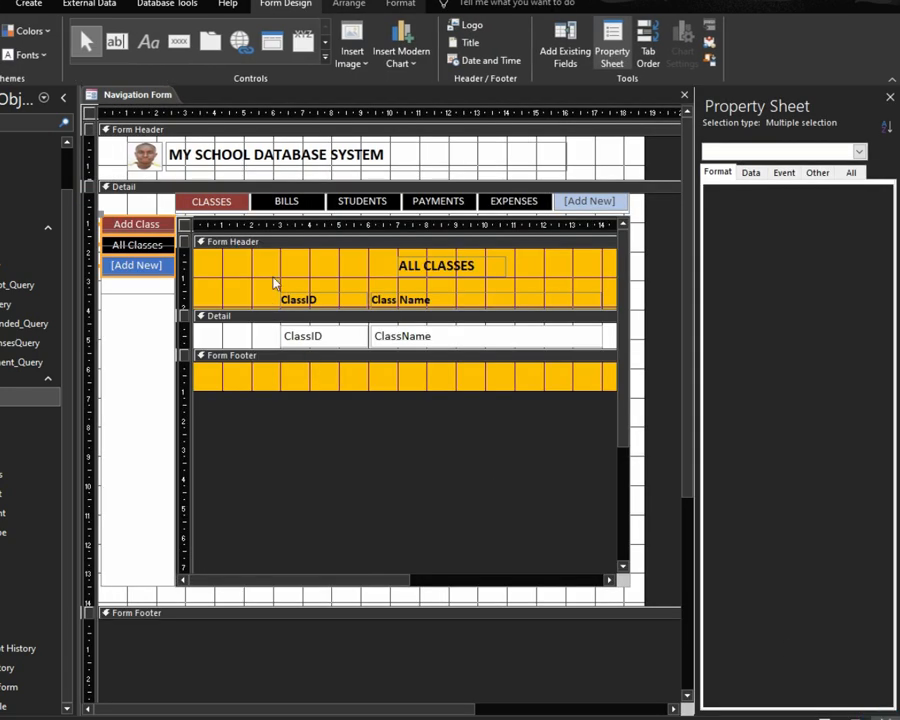
left_click(290, 201)
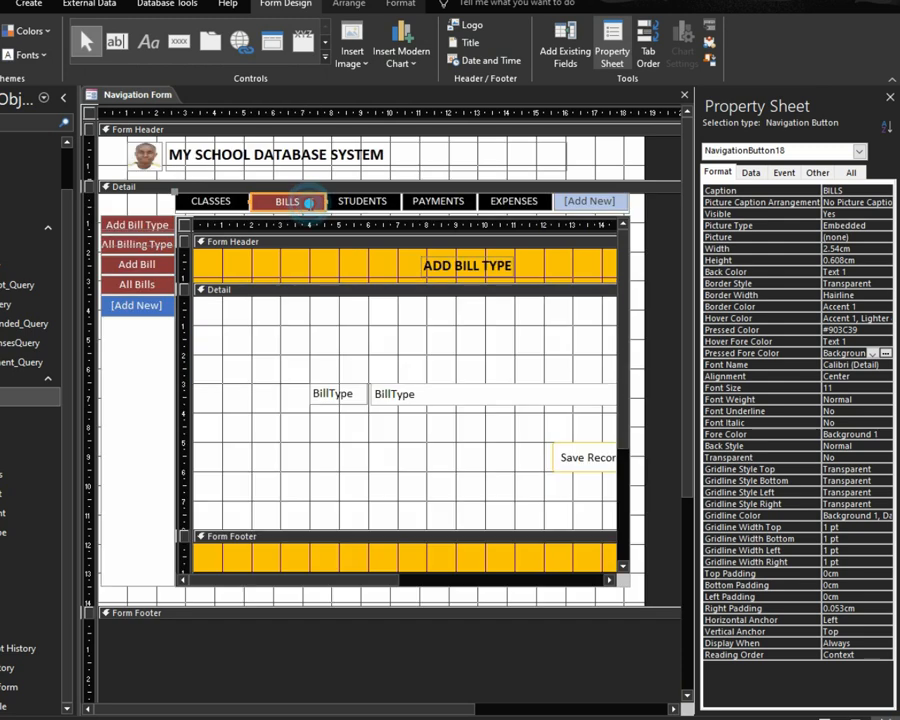
left_click(131, 225)
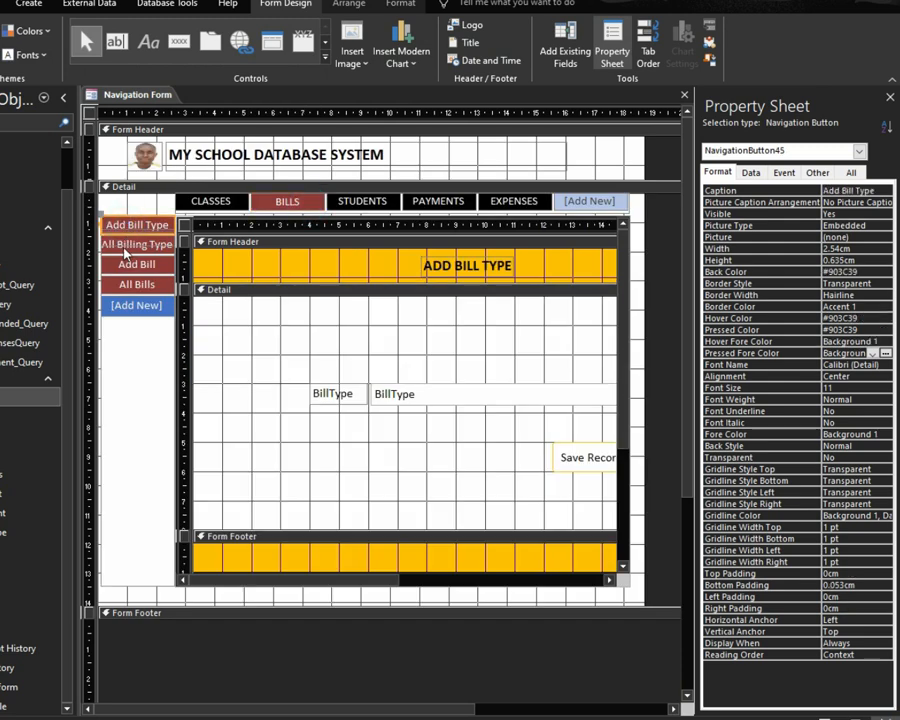
left_click(122, 246, "shift")
left_click(130, 265, "shift")
left_click(130, 284, "shift")
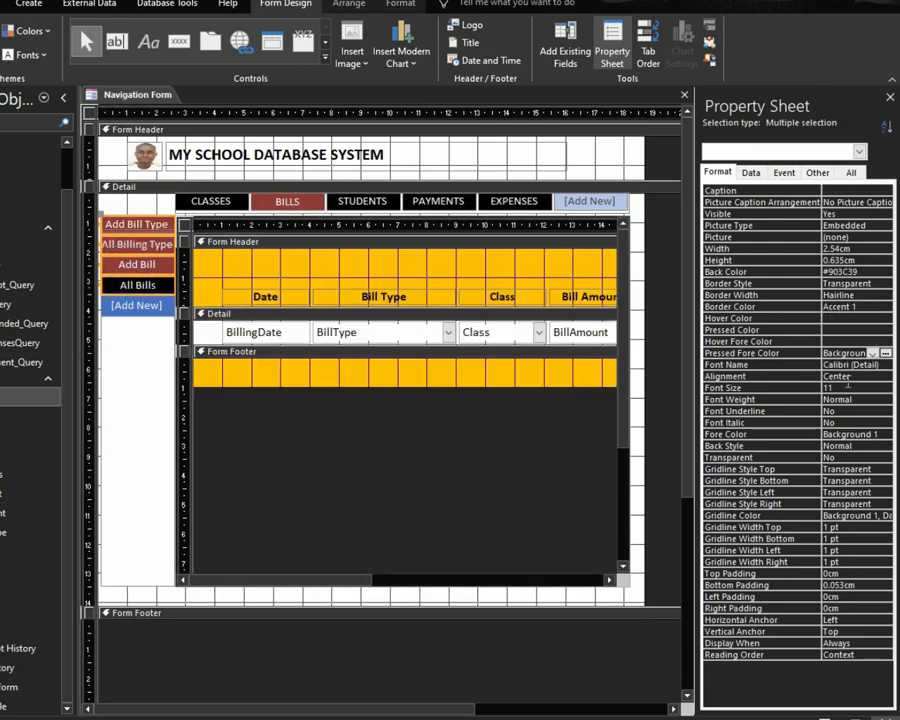
left_click(149, 264, "shift")
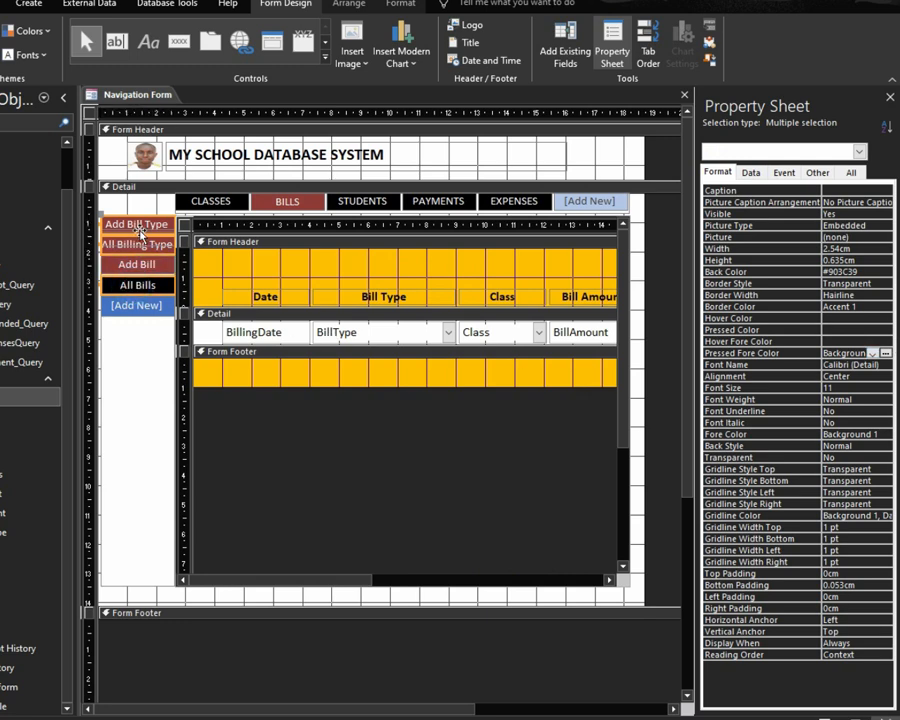
left_click(156, 366)
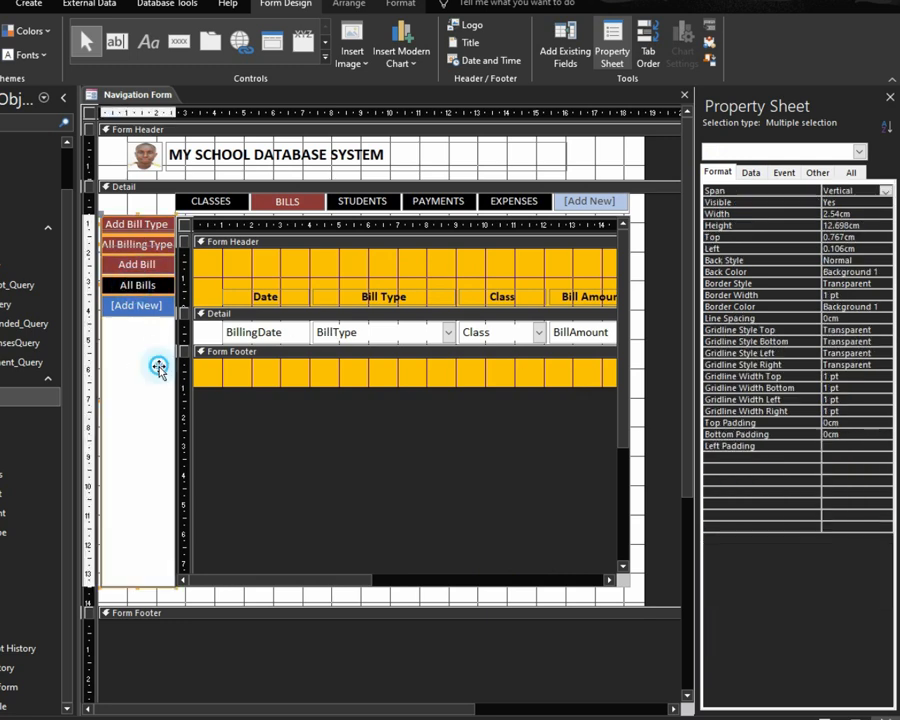
Give all four BILLS side buttons a white (Background 1) hover color and a black (Text 1) pressed color
left_click(140, 265)
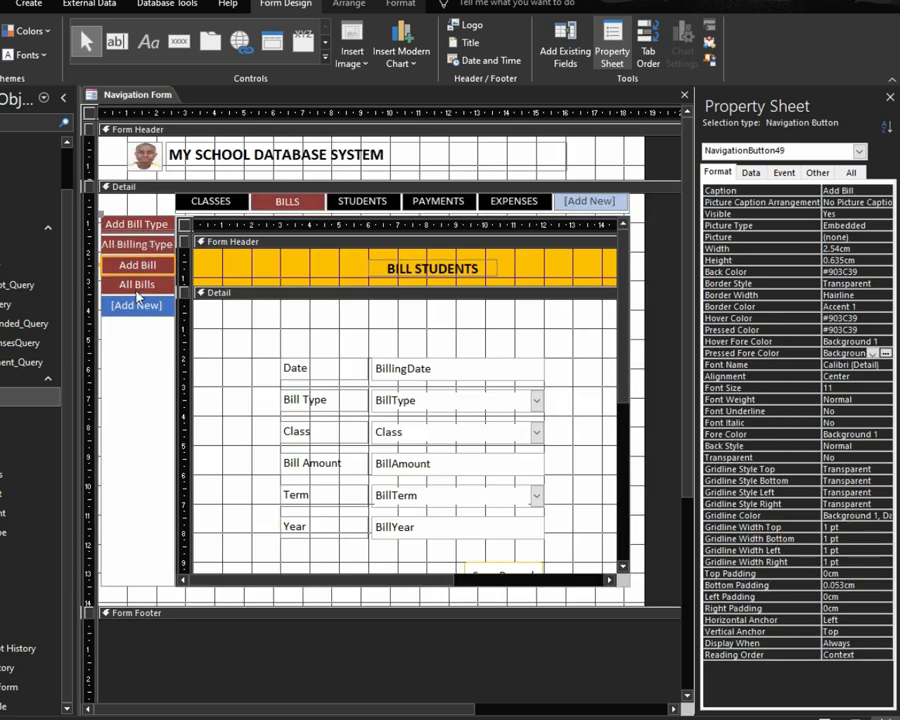
left_click(137, 286)
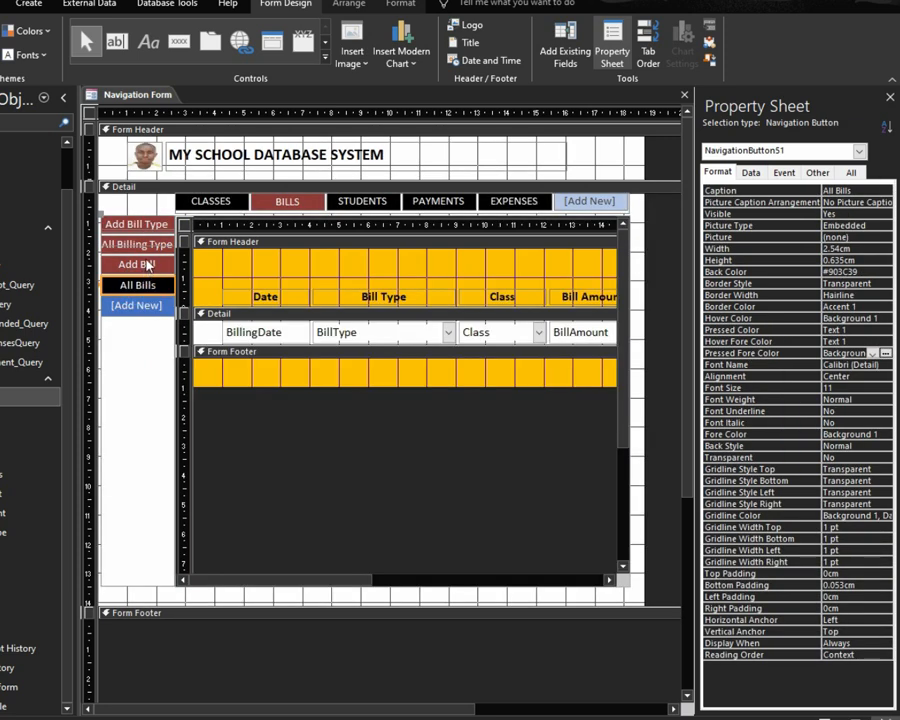
left_click(147, 264, "shift")
left_click(134, 244, "shift")
left_click(148, 226, "shift")
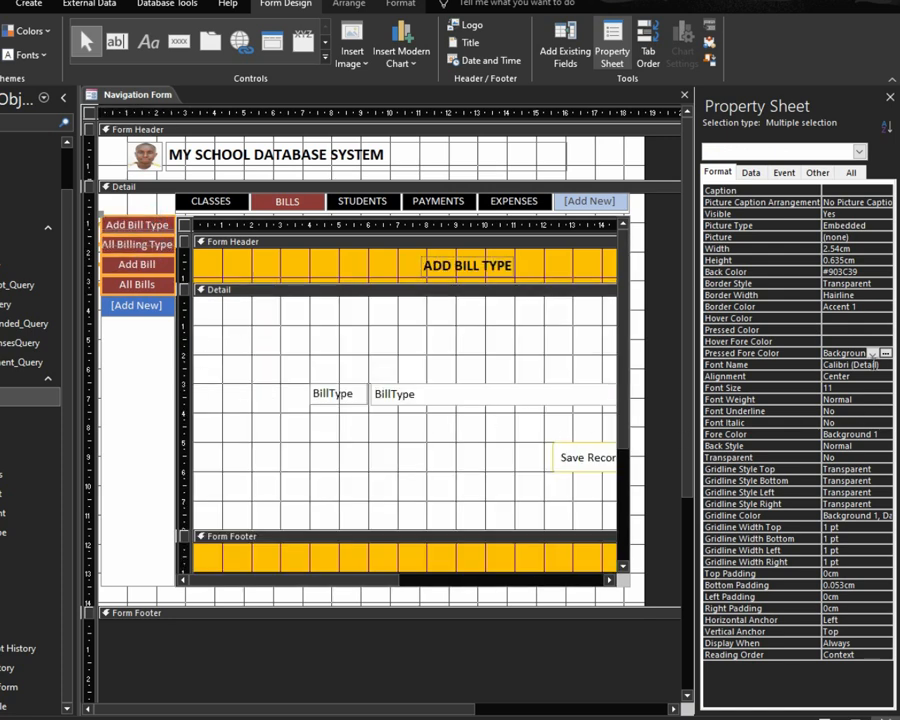
left_click(754, 317)
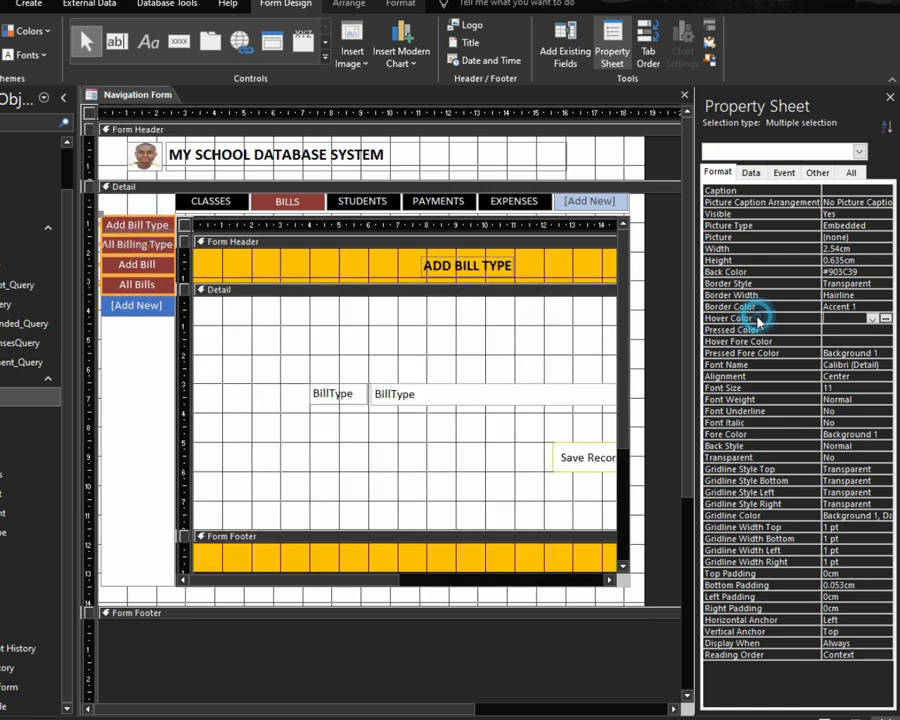
left_click(885, 318)
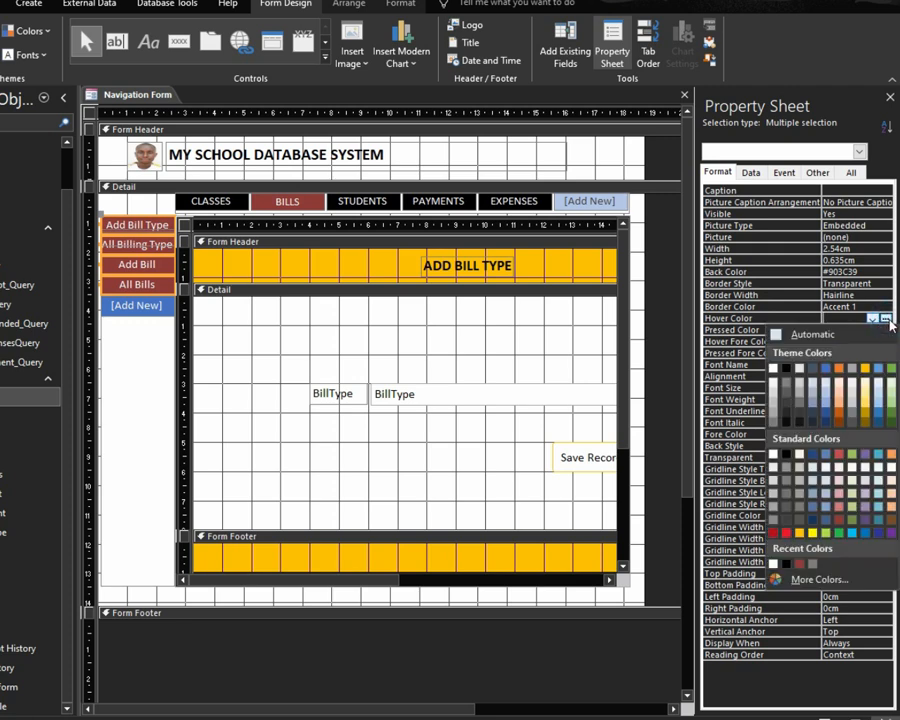
left_click(772, 368)
left_click(789, 333)
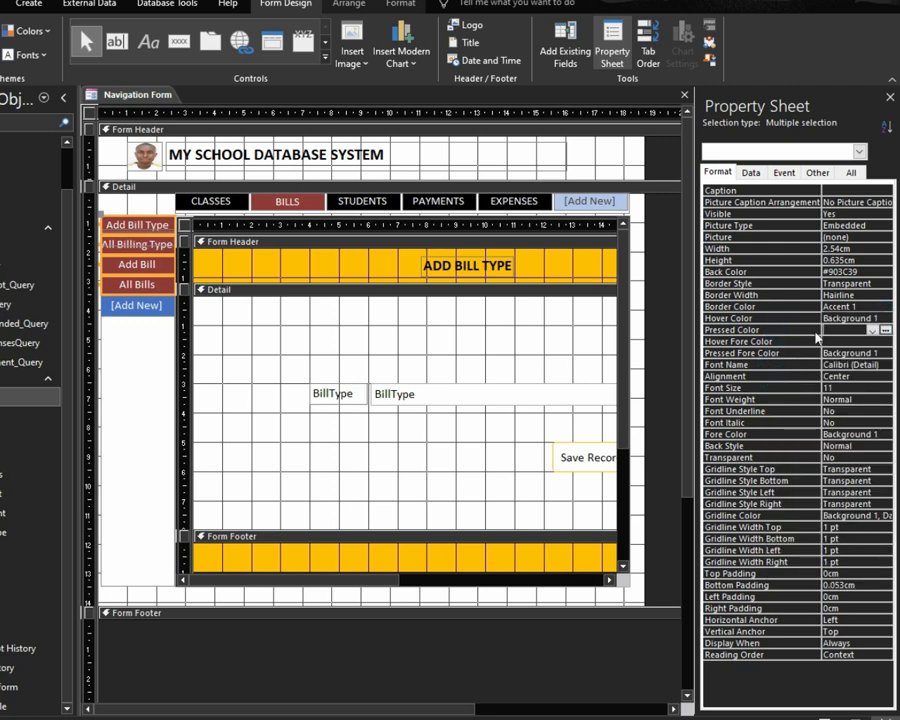
left_click(885, 329)
left_click(788, 380)
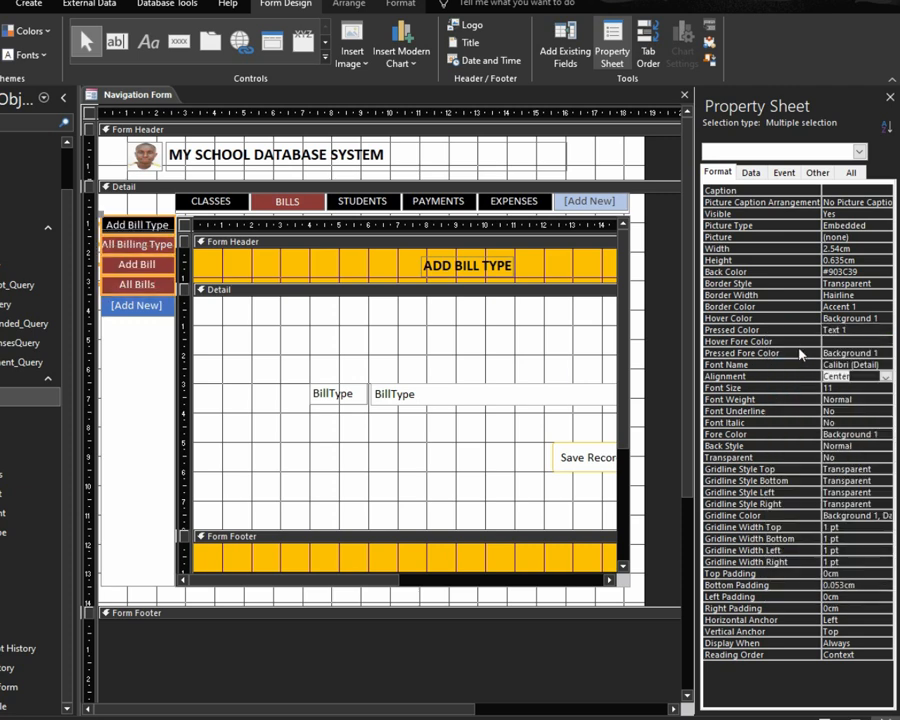
Set the four BILLS side buttons' hover fore color to black (Text 1) and pressed fore color to white (Background 1)
left_click(799, 343)
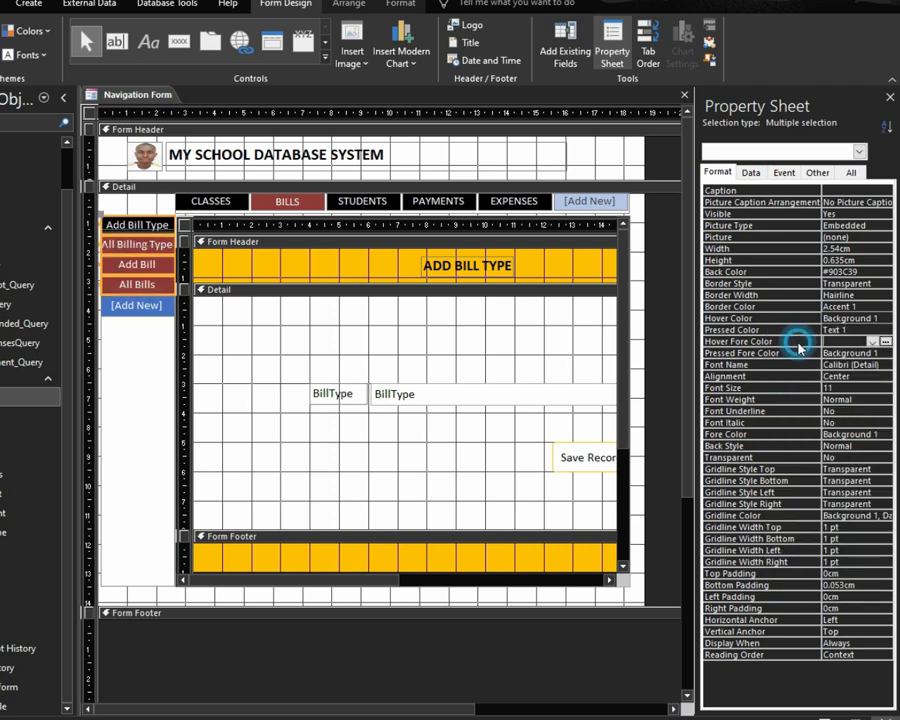
left_click(885, 341)
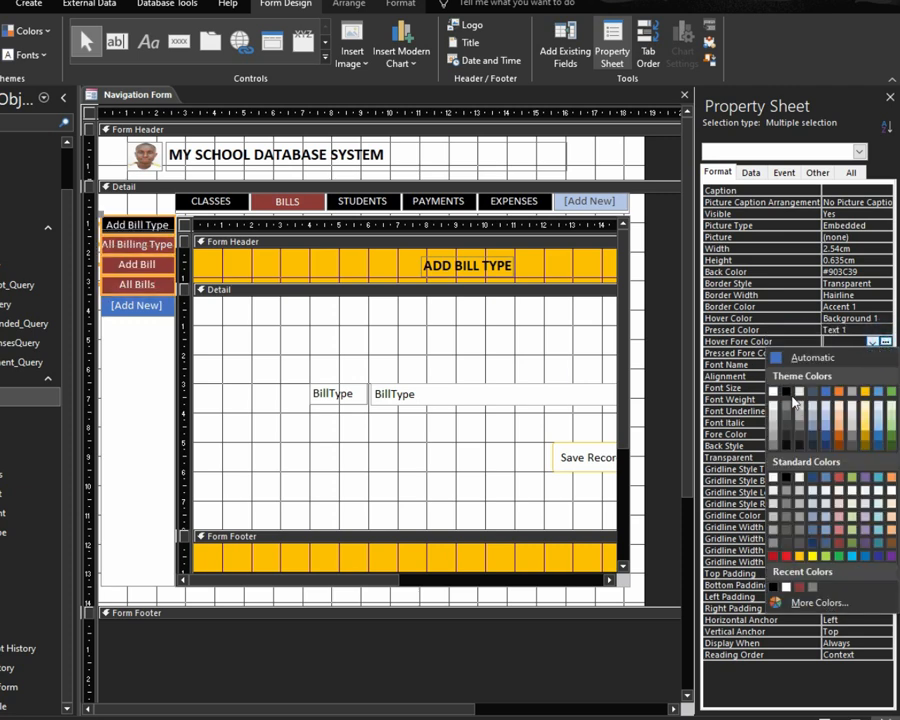
left_click(788, 392)
left_click(787, 357)
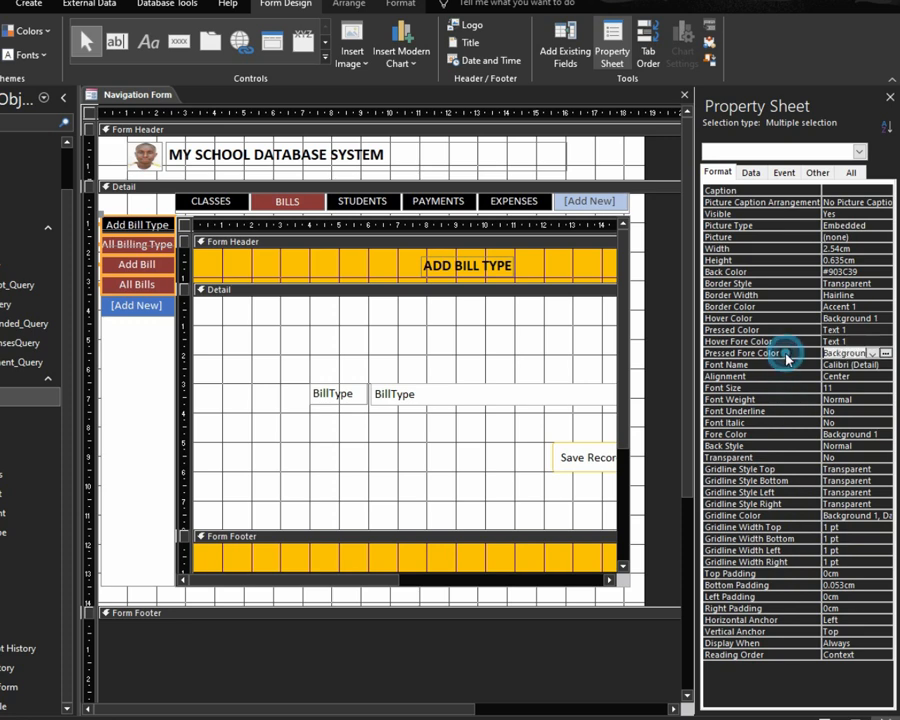
left_click(872, 354)
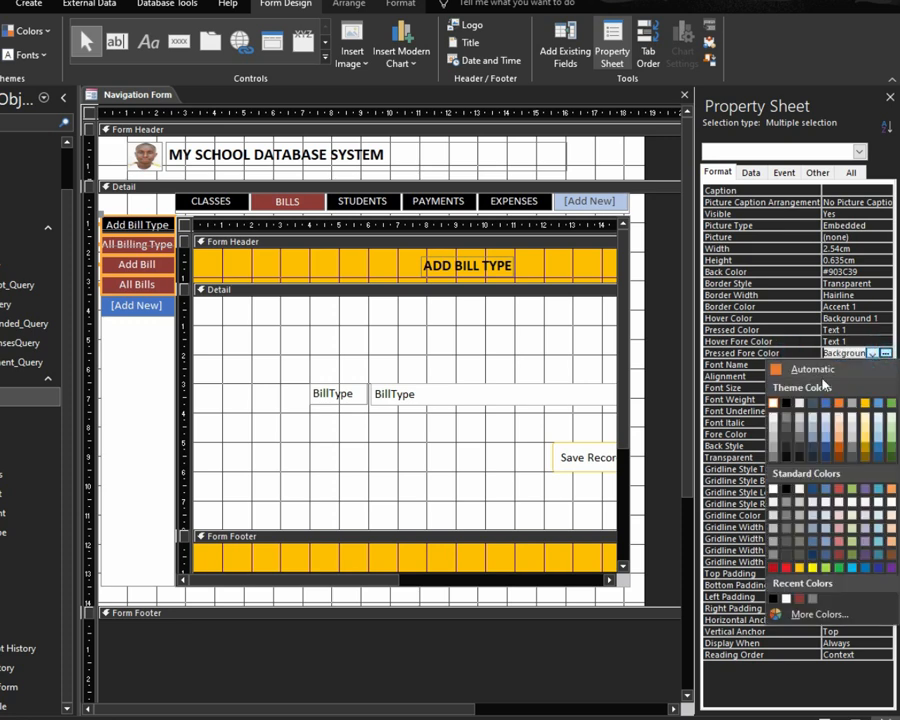
left_click(776, 405)
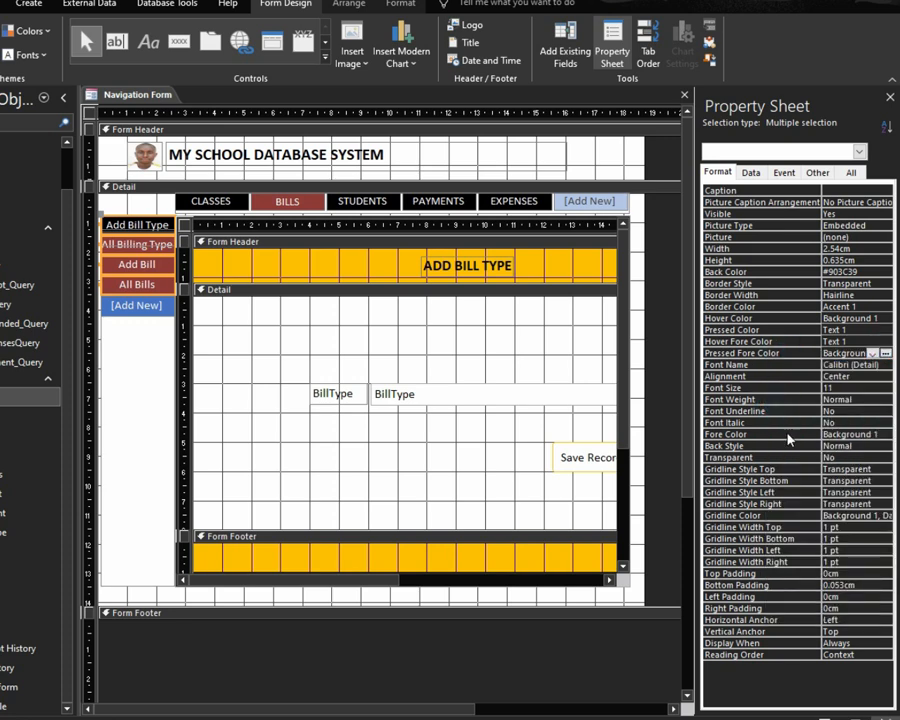
left_click(845, 446)
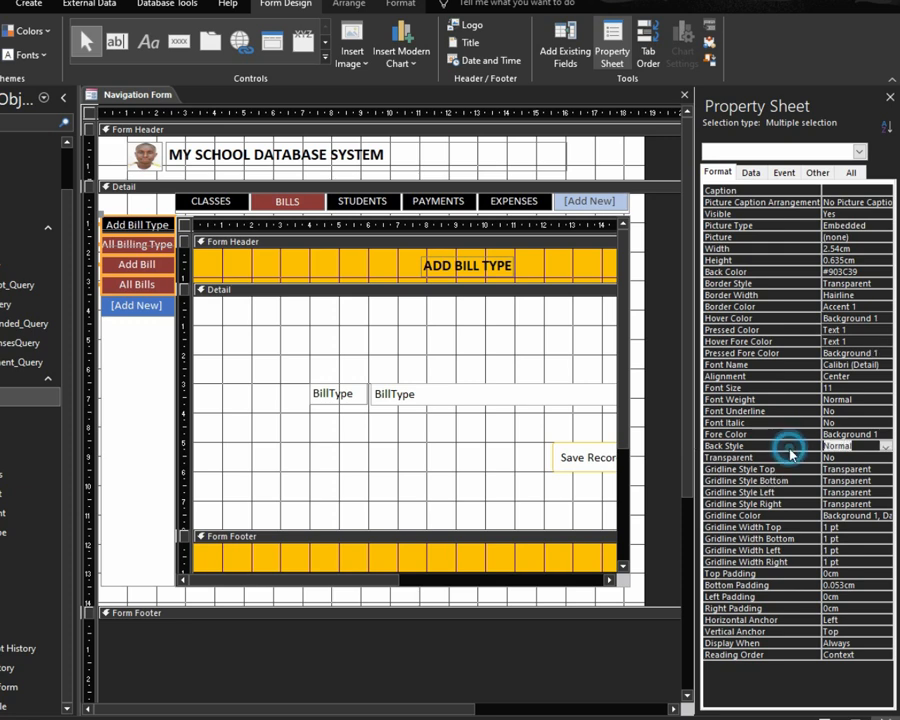
Check the BILLS page's side buttons in Form view, and return to Design view
left_click(825, 717)
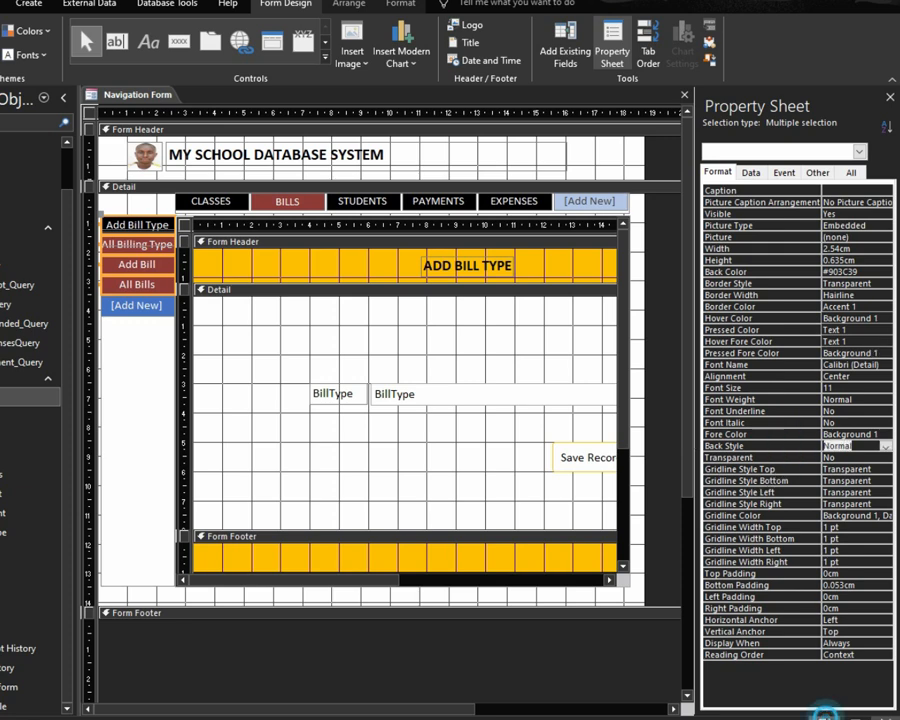
left_click(273, 156)
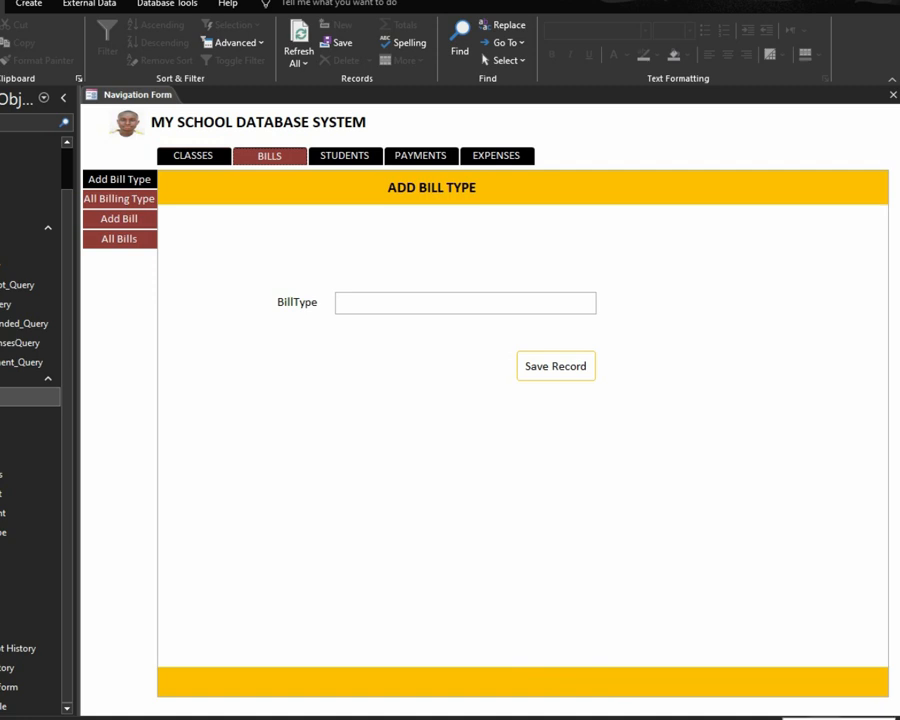
left_click(884, 717)
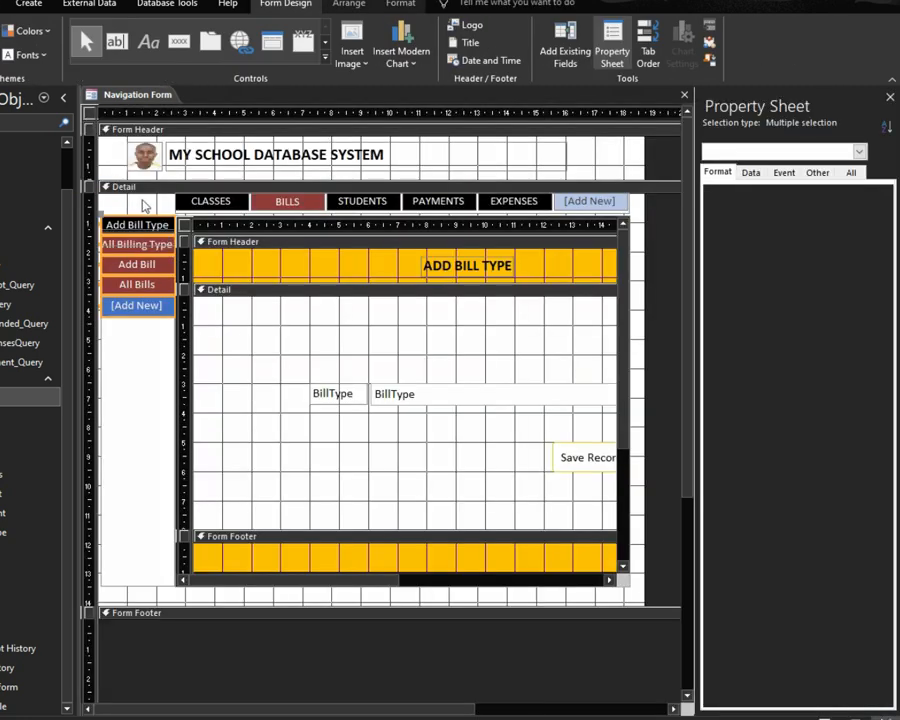
Select all navigation buttons and the subform in the Detail section and nudge them about 0.9 cm to the right
left_click(114, 188)
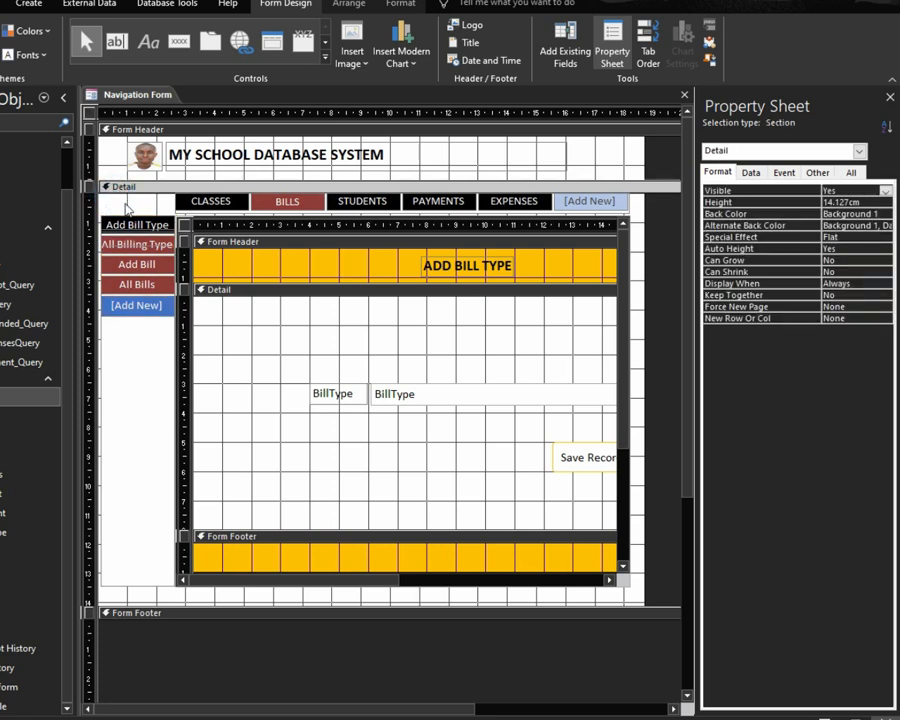
left_click_drag(266, 252, 347, 270)
left_click(347, 272)
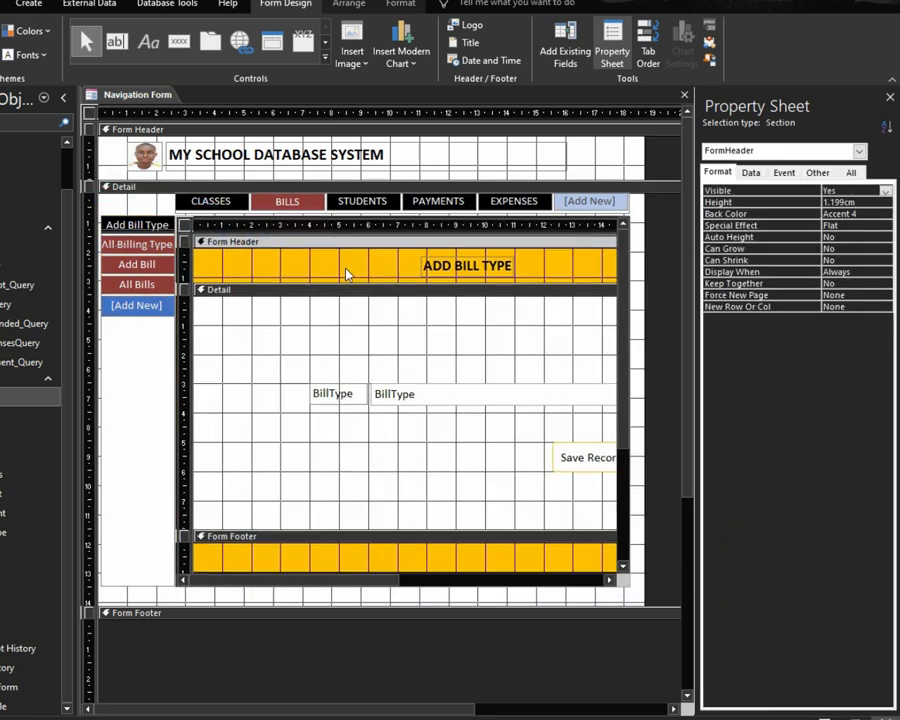
left_click(657, 601)
left_click_drag(657, 601, 84, 204)
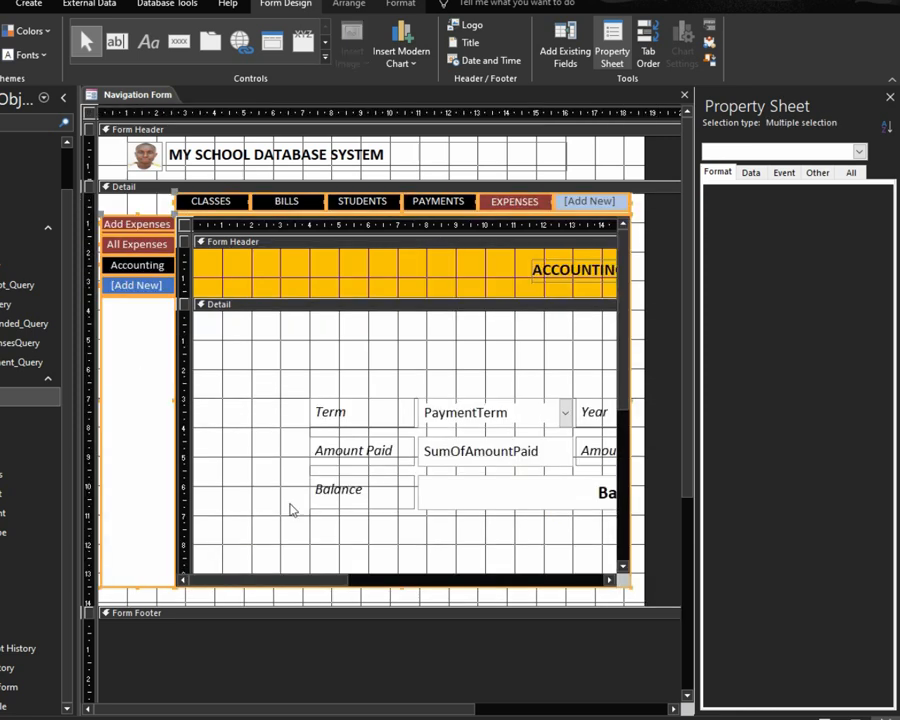
key("Right")
key("Right")
key("Right")
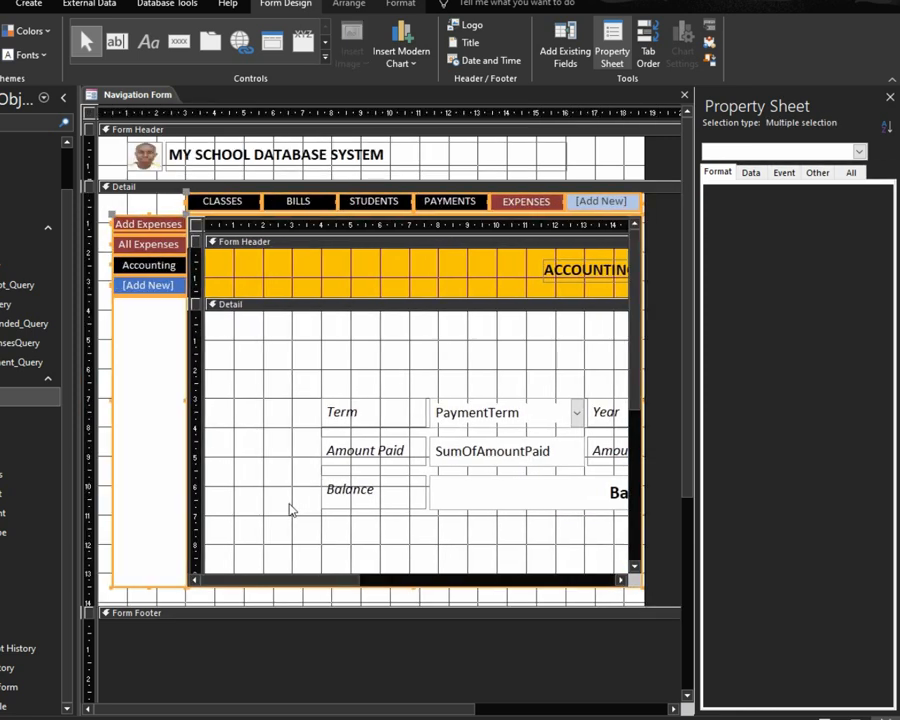
key("Right")
key("Right")
key("Right")
key("Right")
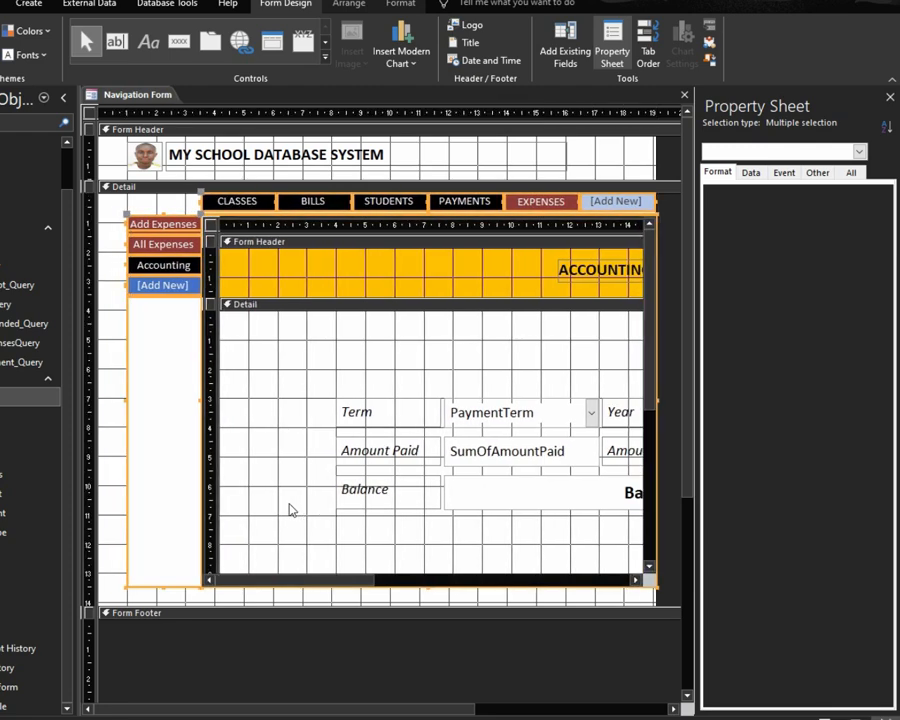
Widen the navigation form to about 21 cm by extending its right edge
left_click_drag(317, 708, 435, 707)
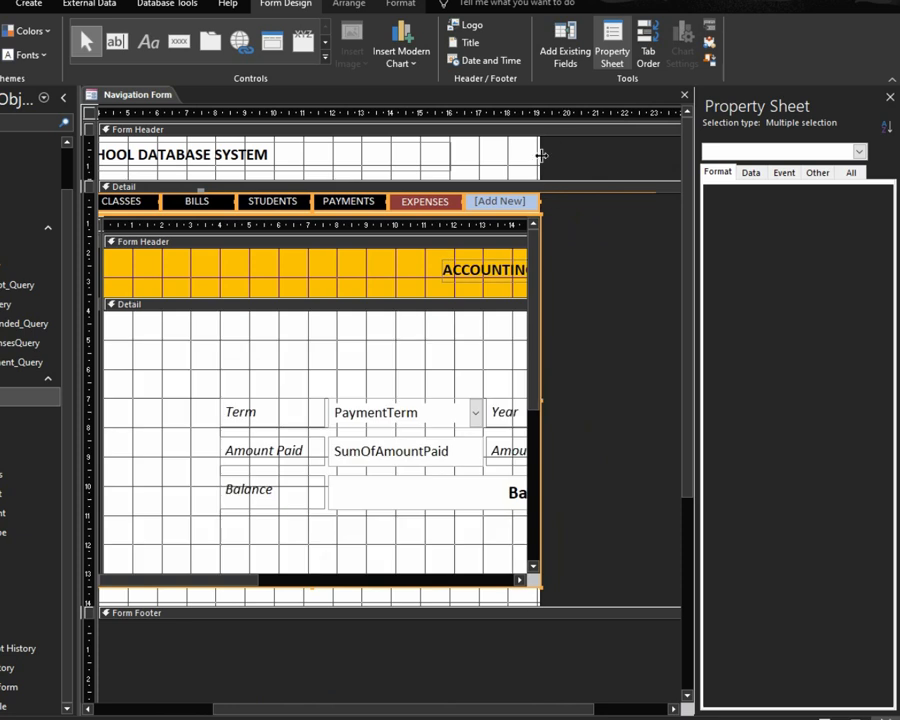
left_click_drag(540, 155, 594, 153)
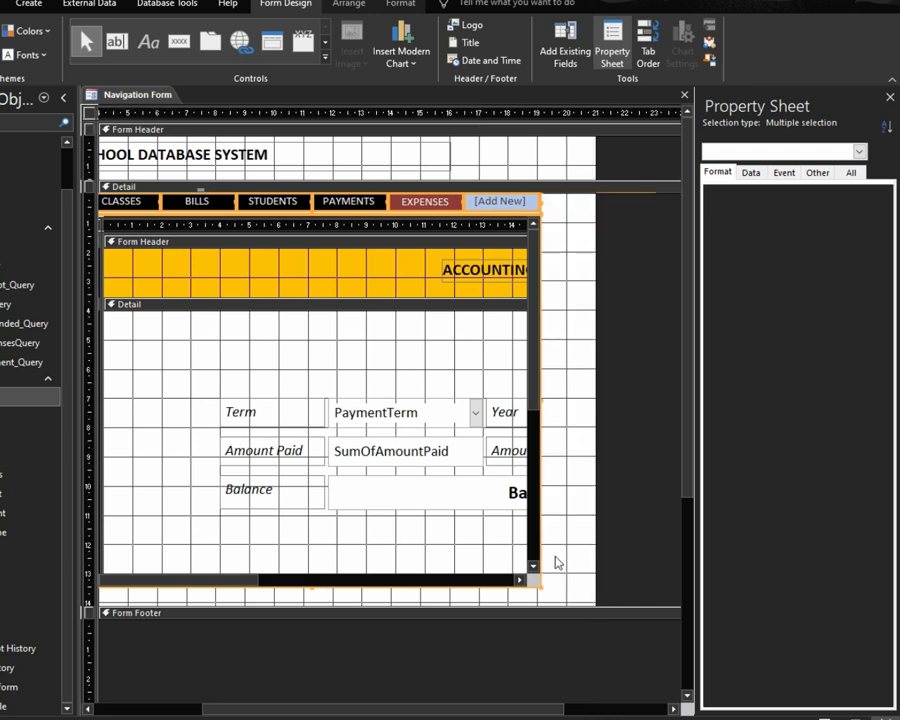
left_click_drag(468, 708, 207, 704)
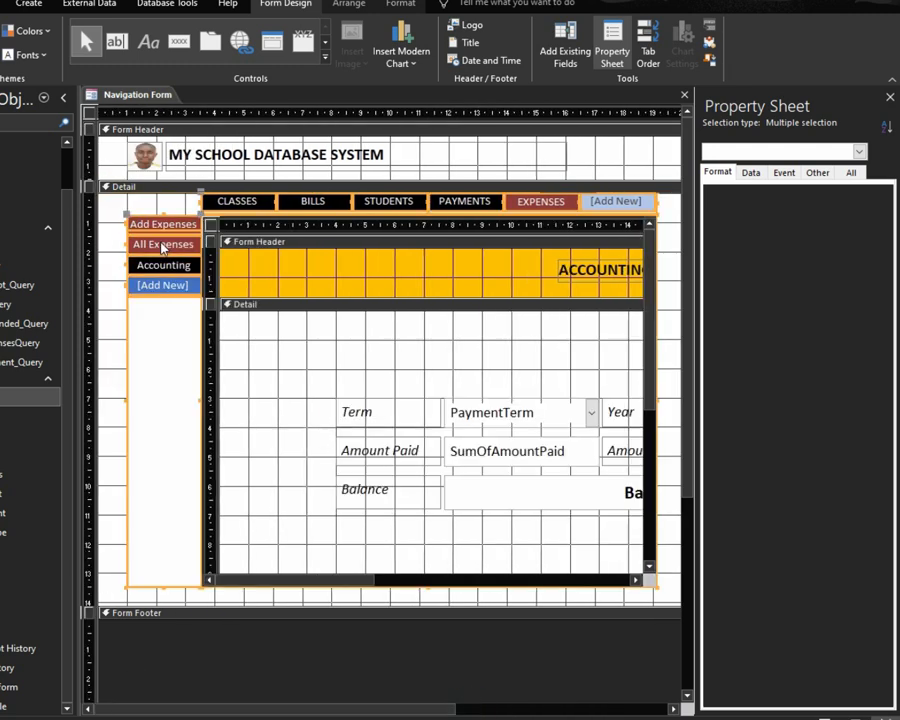
Make the outlines of all selected navigation controls and the subform transparent, and preview the form in Form view
left_click(820, 710)
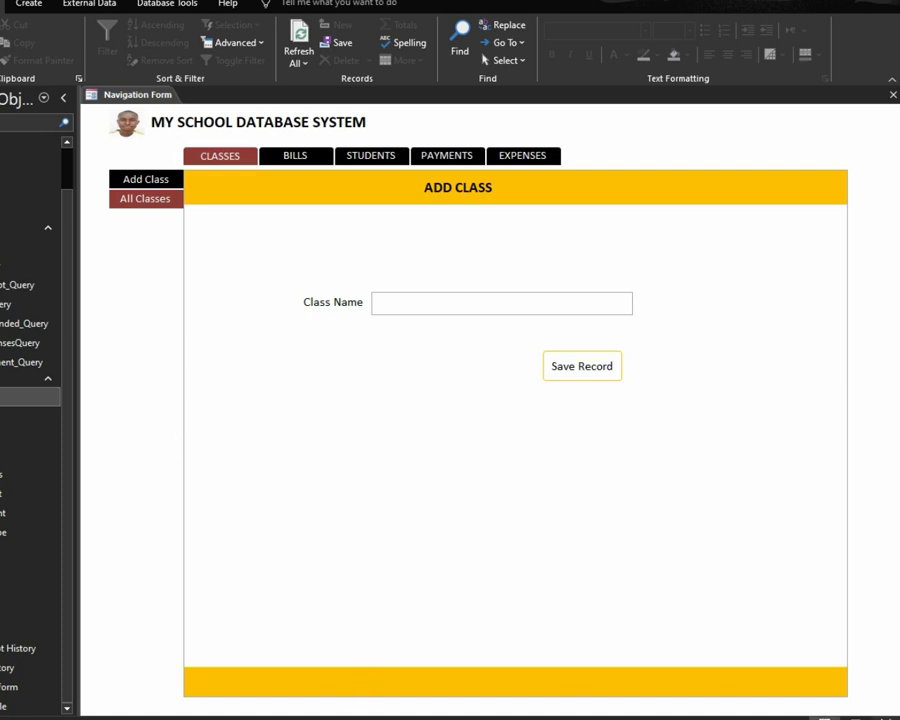
left_click(884, 718)
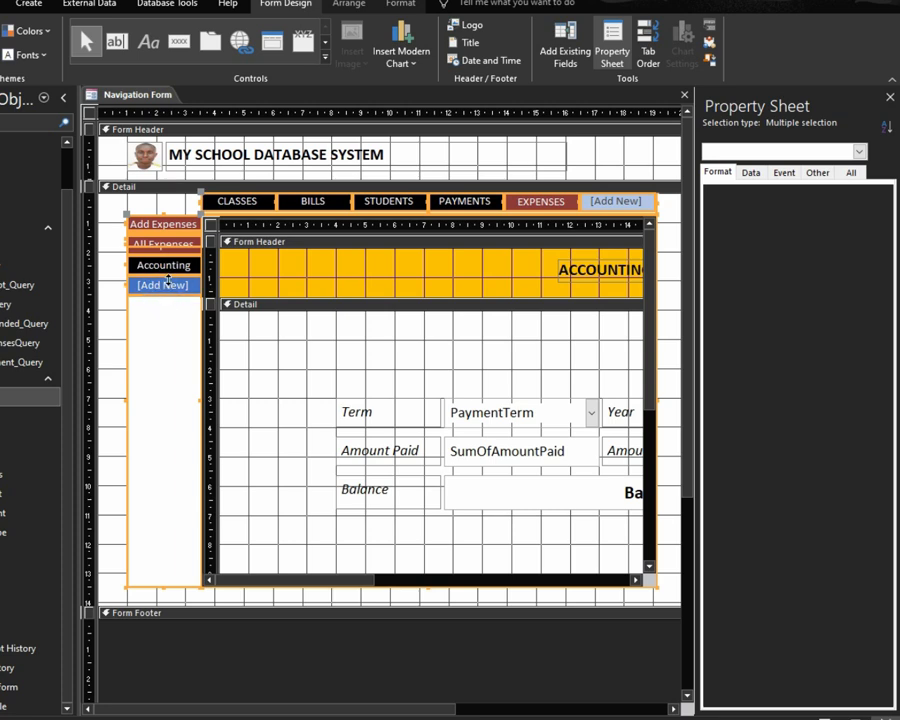
left_click(408, 6)
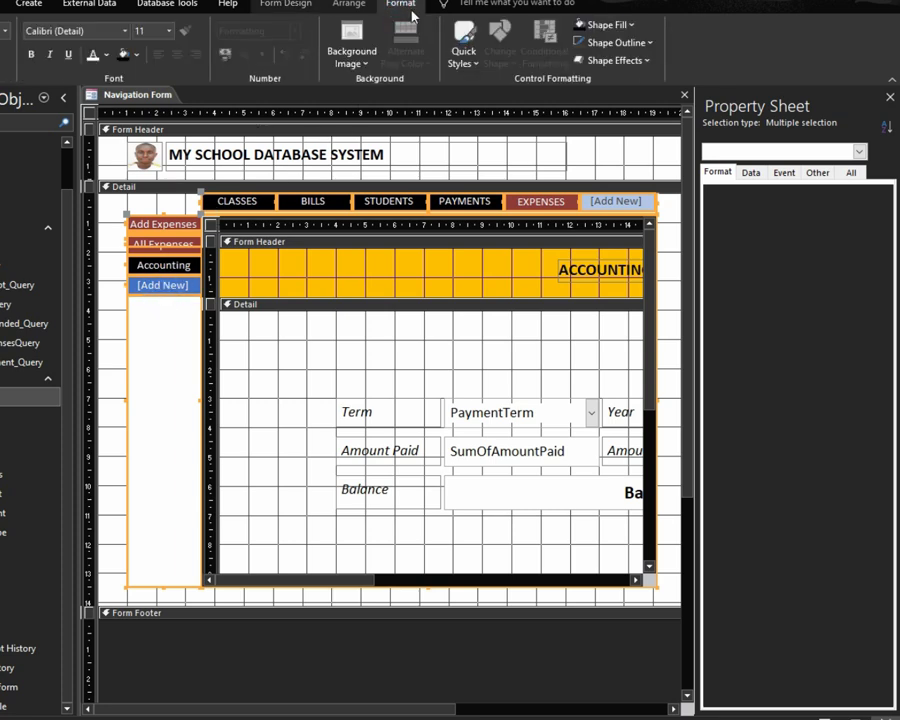
left_click(649, 42)
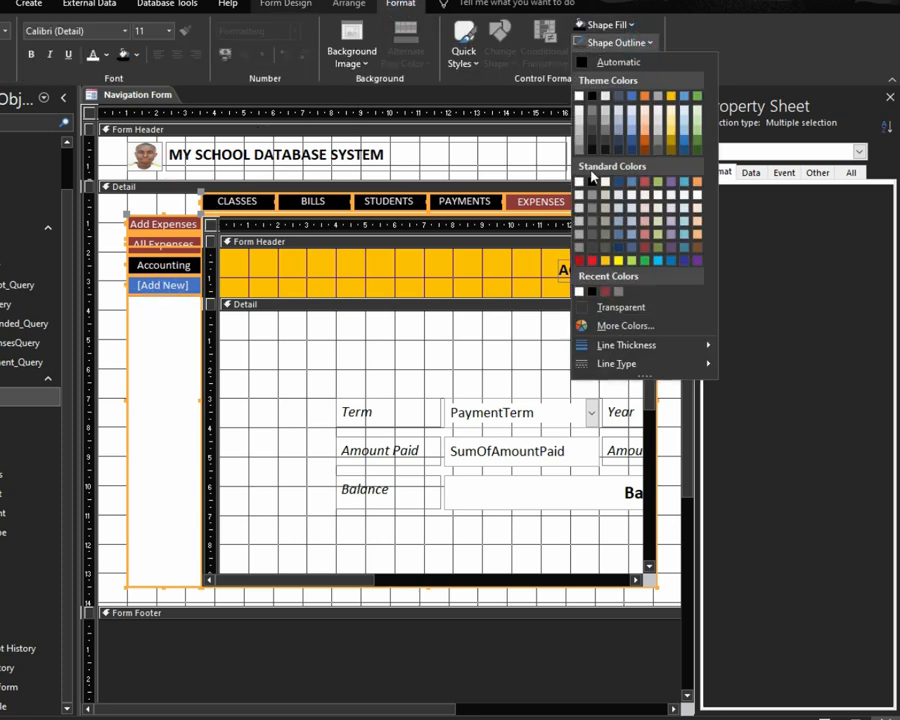
left_click(614, 307)
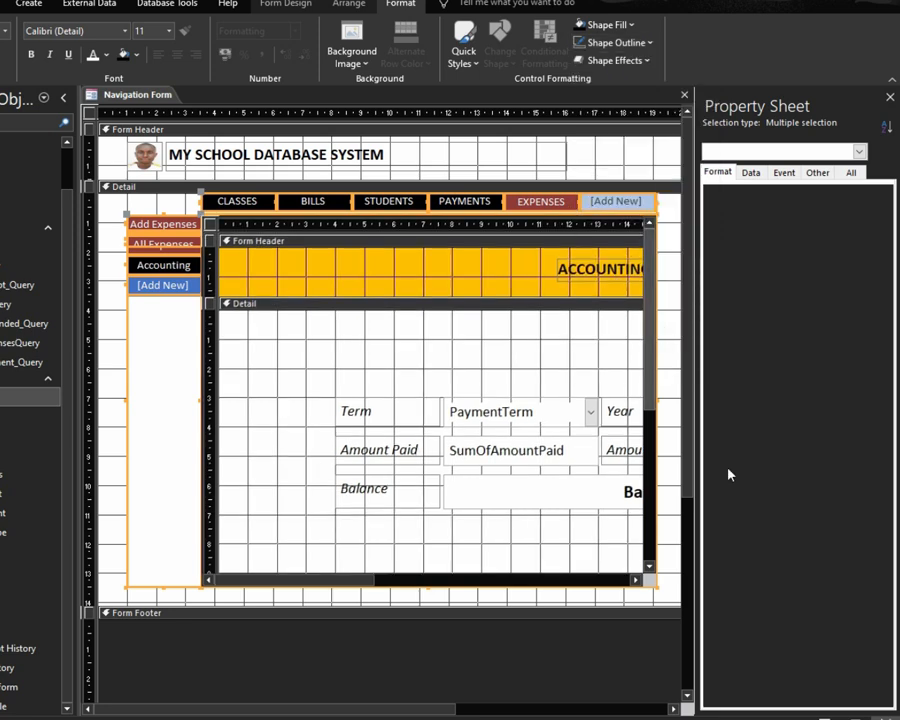
left_click(824, 716)
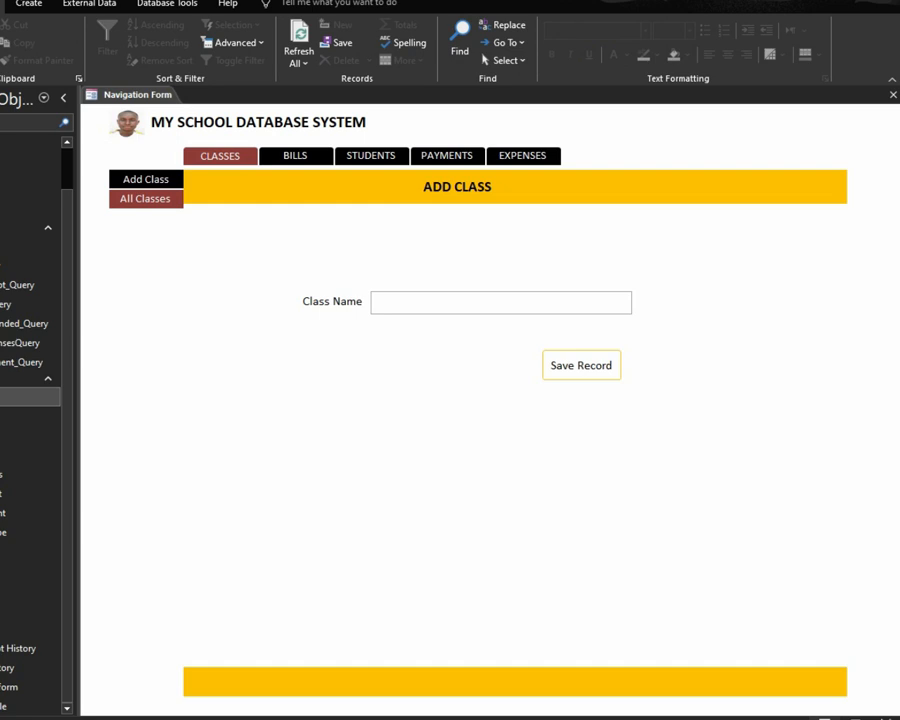
Check the All Classes, All Billing Type, Add Bill and All Students pages in the navigation form
left_click(146, 198)
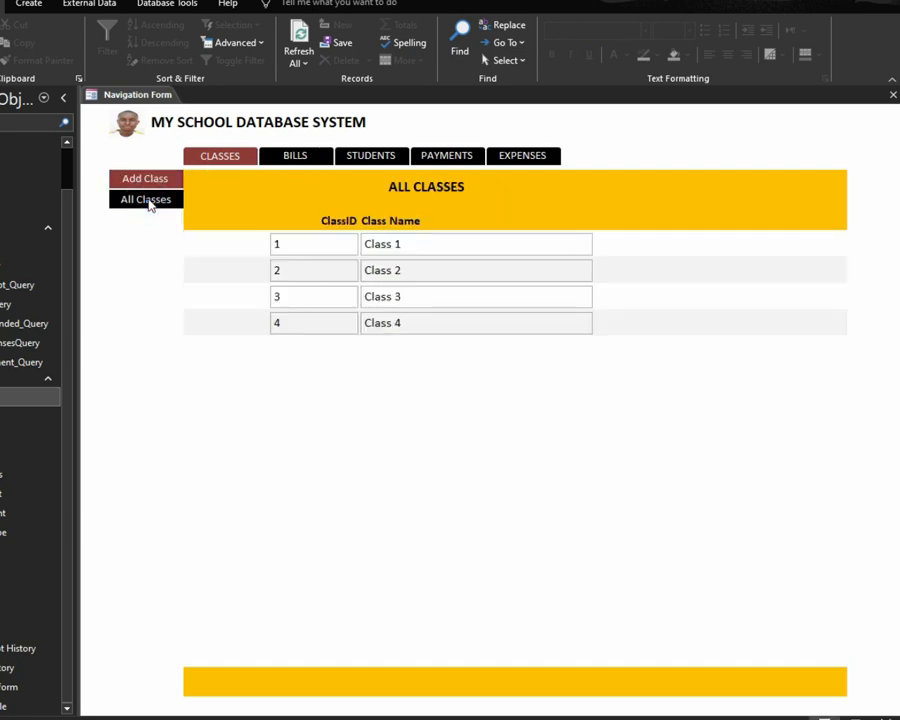
left_click(302, 155)
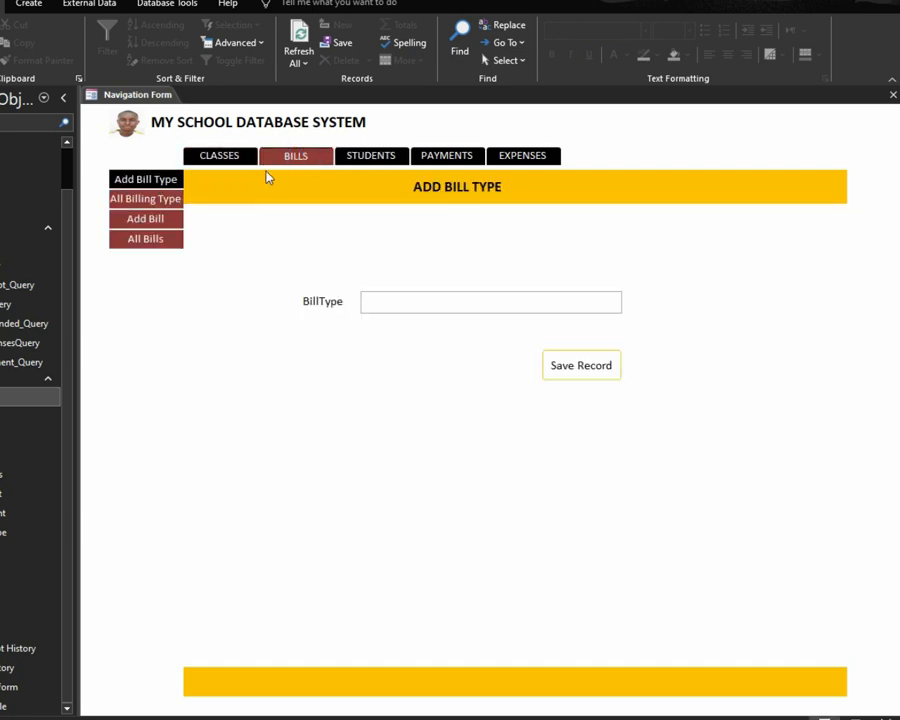
left_click(152, 199)
left_click(145, 218)
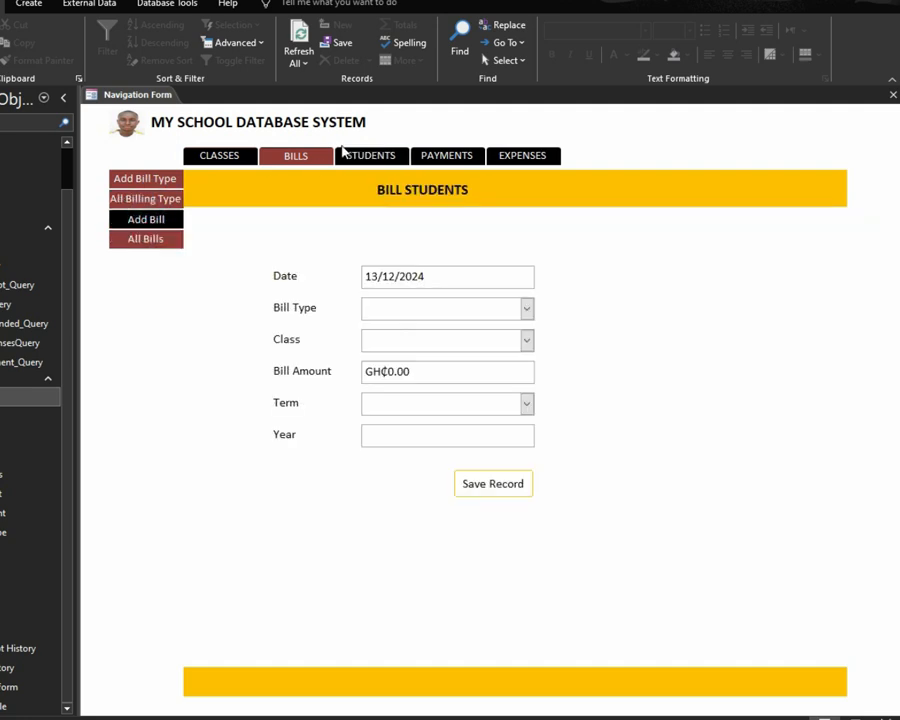
left_click(350, 155)
left_click(168, 194)
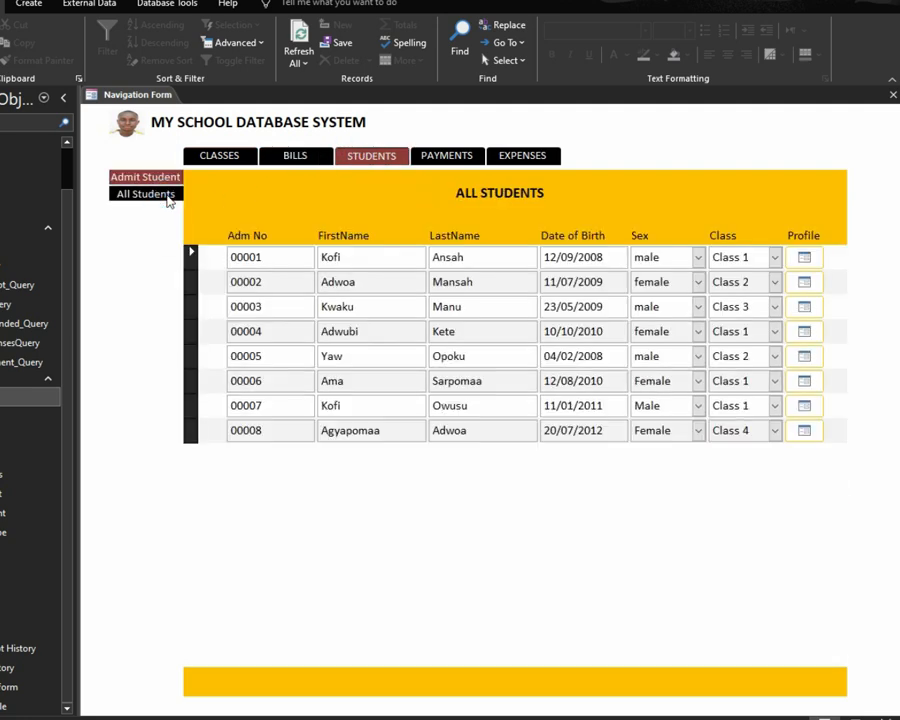
View the first two student profiles and the second's picture file browser, and close them without changing anything
left_click(804, 260)
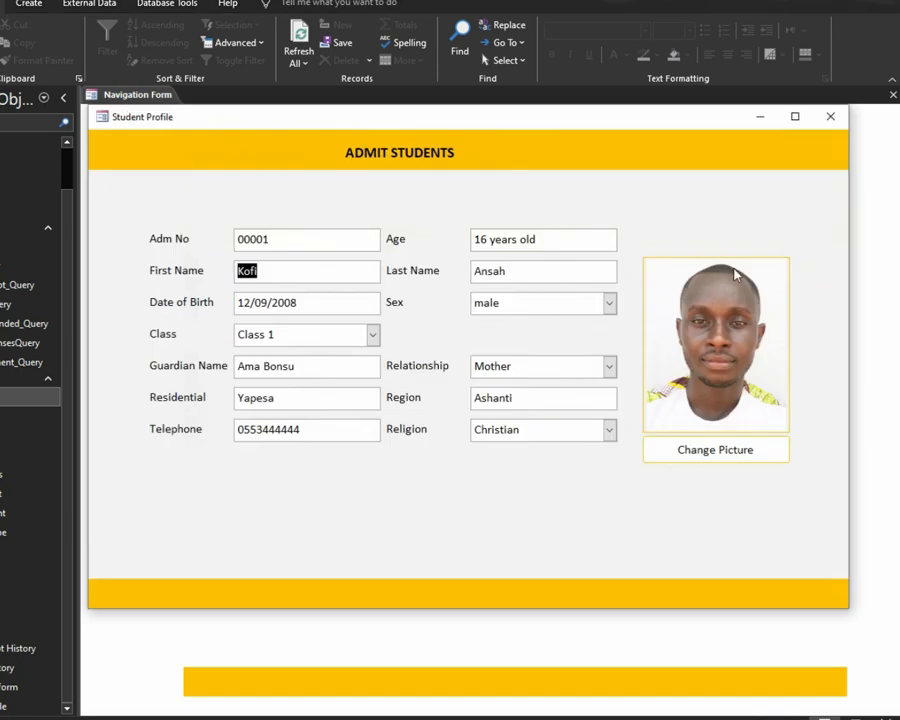
left_click(830, 117)
left_click(804, 282)
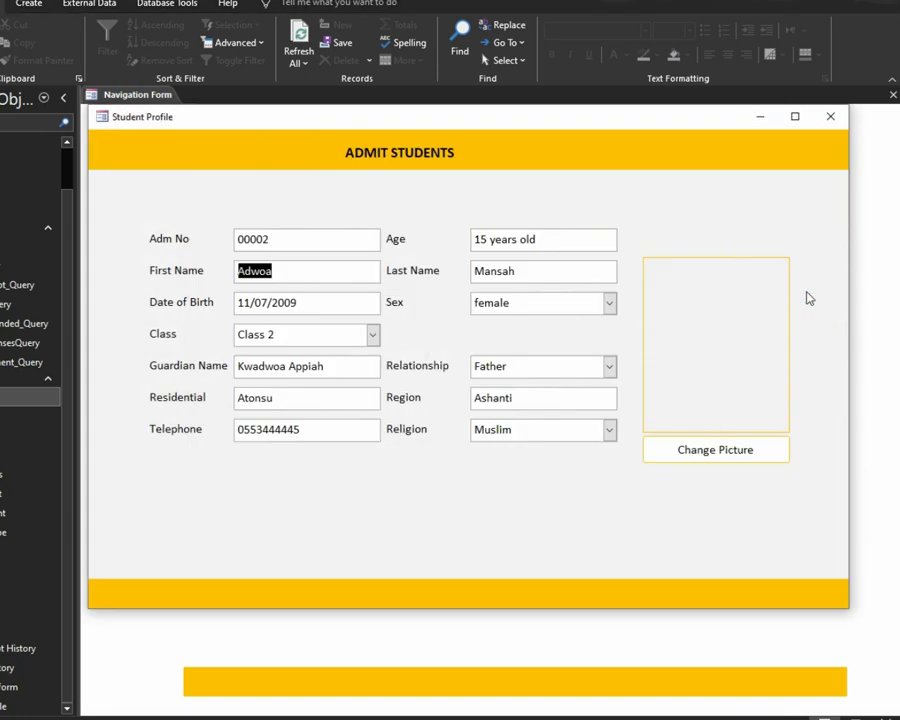
left_click(693, 458)
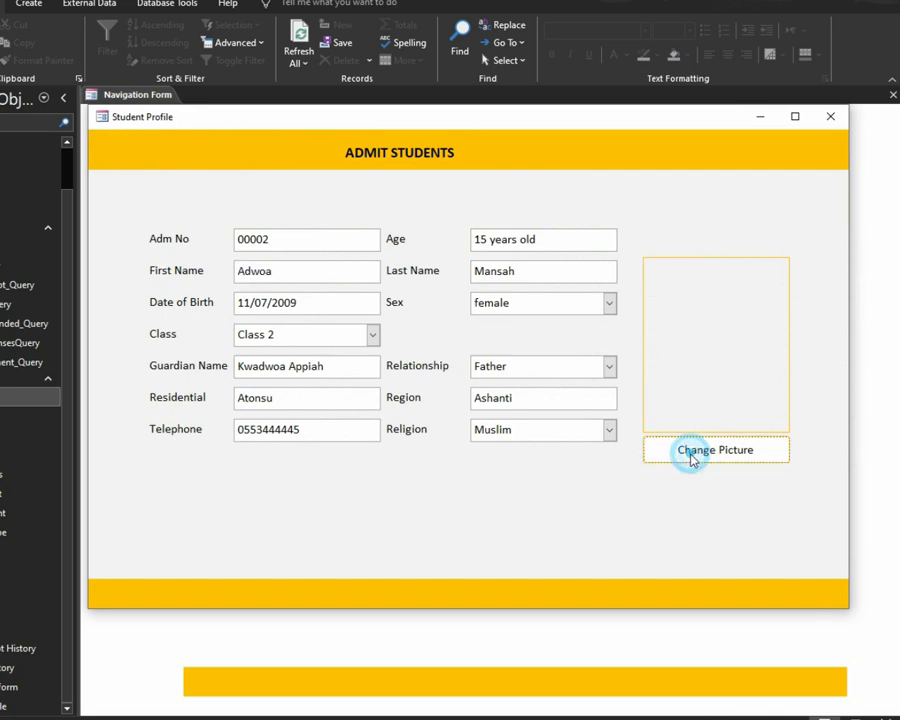
scroll(391, 417, "down", 1)
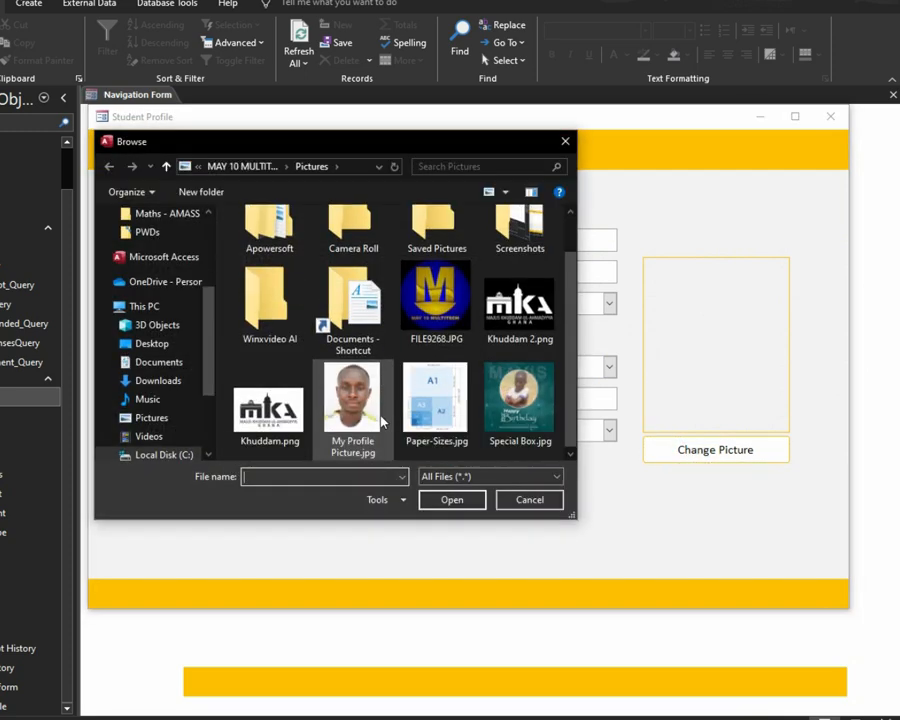
scroll(398, 420, "up", 1)
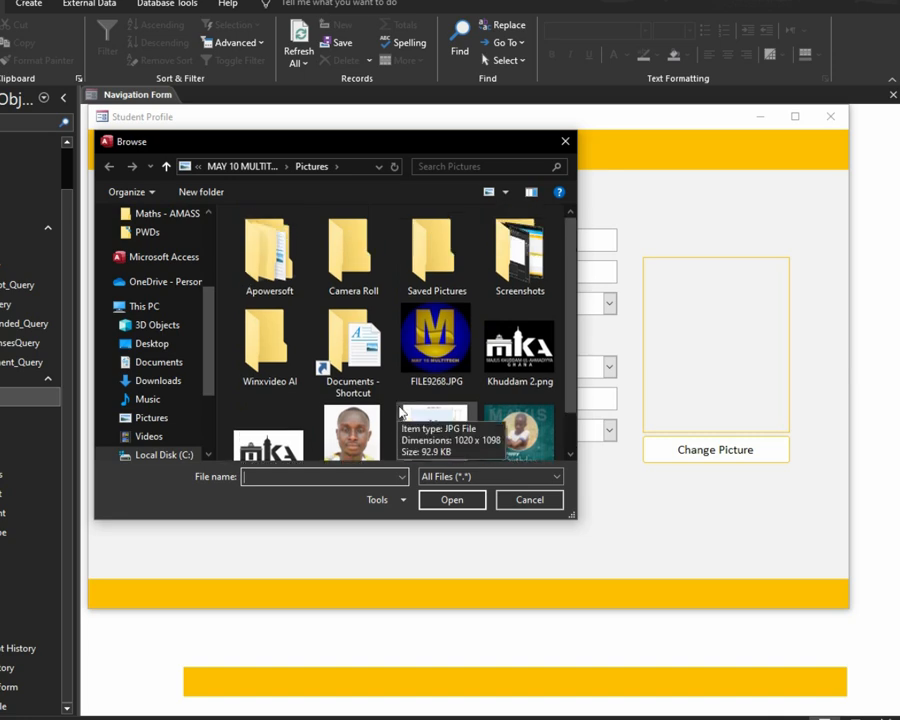
left_click(566, 141)
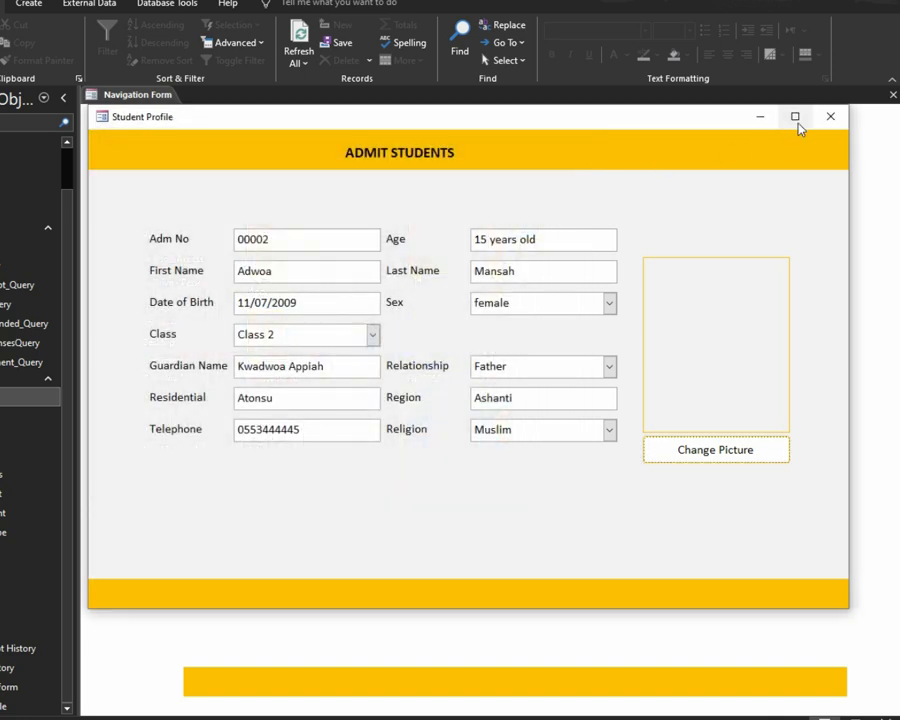
left_click(824, 116)
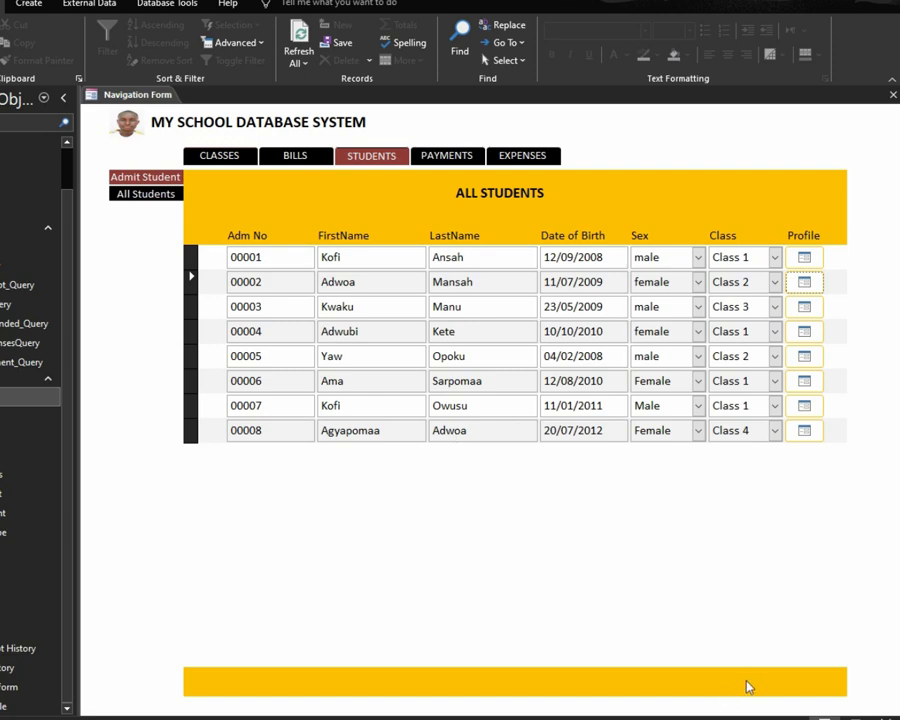
Set the outlines of the selected navigation controls and subform to the lightest gray shade of Background 1, and preview in Form view
left_click(885, 717)
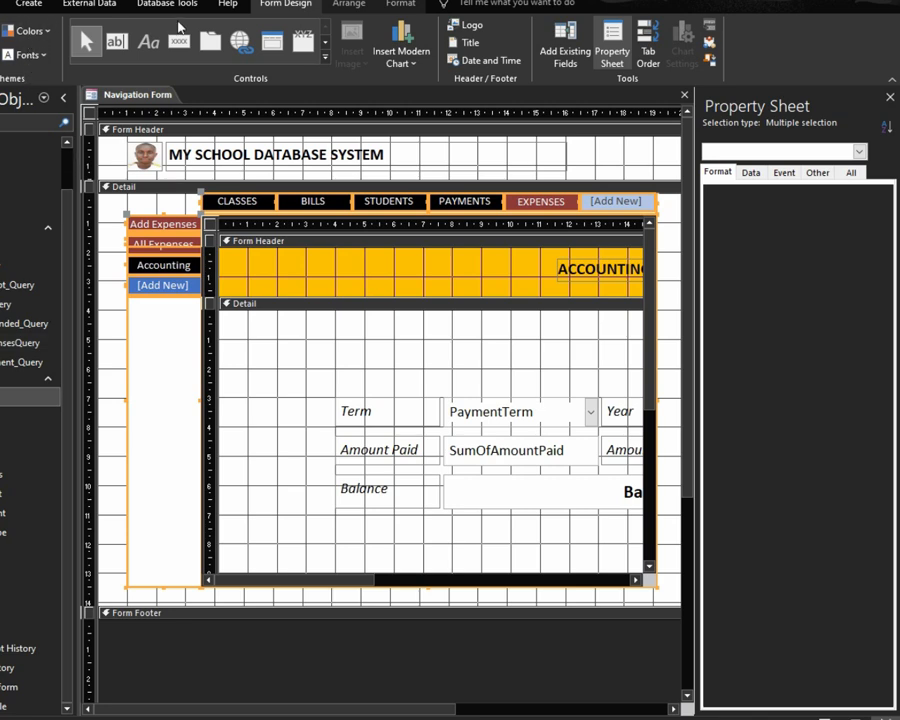
left_click(390, 6)
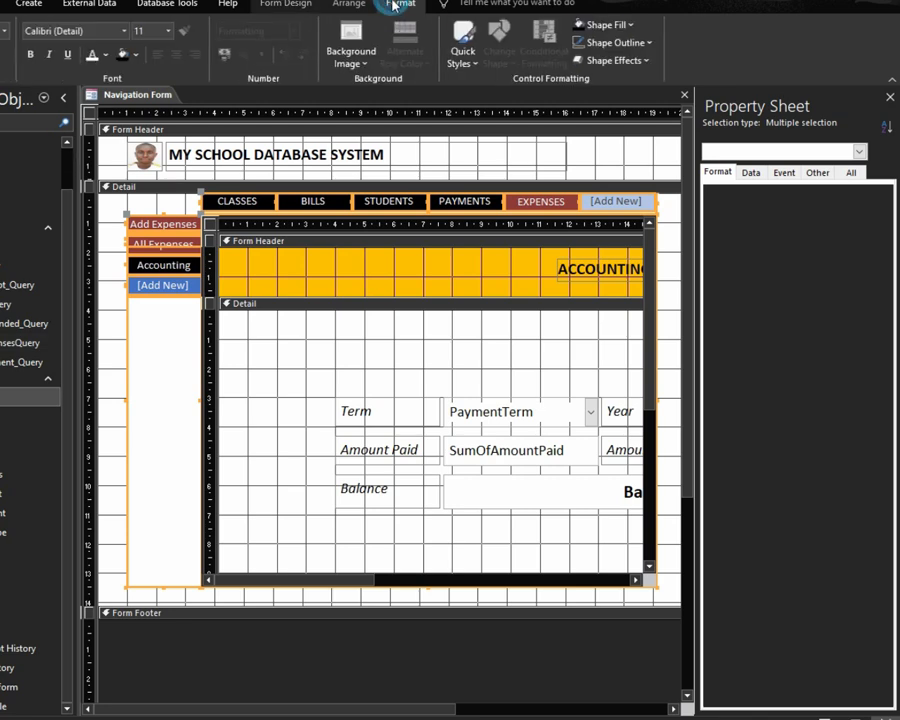
left_click(634, 43)
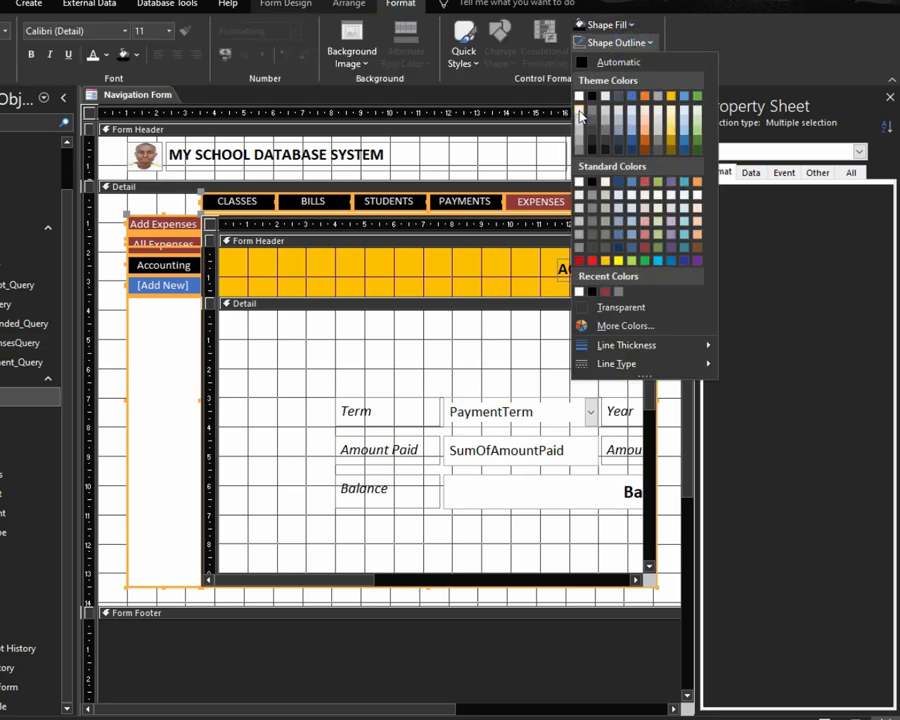
left_click(582, 116)
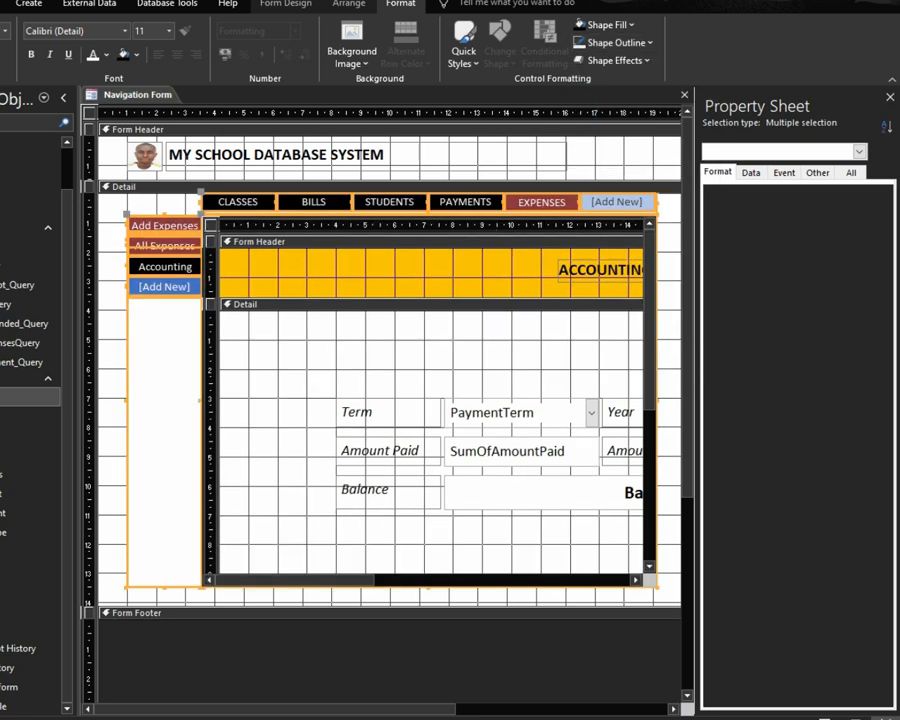
left_click(825, 716)
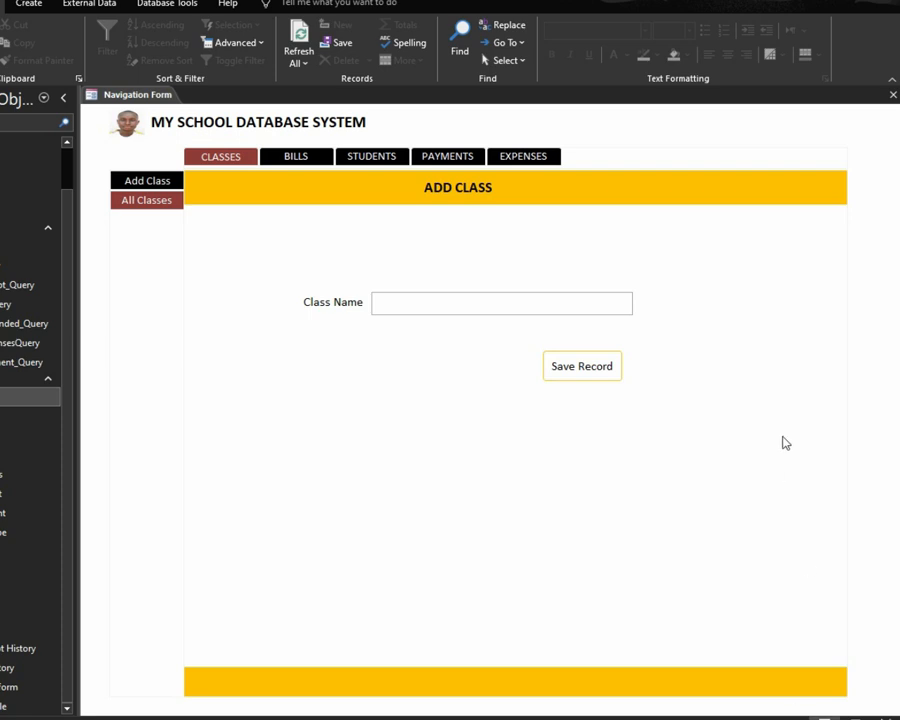
right_click(812, 374)
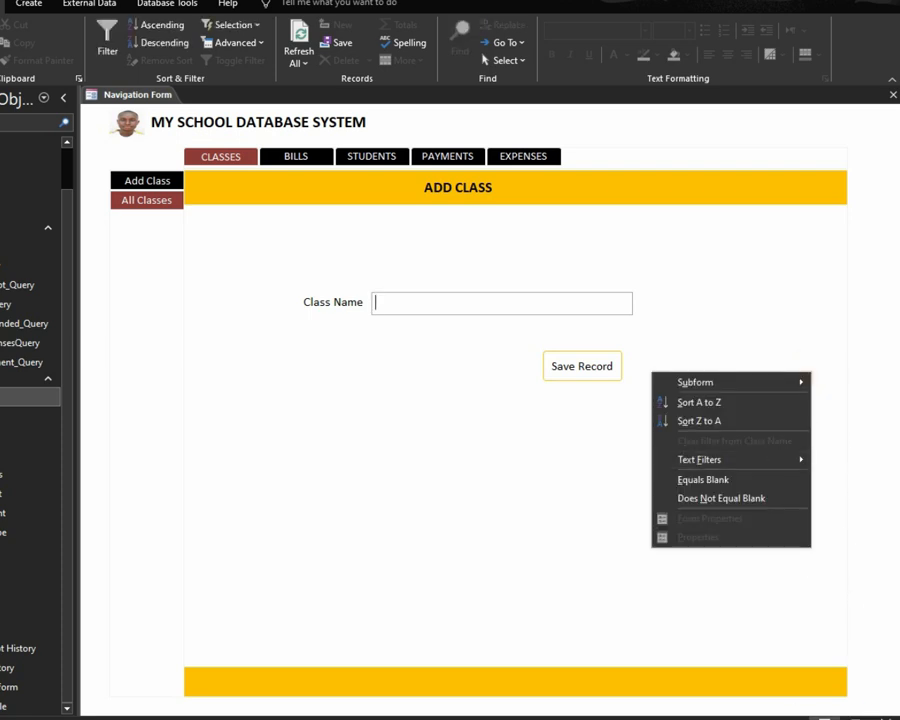
Set the outlines of the selected navigation controls and subform to the third gray shade of Background 1, and preview in Form view
left_click(887, 716)
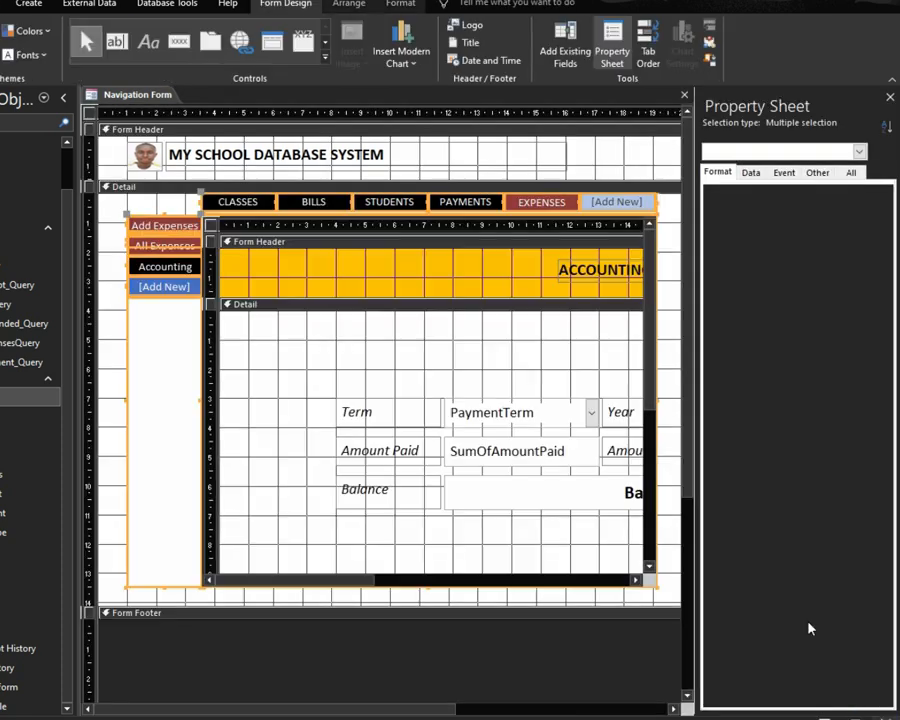
left_click(400, 4)
left_click(641, 42)
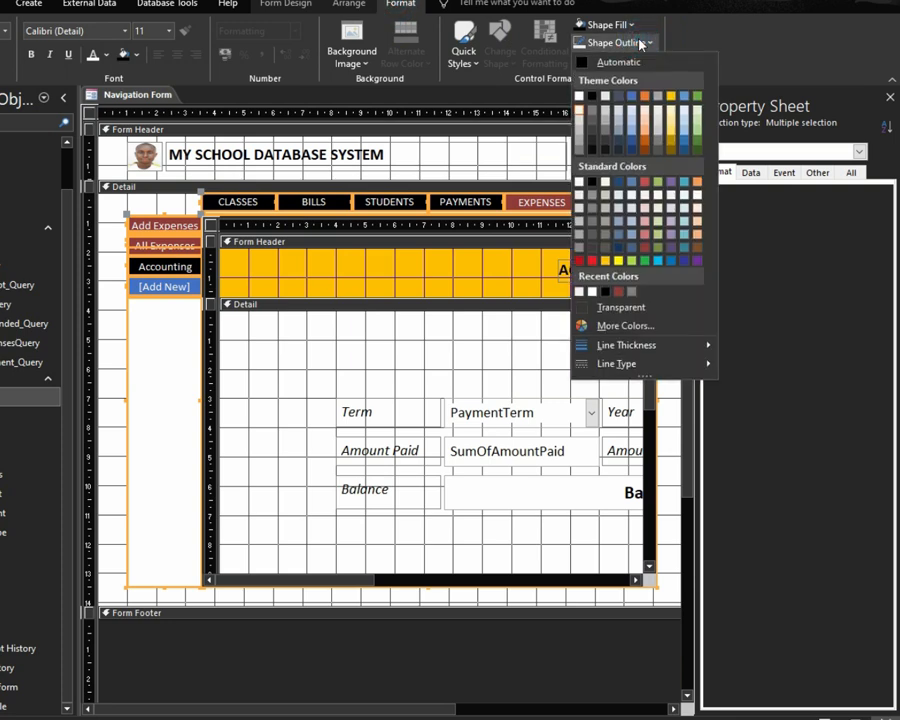
left_click(580, 137)
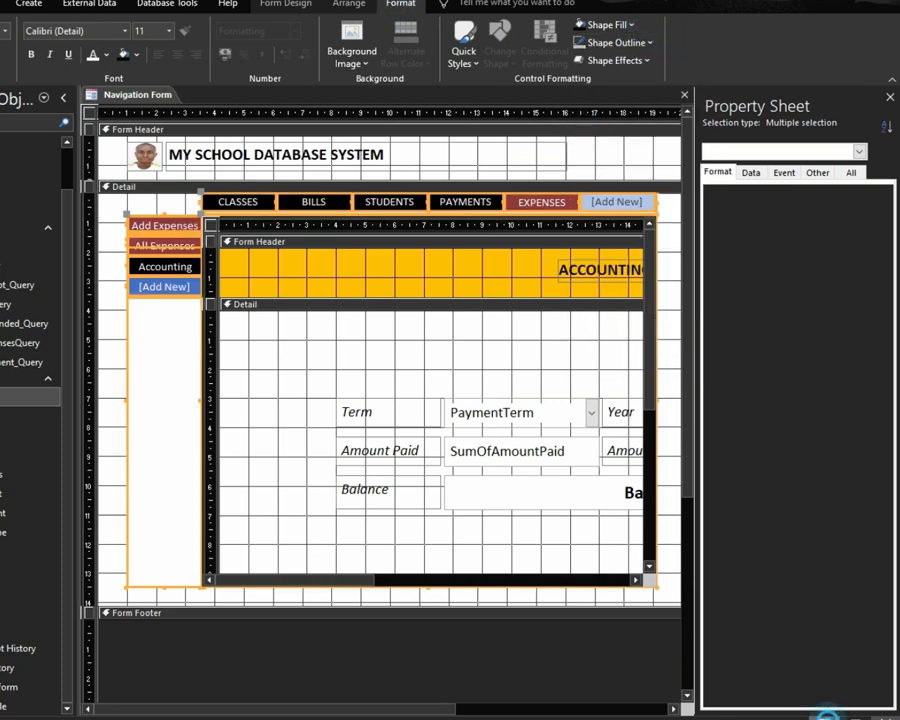
left_click(828, 712)
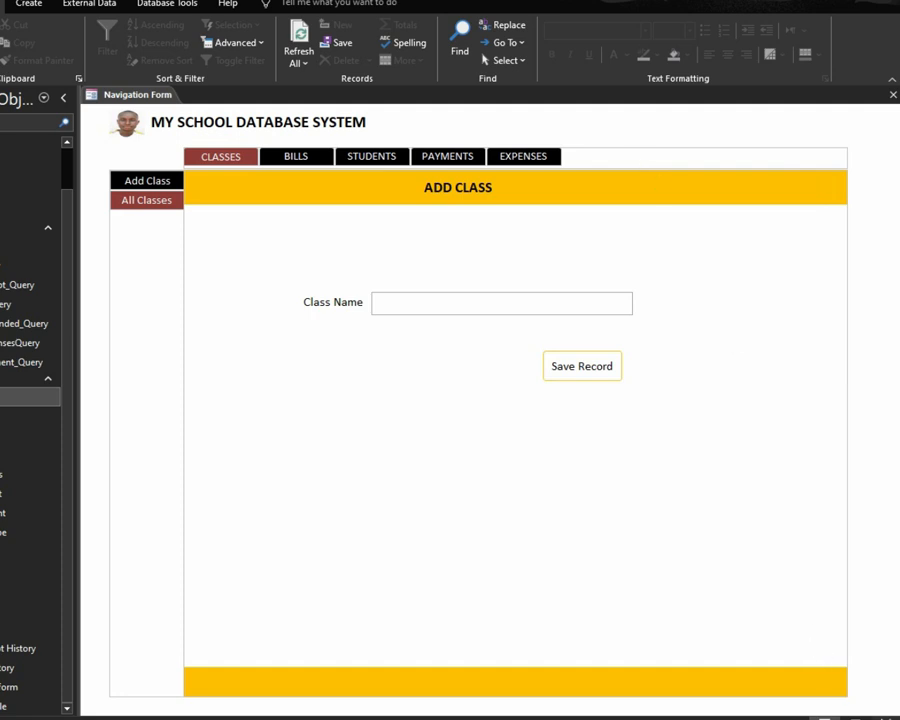
In Design view, make only the vertical navigation control's outline transparent
left_click(884, 716)
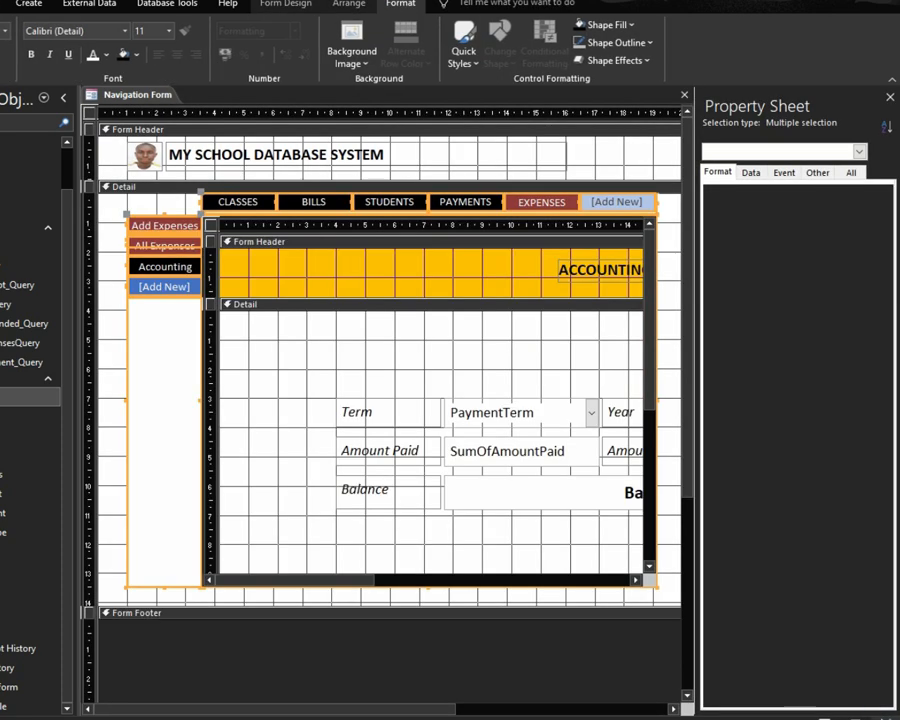
left_click(120, 460)
left_click(128, 452)
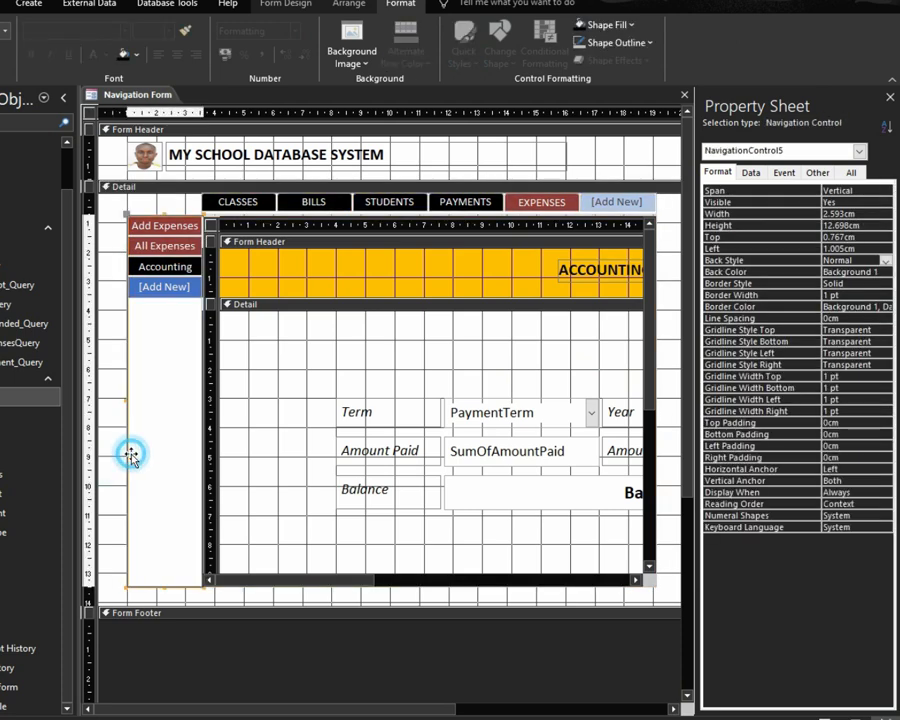
left_click(612, 43)
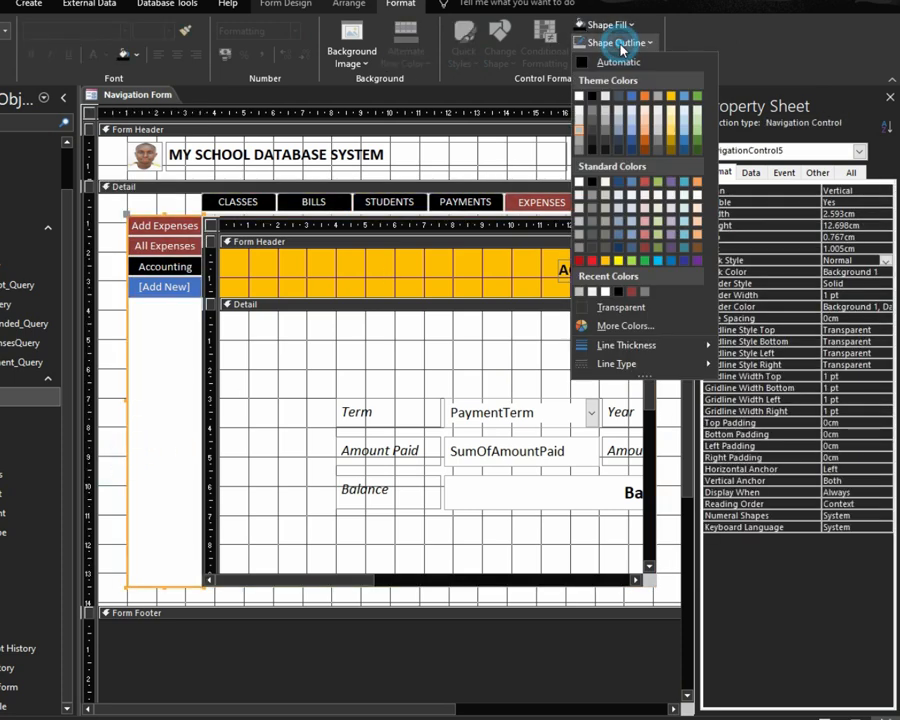
left_click(612, 309)
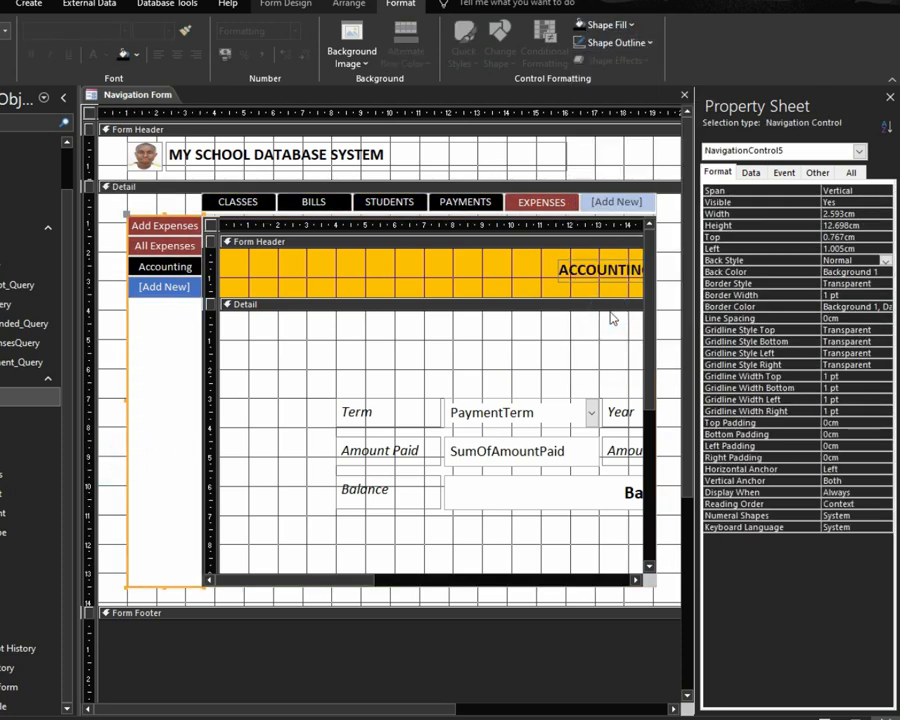
Make the horizontal navigation control's outline transparent and check the navigation form in Form view
left_click_drag(669, 205, 649, 201)
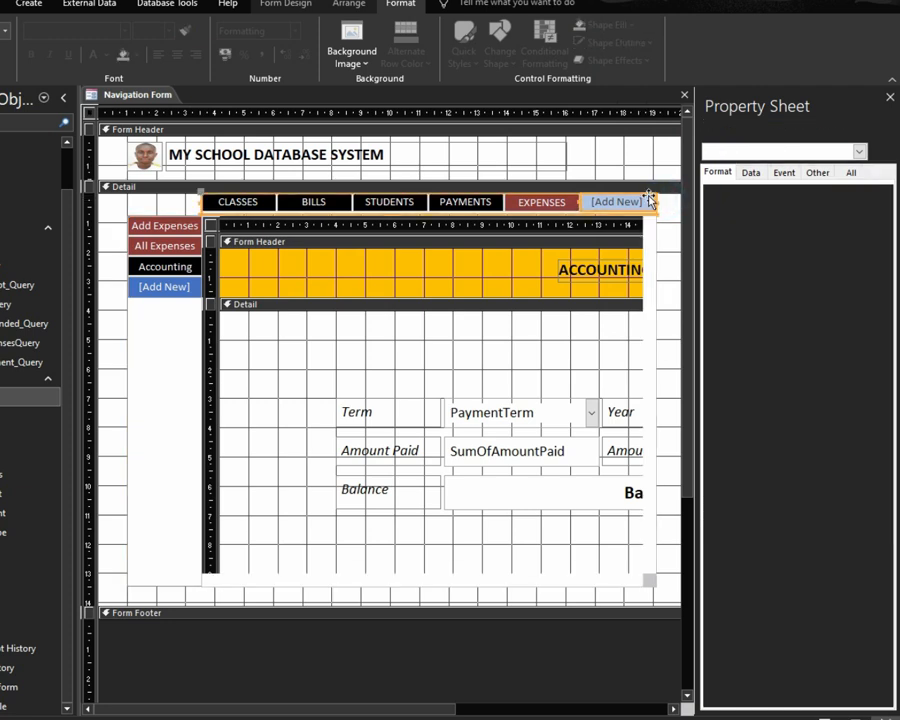
left_click(617, 44)
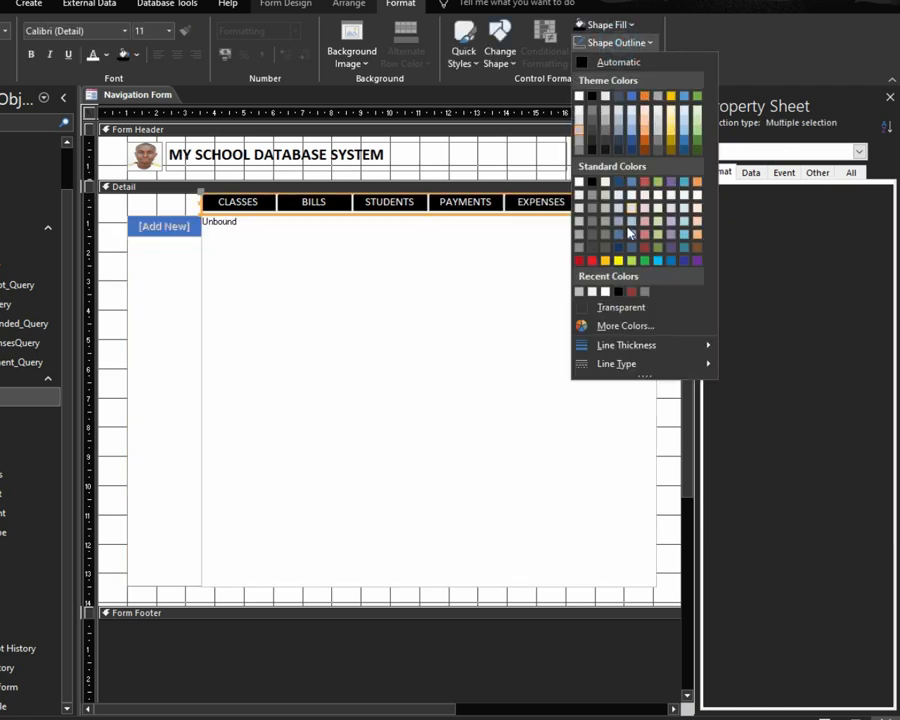
left_click(623, 312)
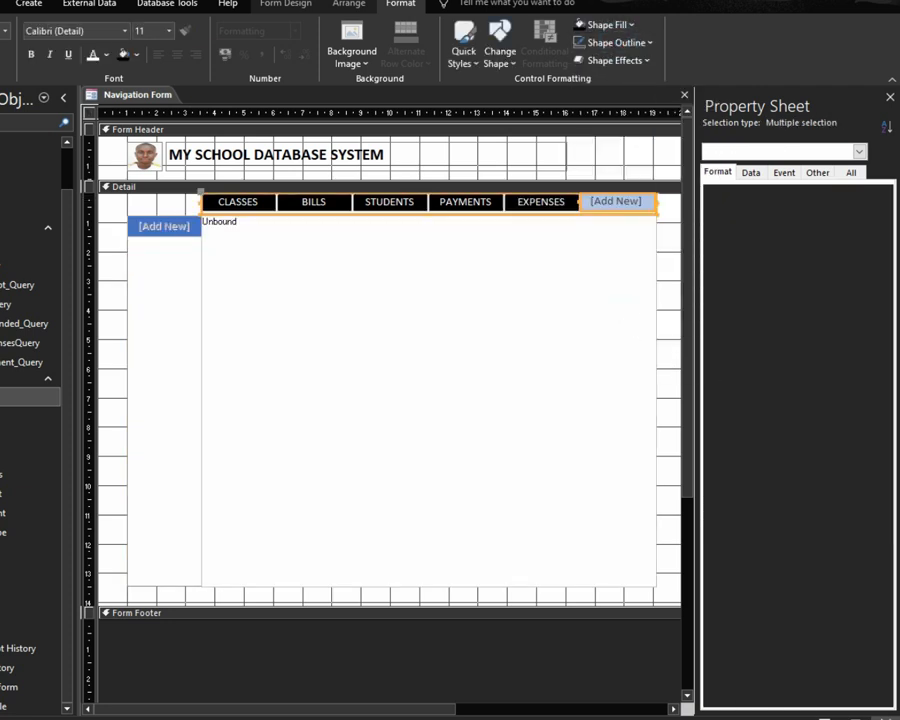
left_click(825, 717)
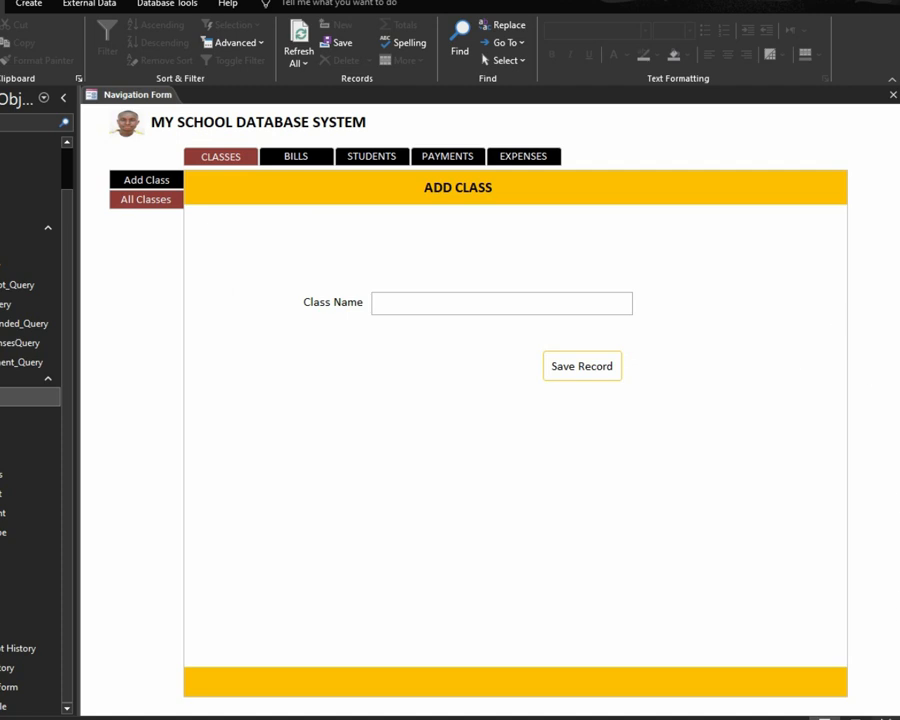
In Design view, shrink the Detail section so its lower edge sits directly beneath the subform
left_click(884, 717)
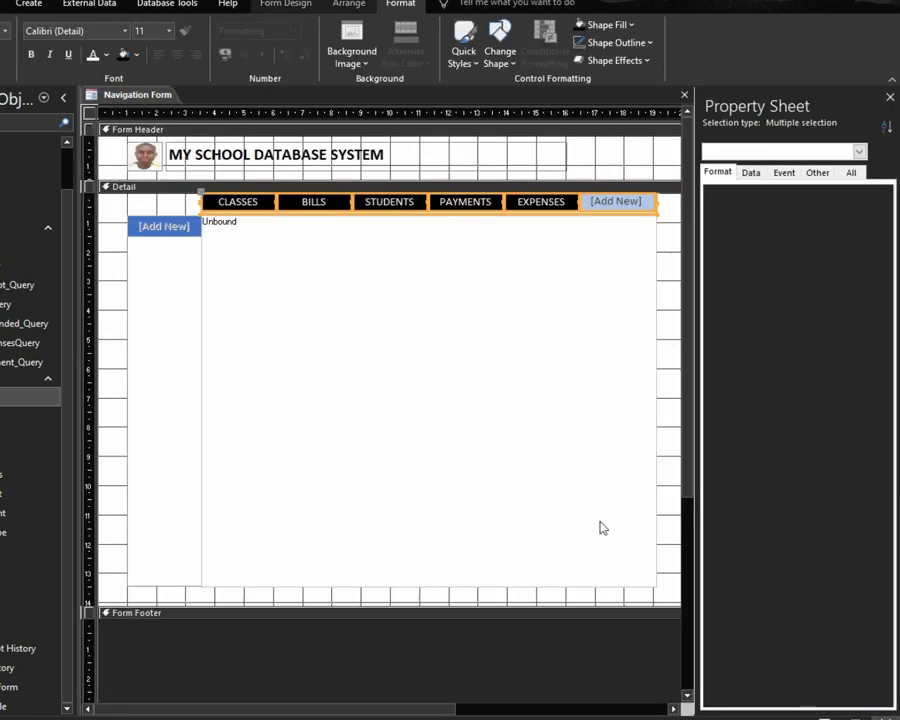
left_click(458, 656)
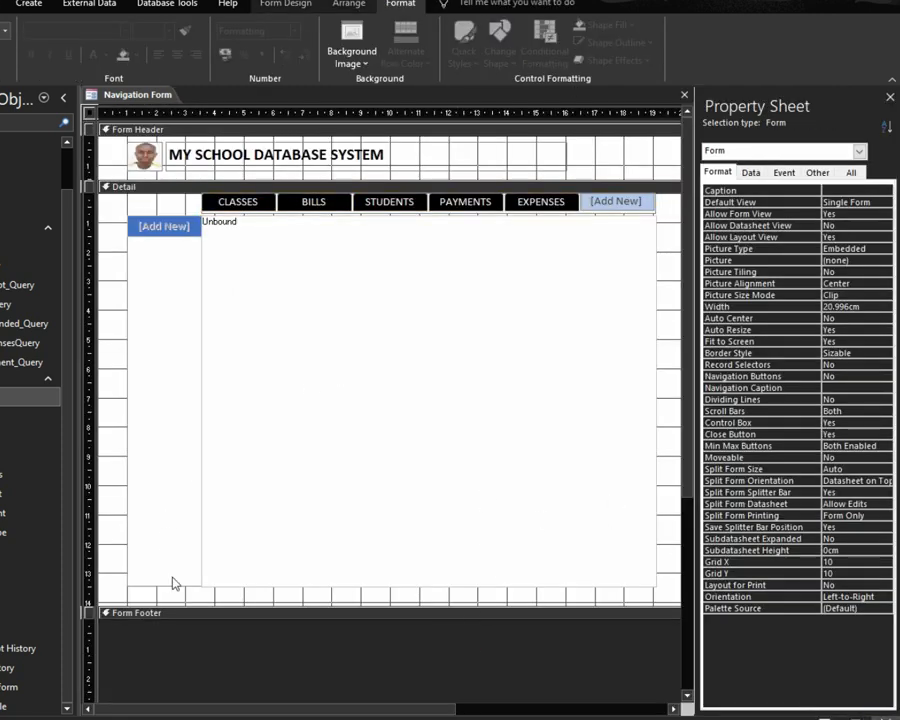
left_click_drag(321, 604, 318, 530)
left_click(318, 520)
left_click(342, 650)
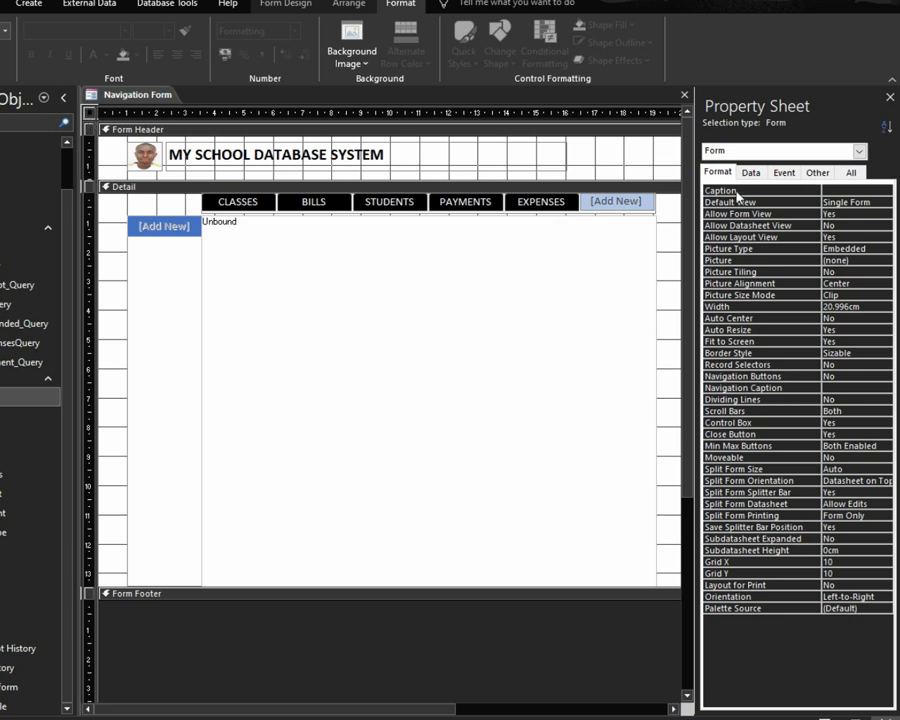
Add an On Load event procedure to the form with the code DoCmd.Maximize, and preview it in Form view
left_click(784, 173)
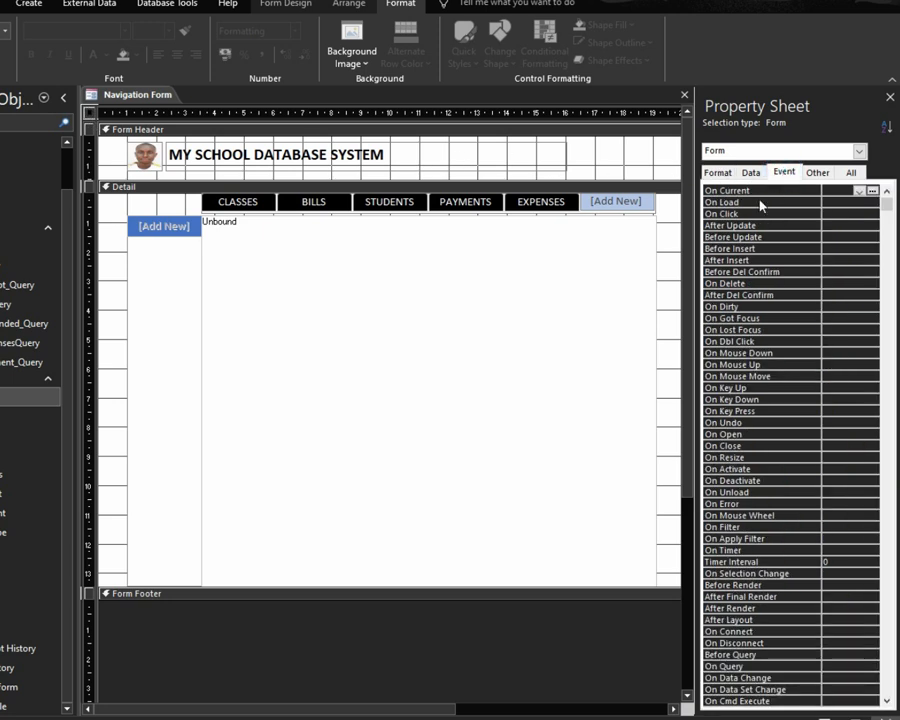
left_click(757, 203)
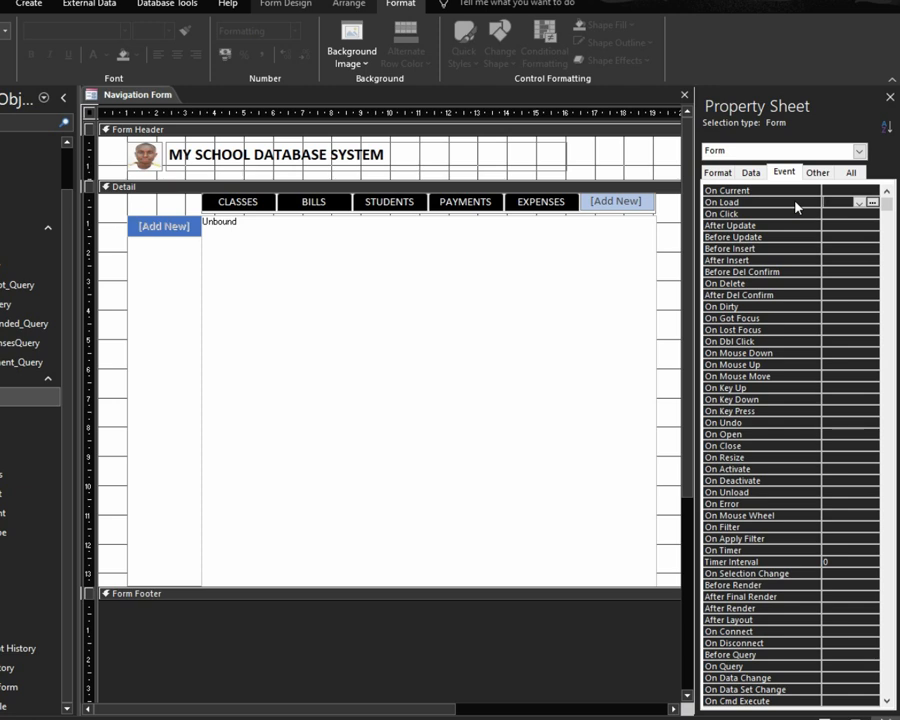
left_click(873, 204)
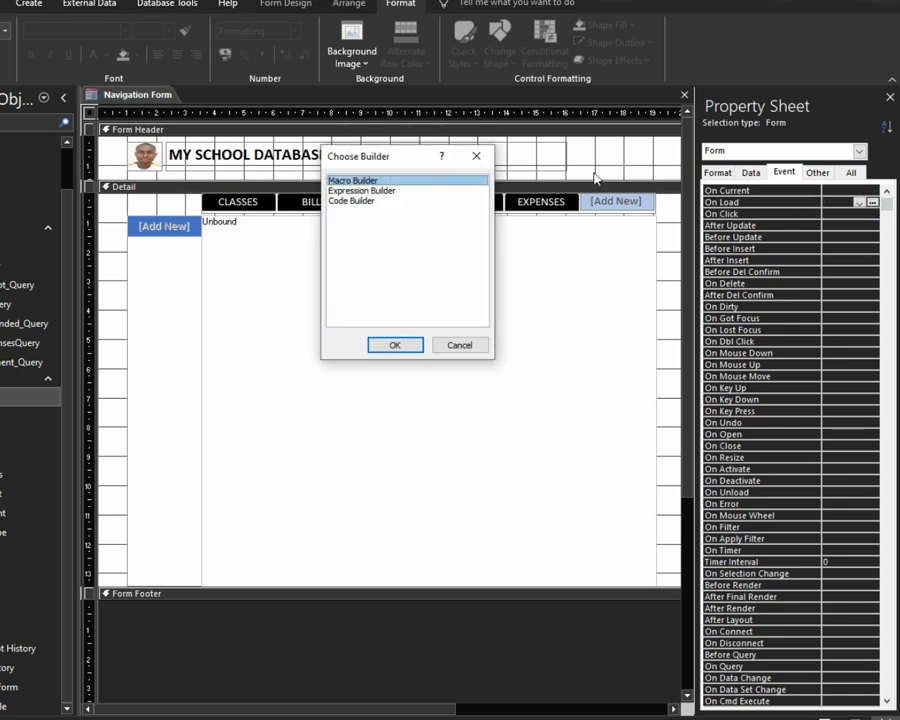
left_click(354, 202)
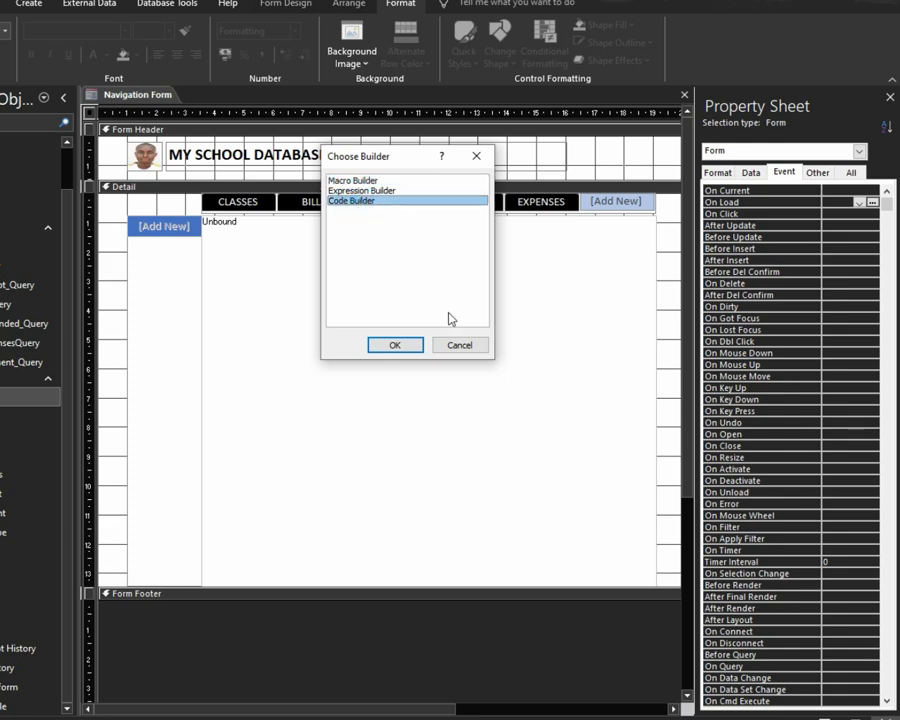
left_click(395, 344)
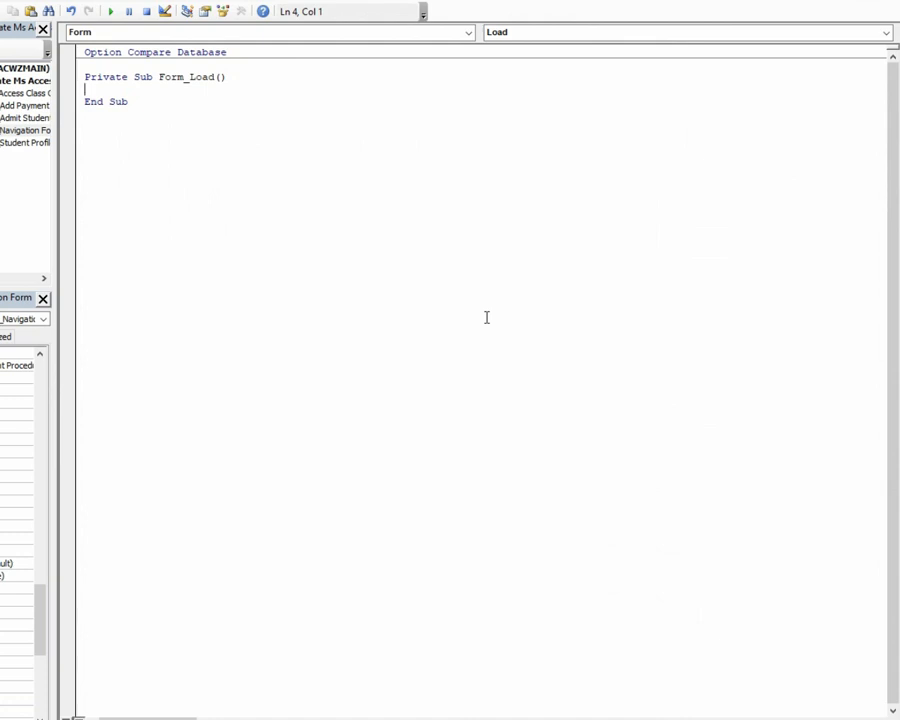
type("docmd.max")
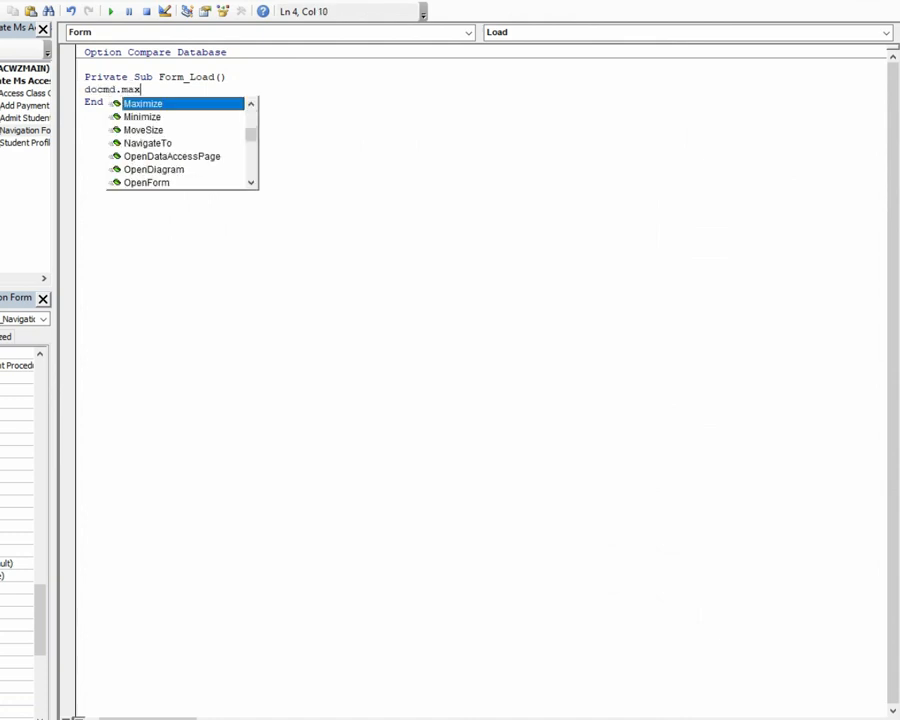
key("Tab")
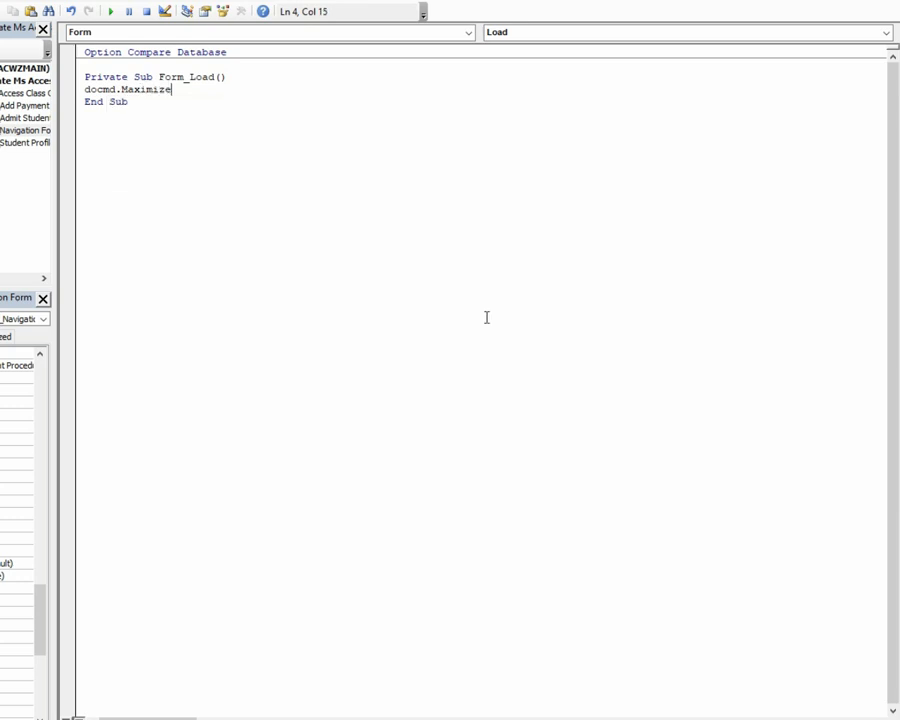
left_click(546, 351)
left_click(886, 2)
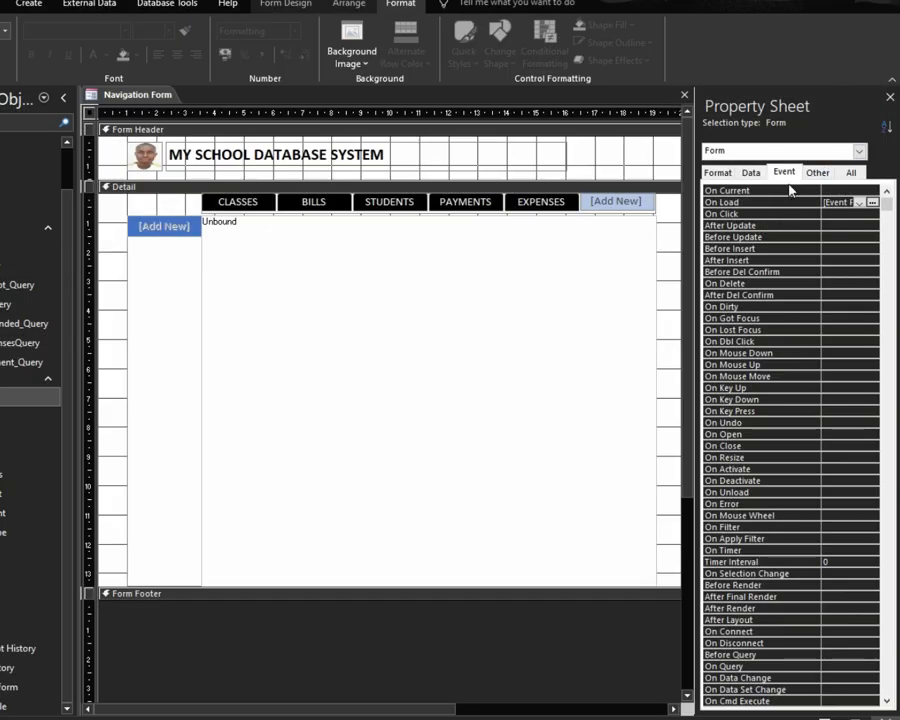
left_click(824, 717)
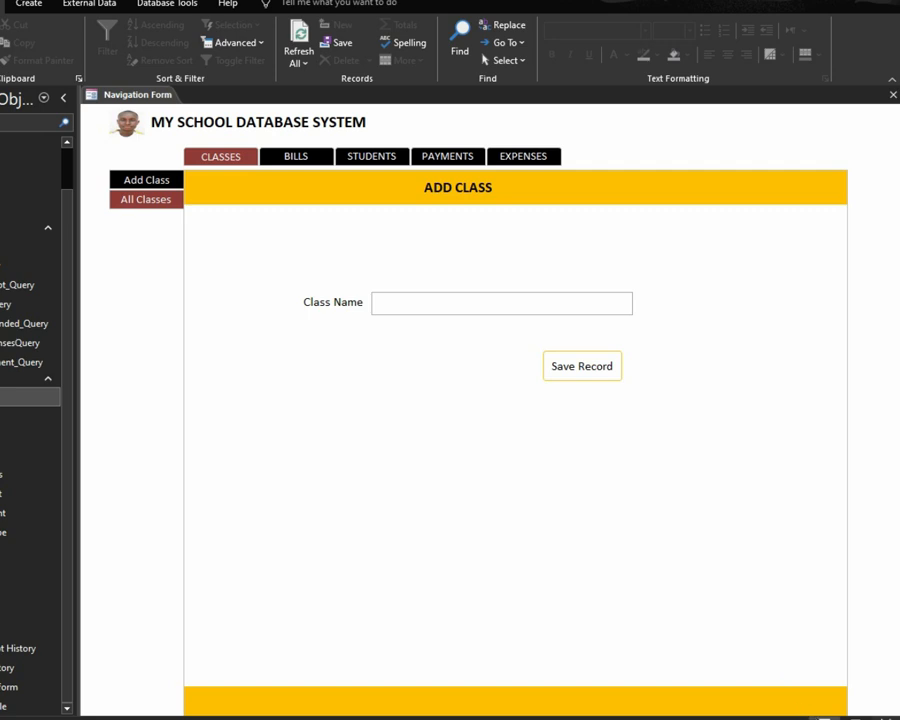
left_click(884, 717)
Set the form's Pop Up property to Yes and display it in Form view
left_click(820, 172)
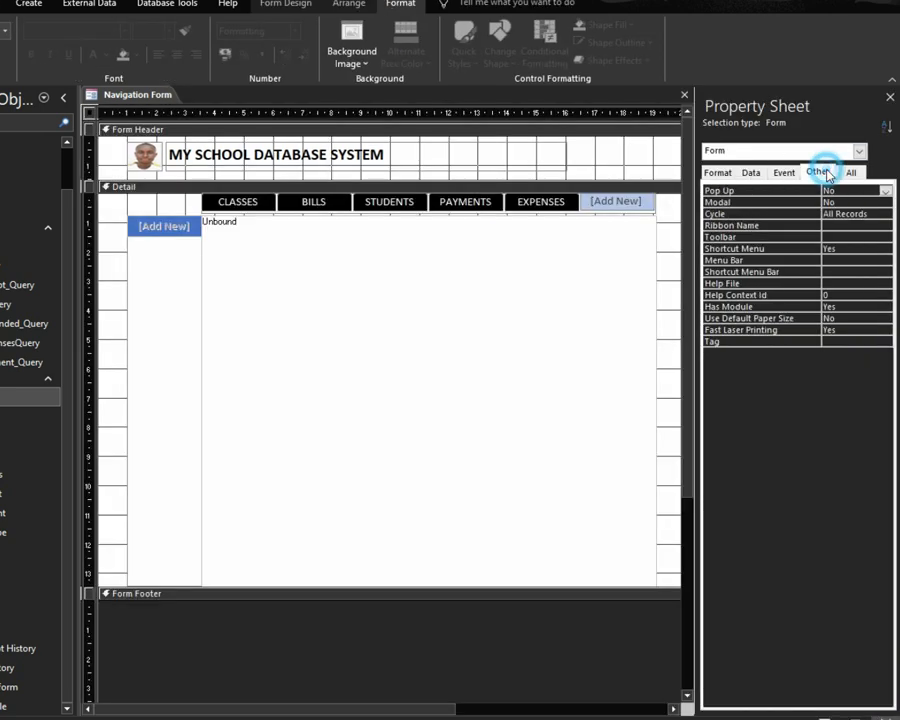
left_click(794, 188)
left_click(886, 191)
left_click(850, 201)
left_click(848, 262)
left_click(826, 717)
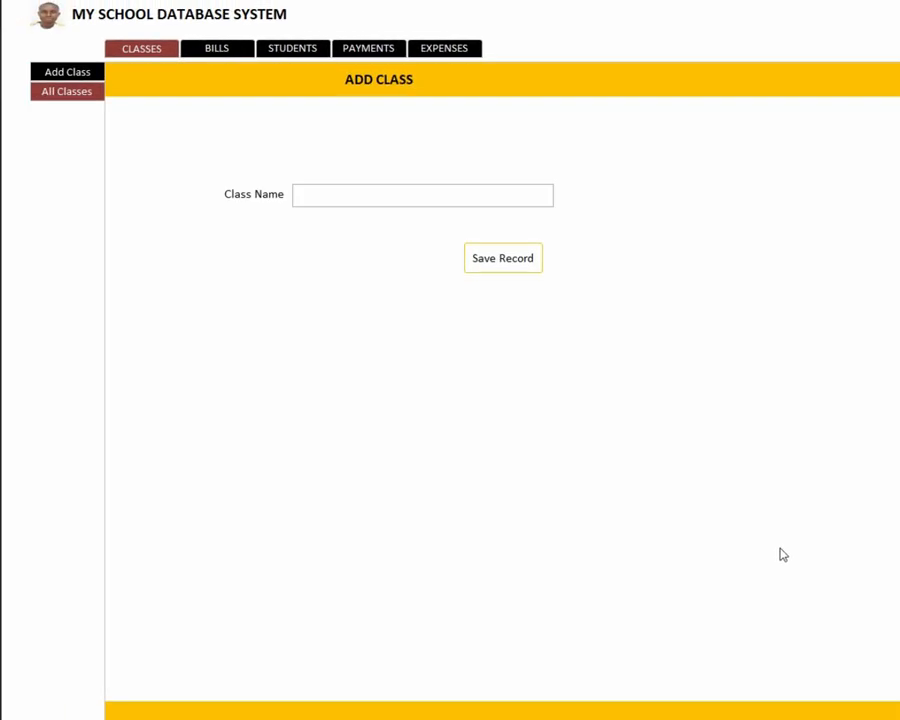
Check the Bills, Students, Payments and Expenses sections of the pop-up navigation form
left_click(226, 56)
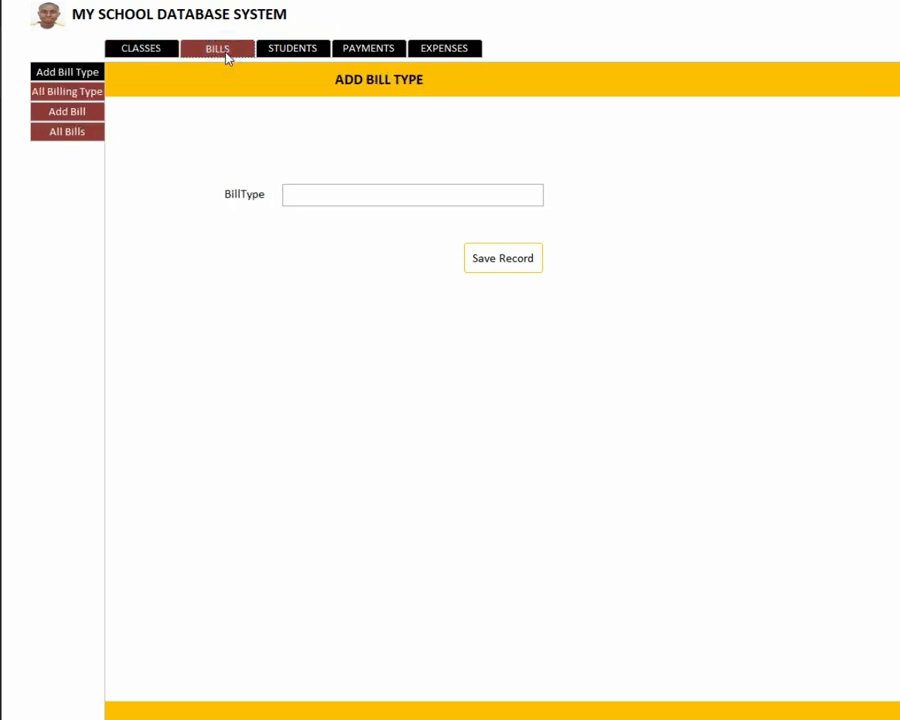
left_click(303, 55)
left_click(360, 52)
left_click(458, 50)
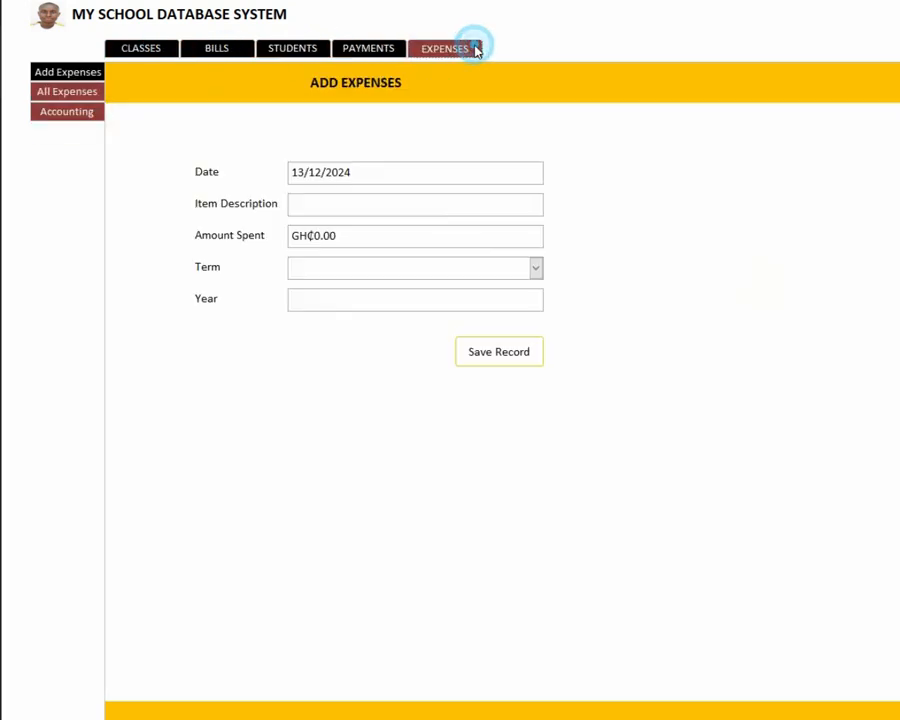
left_click(62, 72)
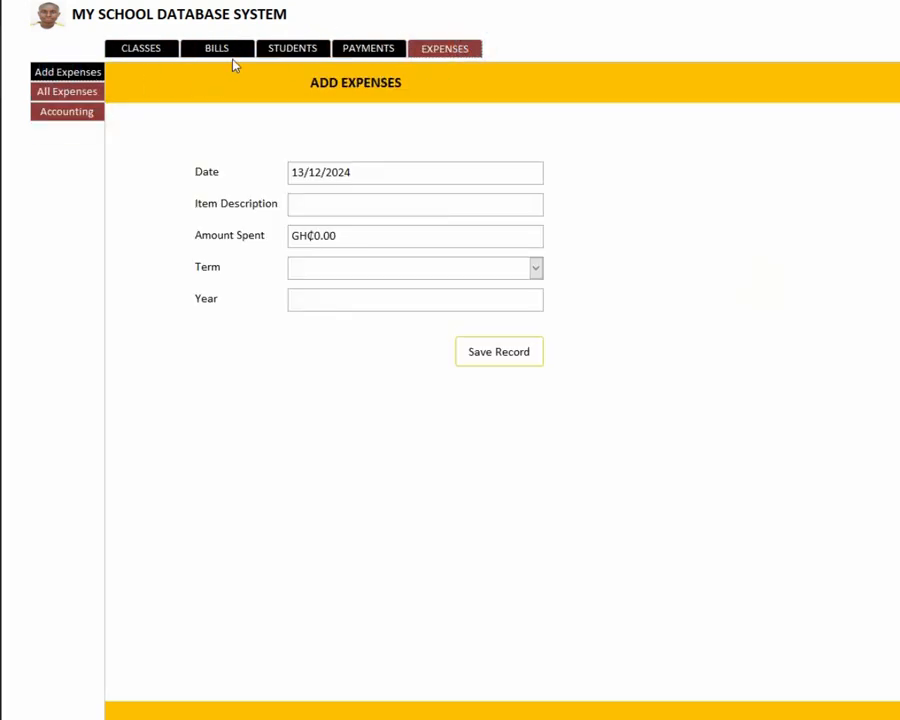
left_click(291, 52)
left_click(446, 52)
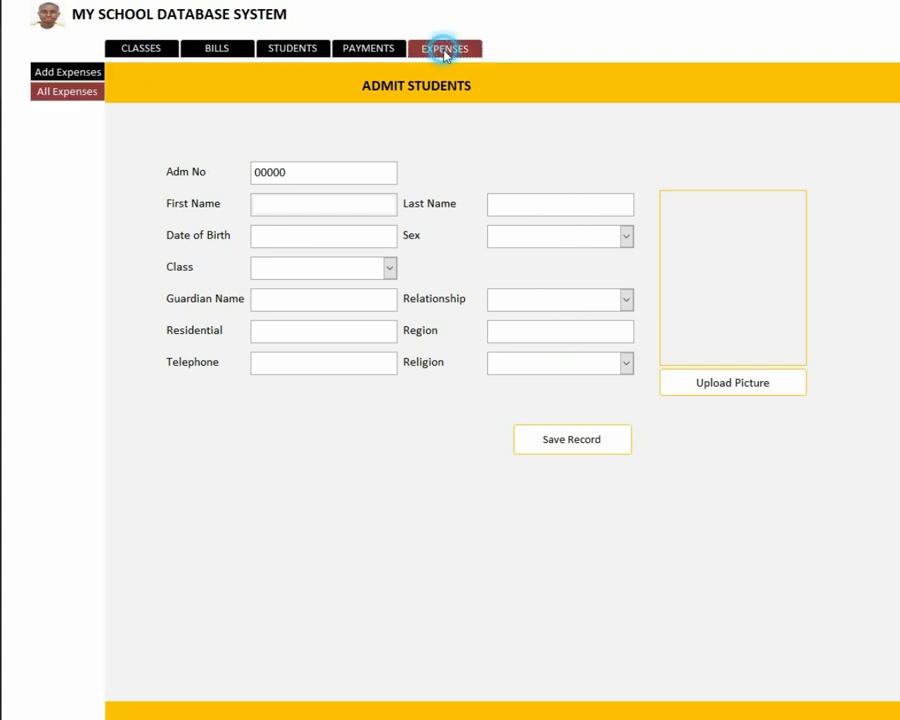
Return the form to Design view, save it as Main Form, and close it
right_click(663, 38)
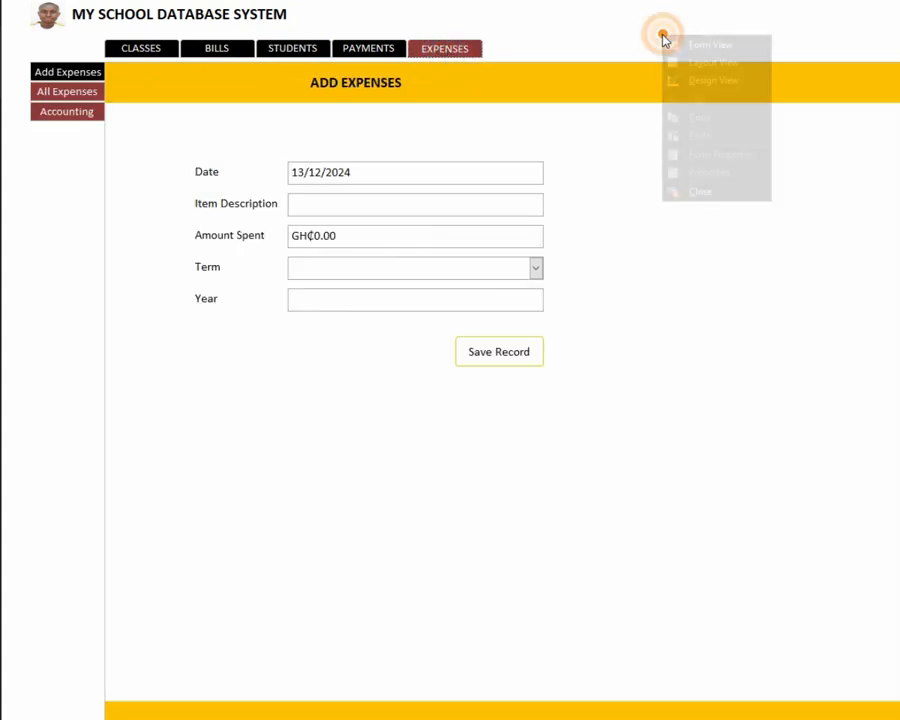
left_click(709, 81)
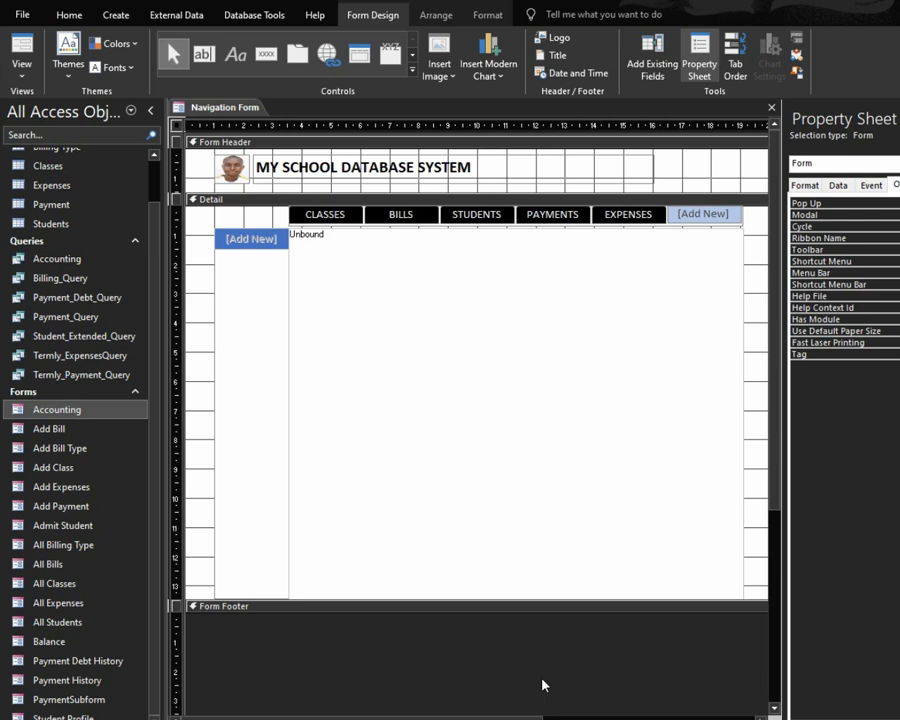
right_click(185, 114)
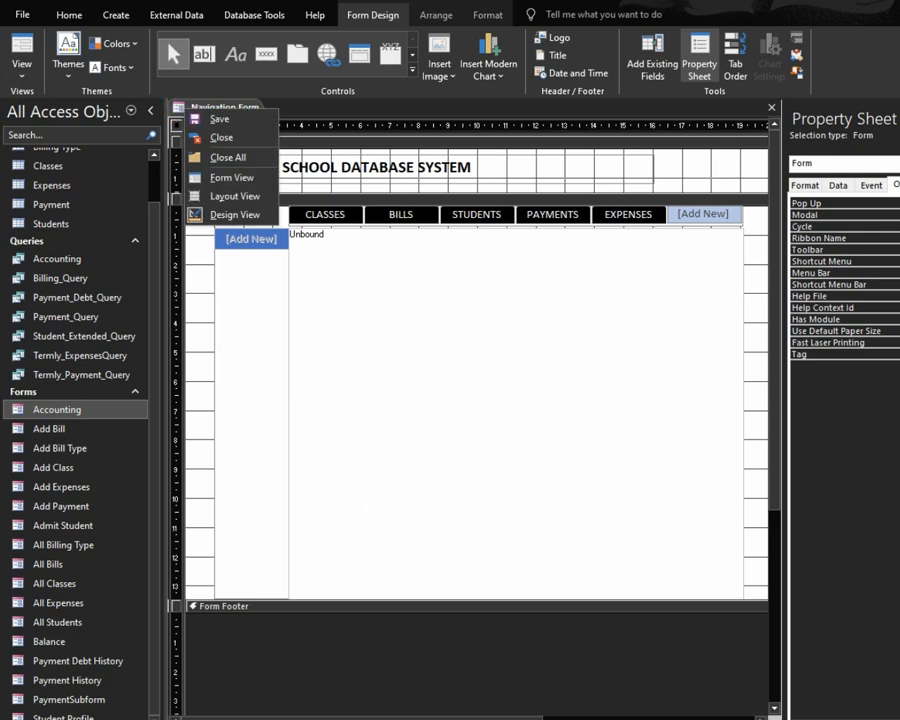
left_click(216, 120)
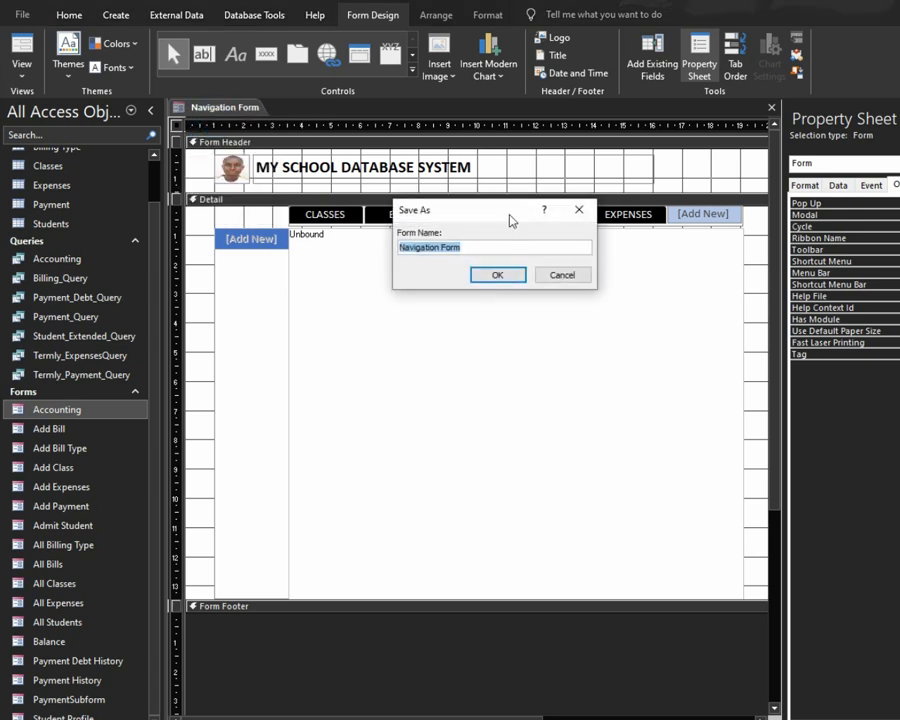
type("Main Fro")
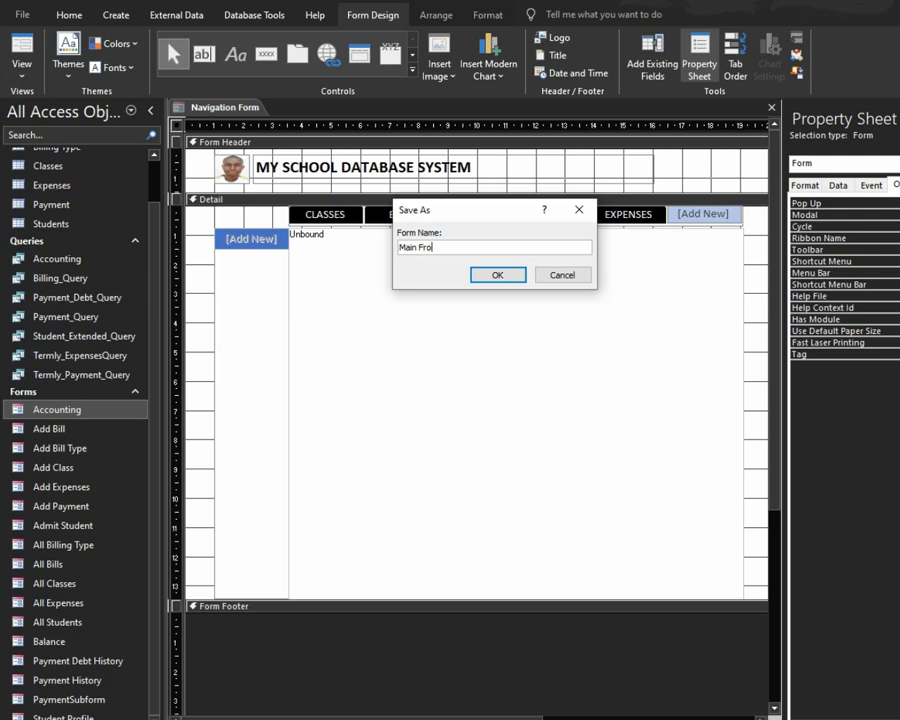
type("m")
key("BackSpace")
key("BackSpace")
key("BackSpace")
type("or")
left_click(497, 273)
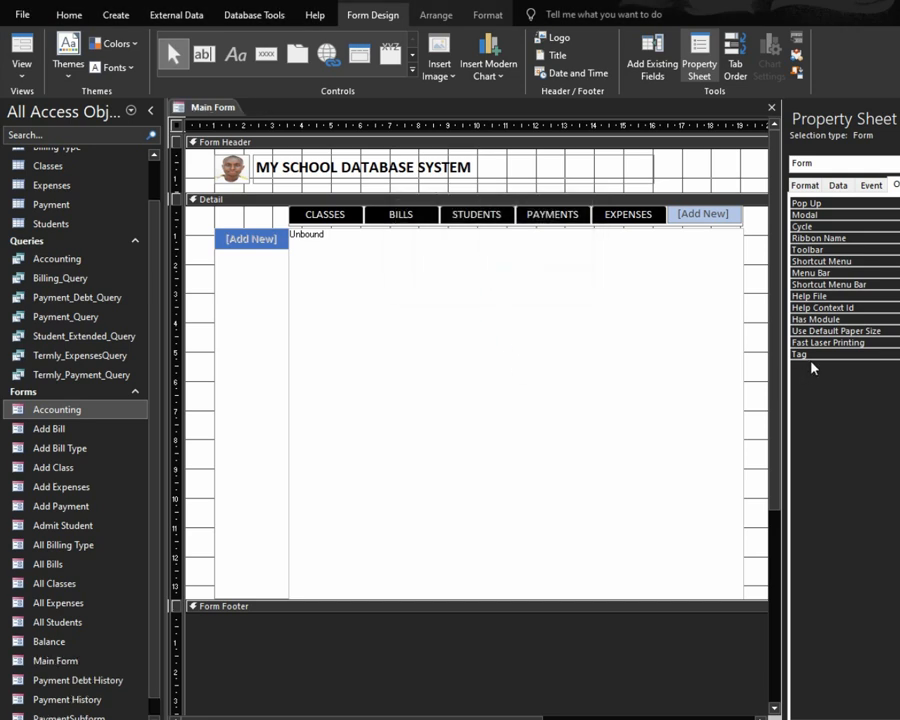
left_click(771, 108)
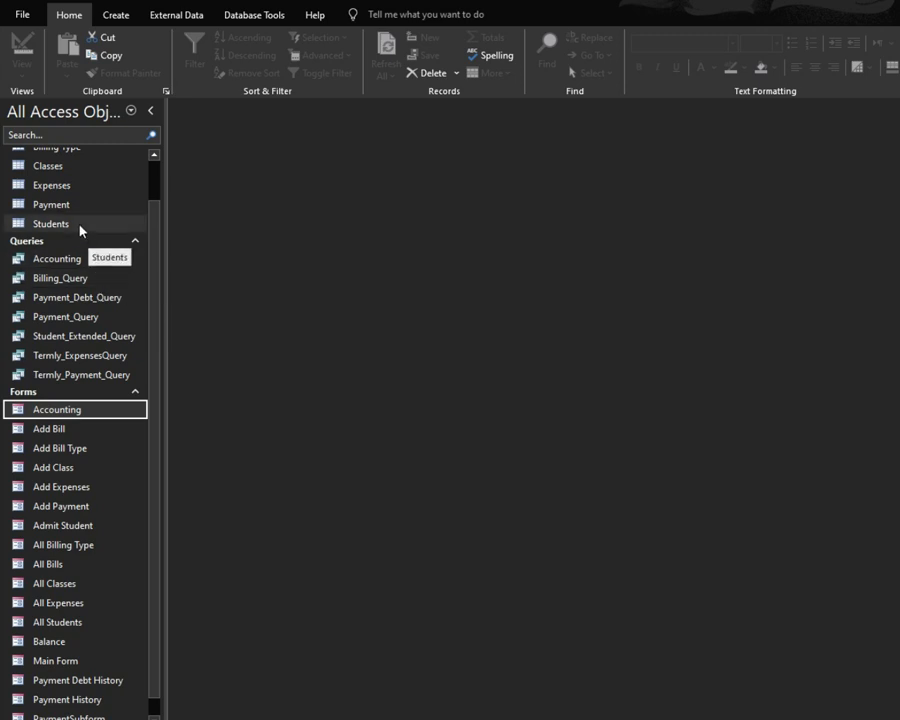
In the current database options, set Main Form as the display form
left_click(15, 22)
left_click(15, 22)
left_click(20, 22)
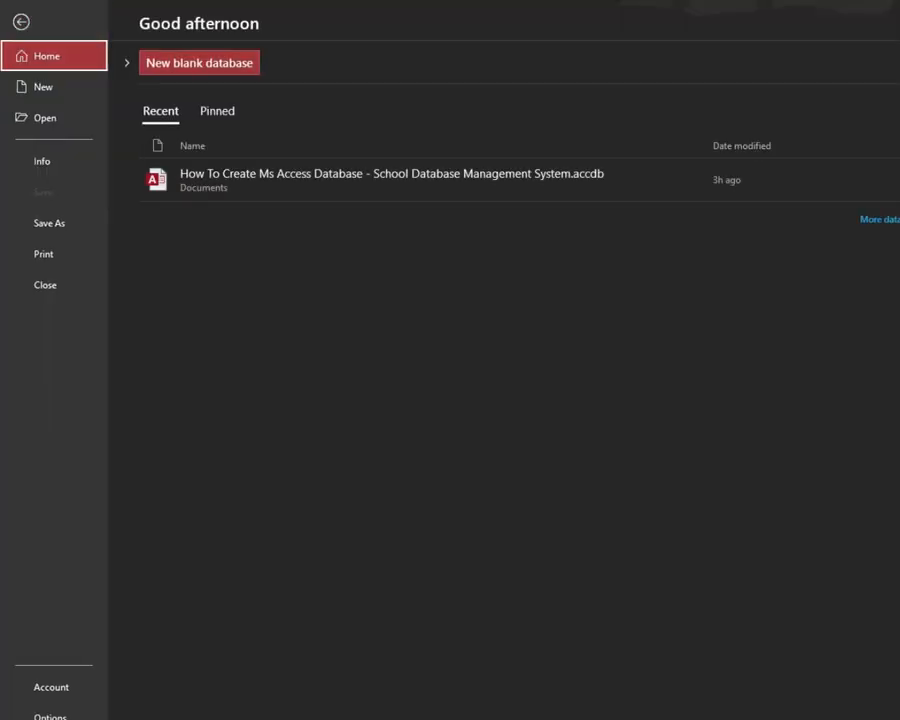
left_click(48, 714)
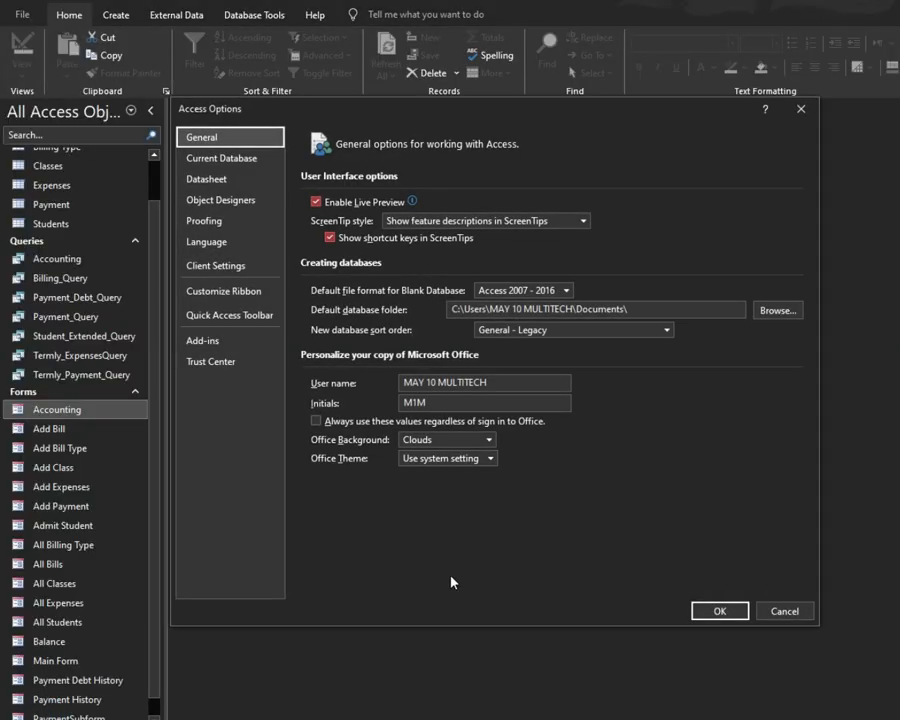
left_click(241, 163)
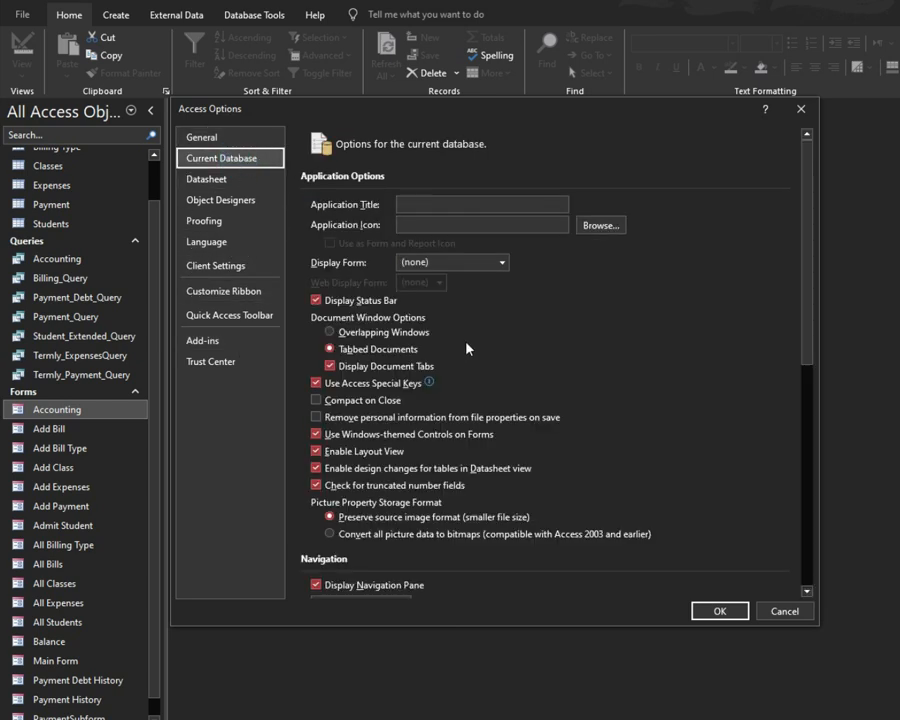
left_click(503, 262)
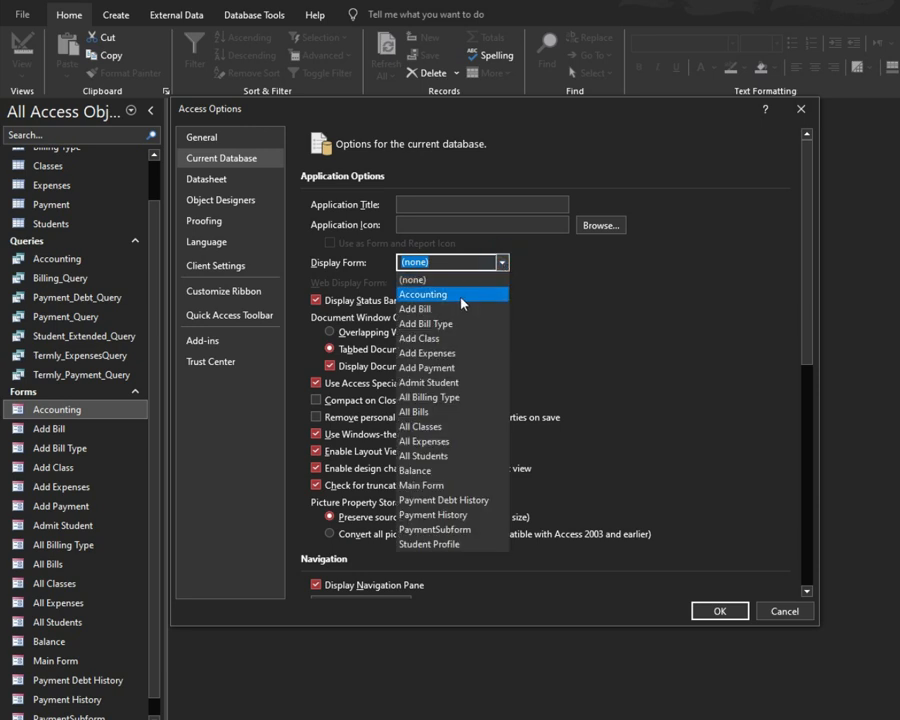
left_click(437, 487)
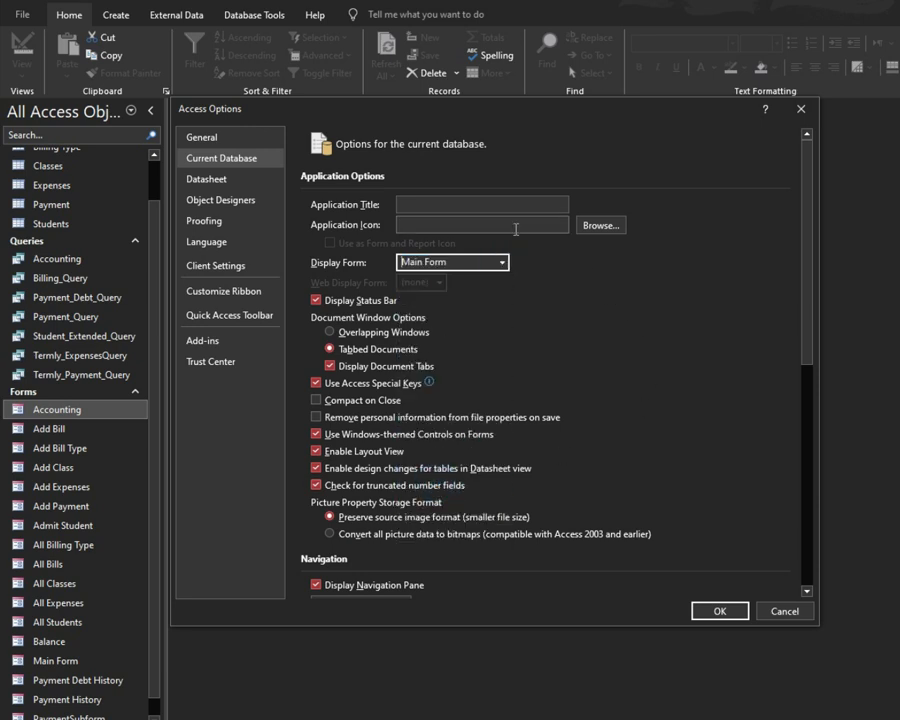
Set the application title to My School Database System and apply the options
left_click(414, 204)
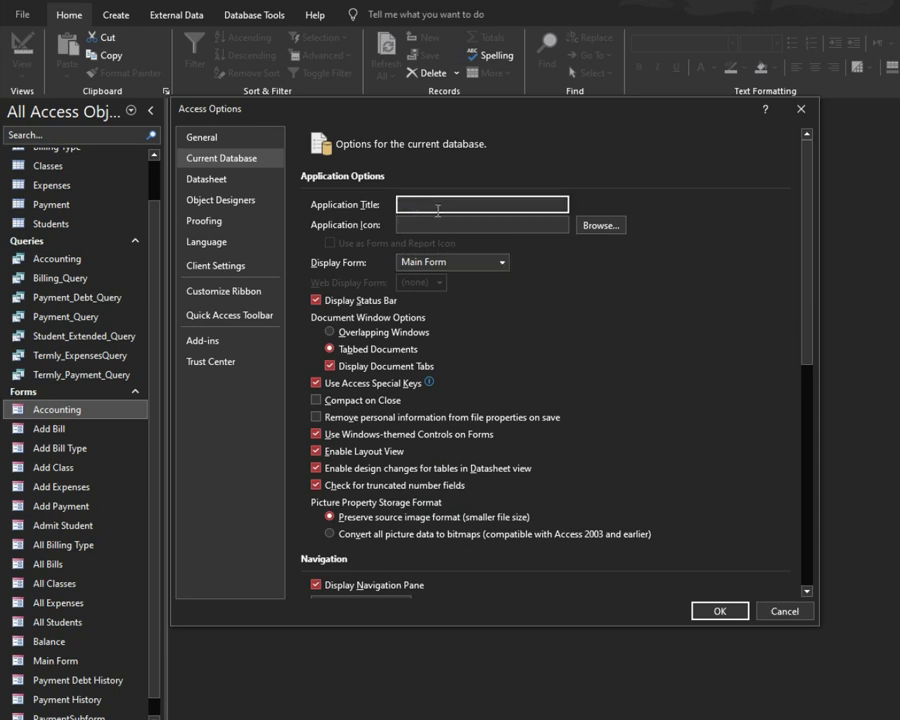
type("My School (Database System")
key("Return")
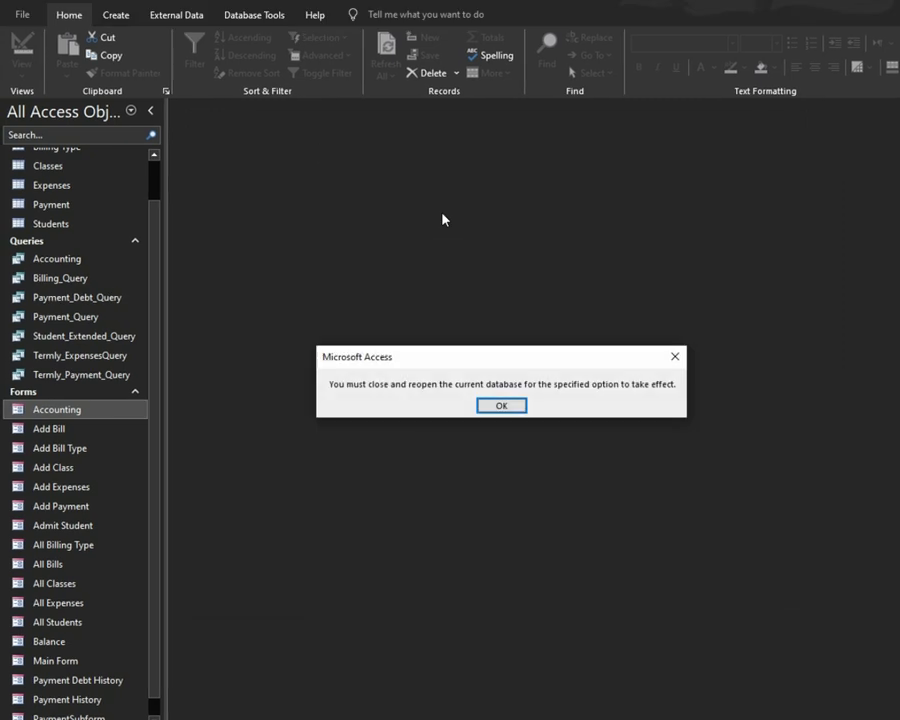
Close the database and reopen How To Create Ms Access Database - School Database Management System.accdb from the Documents folder
left_click(494, 404)
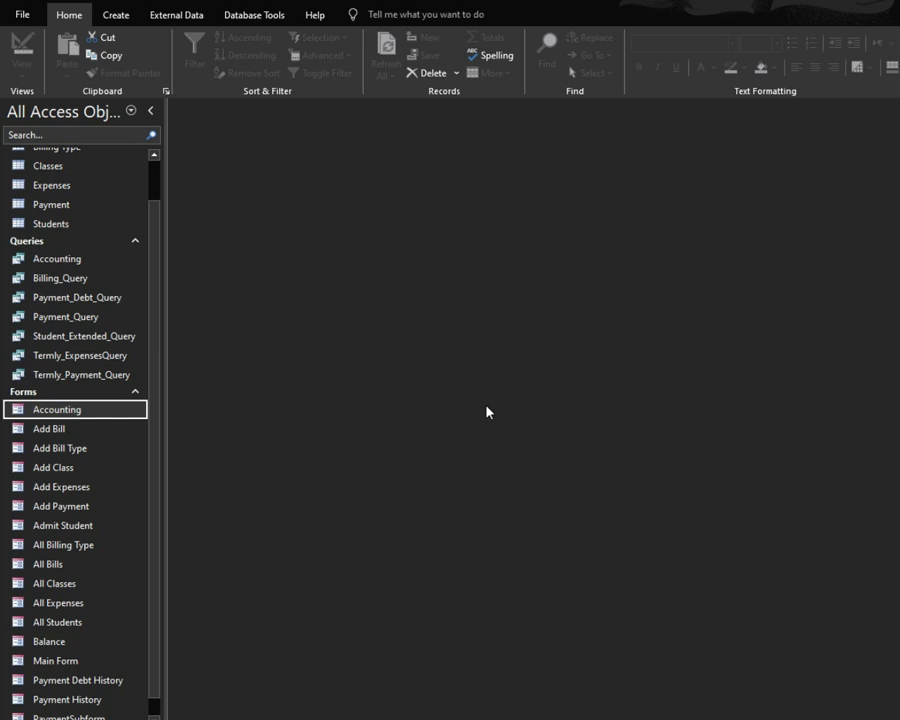
key("alt+F4")
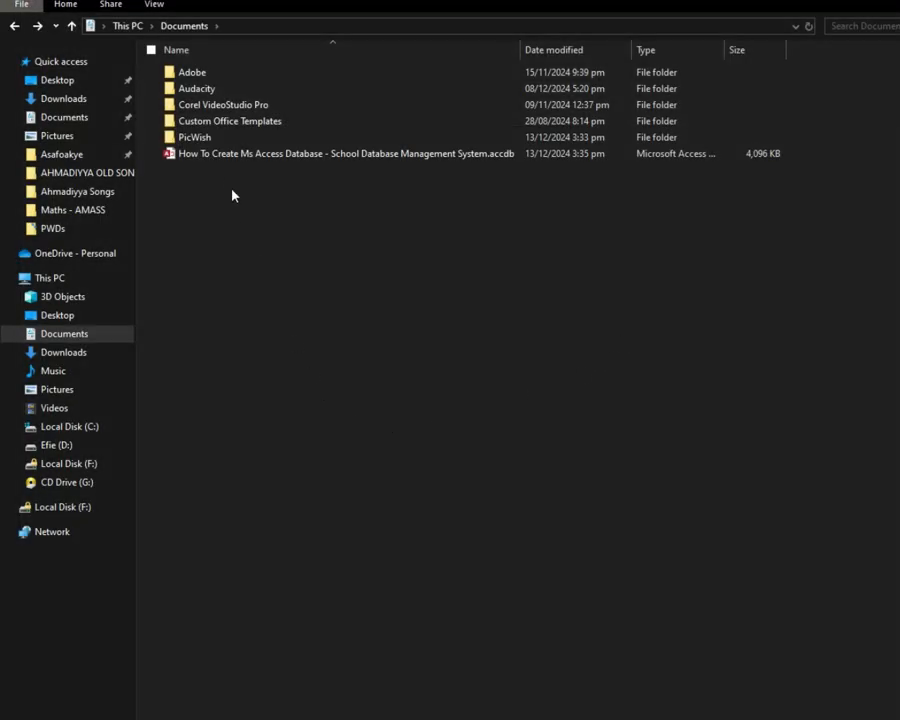
left_click(223, 157)
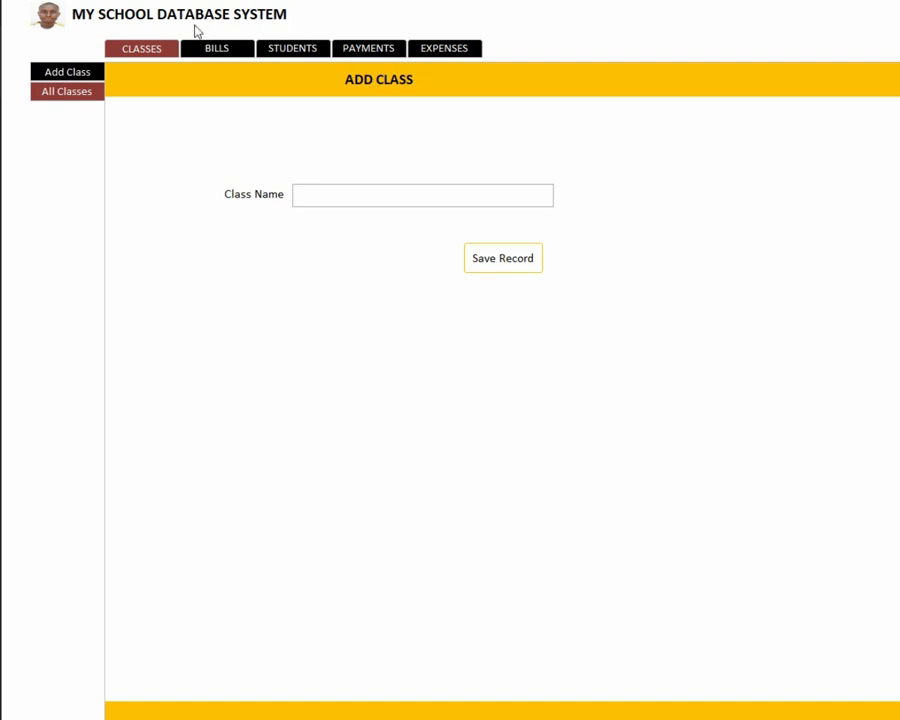
Check the pages behind the Classes, Bills, Students, Payments and Expenses sections of the navigation form, including the payment subpage captions
left_click(68, 92)
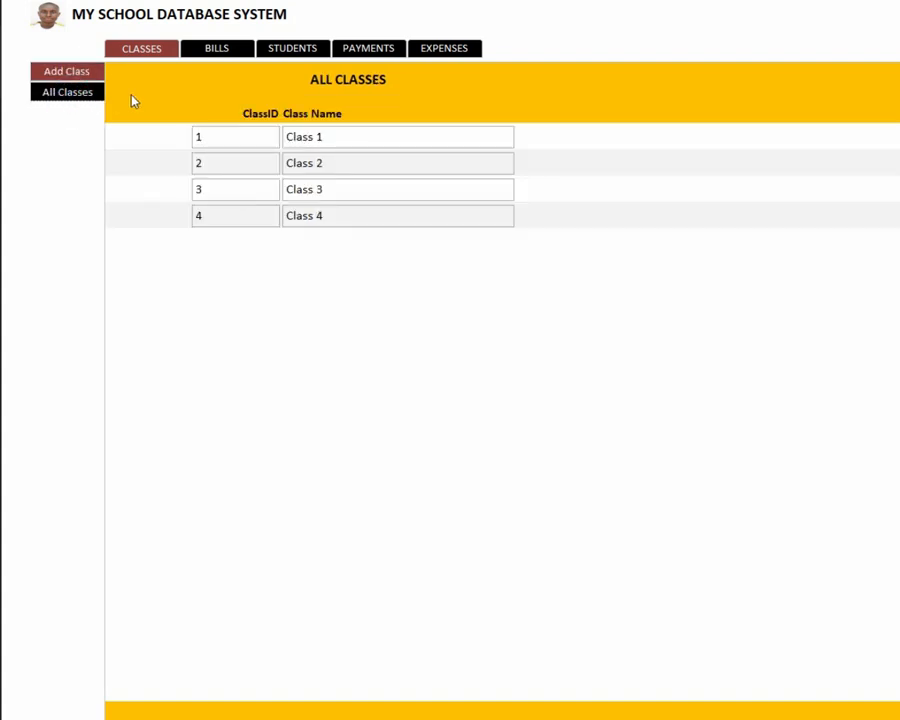
left_click(227, 58)
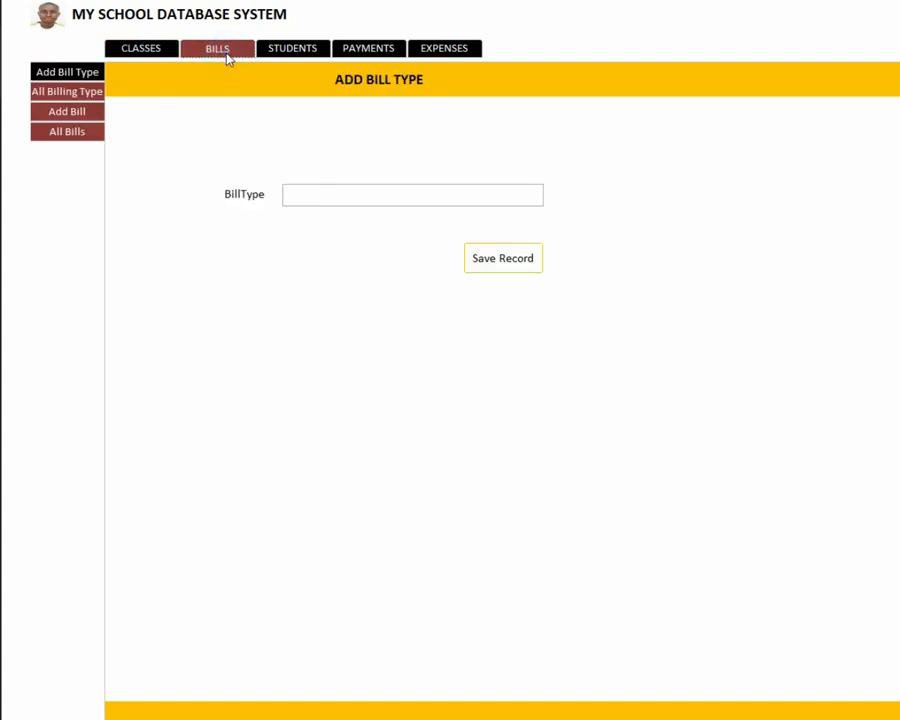
left_click(86, 93)
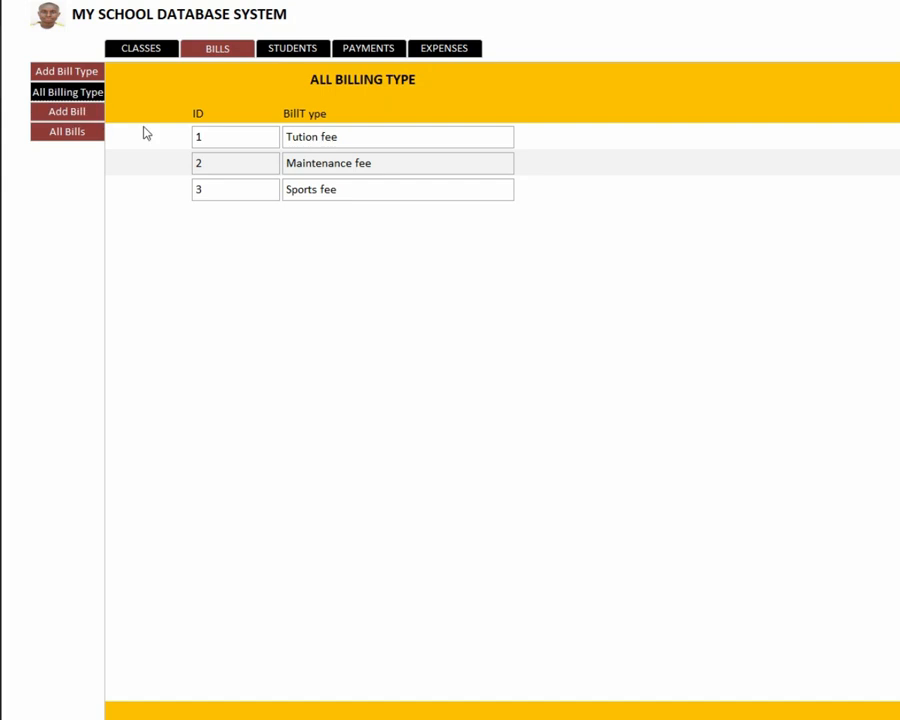
left_click(76, 113)
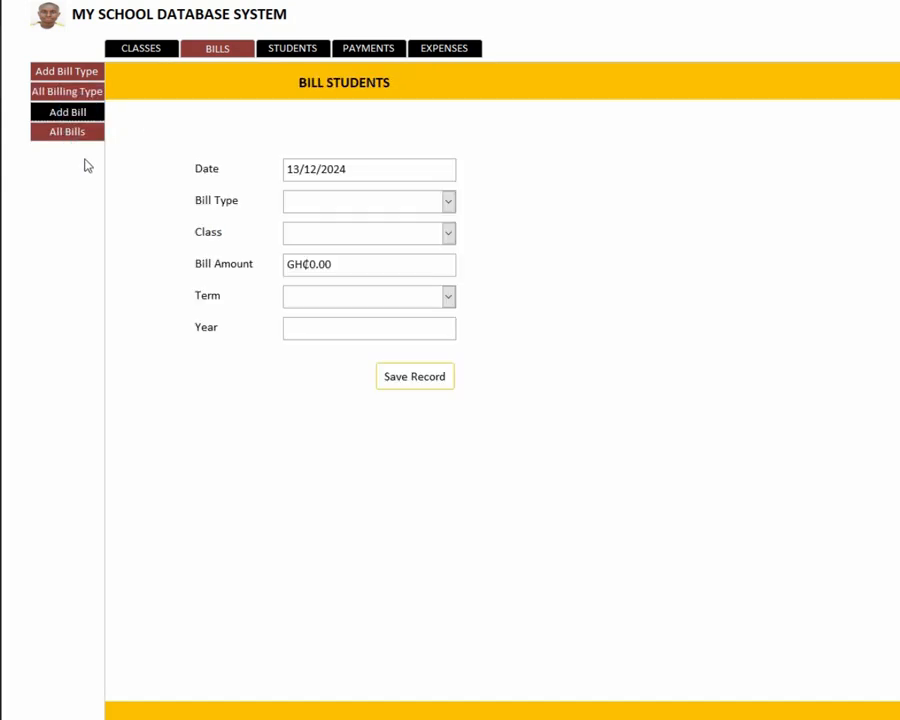
left_click(74, 134)
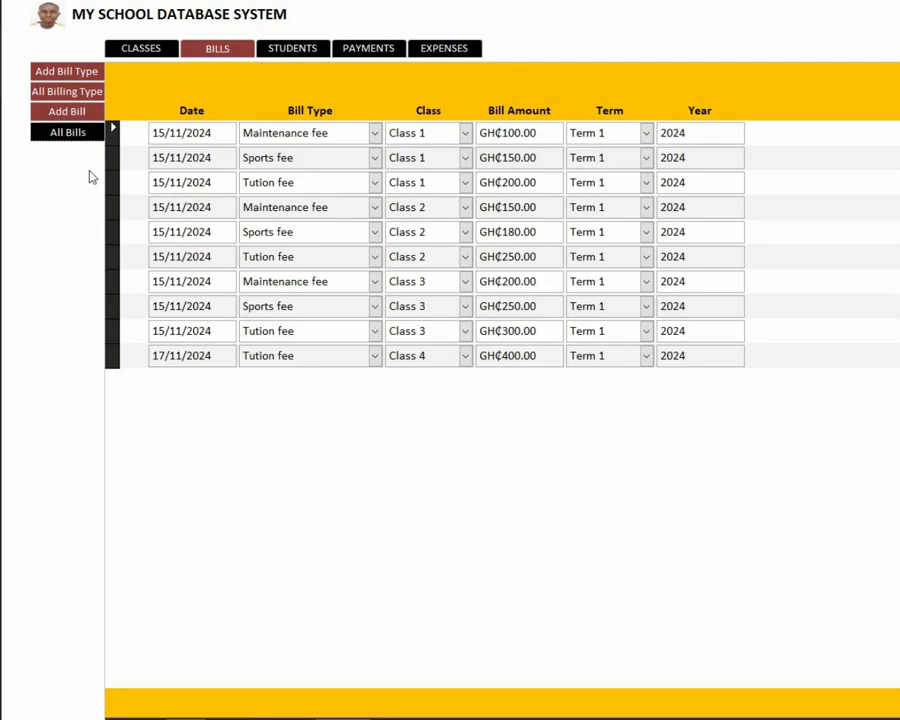
left_click(297, 55)
left_click(377, 52)
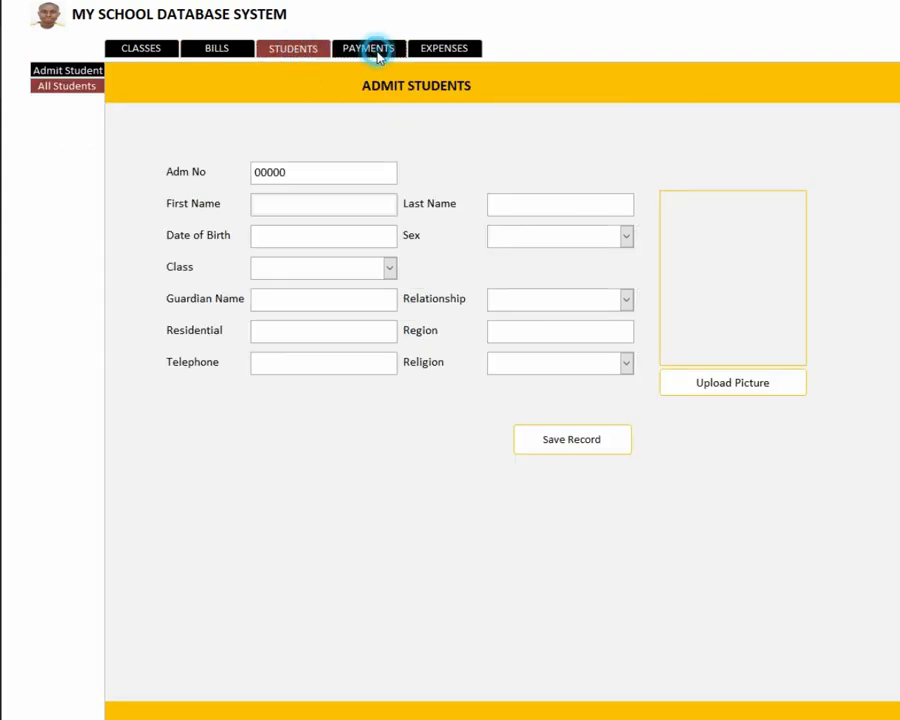
left_click(440, 52)
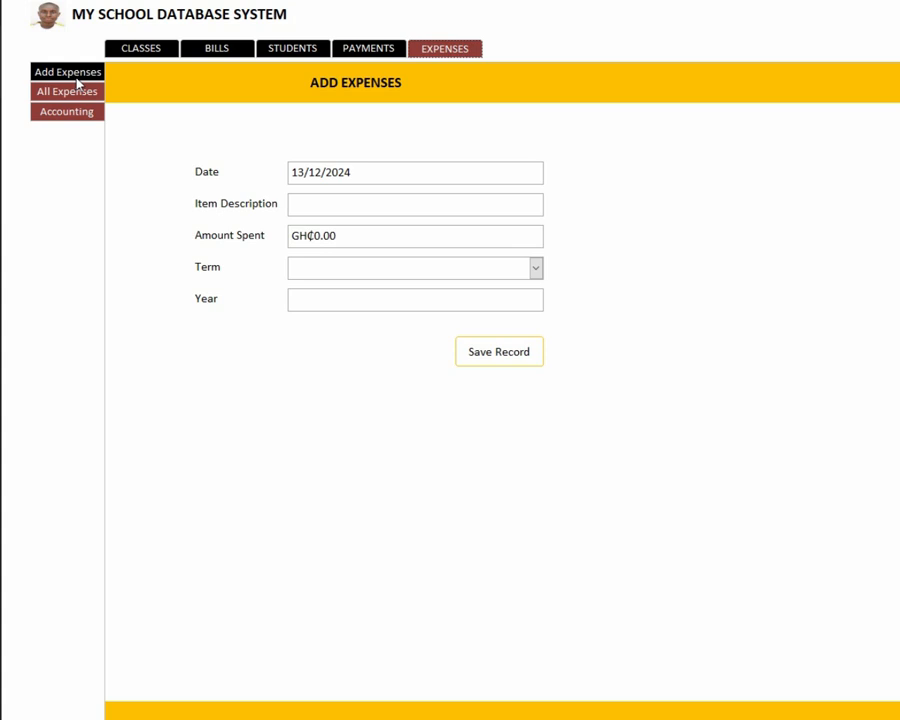
left_click(340, 46)
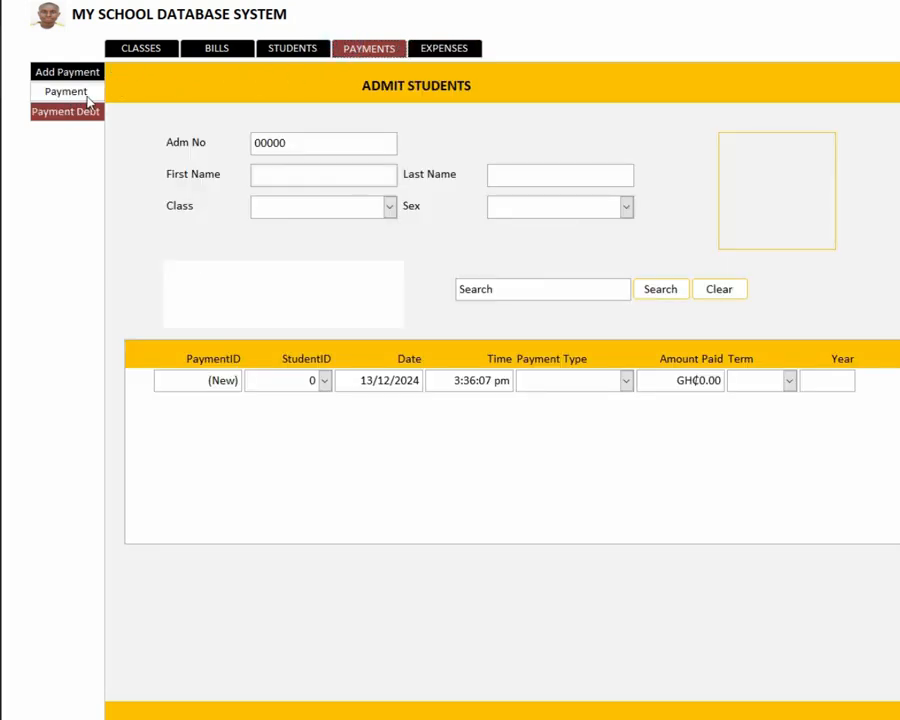
left_click(86, 95)
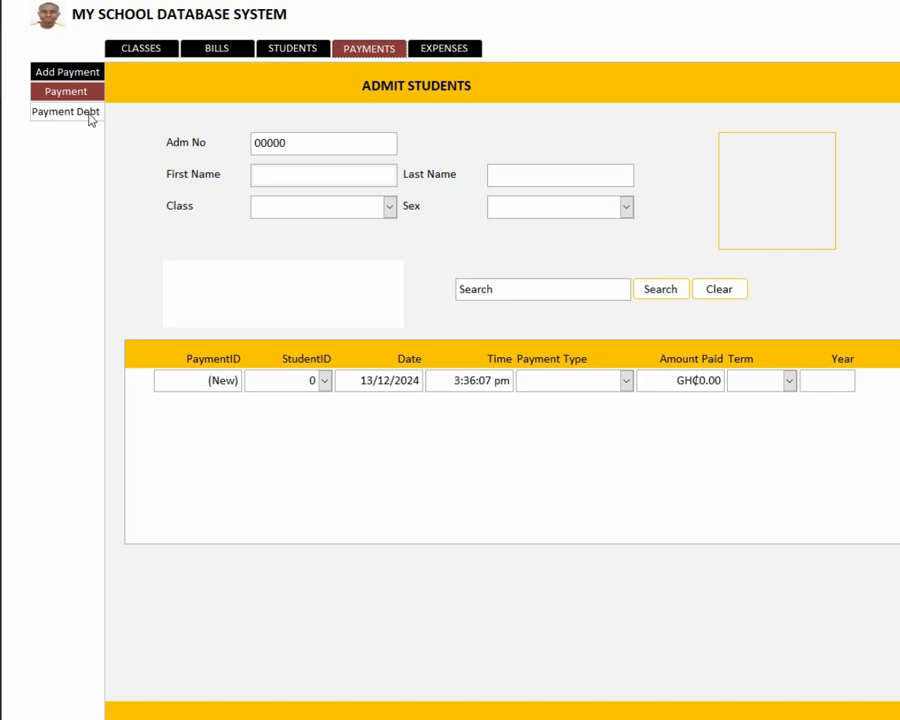
left_click(92, 114)
Switch Main Form to Design view and shorten the Payment History navigation button's caption to History
right_click(622, 28)
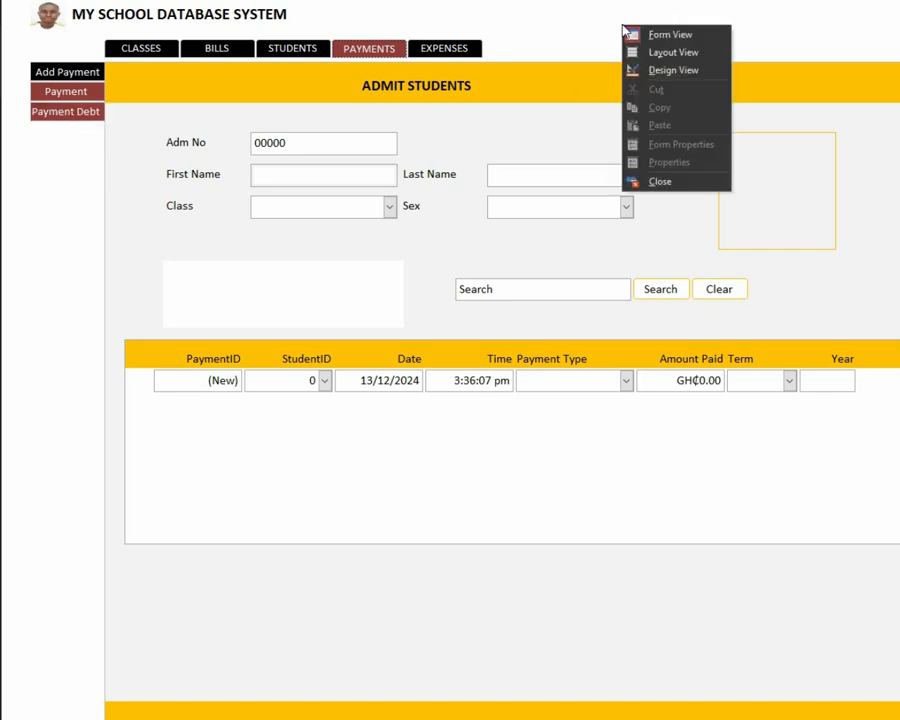
left_click(650, 70)
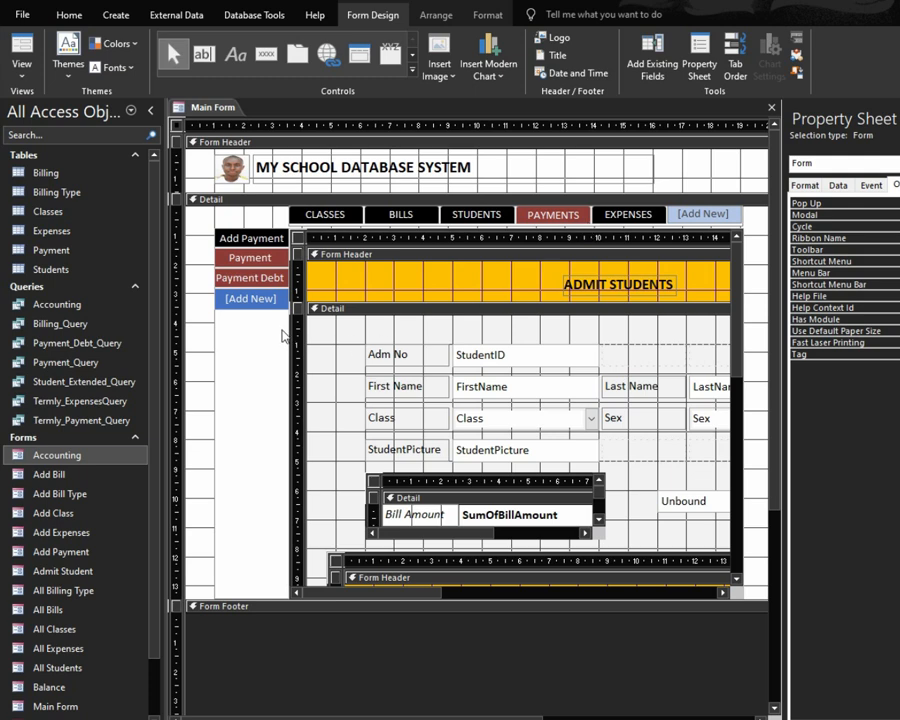
left_click(250, 258)
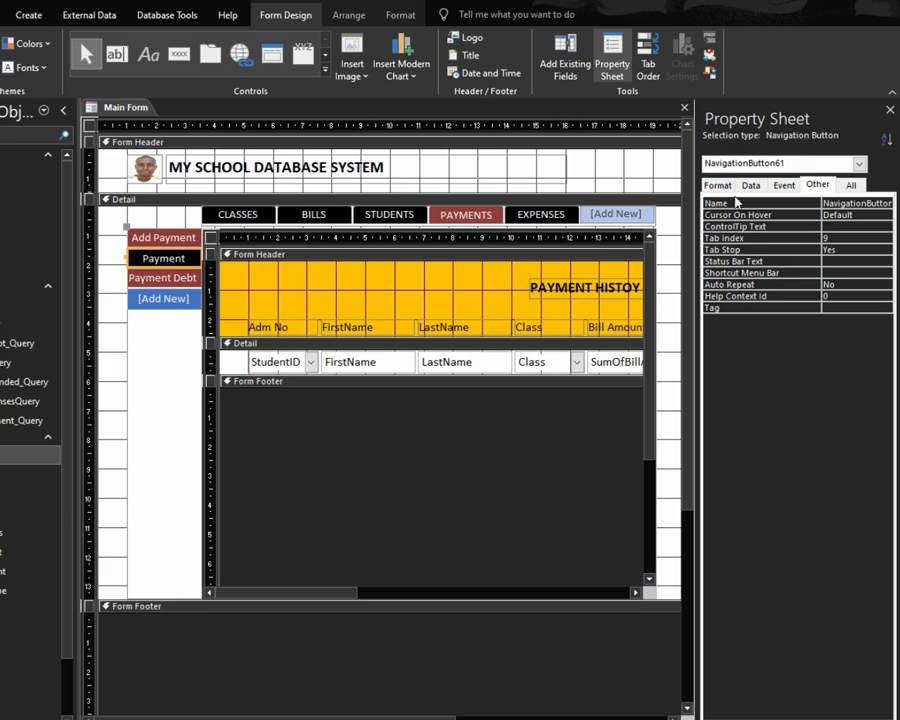
left_click(718, 185)
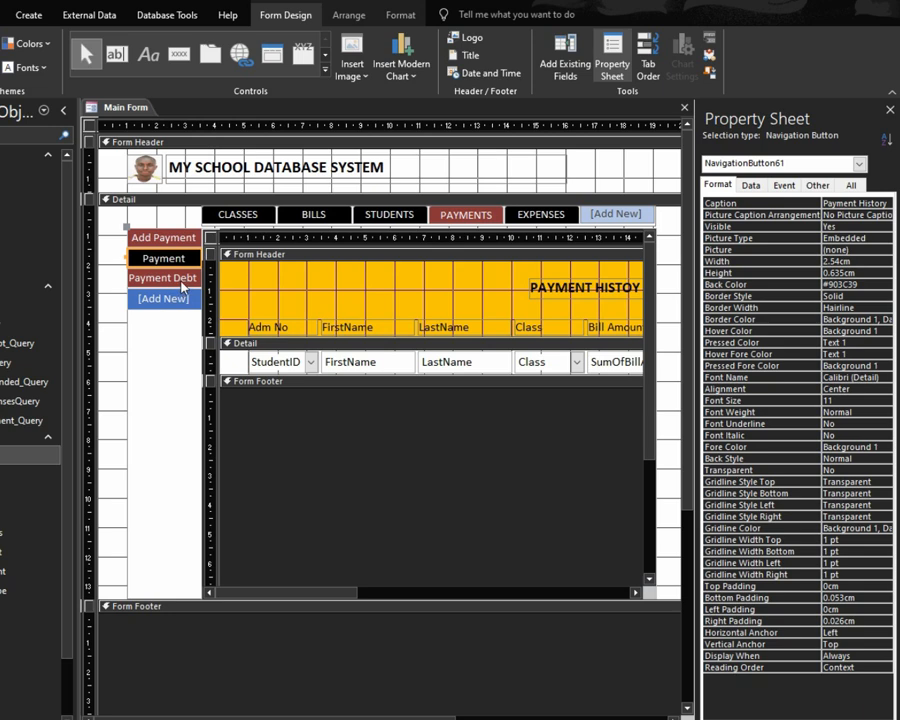
left_click(181, 257)
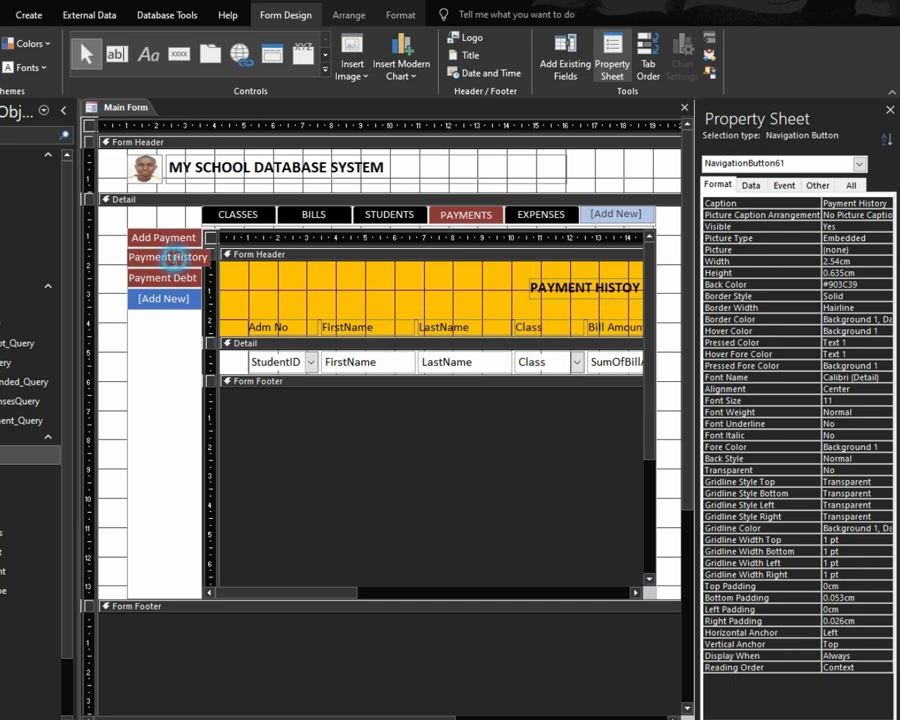
key("BackSpace")
key("BackSpace")
key("BackSpace")
key("BackSpace")
key("BackSpace")
key("BackSpace")
key("BackSpace")
key("BackSpace")
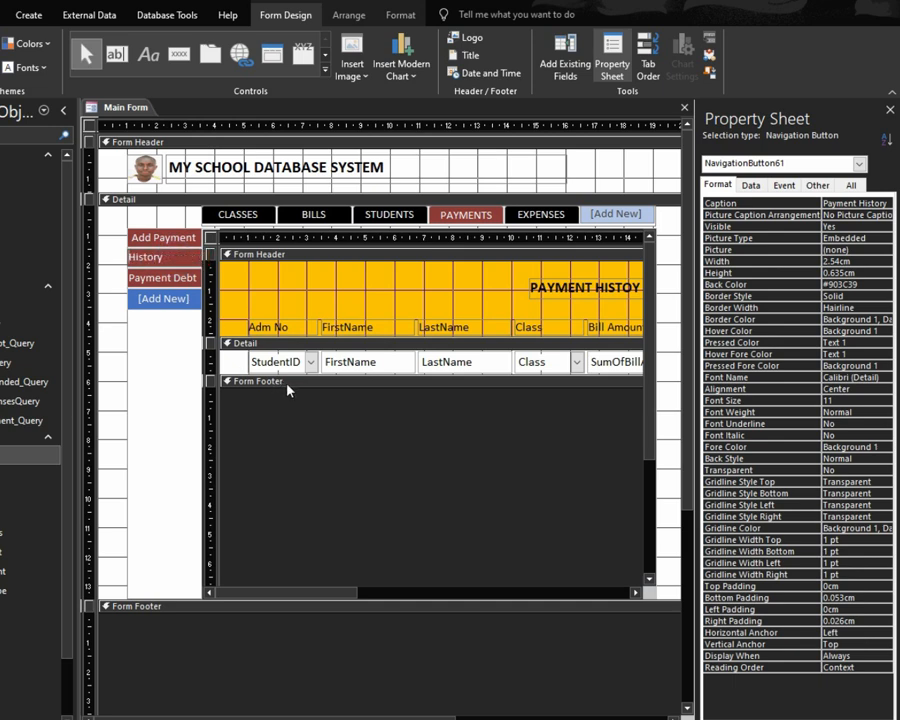
Increase the height of the Payment Debt History navigation button so its full caption fits on two lines
left_click(178, 278)
left_click(177, 279)
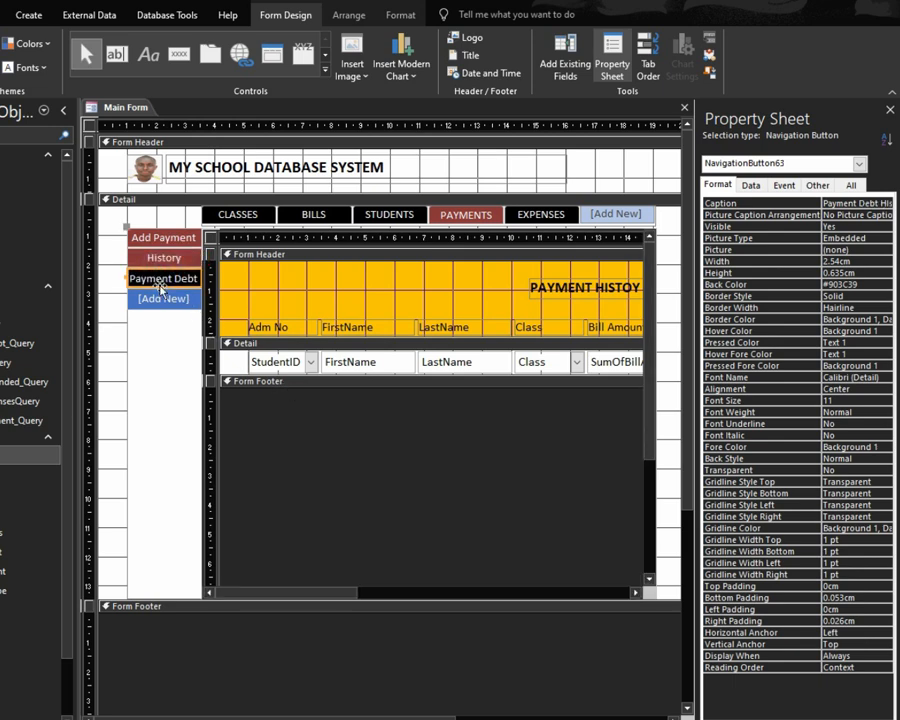
double_click(175, 279)
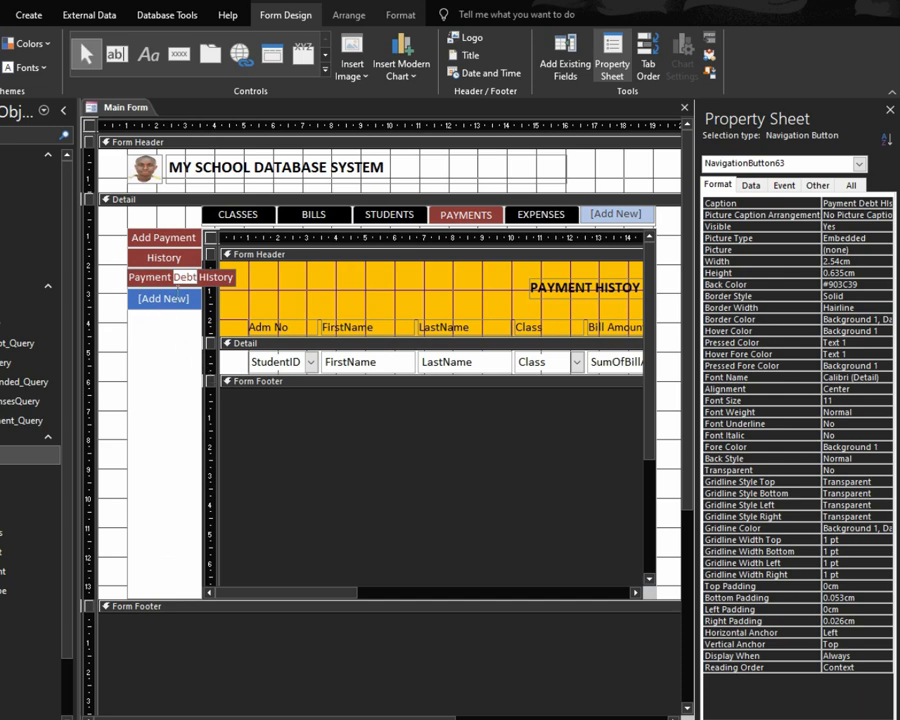
left_click(180, 278)
left_click(151, 300)
left_click(152, 284)
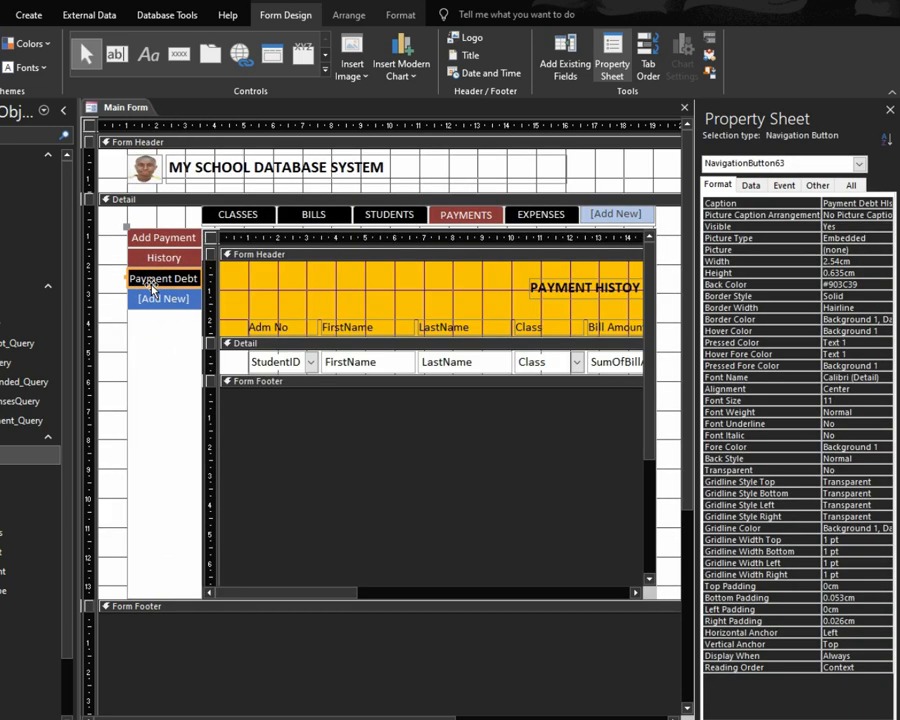
key("shift+Down")
key("shift+Down")
key("shift+Down")
key("shift+Down")
key("shift+Down")
key("shift+Down")
key("shift+Down")
key("shift+Down")
key("shift+Down")
key("shift+Down")
key("shift+Down")
key("shift+Down")
key("shift+Down")
key("shift+Down")
key("shift+Down")
key("shift+Down")
key("shift+Down")
key("shift+Down")
key("shift+Down")
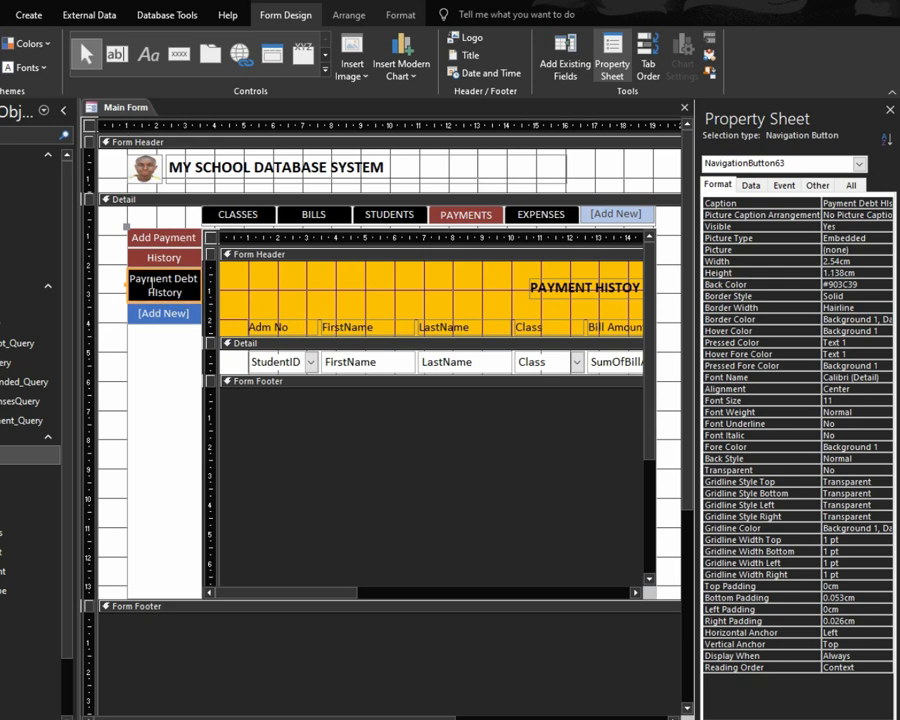
key("shift+Down")
key("shift+Down")
key("shift+Down")
key("shift+Down")
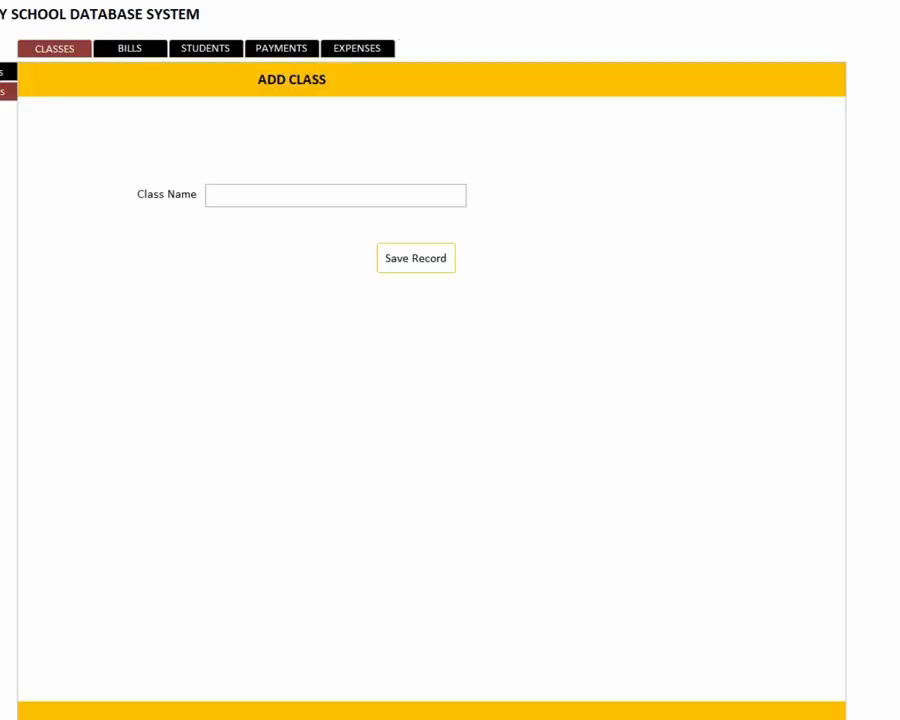
In Form view, check the Payment Debt History and History pages under Payments, and return to the Classes section
left_click(370, 46)
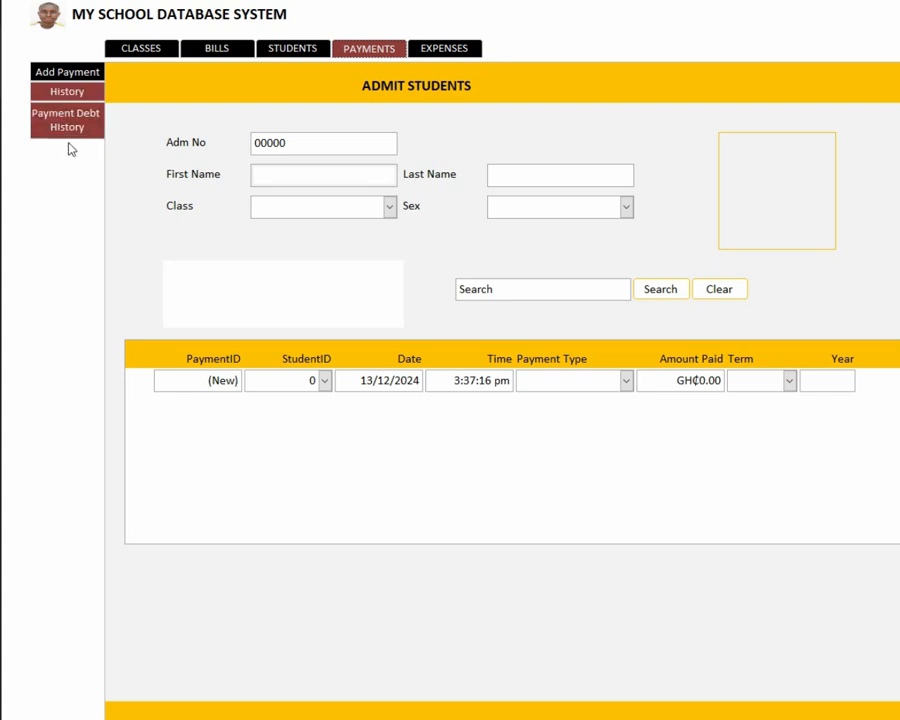
left_click(68, 127)
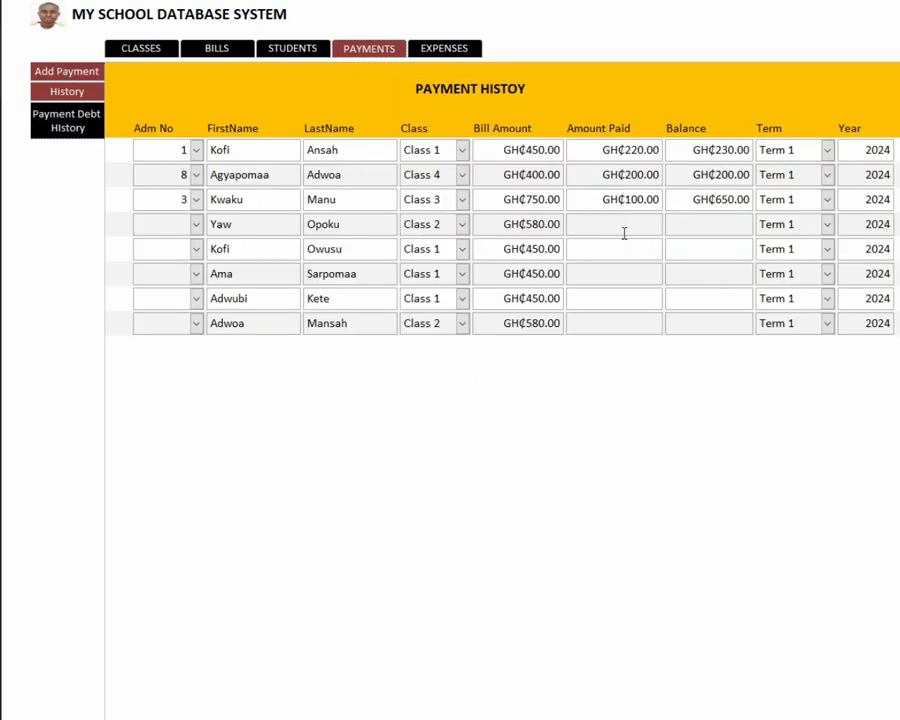
left_click(77, 95)
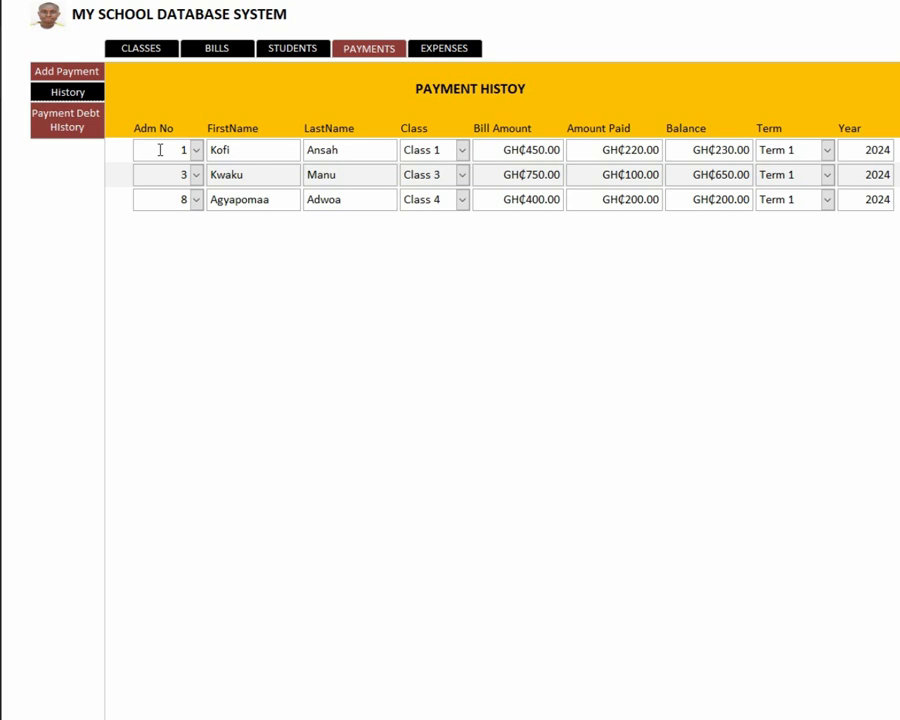
left_click(125, 47)
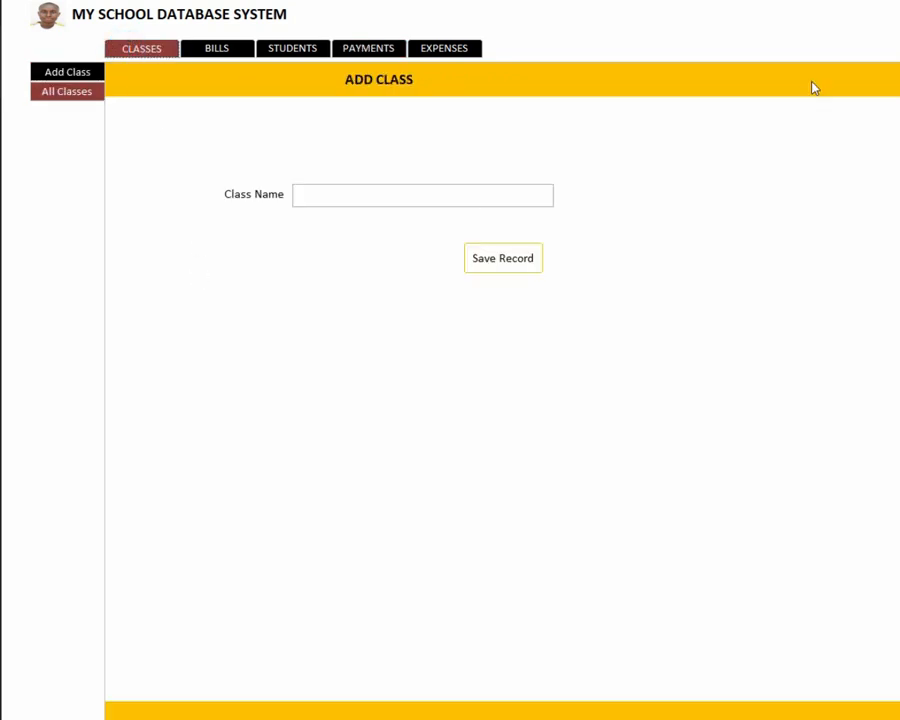
Close Main Form with its design changes saved, and close the database
left_click(893, 5)
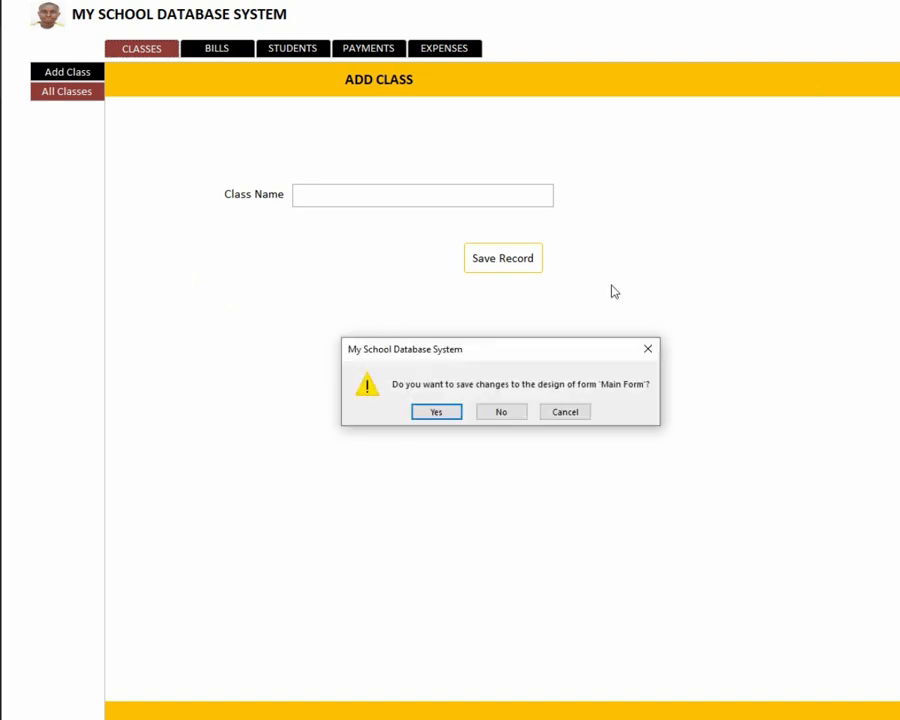
left_click(441, 416)
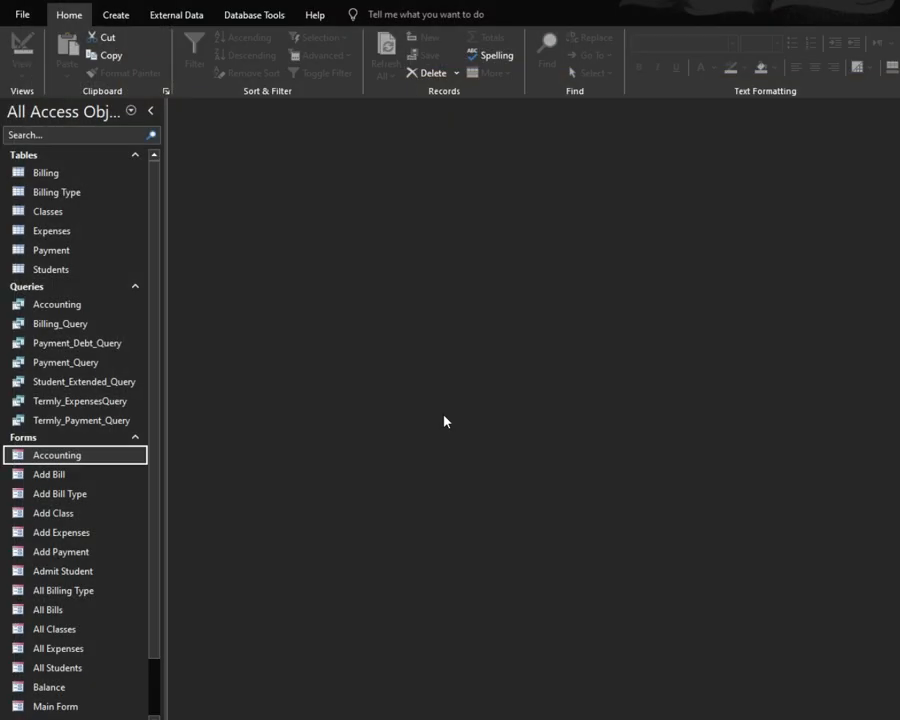
key("alt+F4")
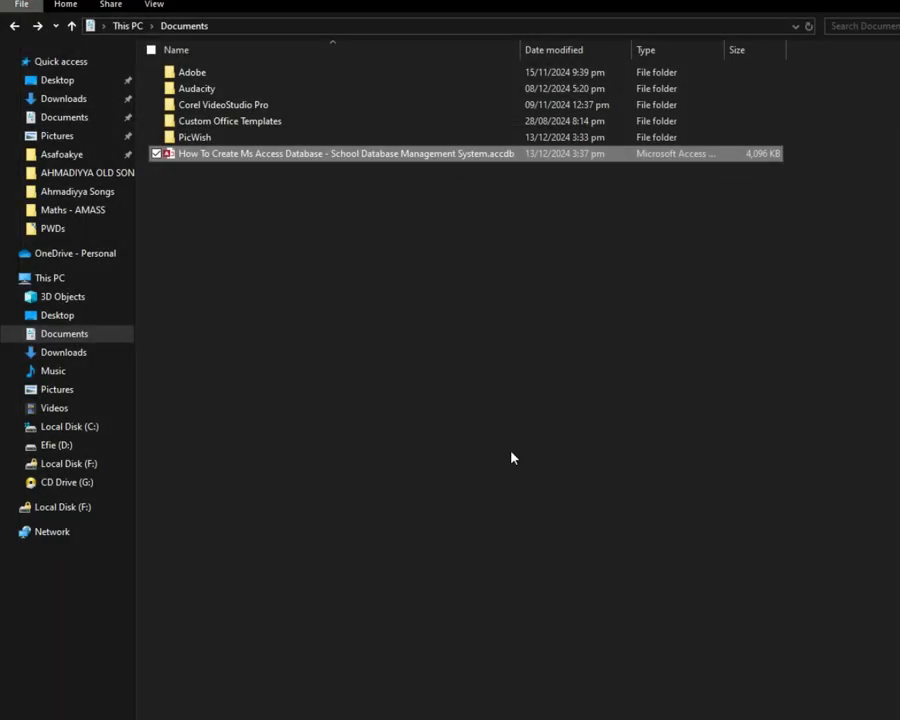